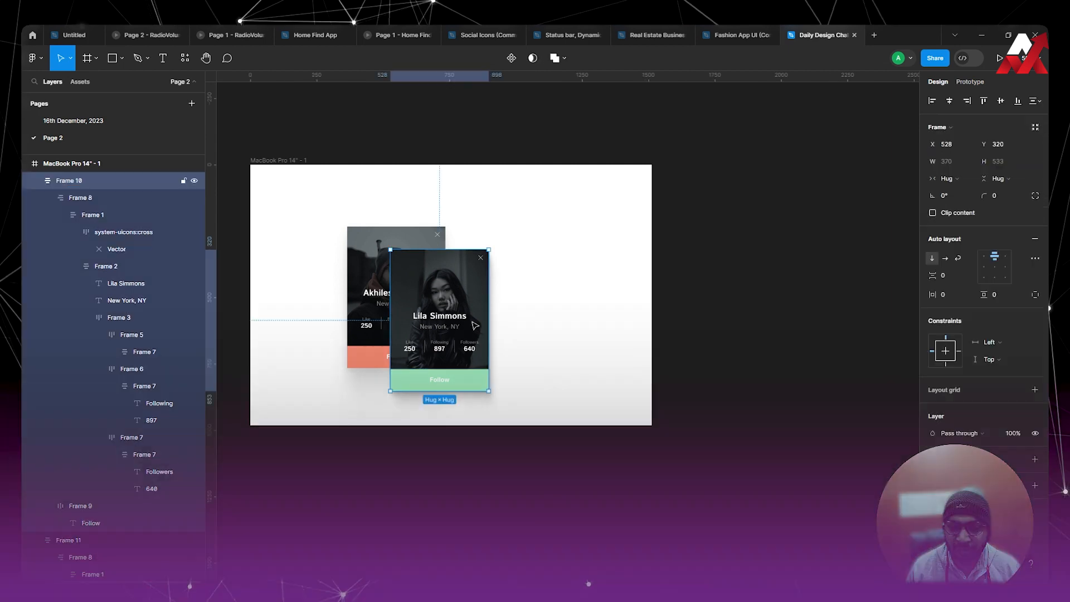
Try widening the profile card with the green Follow bar to about 744, and restore its width to hug contents.
{"action": "left_click_drag", "start_coordinate": [489, 322], "coordinate": [586, 343]}
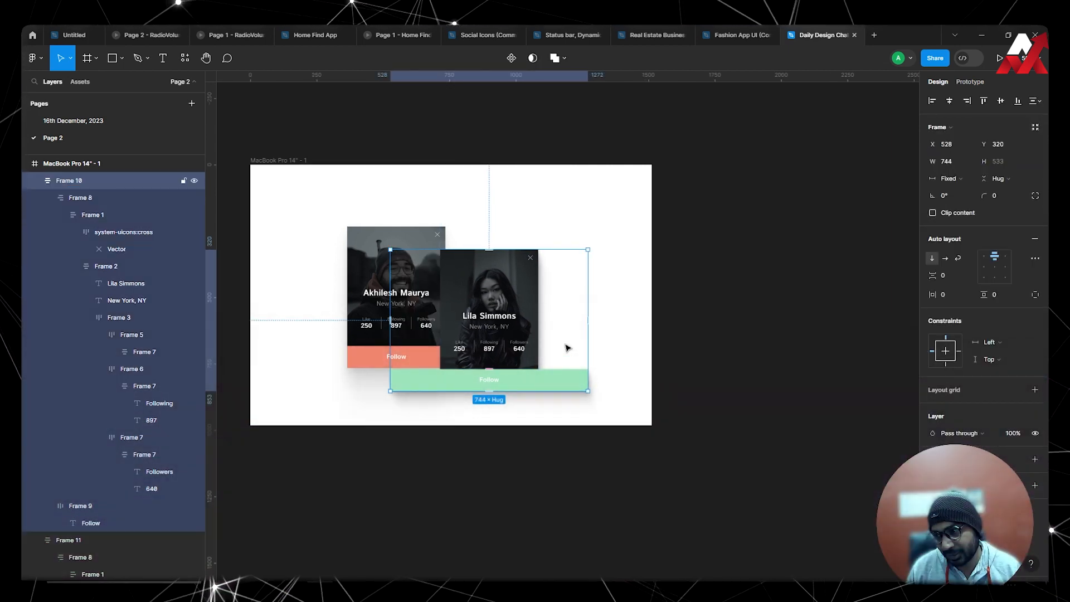
{"action": "double_click", "coordinate": [589, 325]}
{"action": "left_click", "coordinate": [1009, 179]}
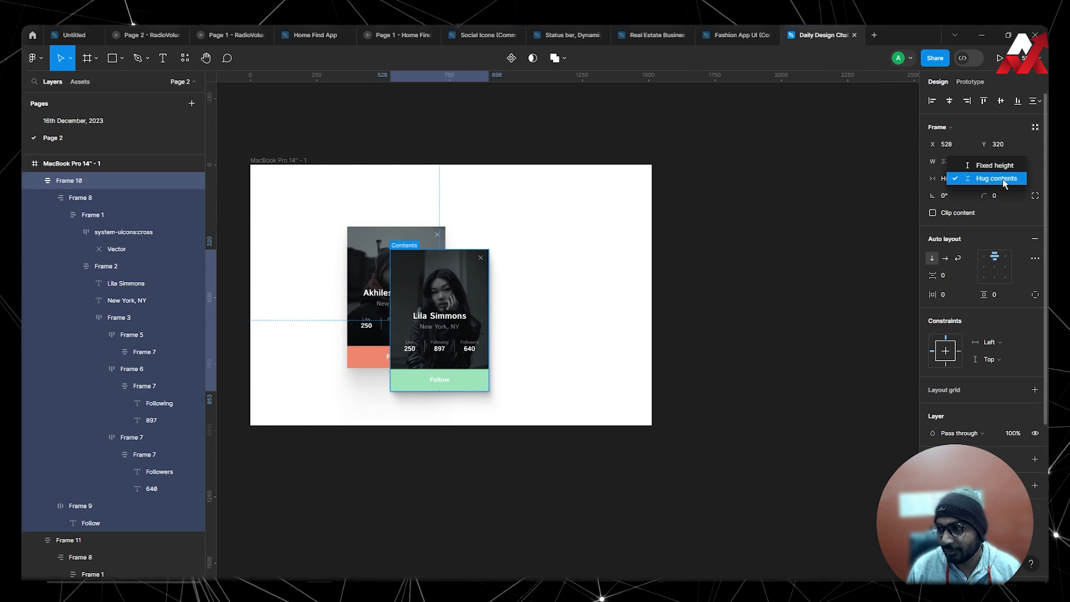
{"action": "left_click", "coordinate": [895, 196]}
Move the card with the green Follow bar beside the other profile card, to about X 756, Y 249.
{"action": "left_click_drag", "start_coordinate": [471, 304], "coordinate": [532, 286]}
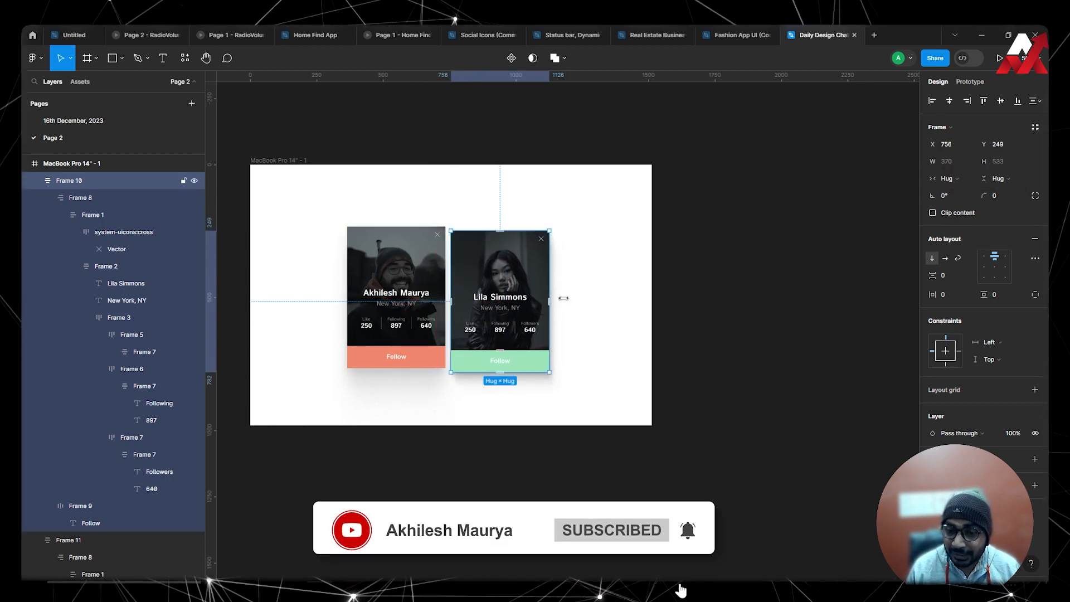
{"action": "left_click", "coordinate": [612, 299]}
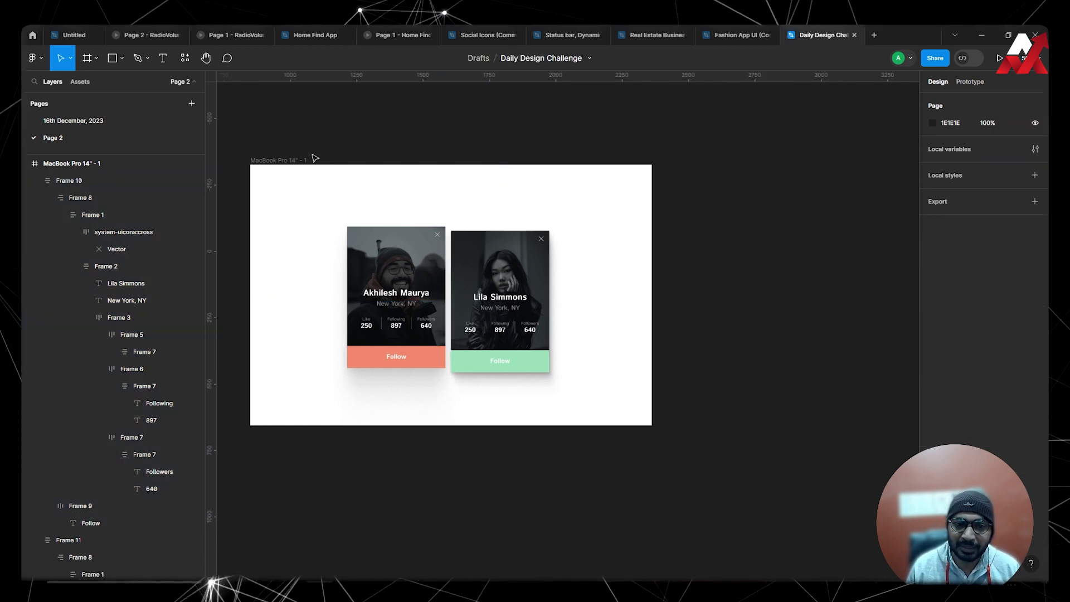
Add a second MacBook Pro 14" frame and align its top edge with the existing frame beside it.
{"action": "left_click", "coordinate": [95, 58]}
{"action": "left_click", "coordinate": [81, 83]}
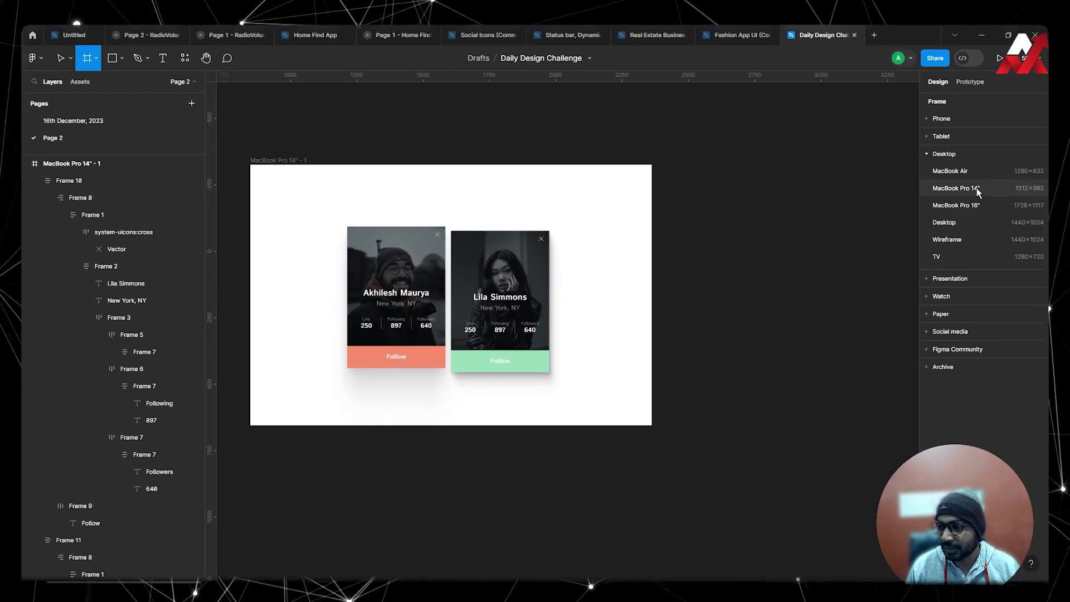
{"action": "left_click", "coordinate": [964, 189]}
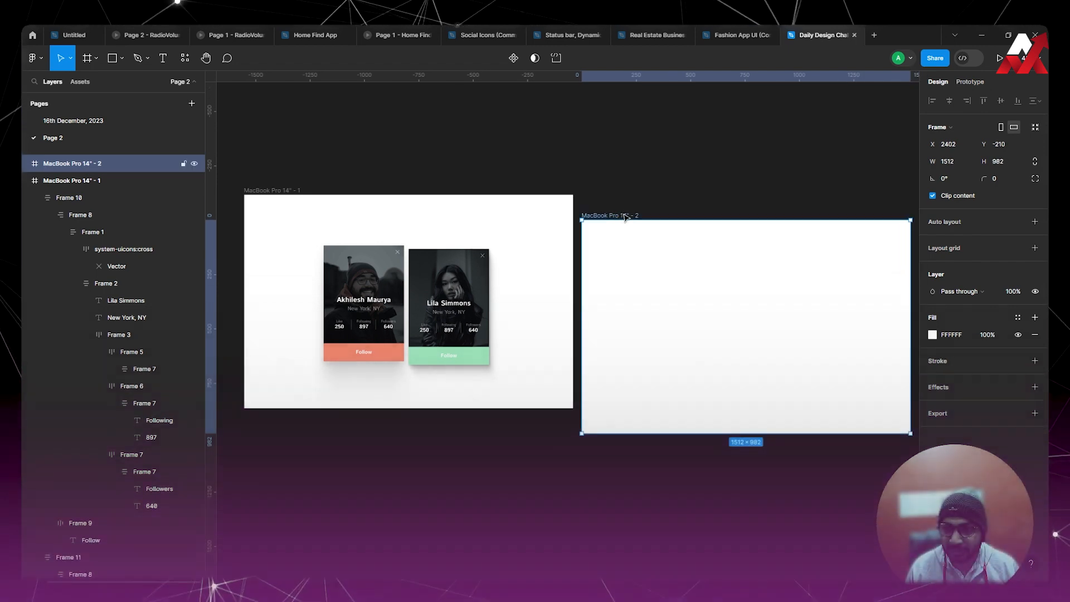
{"action": "left_click_drag", "start_coordinate": [623, 218], "coordinate": [628, 194]}
{"action": "left_click", "coordinate": [664, 165]}
{"action": "scroll", "coordinate": [647, 184], "scroll_direction": "right", "scroll_amount": 2}
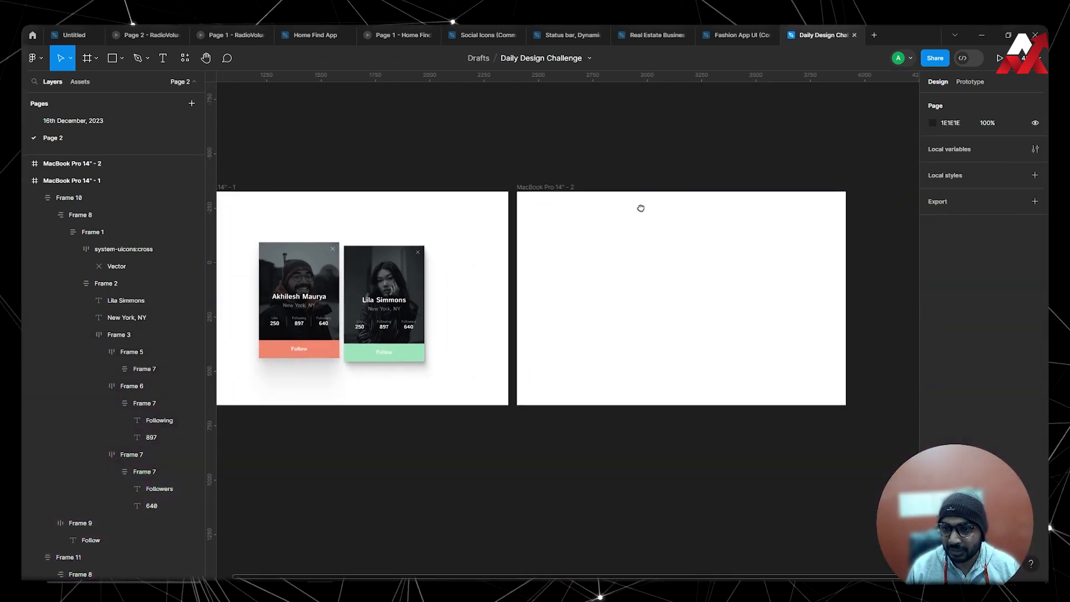
{"action": "left_click", "coordinate": [566, 187]}
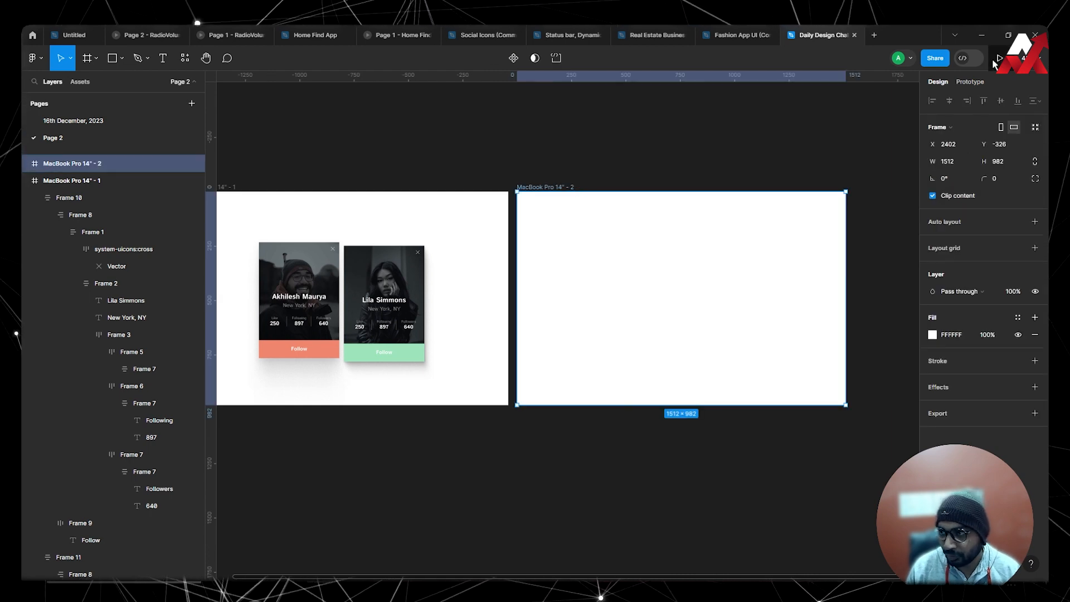
{"action": "left_click", "coordinate": [679, 128]}
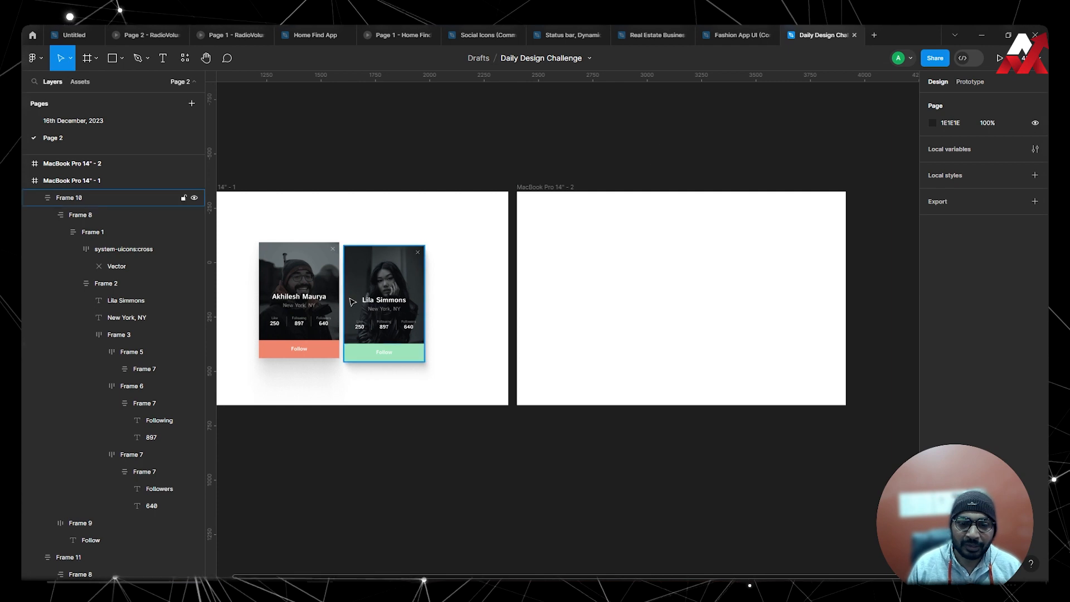
{"action": "left_click", "coordinate": [380, 290]}
{"action": "left_click", "coordinate": [472, 306]}
{"action": "left_click", "coordinate": [388, 299]}
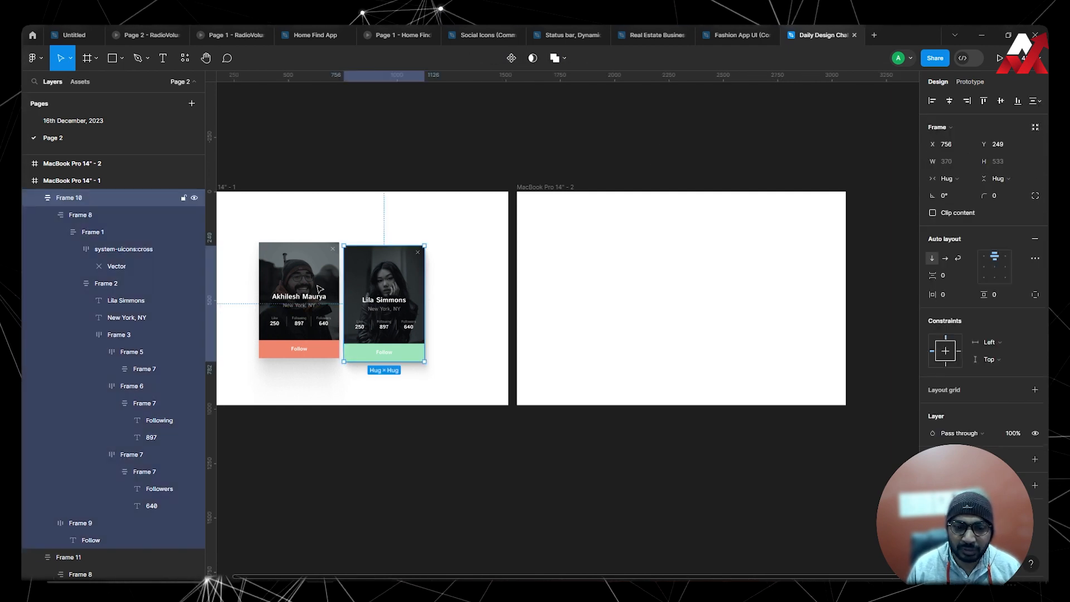
{"action": "left_click", "coordinate": [317, 293]}
{"action": "left_click", "coordinate": [390, 284]}
{"action": "left_click", "coordinate": [315, 291]}
{"action": "left_click", "coordinate": [383, 281]}
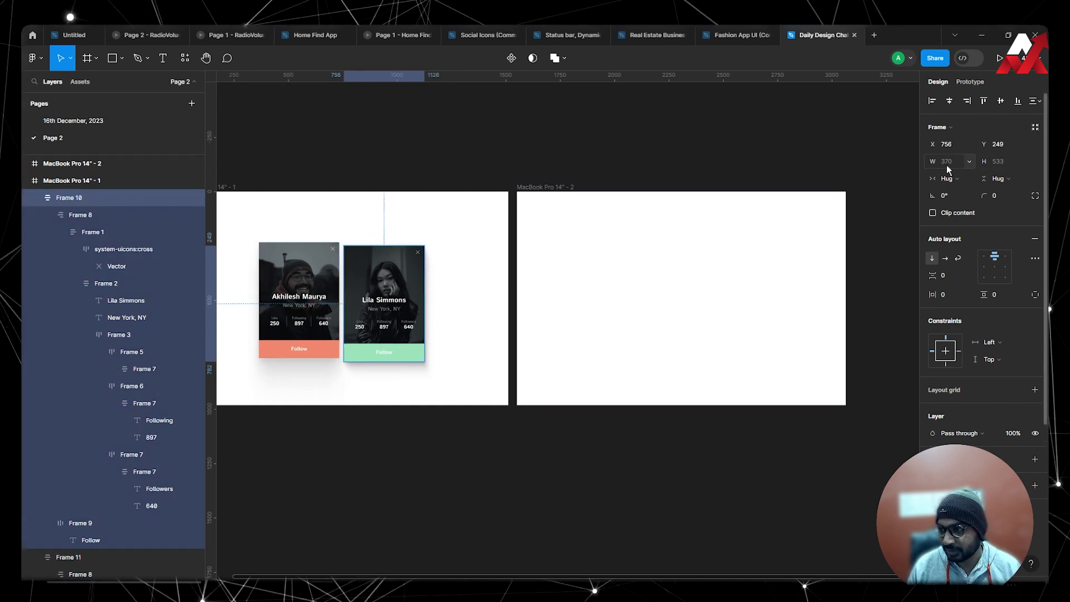
Create a frame inside the empty MacBook Pro 14" - 2 artboard and size it to 370 × 530.
{"action": "left_click", "coordinate": [89, 60]}
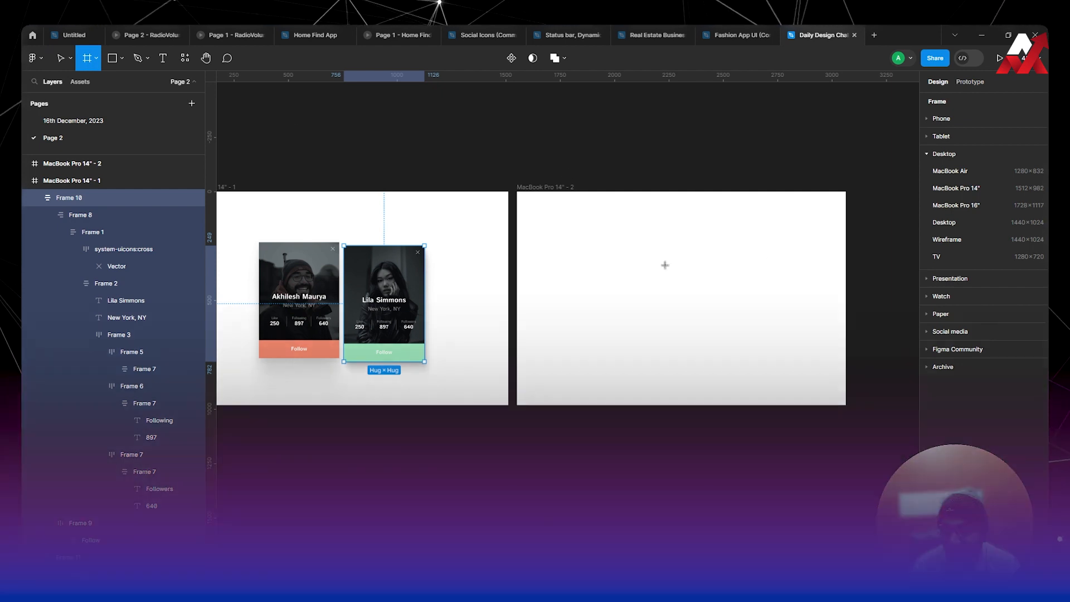
{"action": "left_click", "coordinate": [576, 228]}
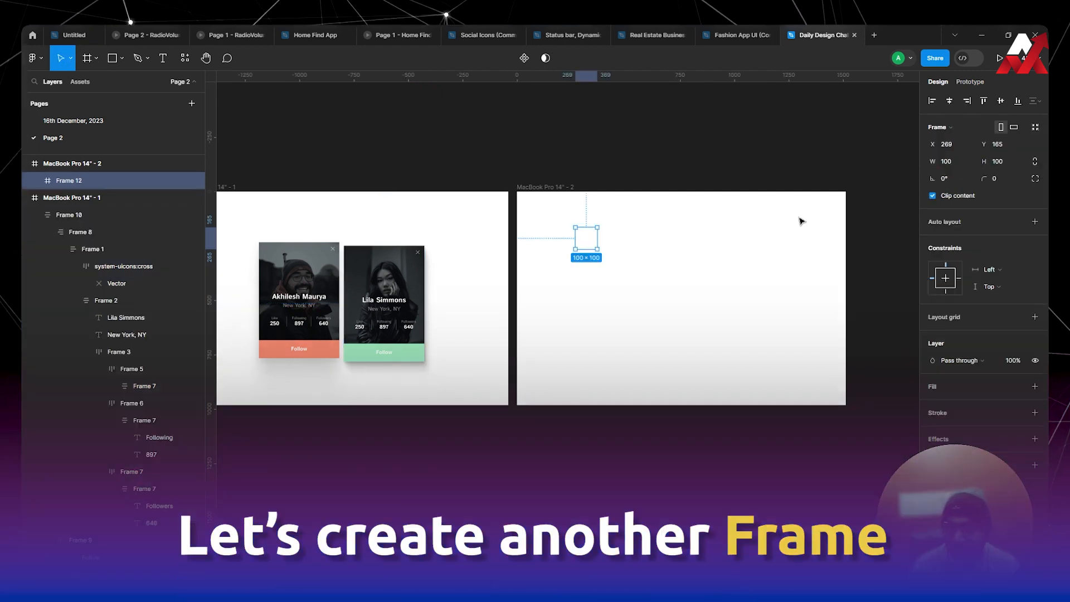
{"action": "left_click", "coordinate": [951, 161]}
{"action": "type", "text": "37"}
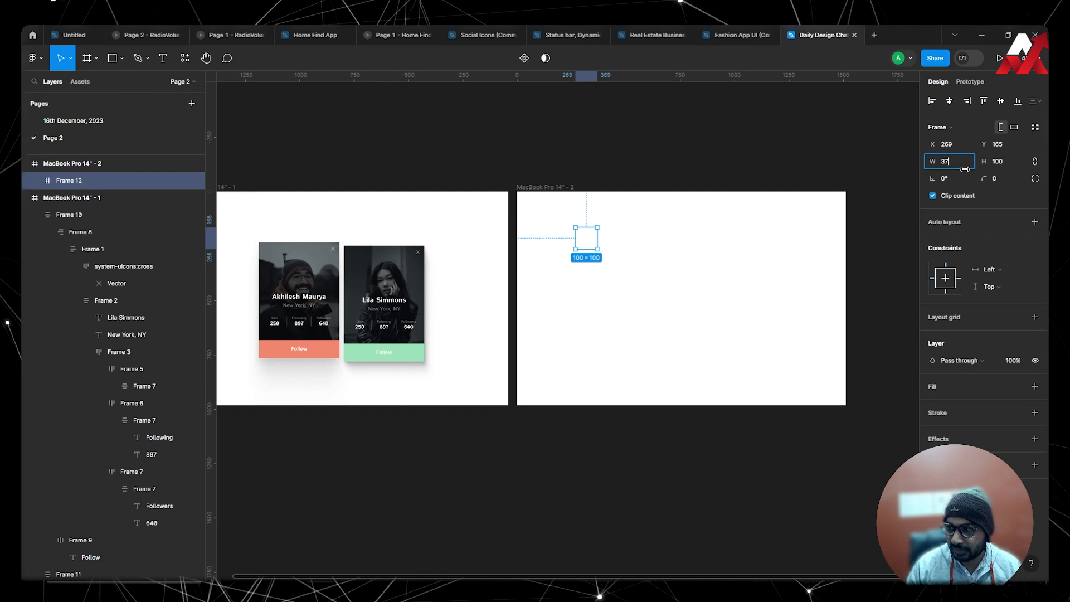
{"action": "type", "text": "0"}
{"action": "key", "text": "Tab"}
{"action": "type", "text": "530"}
{"action": "key", "text": "Return"}
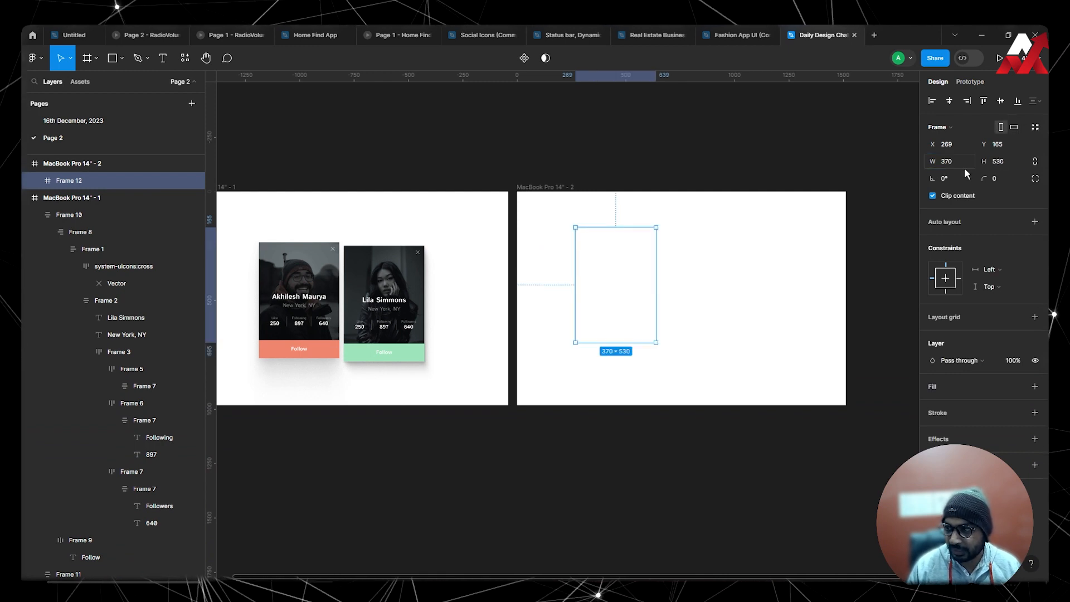
Fill the new 370 × 530 frame with the dark canvas background colour 1E1E1E by sampling it.
{"action": "left_click", "coordinate": [672, 286]}
{"action": "left_click", "coordinate": [638, 289]}
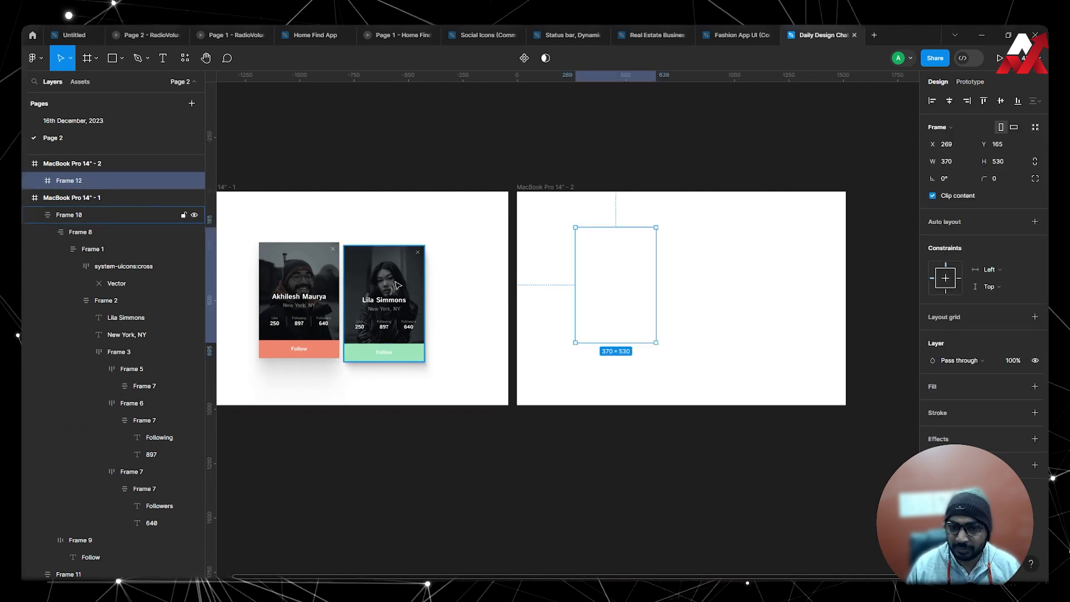
{"action": "left_click", "coordinate": [384, 295]}
{"action": "left_click", "coordinate": [641, 262]}
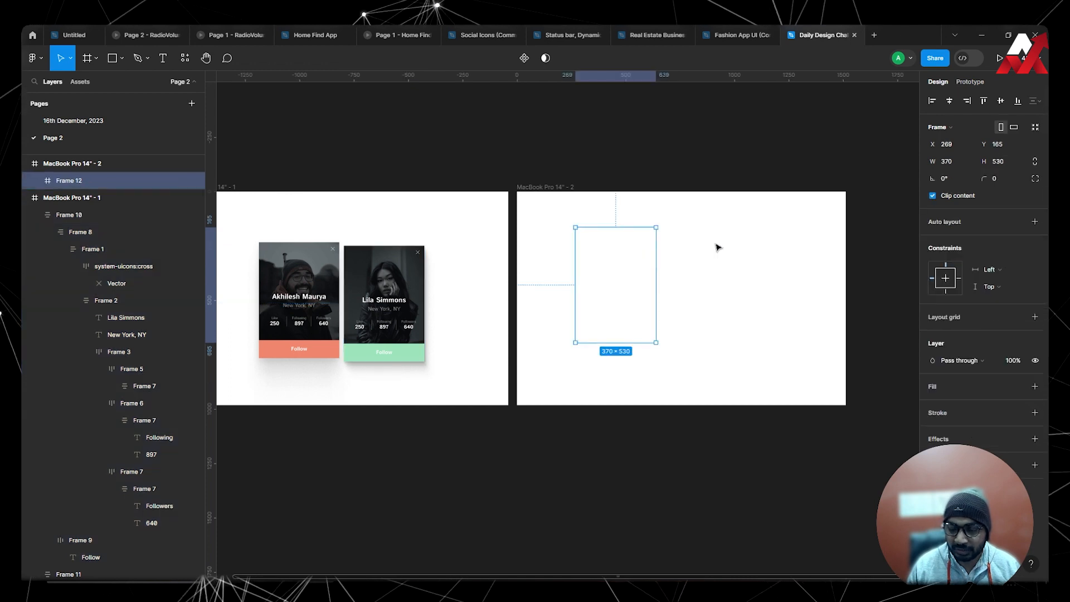
{"action": "key", "text": "i"}
{"action": "left_click", "coordinate": [675, 163]}
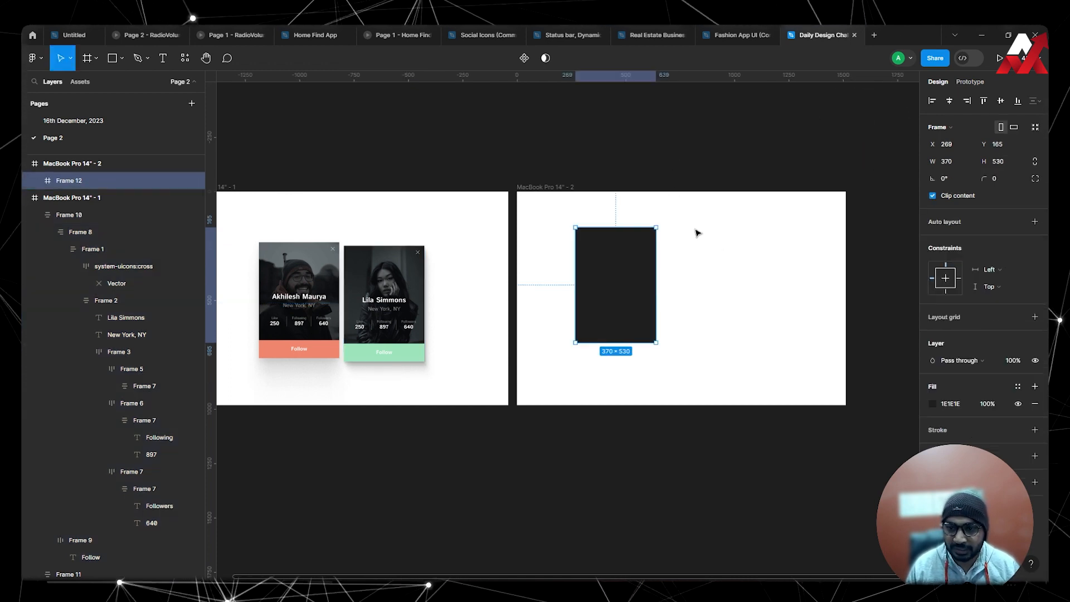
{"action": "left_click", "coordinate": [697, 233]}
Center the dark frame horizontally and vertically within the MacBook Pro 14" - 2 artboard.
{"action": "left_click", "coordinate": [637, 276]}
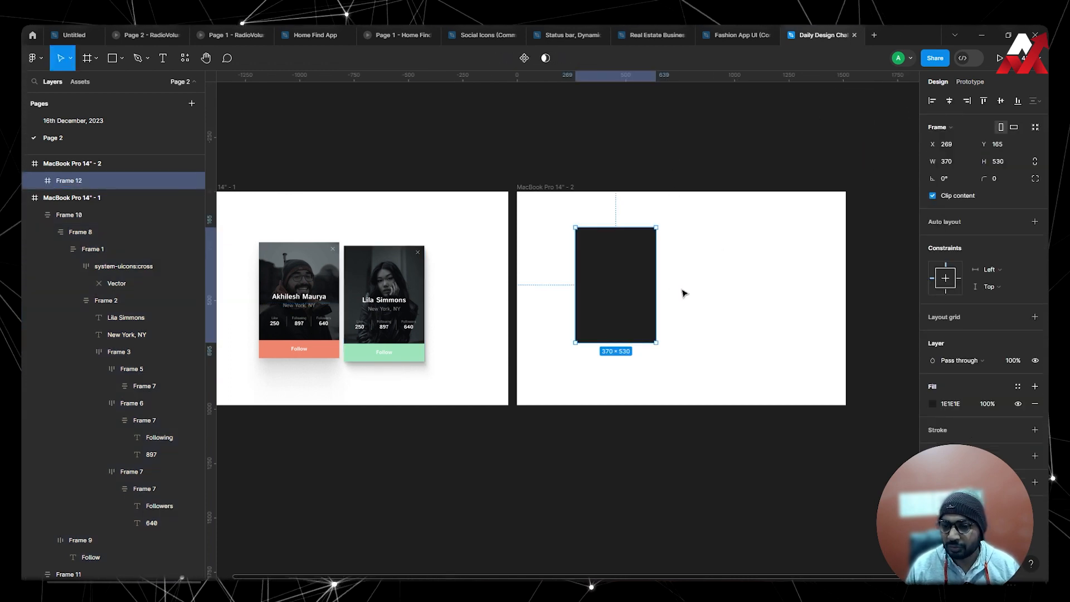
{"action": "left_click_drag", "start_coordinate": [641, 277], "coordinate": [691, 275]}
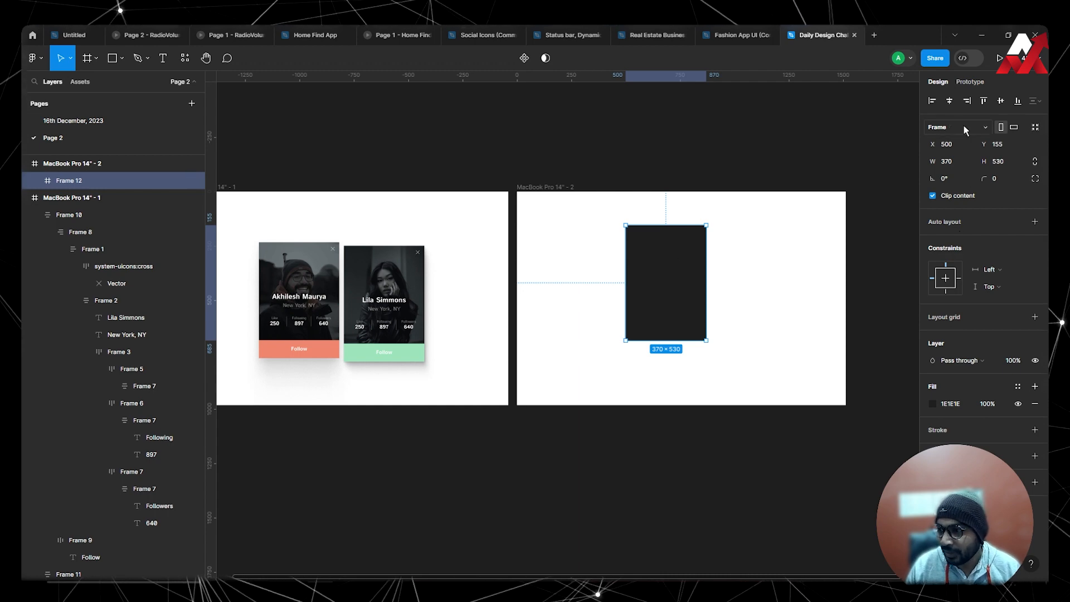
{"action": "left_click", "coordinate": [951, 102]}
{"action": "left_click", "coordinate": [1002, 102]}
{"action": "left_click", "coordinate": [784, 262]}
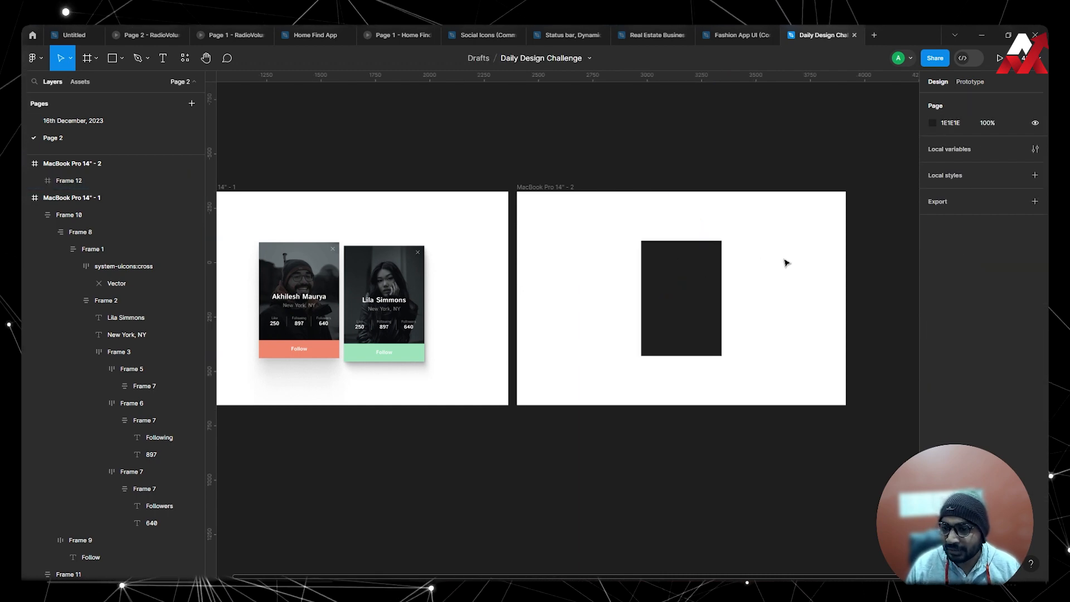
Fill the dark frame with the popular Pexels photo of the woman in a black leather jacket.
{"action": "left_click", "coordinate": [677, 293]}
{"action": "left_click", "coordinate": [184, 58]}
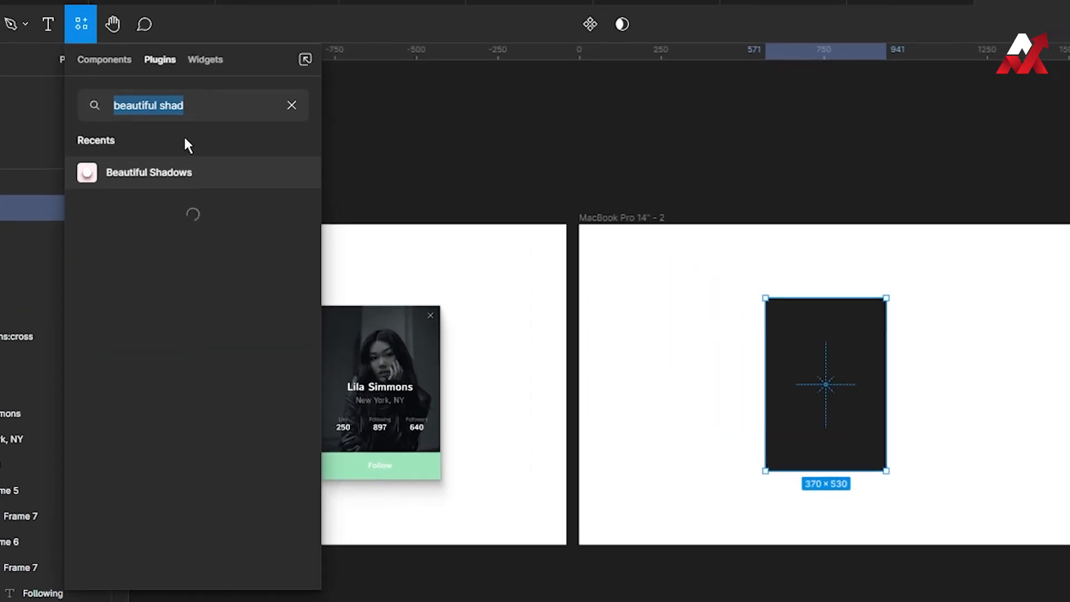
{"action": "left_click", "coordinate": [294, 104]}
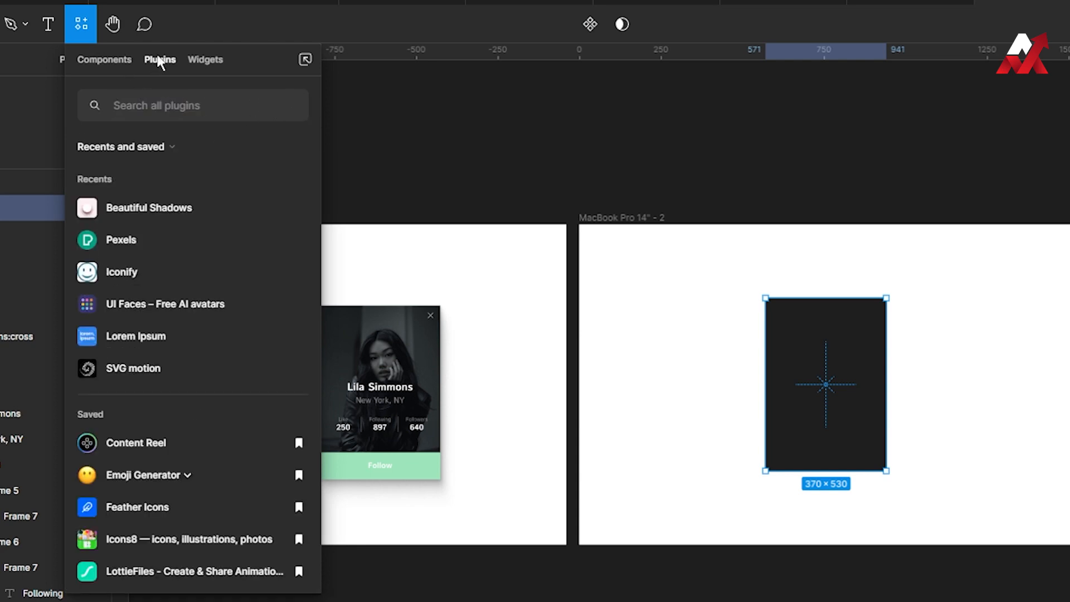
{"action": "left_click", "coordinate": [141, 239]}
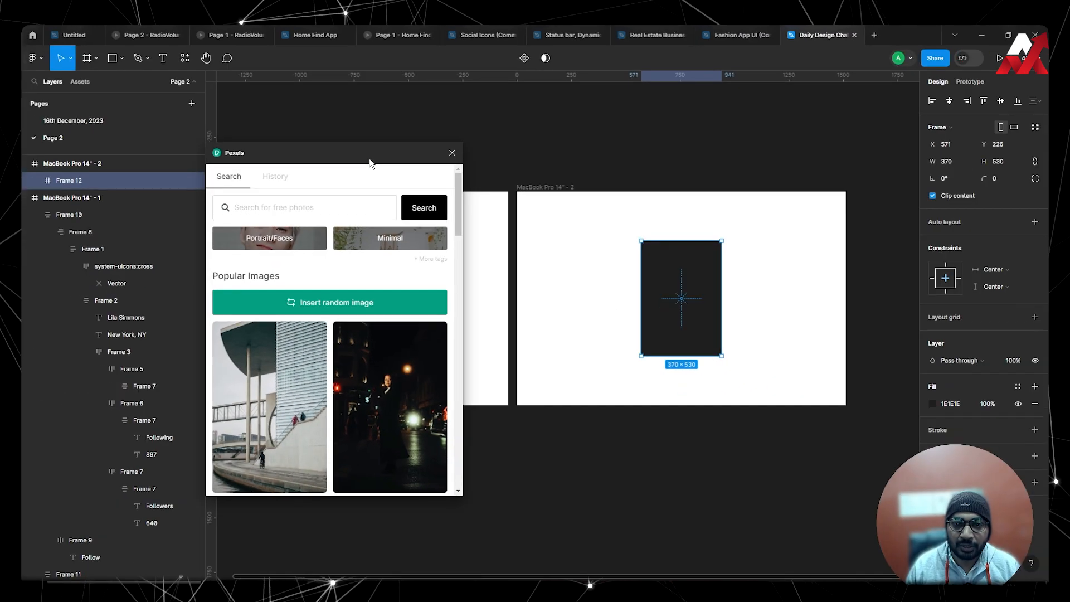
{"action": "left_click_drag", "start_coordinate": [371, 163], "coordinate": [836, 82]}
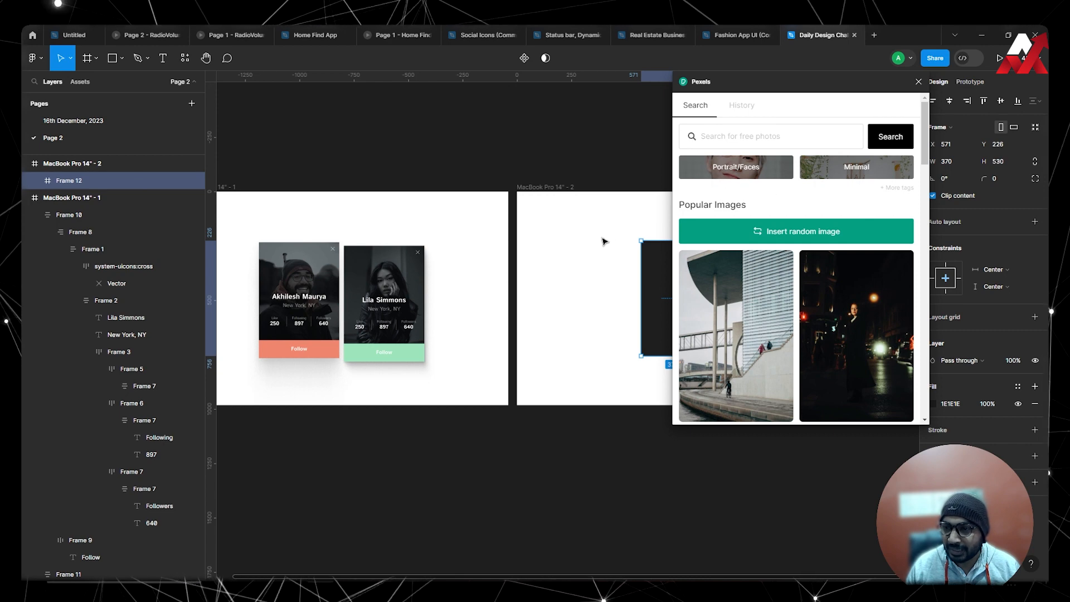
{"action": "scroll", "coordinate": [798, 279], "scroll_direction": "down", "scroll_amount": 4}
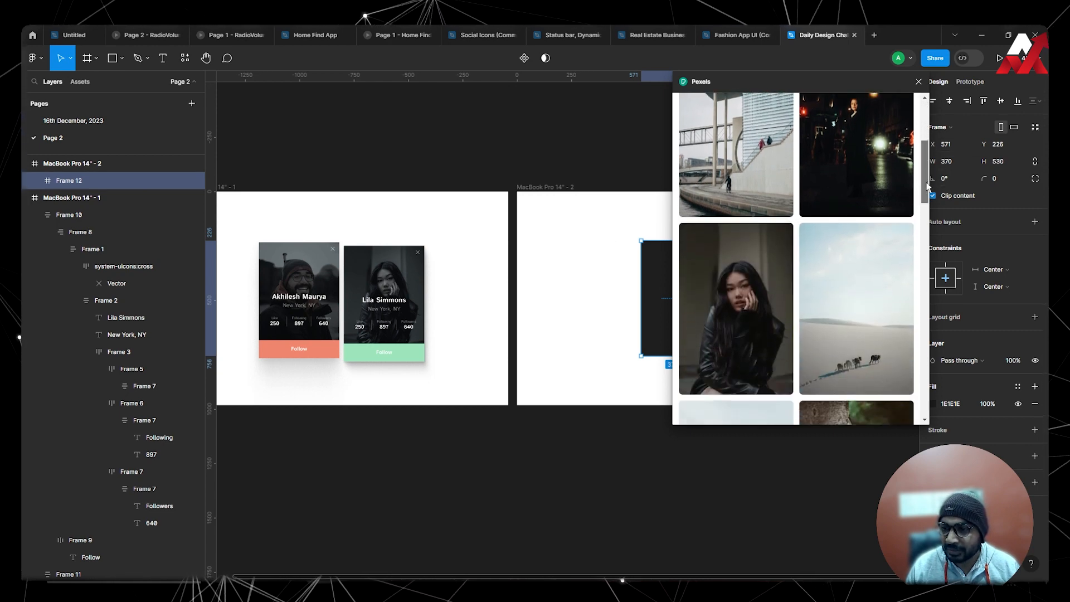
{"action": "left_click", "coordinate": [736, 288]}
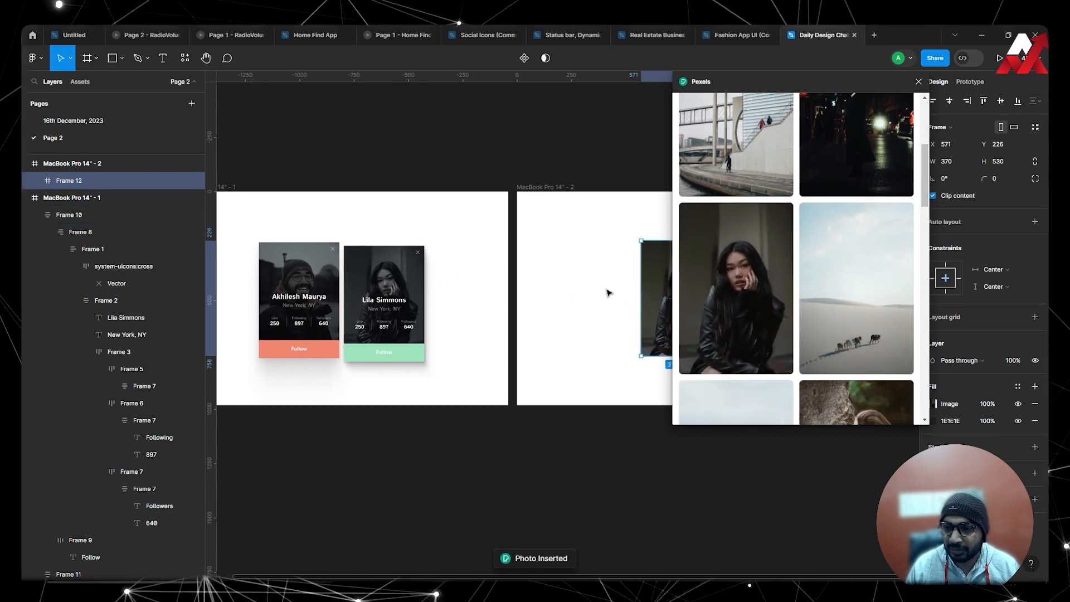
Duplicate the photo frame and place the copy to its left at about X 163, Y 226.
{"action": "left_click_drag", "start_coordinate": [869, 78], "coordinate": [850, 91]}
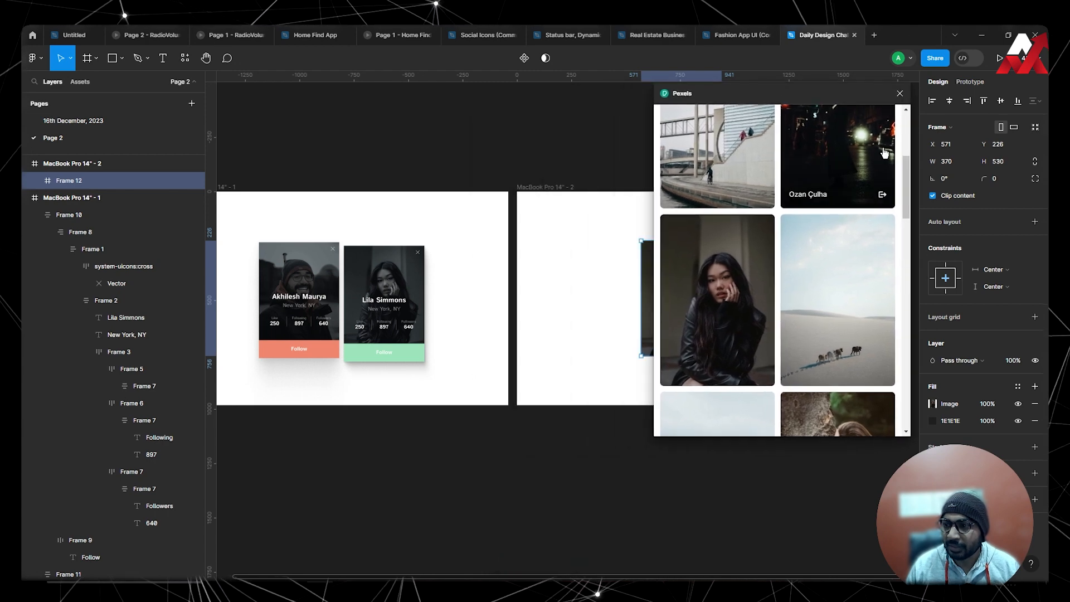
{"action": "scroll", "coordinate": [558, 273], "scroll_direction": "right", "scroll_amount": 5}
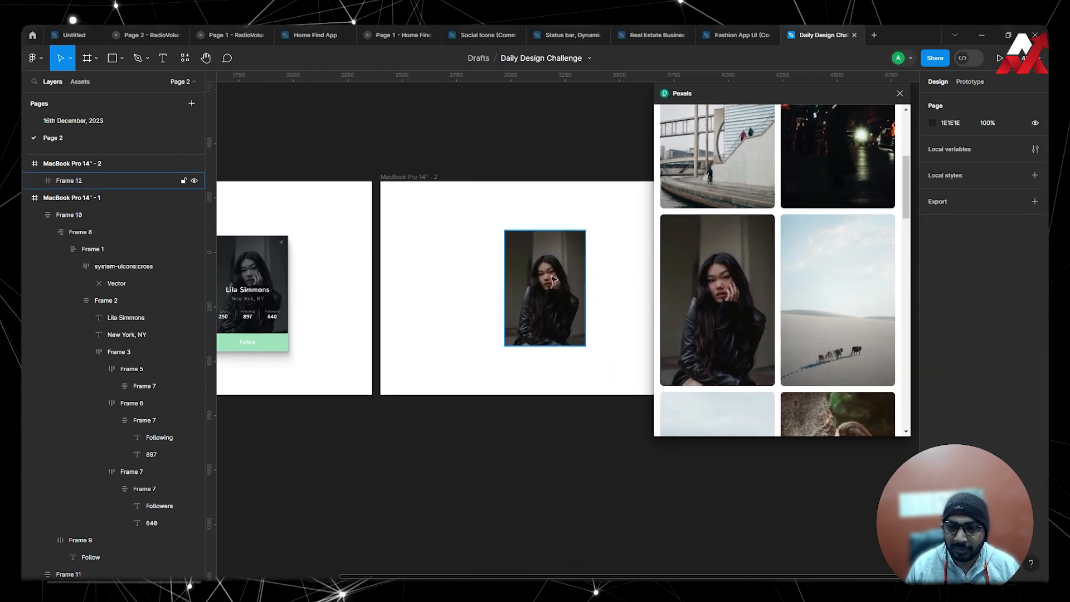
{"action": "left_click_drag", "start_coordinate": [560, 291], "coordinate": [477, 290]}
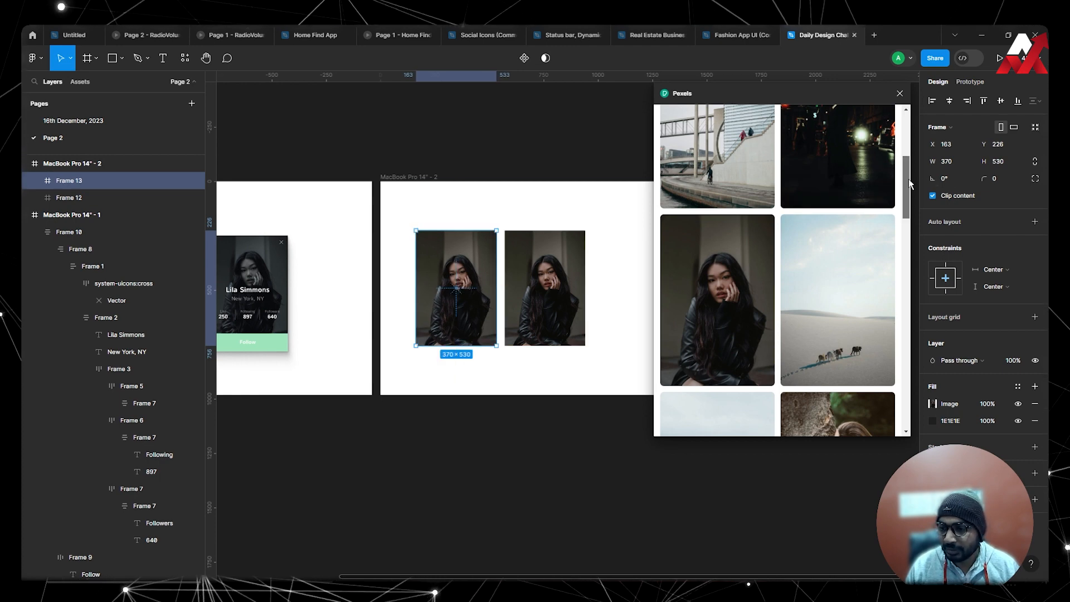
Search Pexels for "a man" and insert the photo of the smiling bearded man in a beanie into the duplicated frame.
{"action": "mouse_move", "coordinate": [909, 179]}
{"action": "left_mouse_down"}
{"action": "mouse_move", "coordinate": [920, 327]}
{"action": "mouse_move", "coordinate": [911, 196]}
{"action": "left_mouse_up"}
{"action": "scroll", "coordinate": [907, 209], "scroll_direction": "up", "scroll_amount": 6}
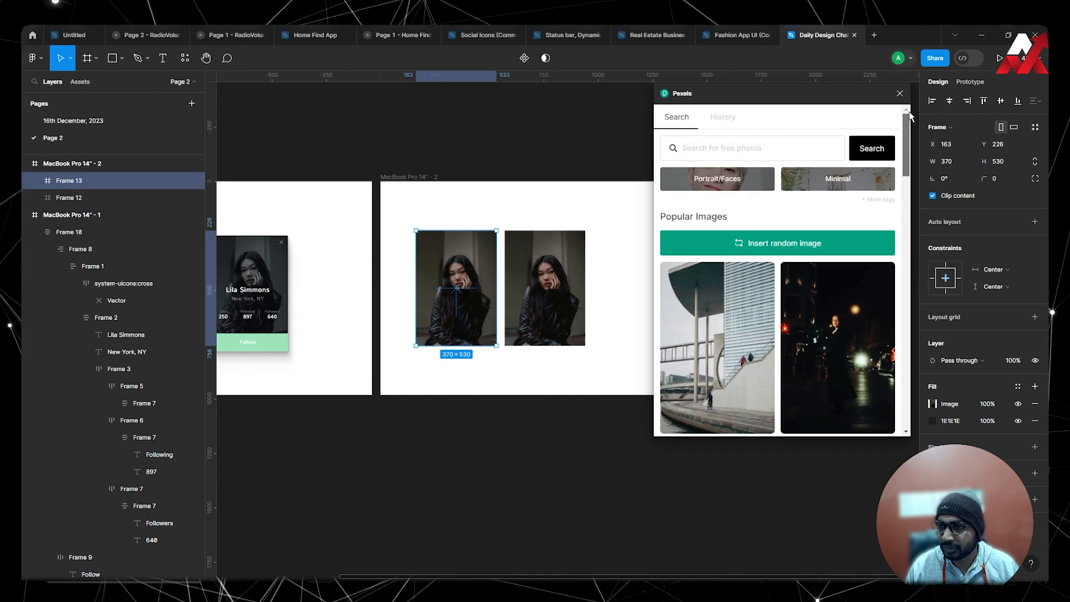
{"action": "left_click", "coordinate": [745, 146]}
{"action": "type", "text": "man"}
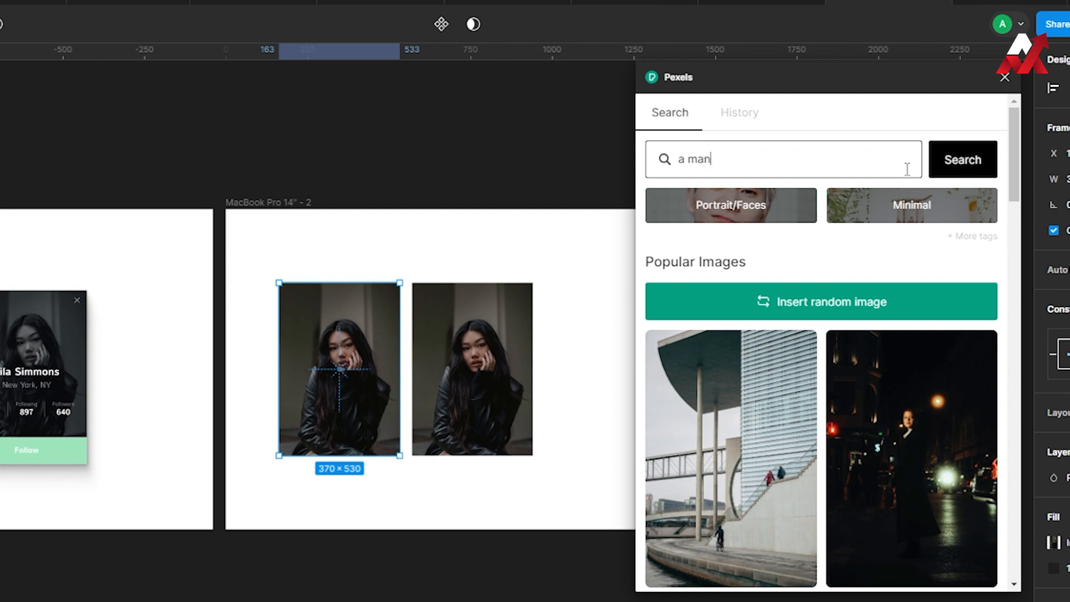
{"action": "key", "text": "Return"}
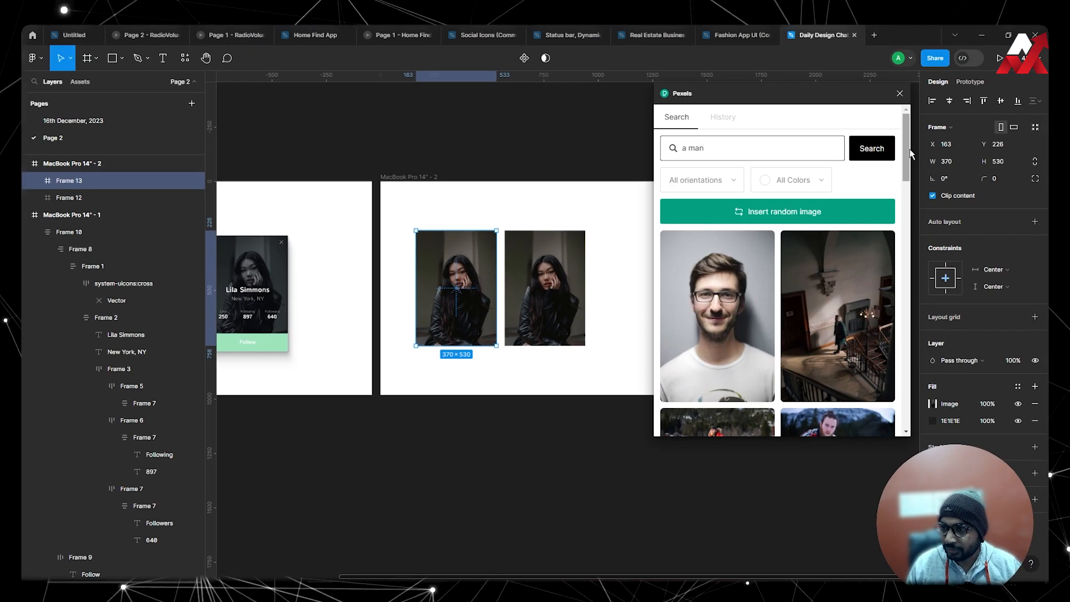
{"action": "left_click_drag", "start_coordinate": [912, 154], "coordinate": [918, 232]}
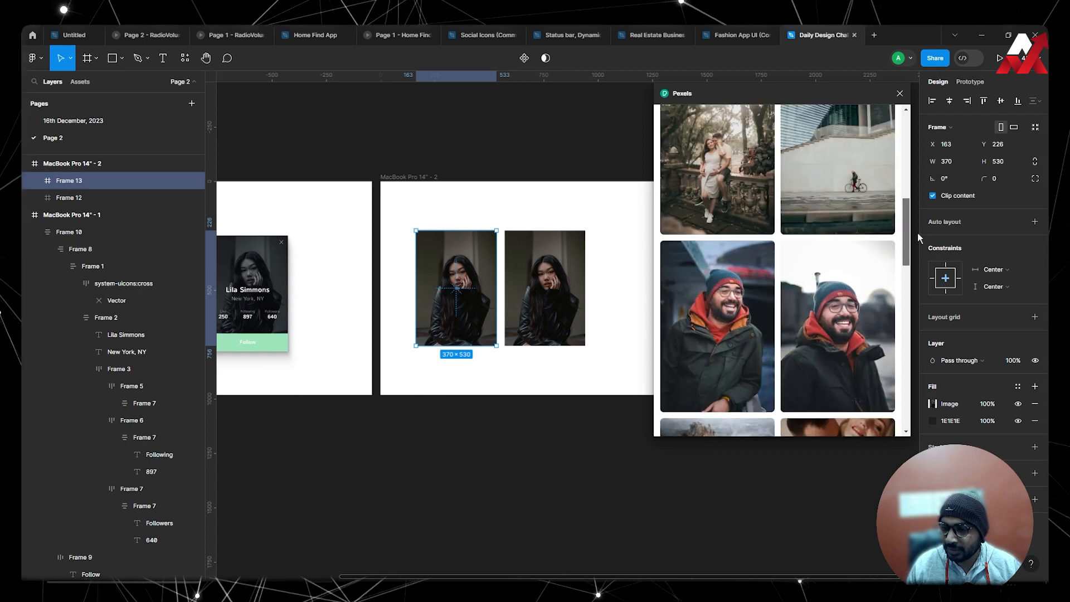
{"action": "left_click", "coordinate": [733, 294]}
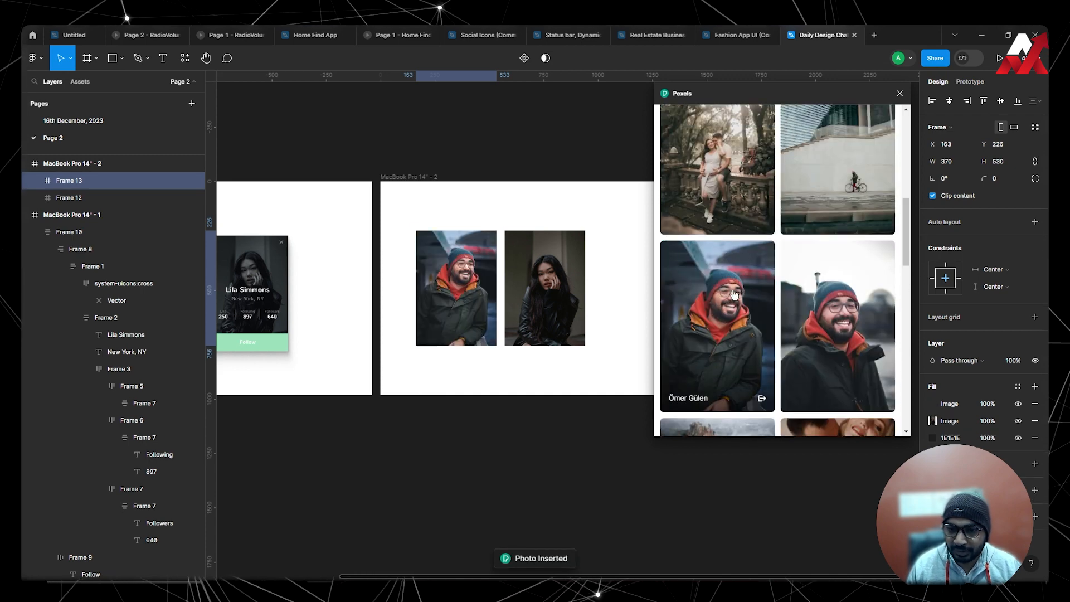
Look through more of the Pexels results for men's photos and close the plugin.
{"action": "left_click", "coordinate": [526, 382]}
{"action": "left_click_drag", "start_coordinate": [525, 383], "coordinate": [462, 375]}
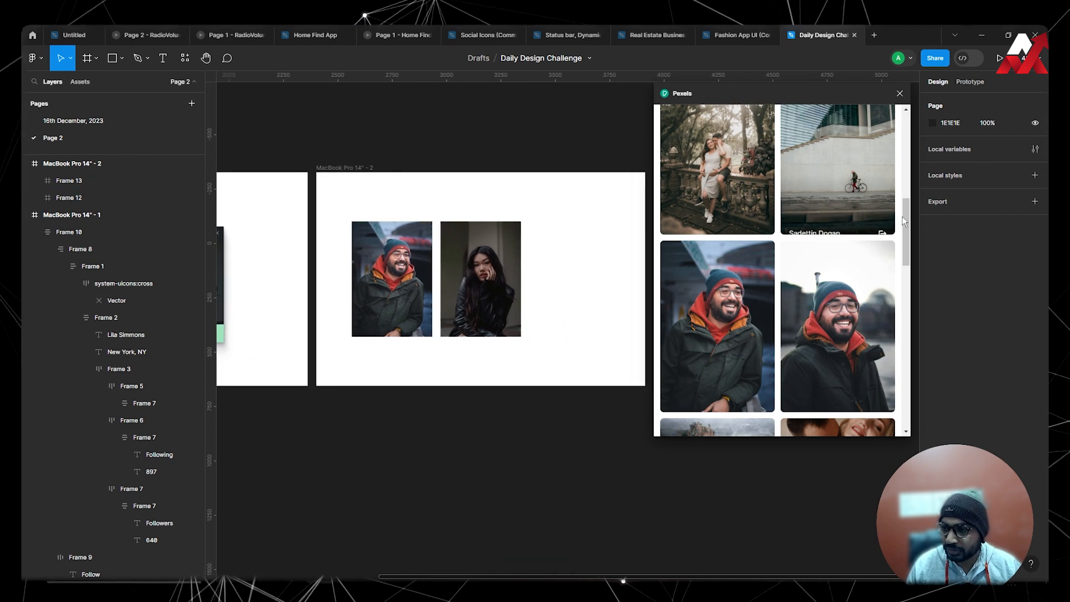
{"action": "left_click_drag", "start_coordinate": [906, 217], "coordinate": [916, 425]}
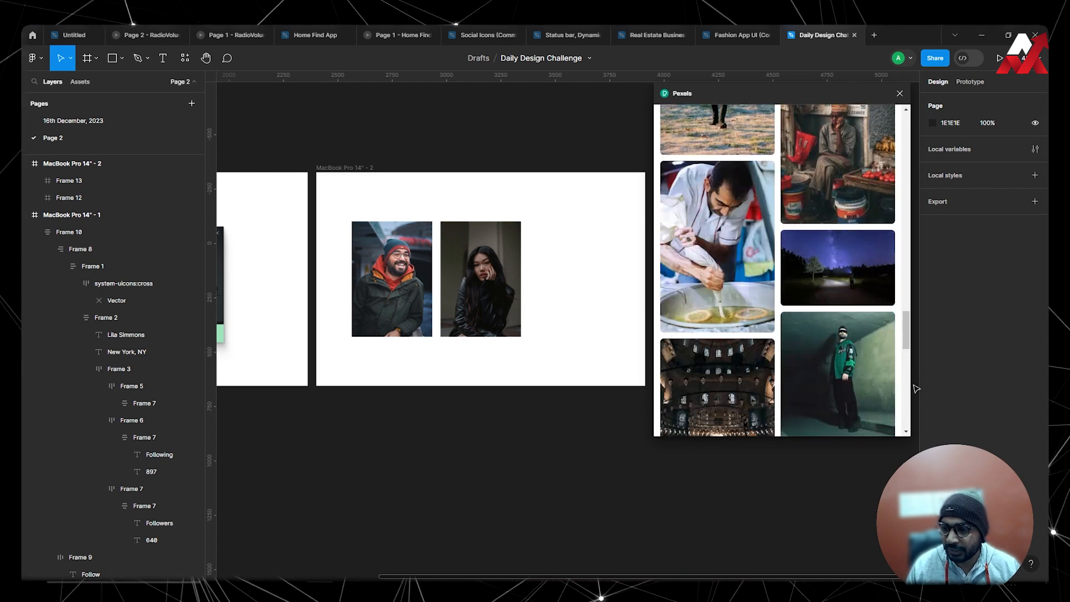
{"action": "left_click", "coordinate": [900, 94]}
{"action": "left_click", "coordinate": [481, 279]}
{"action": "left_click_drag", "start_coordinate": [582, 270], "coordinate": [752, 254]}
{"action": "left_click", "coordinate": [776, 270]}
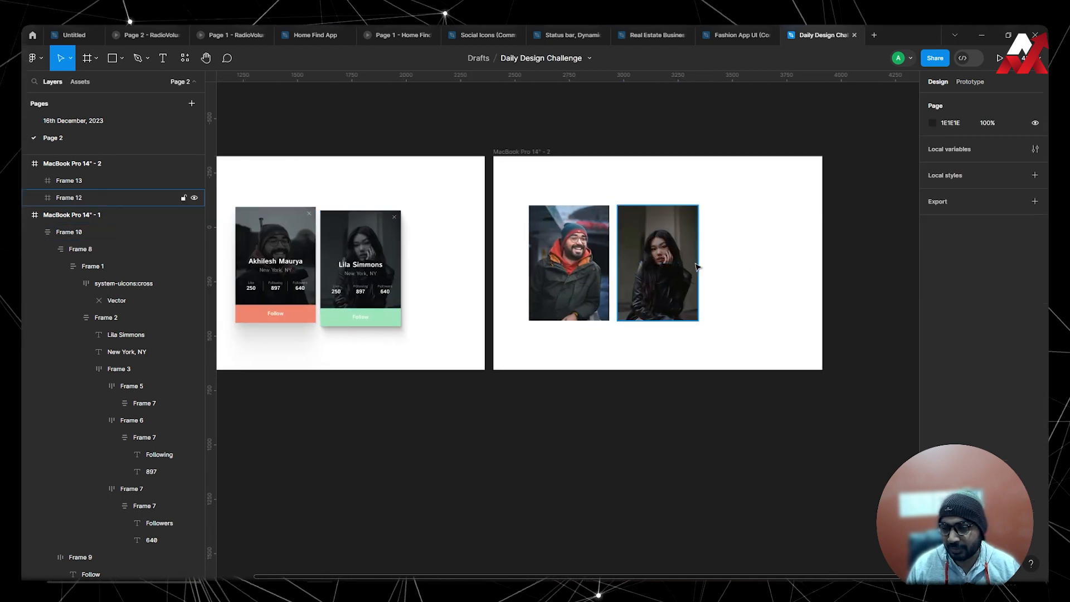
Tone the woman's photo with slightly lower exposure, slightly higher contrast and the saturation at its minimum.
{"action": "left_click", "coordinate": [653, 256]}
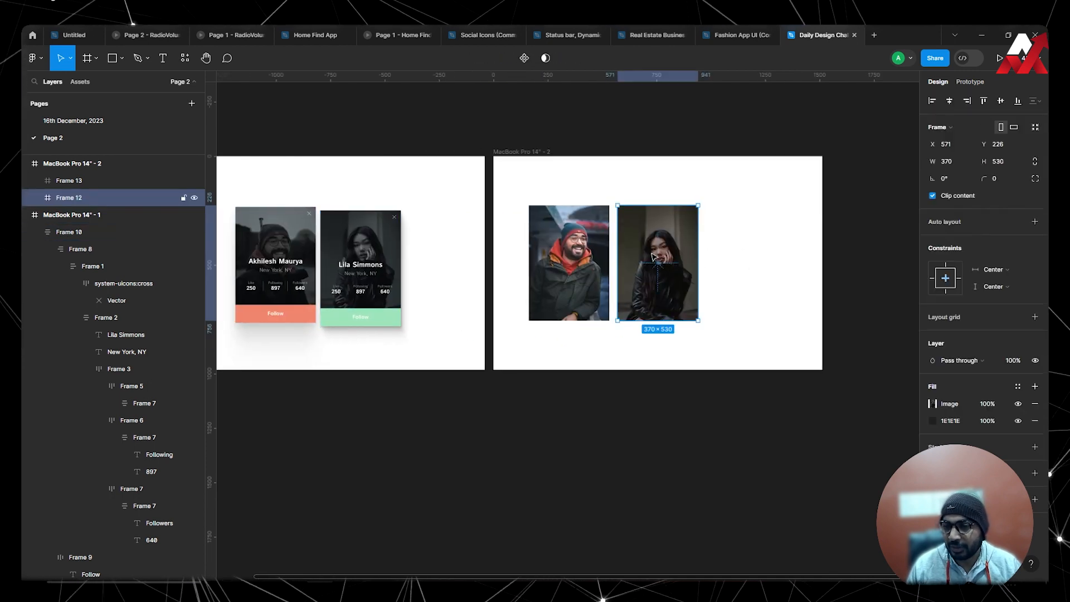
{"action": "left_click", "coordinate": [934, 404]}
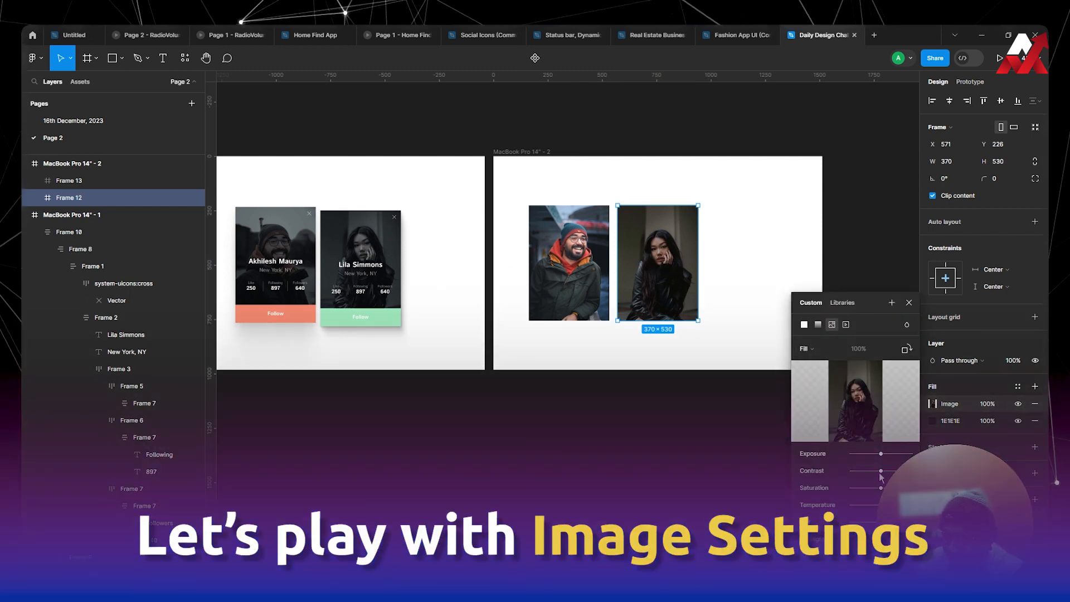
{"action": "left_click_drag", "start_coordinate": [881, 454], "coordinate": [878, 455]}
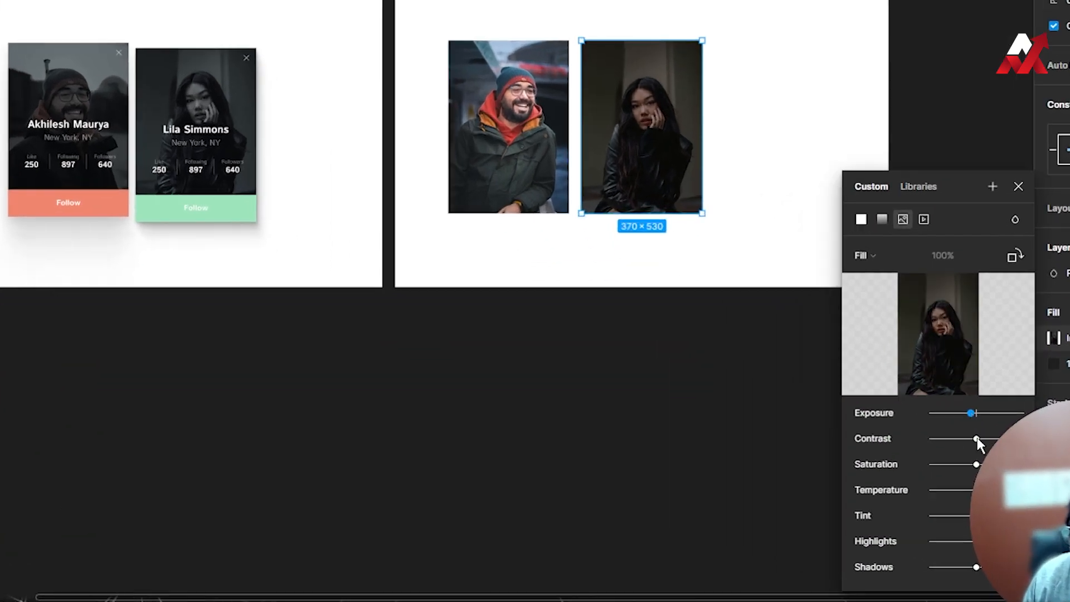
{"action": "left_click_drag", "start_coordinate": [978, 440], "coordinate": [959, 466]}
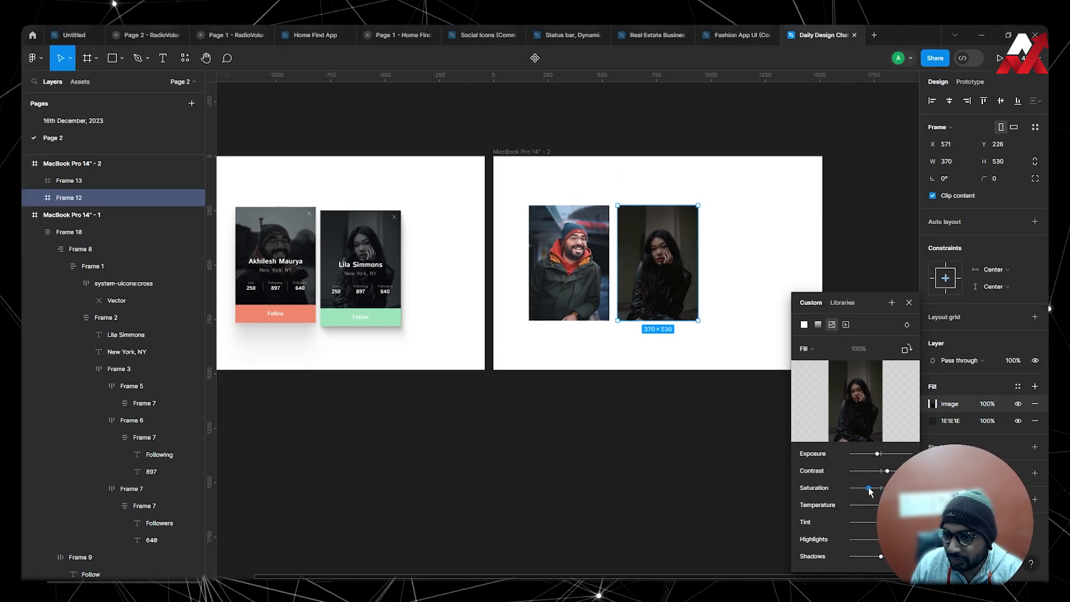
{"action": "left_click_drag", "start_coordinate": [856, 489], "coordinate": [849, 491]}
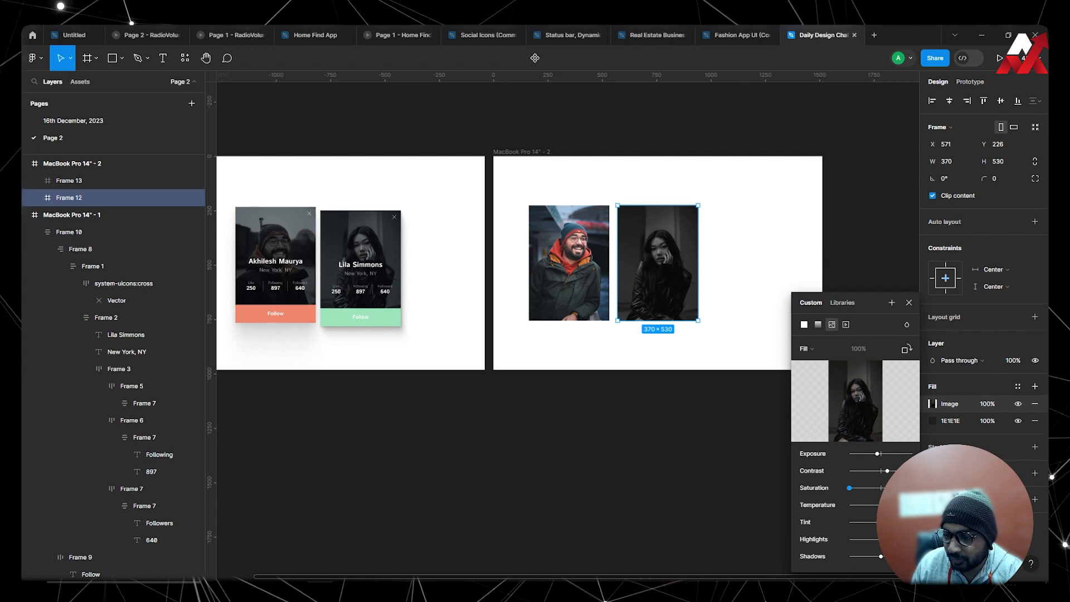
Fine-tune the woman's photo with slightly lower exposure, highlights and shadows, a strong green tint and low saturation.
{"action": "left_click_drag", "start_coordinate": [866, 505], "coordinate": [873, 505]}
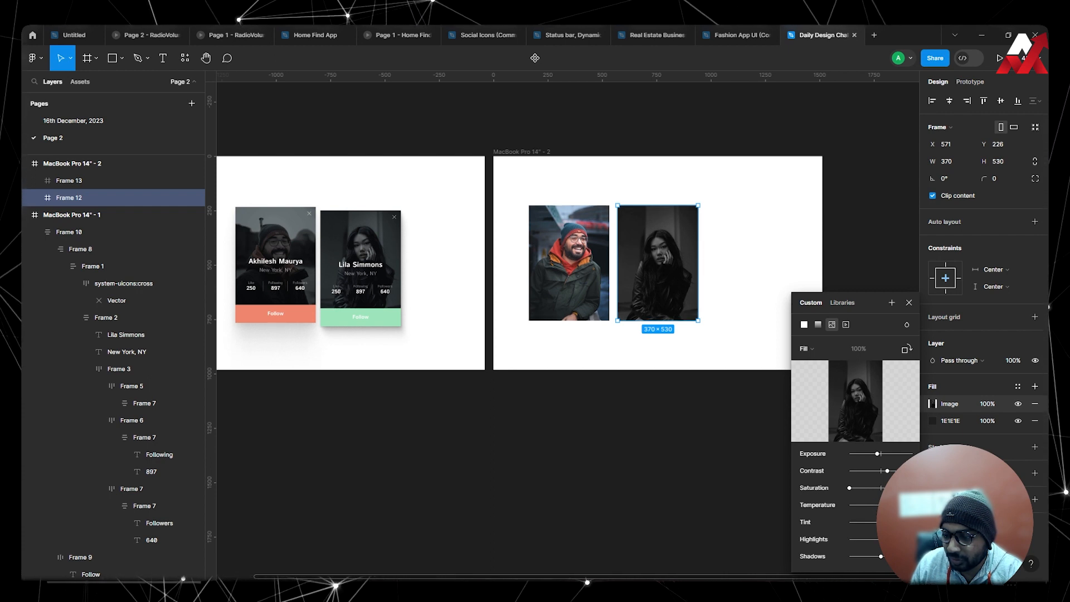
{"action": "mouse_move", "coordinate": [881, 523]}
{"action": "left_mouse_down"}
{"action": "mouse_move", "coordinate": [853, 523]}
{"action": "mouse_move", "coordinate": [881, 523]}
{"action": "left_mouse_up"}
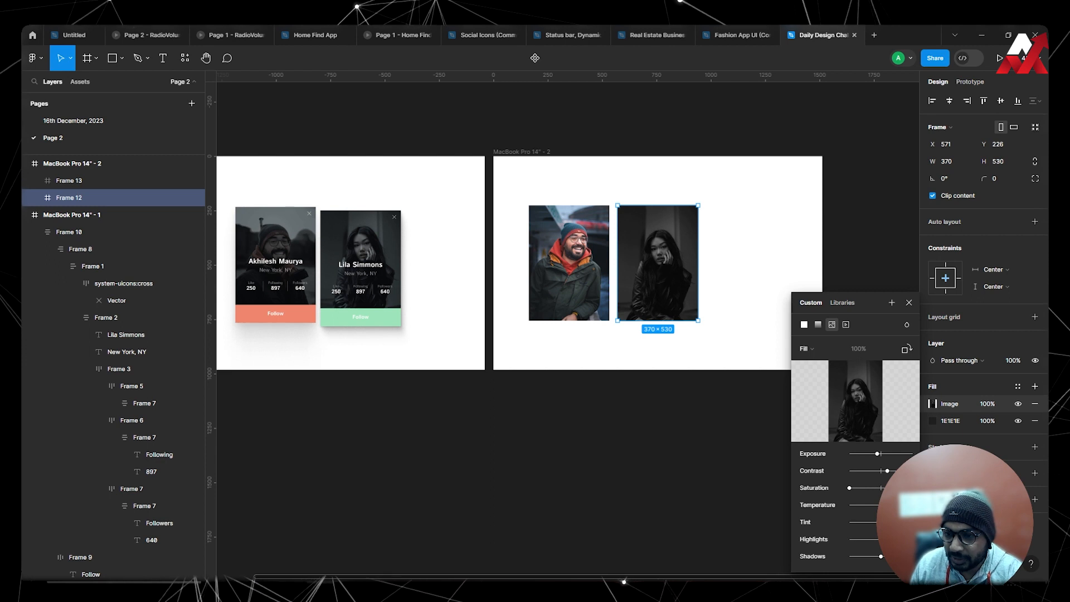
{"action": "left_click_drag", "start_coordinate": [859, 540], "coordinate": [882, 539]}
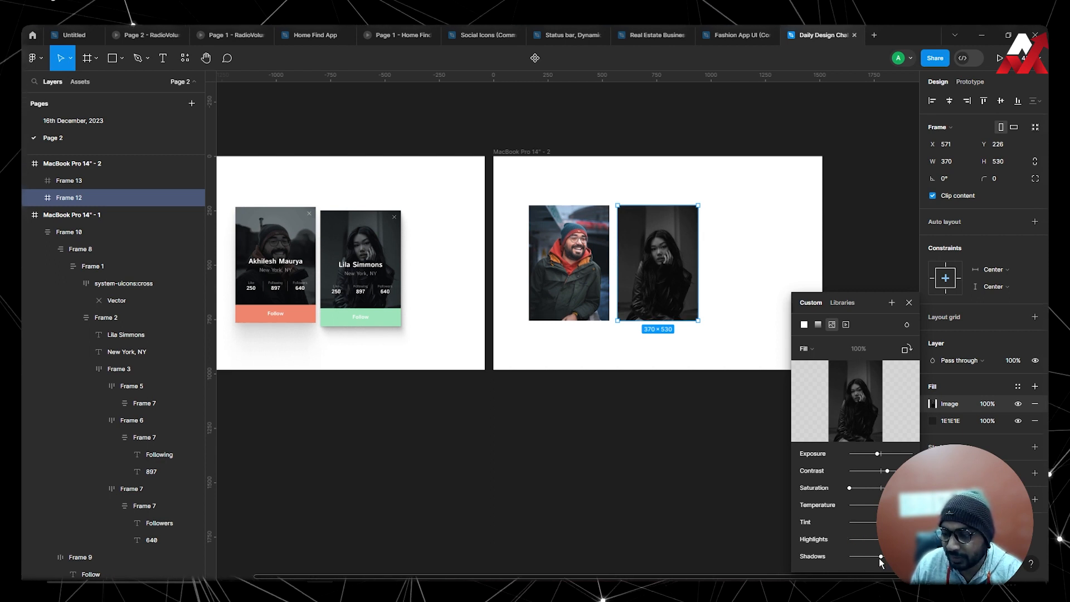
{"action": "mouse_move", "coordinate": [881, 556]}
{"action": "left_mouse_down"}
{"action": "mouse_move", "coordinate": [860, 556]}
{"action": "mouse_move", "coordinate": [892, 556]}
{"action": "mouse_move", "coordinate": [874, 556]}
{"action": "left_mouse_up"}
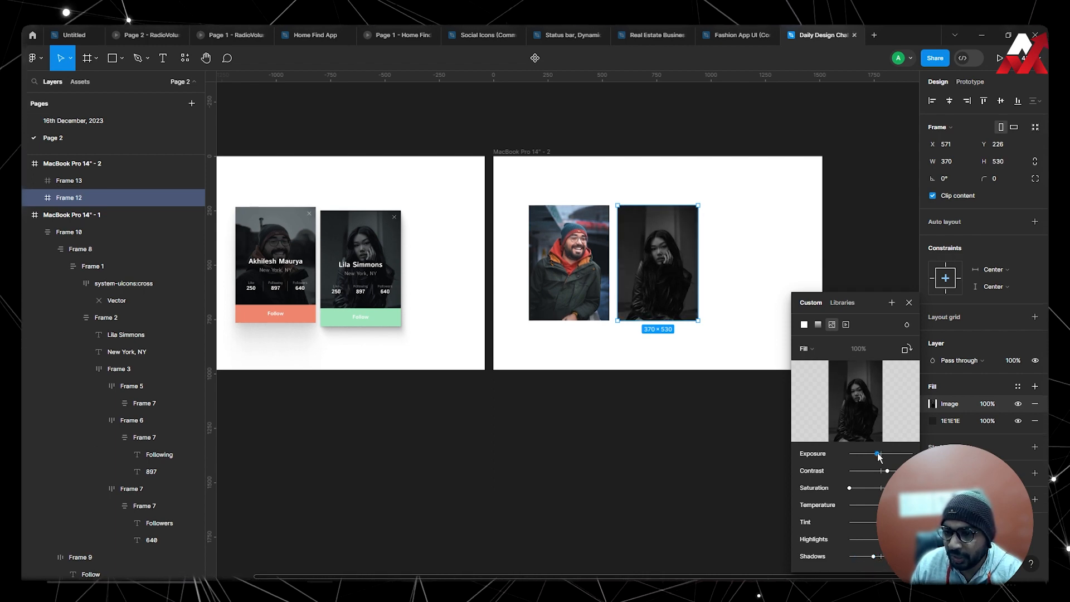
{"action": "left_click_drag", "start_coordinate": [878, 454], "coordinate": [883, 455]}
{"action": "left_click_drag", "start_coordinate": [973, 419], "coordinate": [972, 419]}
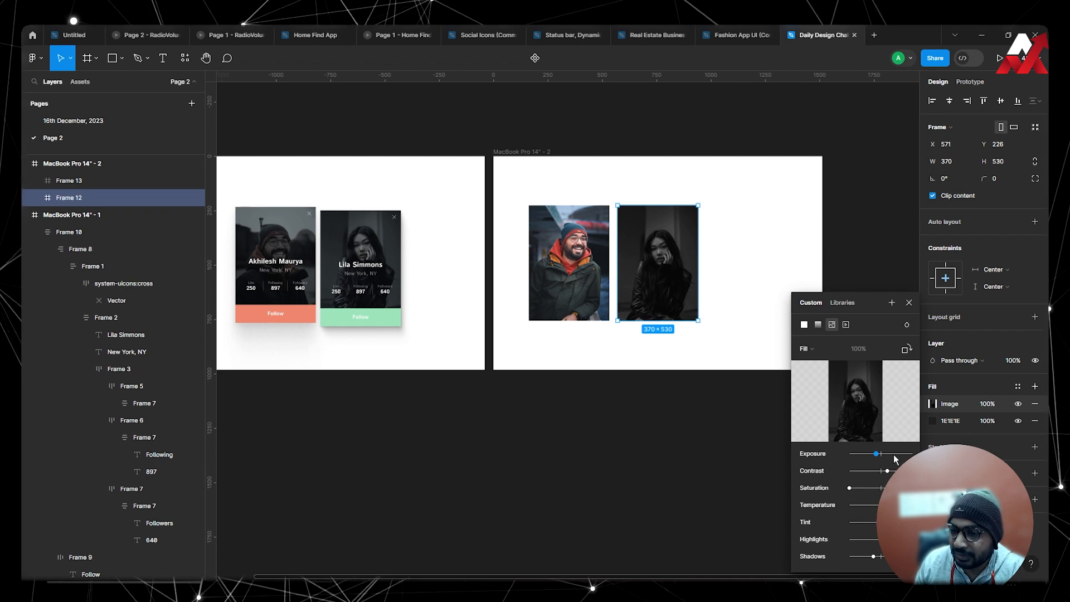
{"action": "mouse_move", "coordinate": [803, 409]}
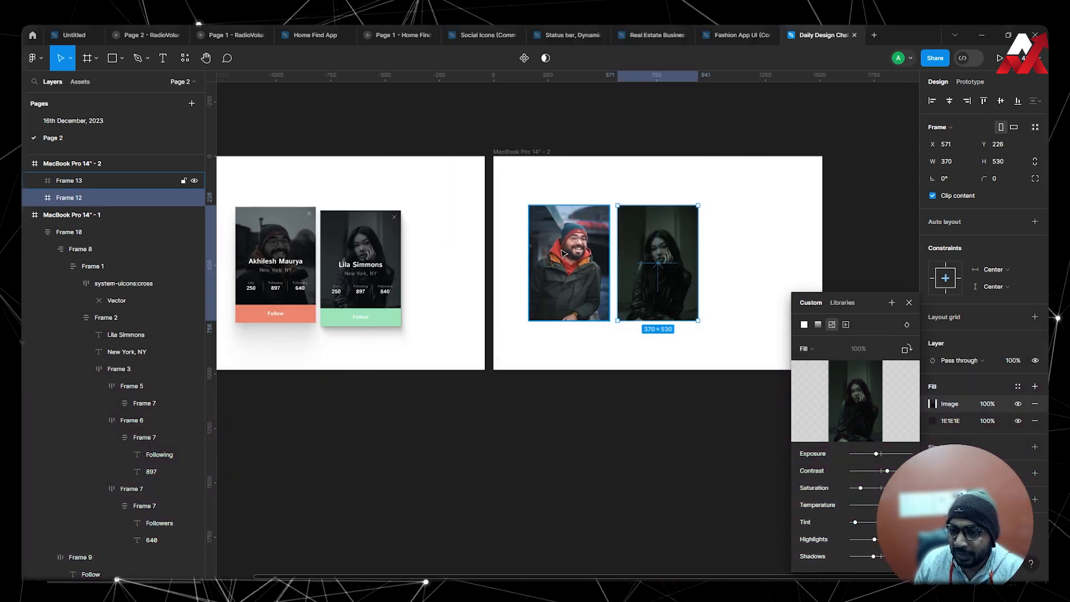
{"action": "mouse_move", "coordinate": [840, 391]}
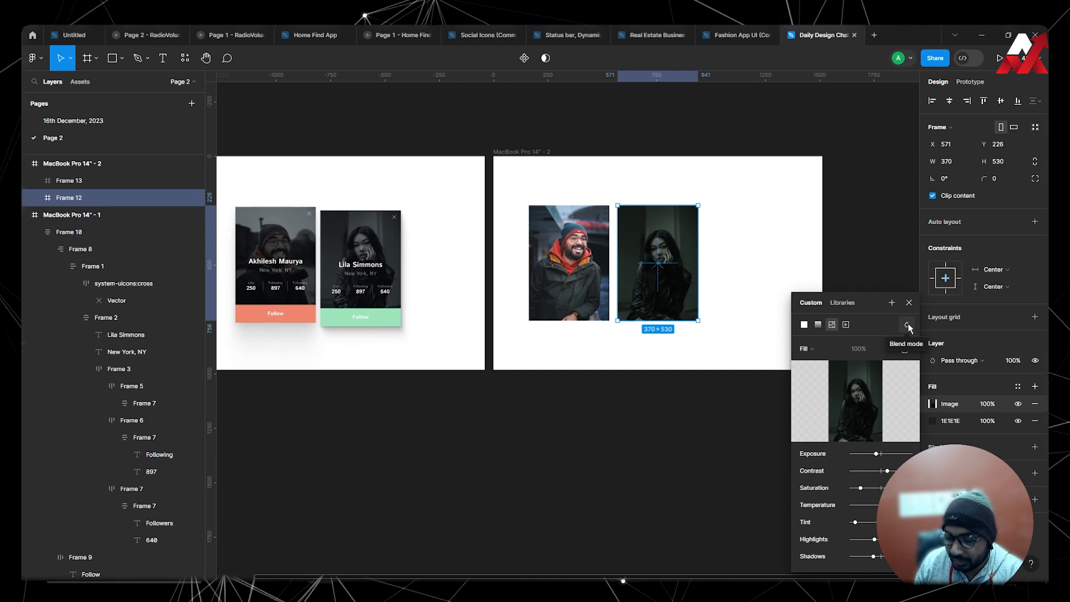
Darken and mute the bearded man's photo by lowering its exposure, contrast, saturation, highlights and shadows.
{"action": "left_click", "coordinate": [568, 280]}
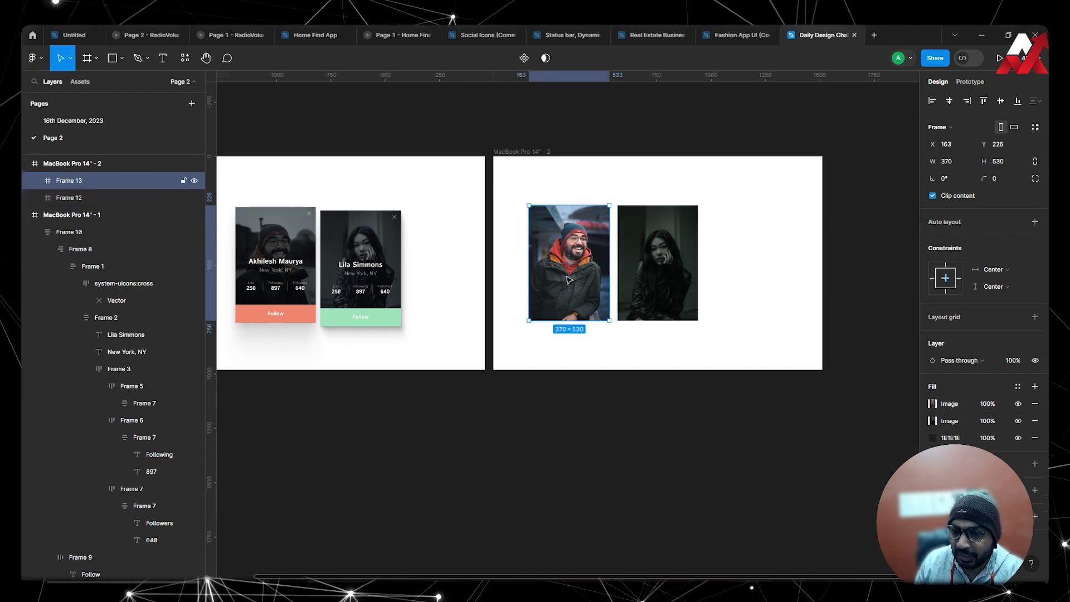
{"action": "left_click", "coordinate": [933, 403]}
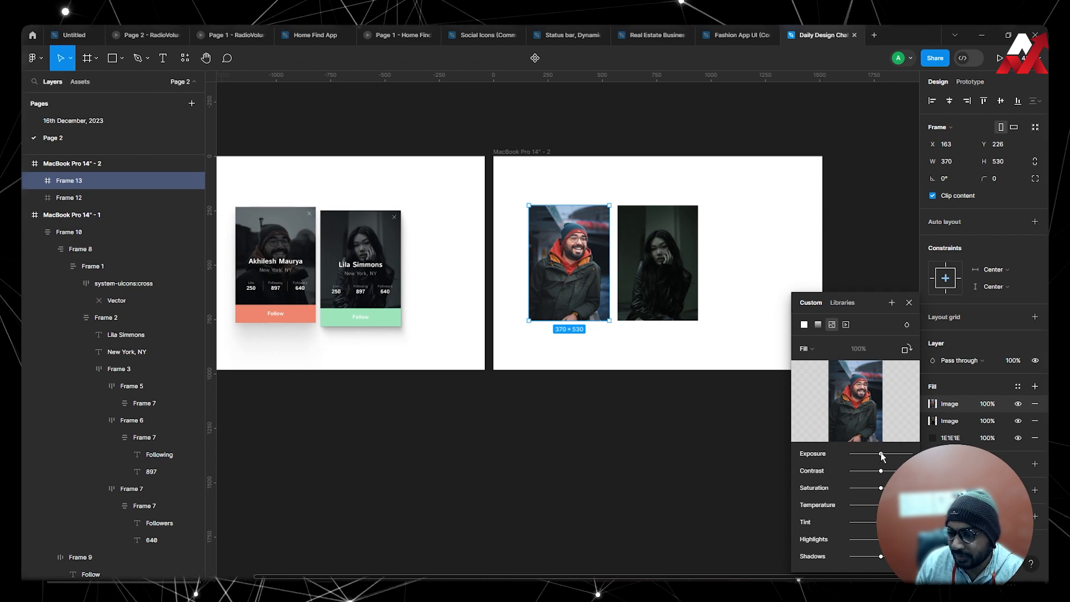
{"action": "left_click_drag", "start_coordinate": [881, 455], "coordinate": [874, 455]}
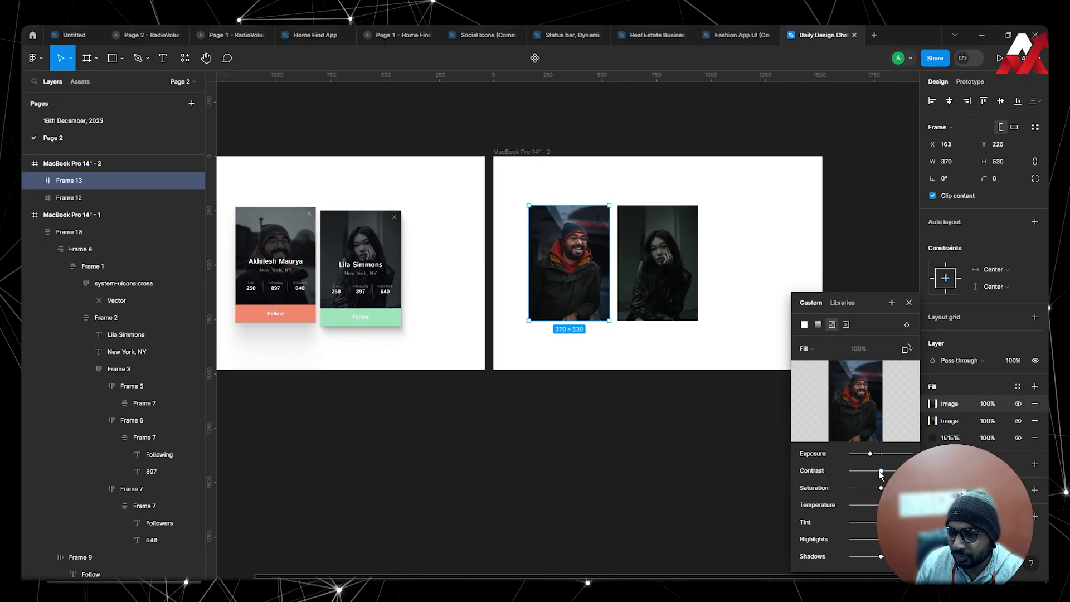
{"action": "mouse_move", "coordinate": [977, 438]}
{"action": "left_mouse_down"}
{"action": "mouse_move", "coordinate": [949, 439]}
{"action": "mouse_move", "coordinate": [964, 439]}
{"action": "left_mouse_up"}
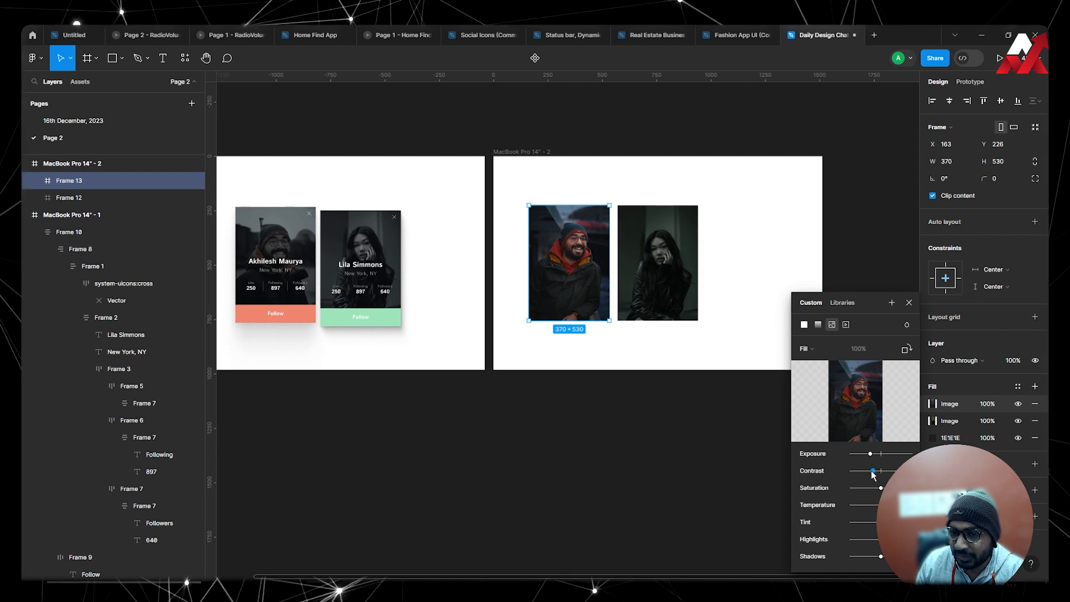
{"action": "mouse_move", "coordinate": [874, 474]}
{"action": "left_mouse_down"}
{"action": "mouse_move", "coordinate": [861, 472]}
{"action": "mouse_move", "coordinate": [859, 489]}
{"action": "left_mouse_up"}
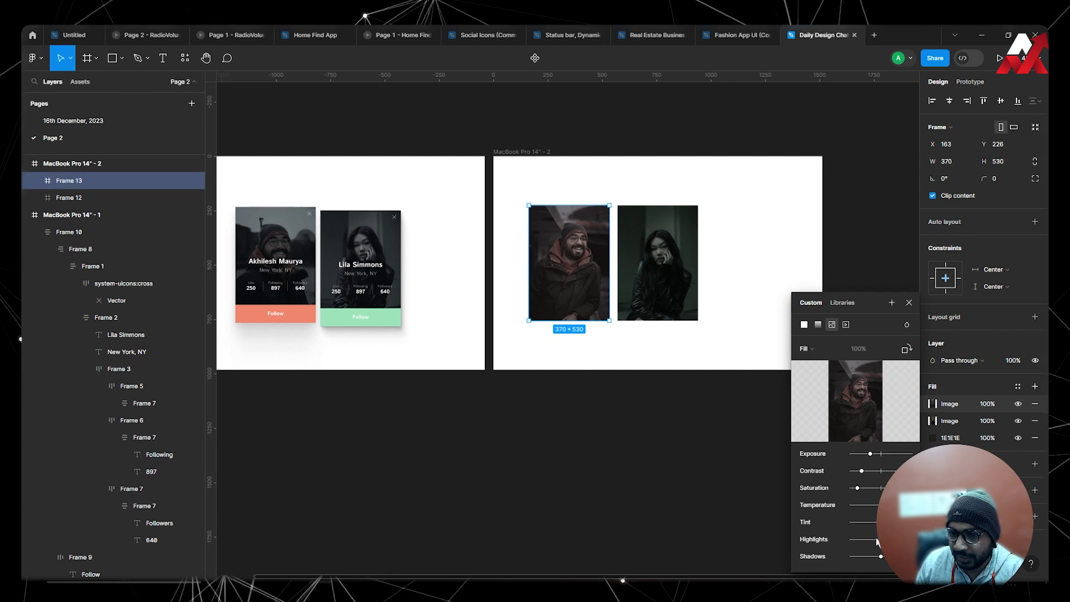
{"action": "left_click_drag", "start_coordinate": [862, 540], "coordinate": [878, 557]}
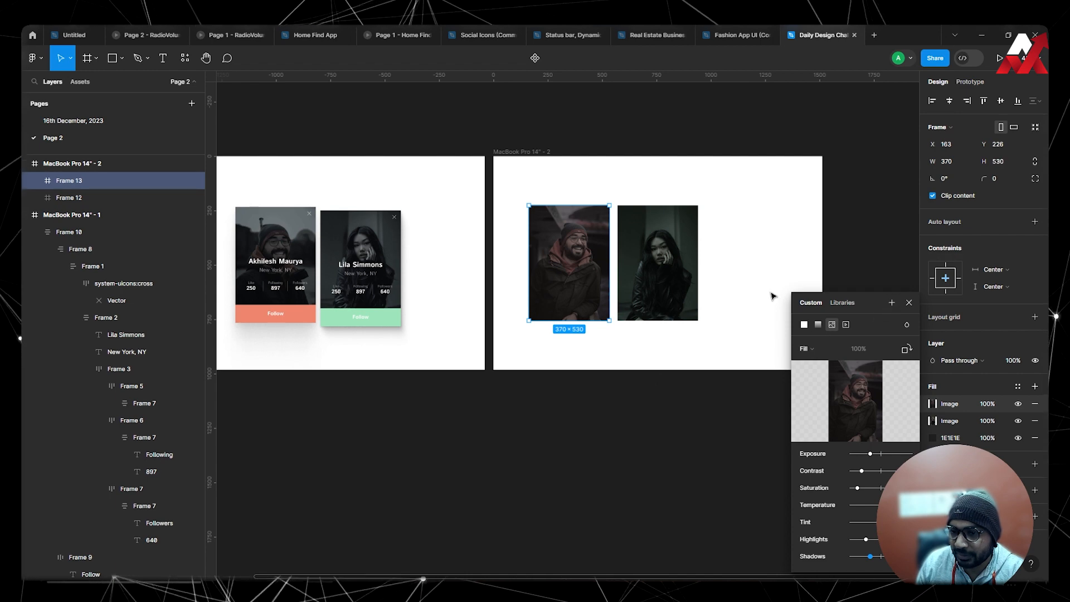
{"action": "left_click", "coordinate": [909, 303]}
Compare the toned photos of the man and the woman up close on the MacBook Pro 14" - 2 artboard.
{"action": "left_click", "coordinate": [759, 319]}
{"action": "left_click", "coordinate": [683, 273]}
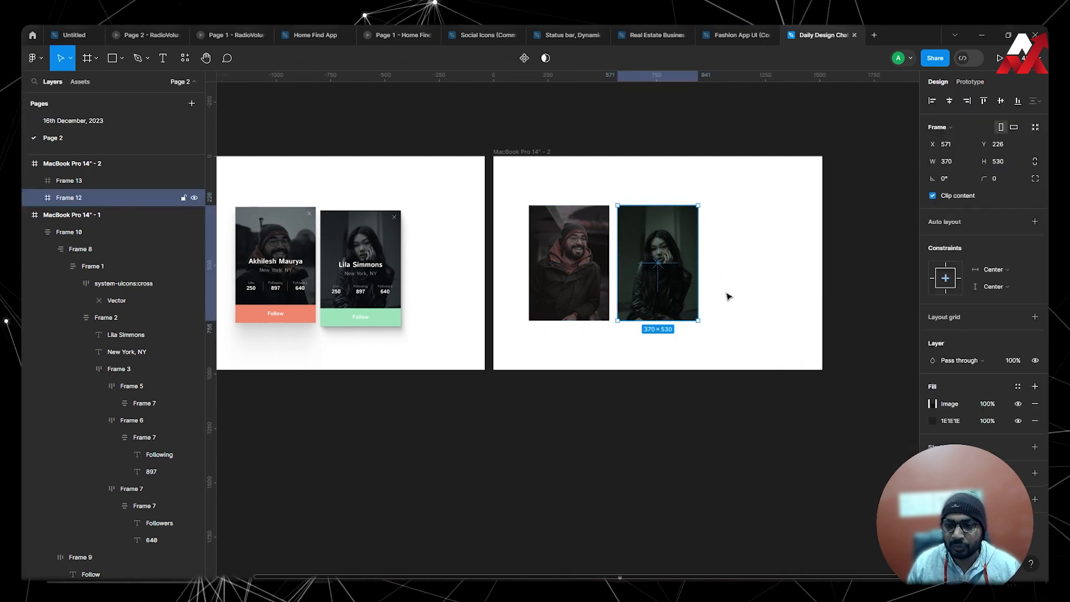
{"action": "left_click_drag", "start_coordinate": [737, 295], "coordinate": [687, 307]}
{"action": "scroll", "coordinate": [616, 229], "scroll_direction": "up", "scroll_amount": 4}
{"action": "left_click_drag", "start_coordinate": [591, 301], "coordinate": [652, 319]}
{"action": "left_click", "coordinate": [810, 285]}
{"action": "scroll", "coordinate": [626, 262], "scroll_direction": "up", "scroll_amount": 2}
{"action": "scroll", "coordinate": [710, 298], "scroll_direction": "down", "scroll_amount": 3}
{"action": "left_click", "coordinate": [685, 272]}
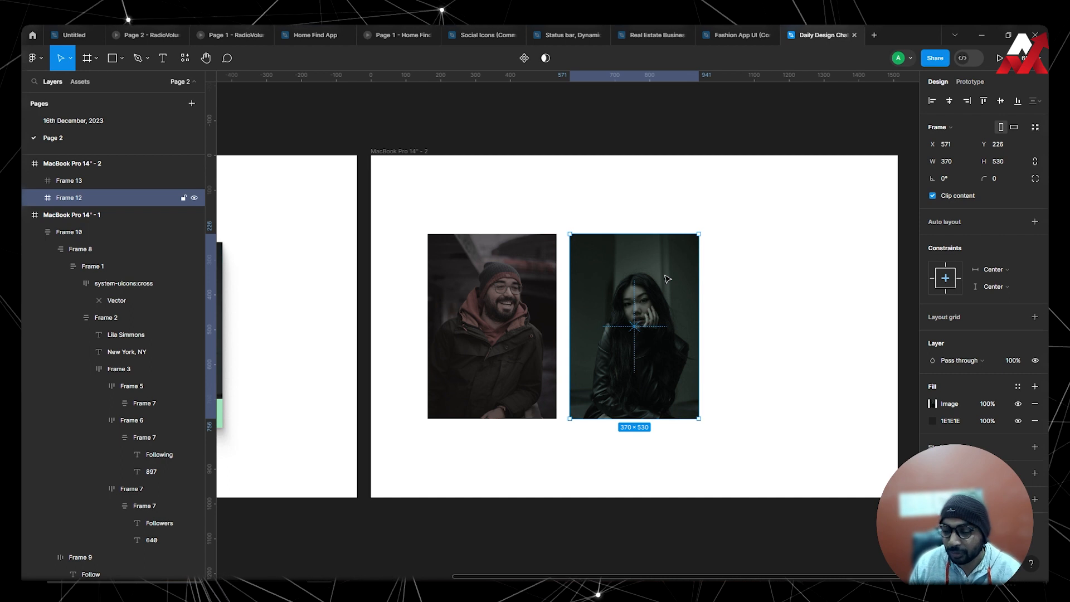
{"action": "left_click", "coordinate": [527, 272]}
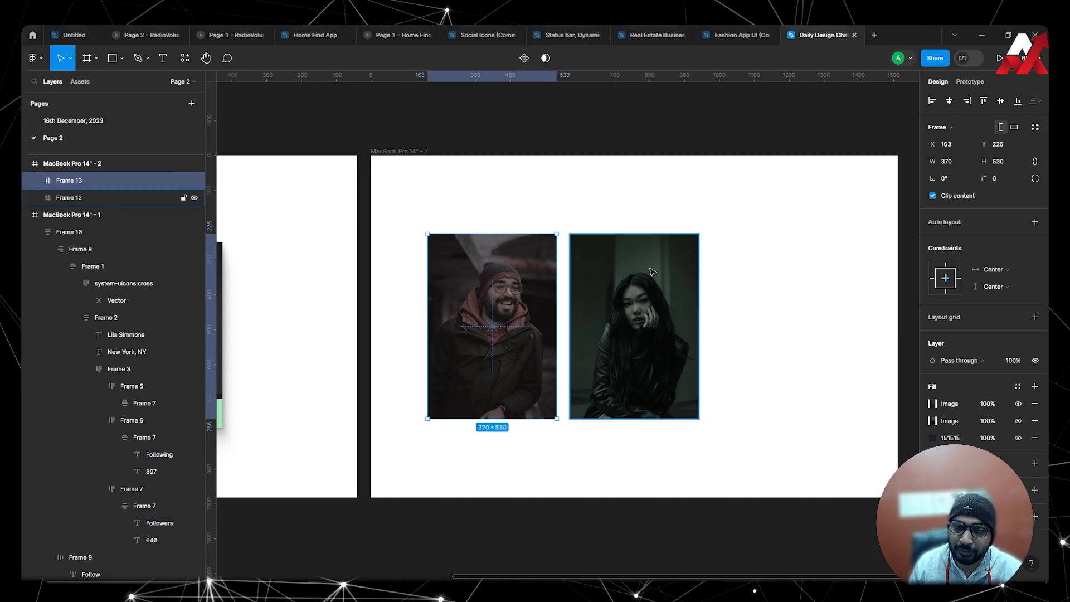
{"action": "left_click", "coordinate": [736, 272]}
Add auto layout to the woman's photo frame with 16 horizontal and 16 vertical padding.
{"action": "left_click", "coordinate": [683, 303]}
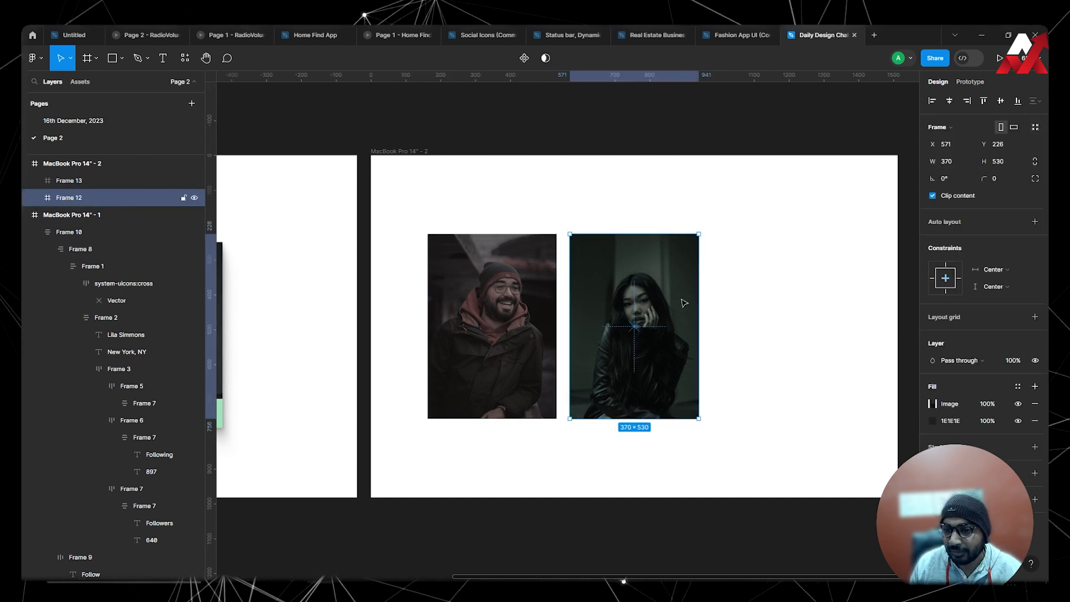
{"action": "left_click_drag", "start_coordinate": [749, 330], "coordinate": [664, 325]}
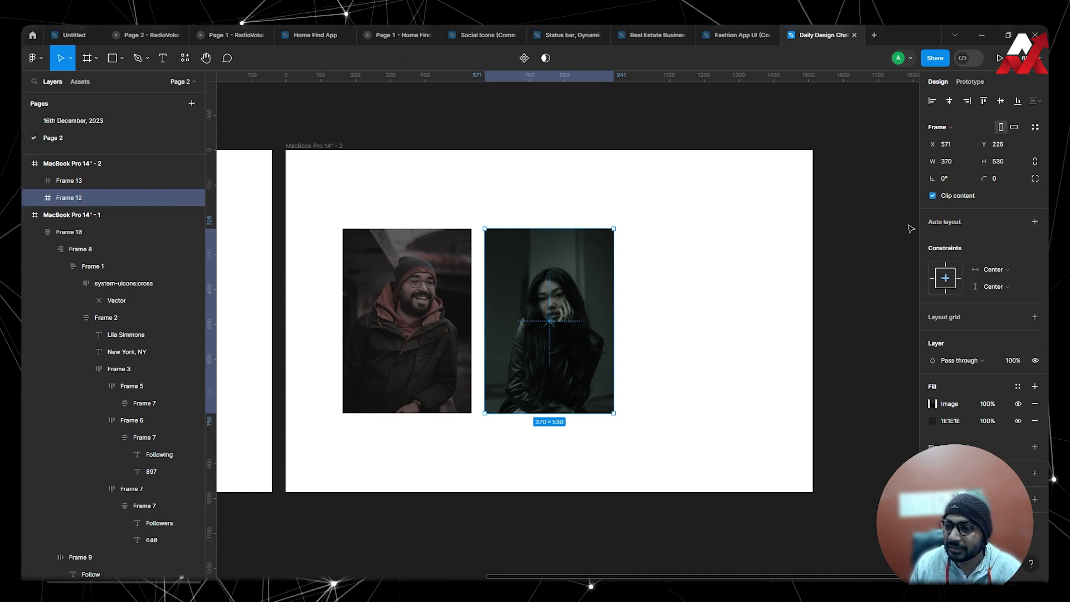
{"action": "left_click", "coordinate": [1035, 222]}
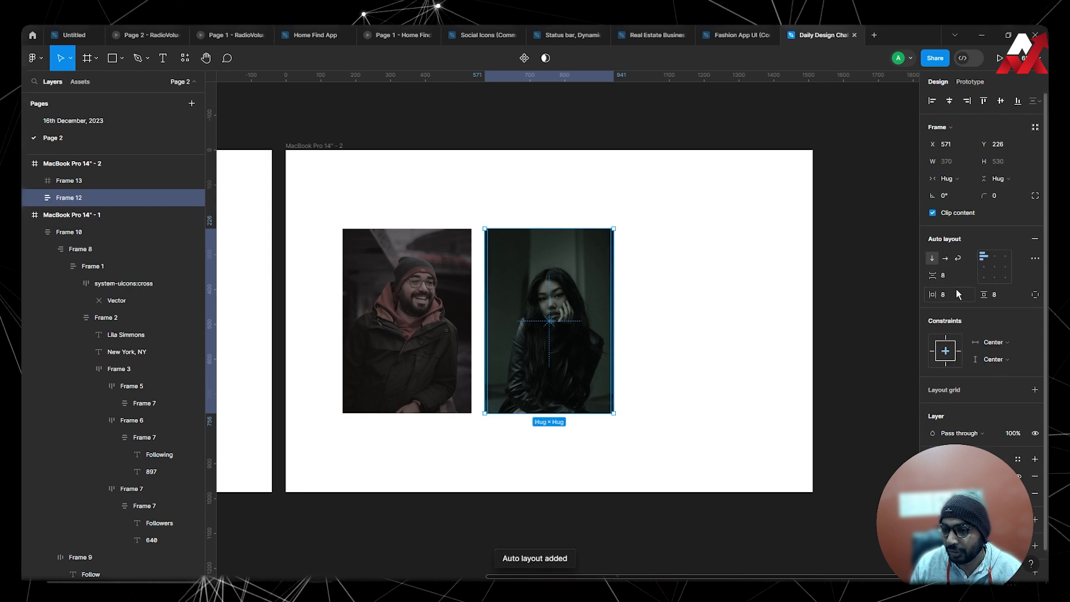
{"action": "key", "text": "Tab"}
{"action": "type", "text": "16"}
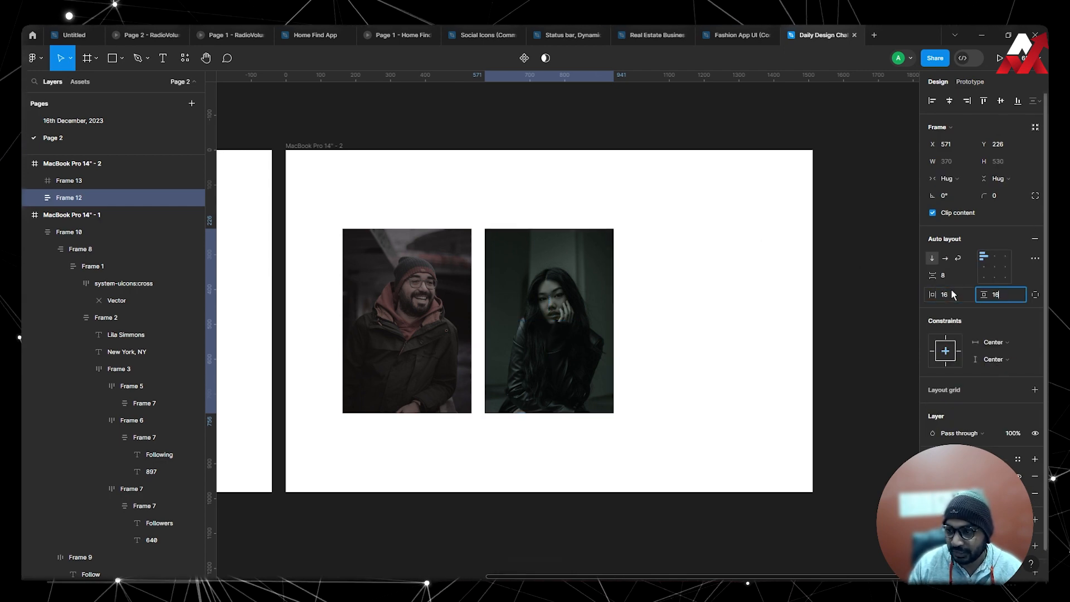
{"action": "key", "text": "Return"}
{"action": "left_click", "coordinate": [676, 351]}
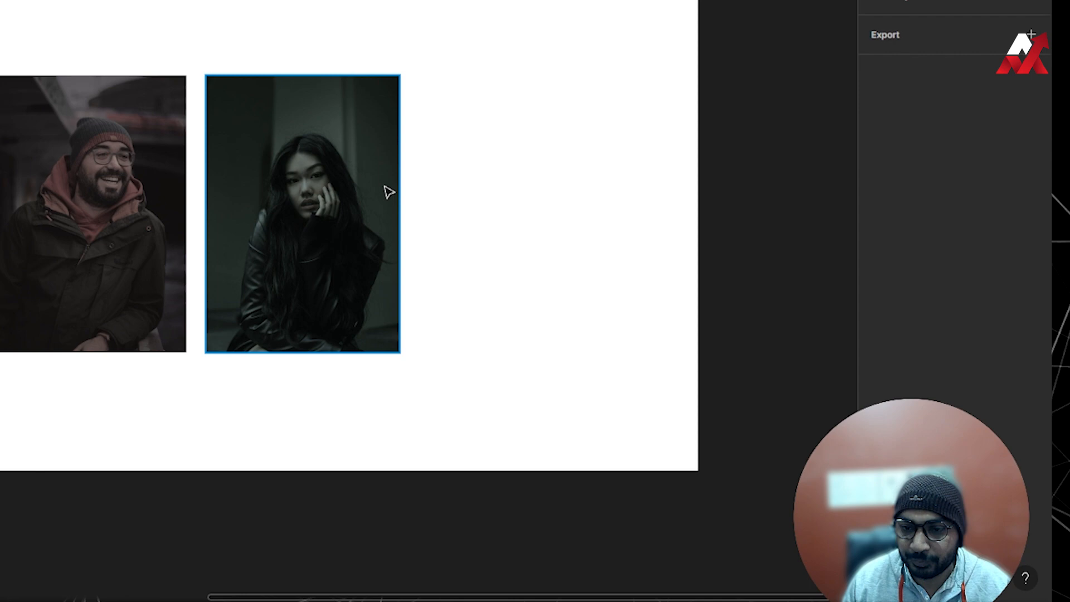
{"action": "left_click", "coordinate": [386, 189]}
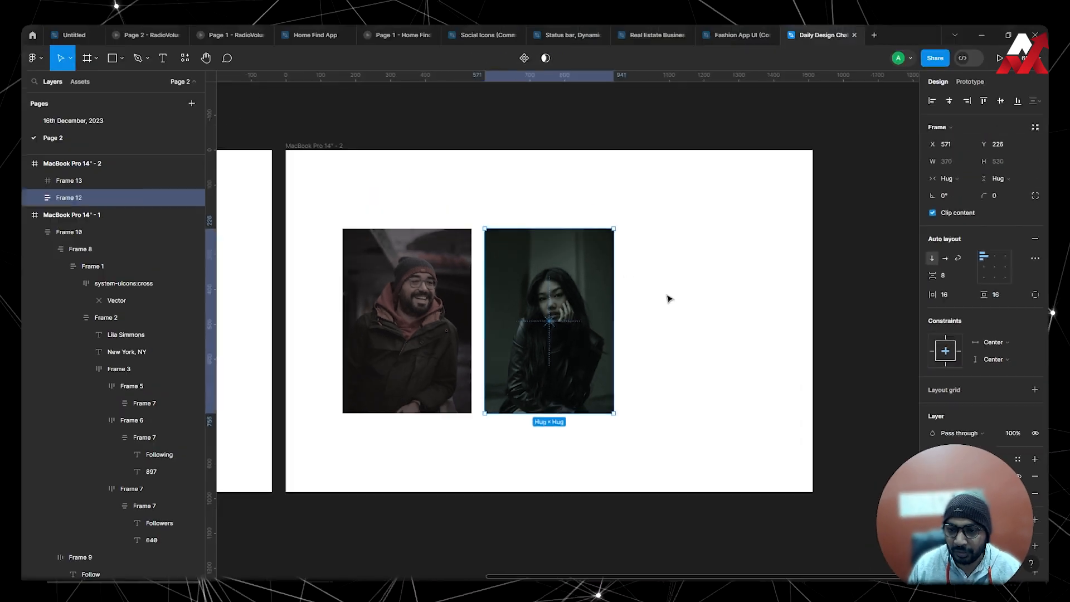
{"action": "left_click", "coordinate": [482, 179]}
Import the thin system-uicons cross icon from the Iconify plugin onto the white area at about X 1063, Y 386.
{"action": "scroll", "coordinate": [566, 174], "scroll_direction": "left", "scroll_amount": 3}
{"action": "scroll", "coordinate": [566, 176], "scroll_direction": "down", "scroll_amount": 2}
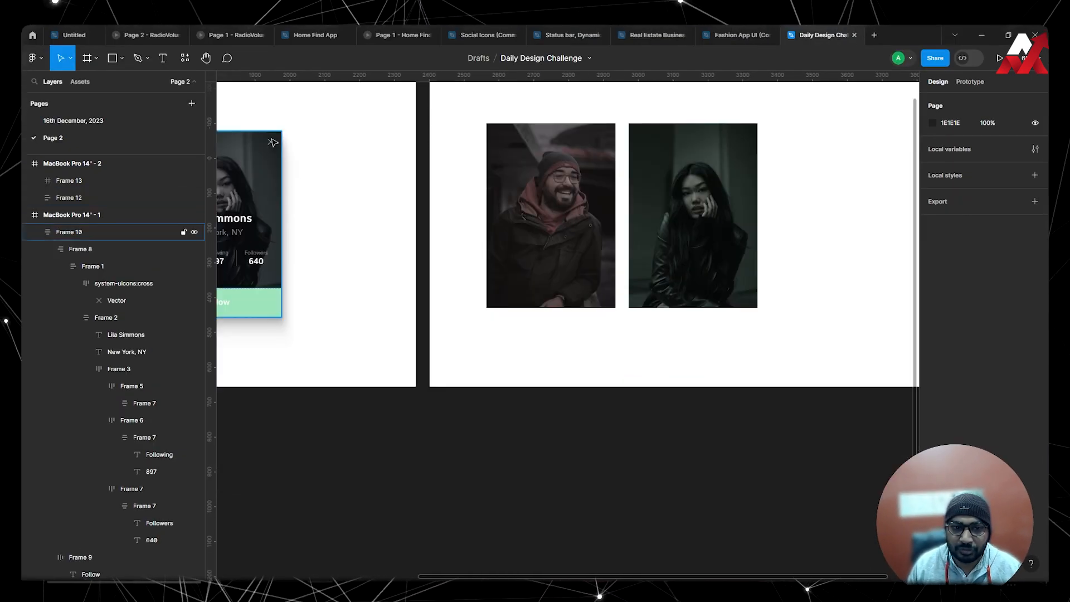
{"action": "left_click", "coordinate": [184, 58]}
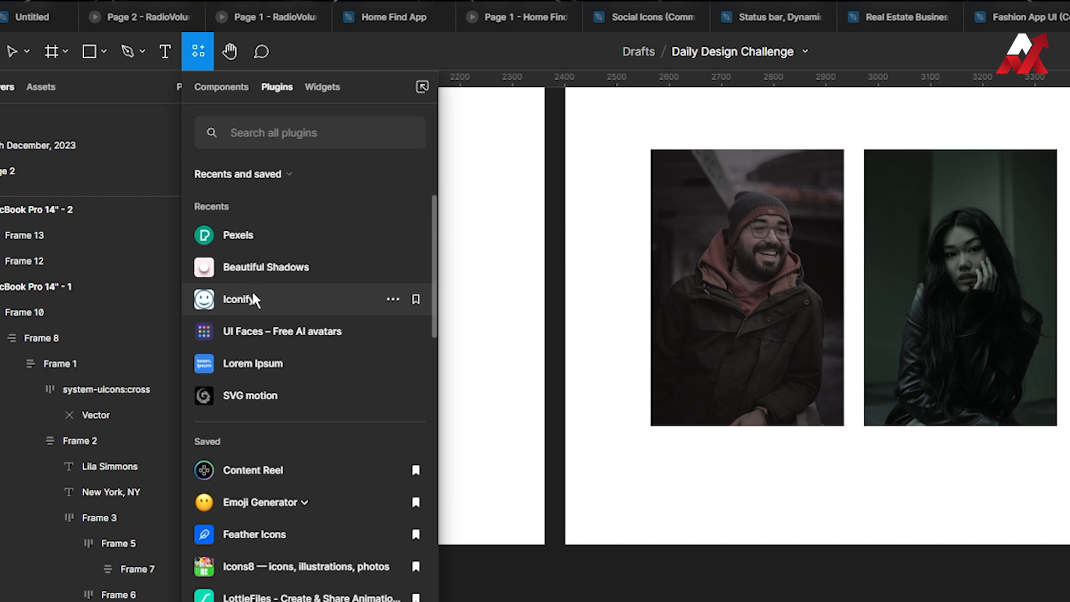
{"action": "left_click", "coordinate": [221, 223]}
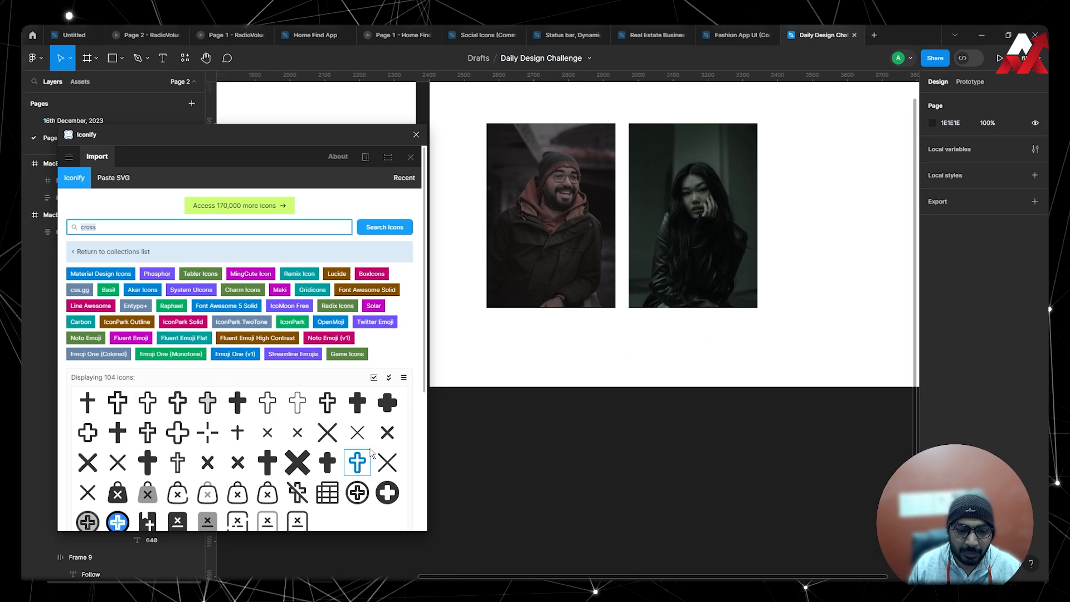
{"action": "left_click_drag", "start_coordinate": [354, 430], "coordinate": [803, 183]}
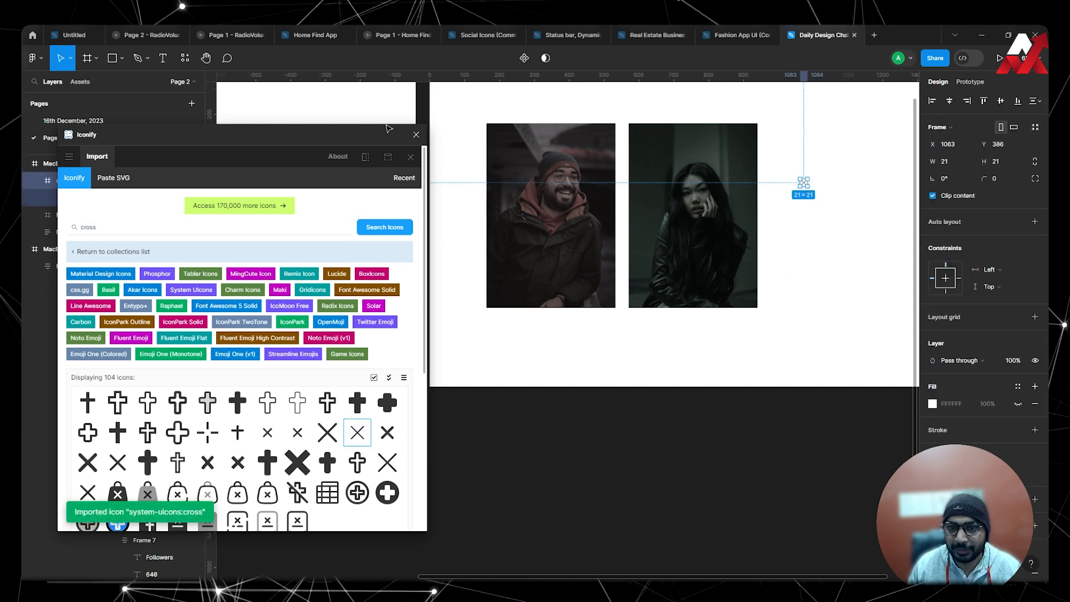
{"action": "left_click", "coordinate": [416, 135]}
Move the cross icon into the woman's auto layout photo frame.
{"action": "scroll", "coordinate": [807, 210], "scroll_direction": "up", "scroll_amount": 2}
{"action": "scroll", "coordinate": [808, 210], "scroll_direction": "right", "scroll_amount": 3}
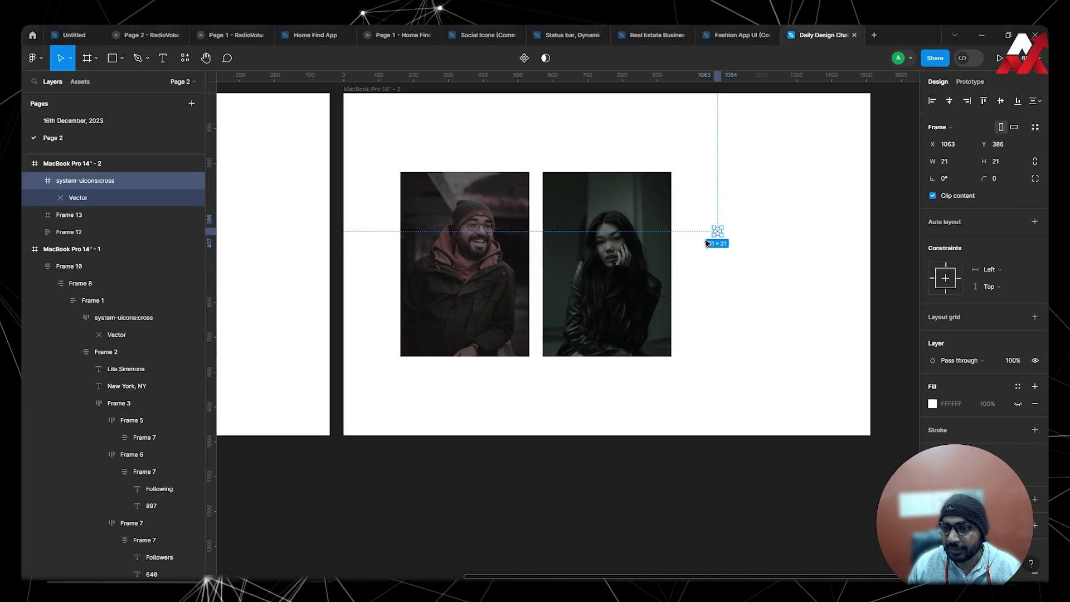
{"action": "left_click_drag", "start_coordinate": [717, 232], "coordinate": [593, 205]}
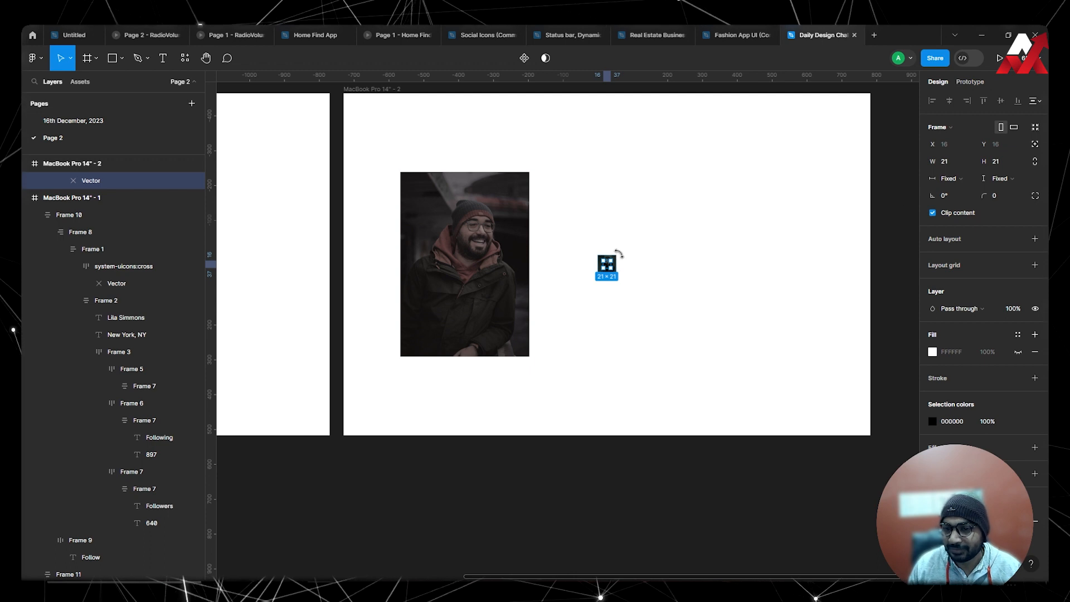
{"action": "left_click", "coordinate": [949, 178]}
{"action": "left_click", "coordinate": [961, 191]}
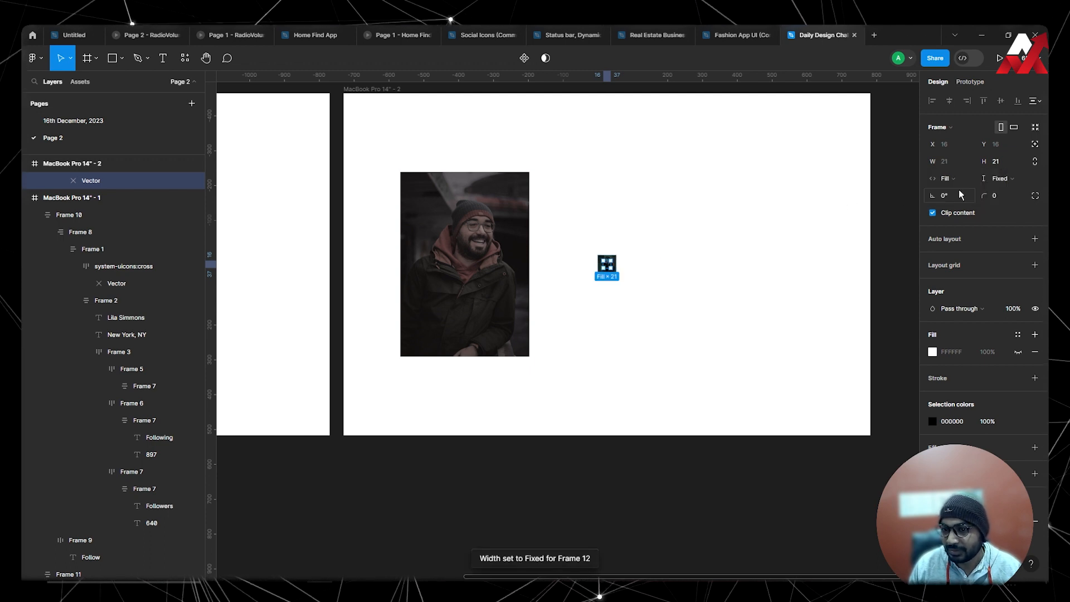
{"action": "left_click", "coordinate": [1003, 180]}
{"action": "left_click", "coordinate": [1003, 191]}
{"action": "left_click", "coordinate": [645, 215]}
{"action": "key", "text": "ctrl+z"}
{"action": "key", "text": "ctrl+z"}
{"action": "key", "text": "ctrl+z"}
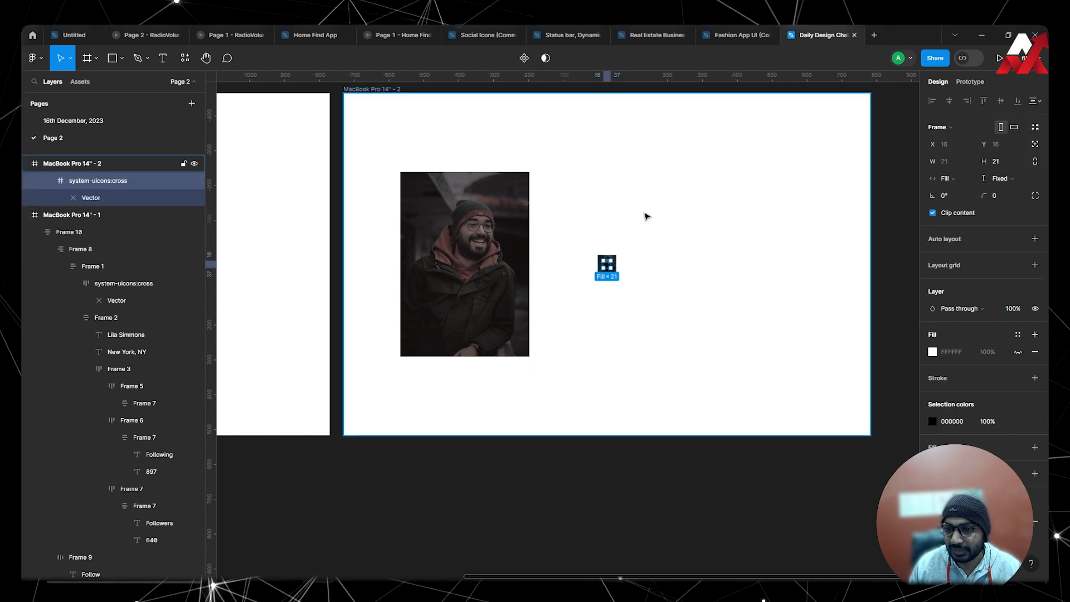
Set the woman's auto layout photo frame to fixed width and fixed height.
{"action": "left_click", "coordinate": [739, 233]}
{"action": "left_click", "coordinate": [581, 199]}
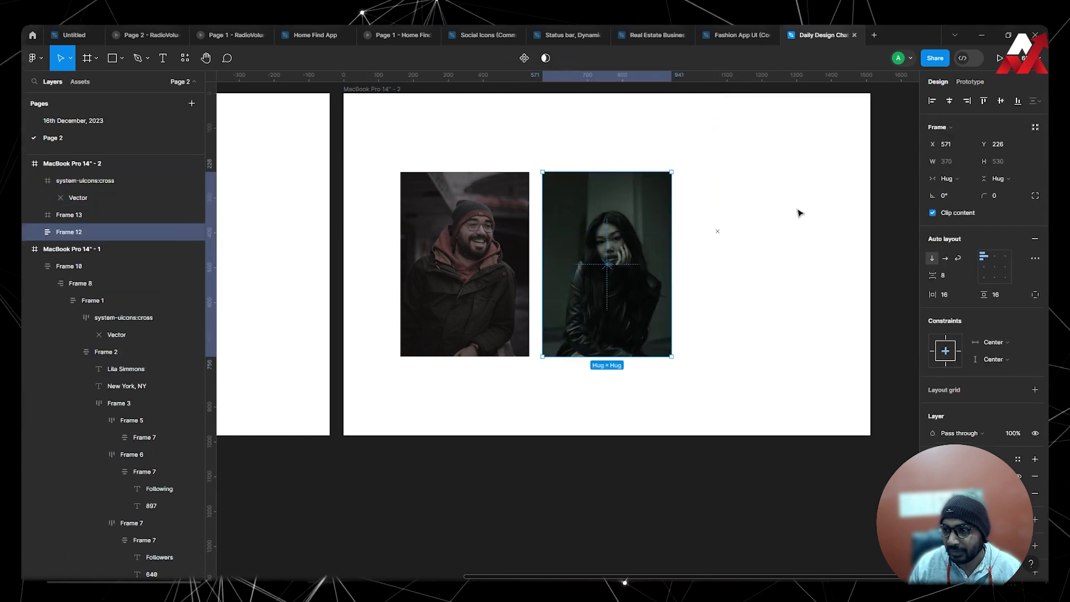
{"action": "left_click", "coordinate": [954, 178]}
{"action": "left_click", "coordinate": [965, 162]}
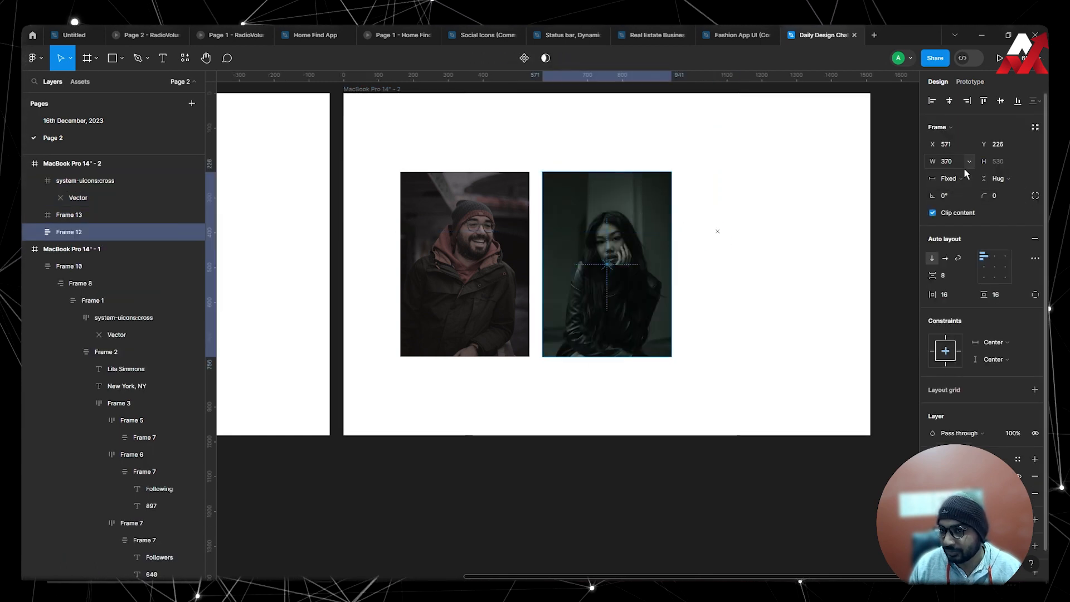
{"action": "left_click", "coordinate": [999, 182]}
{"action": "left_click", "coordinate": [992, 166]}
{"action": "left_click", "coordinate": [773, 184]}
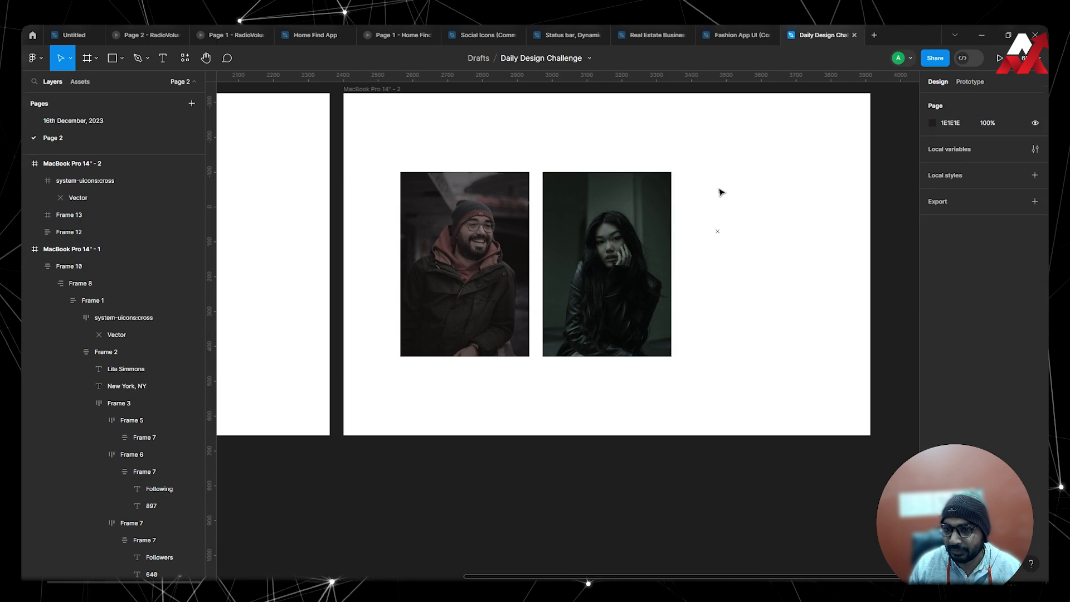
Move the cross icon into the woman's photo frame and change its colour to white.
{"action": "left_click", "coordinate": [666, 207]}
{"action": "left_click", "coordinate": [700, 229]}
{"action": "left_click_drag", "start_coordinate": [719, 232], "coordinate": [604, 234]}
{"action": "scroll", "coordinate": [604, 162], "scroll_direction": "up", "scroll_amount": 5}
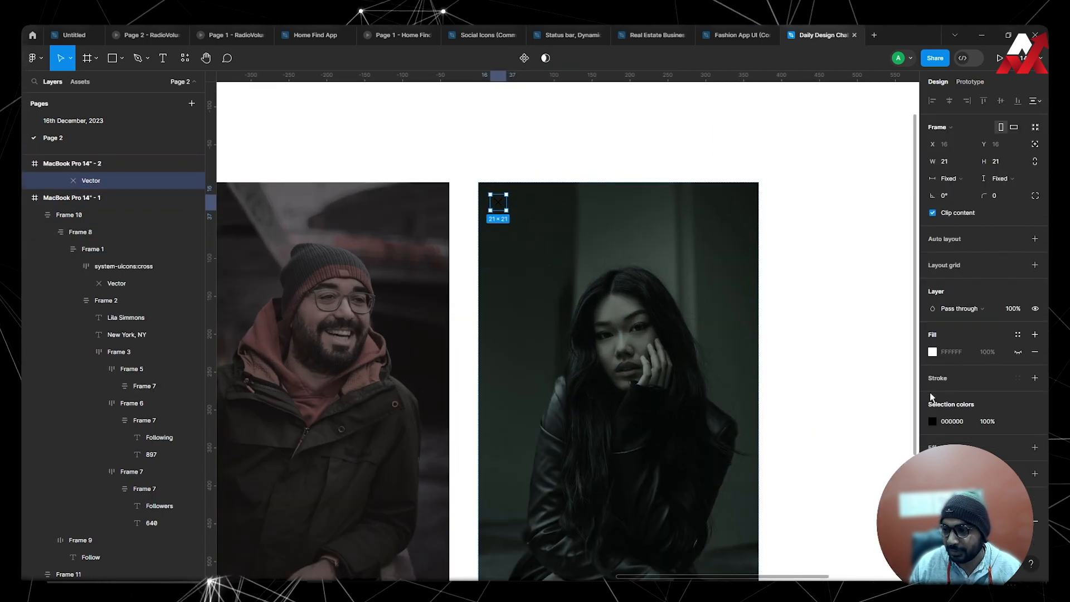
{"action": "left_click", "coordinate": [933, 421]}
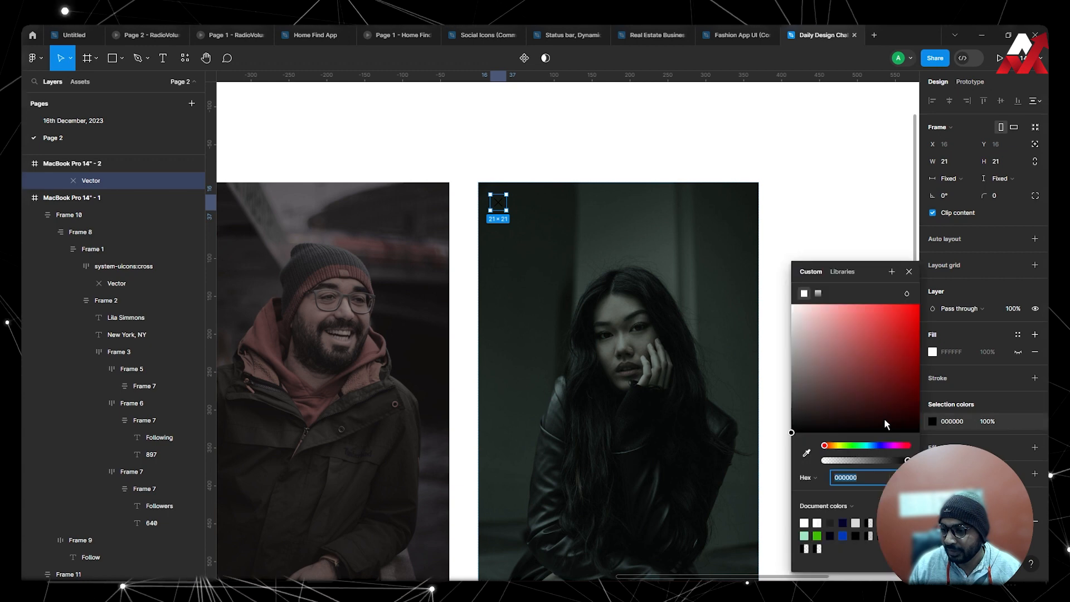
{"action": "left_click", "coordinate": [811, 326]}
{"action": "left_click", "coordinate": [745, 162]}
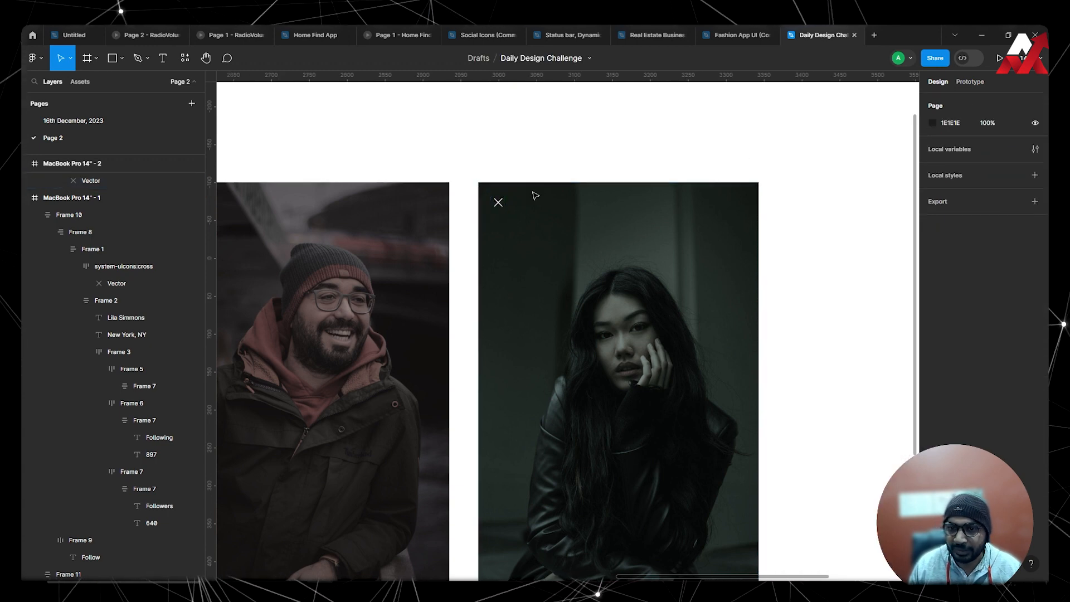
Add auto layout to the cross icon frame with 8 horizontal and 8 vertical padding.
{"action": "left_click", "coordinate": [500, 204]}
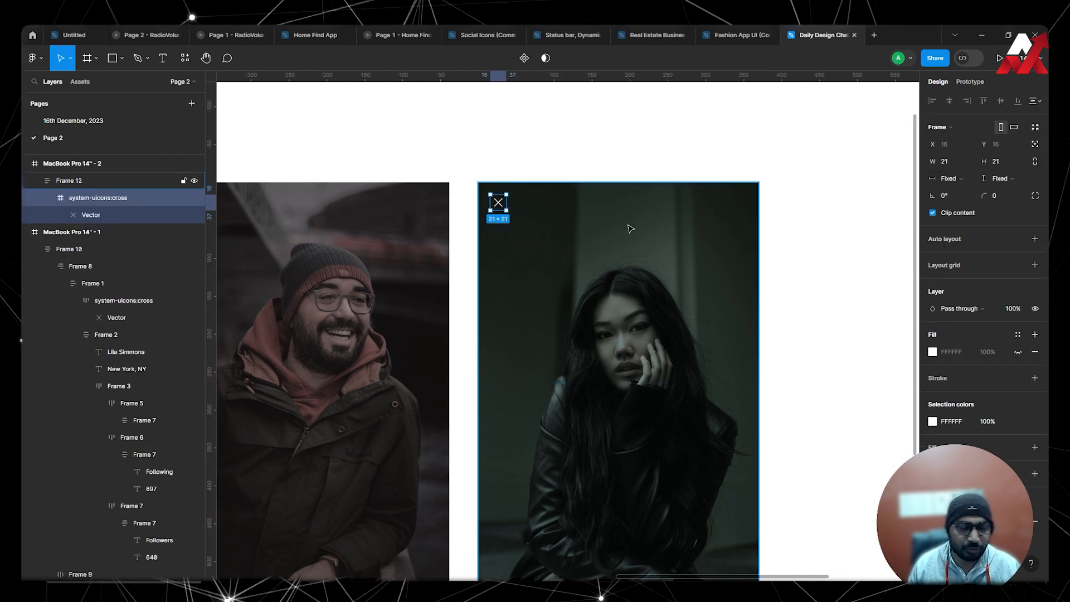
{"action": "key", "text": "shift+a"}
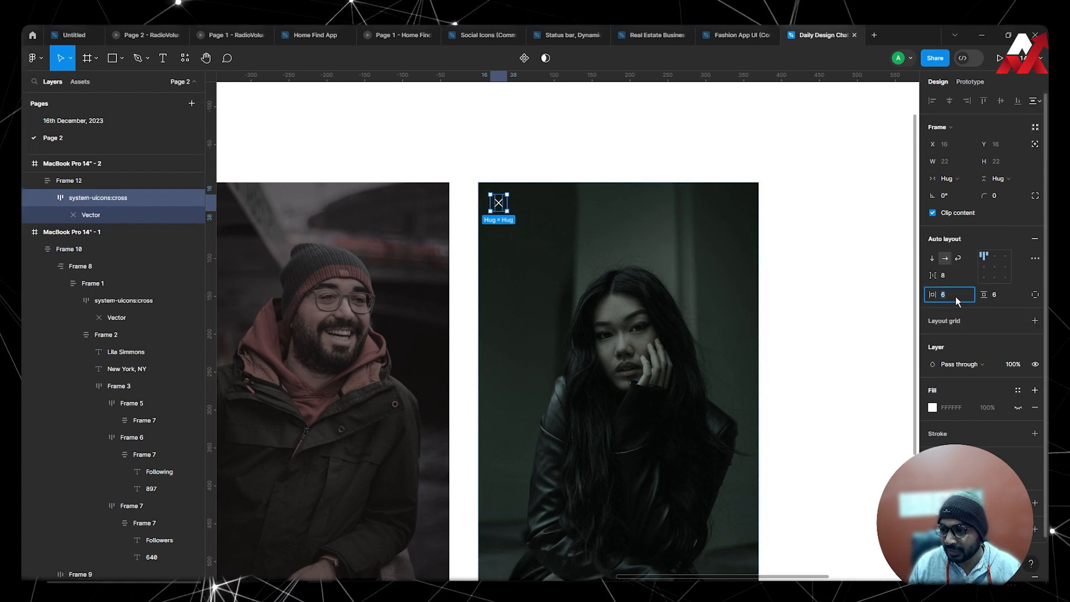
{"action": "type", "text": "8"}
{"action": "key", "text": "Tab"}
{"action": "type", "text": "8"}
{"action": "key", "text": "Return"}
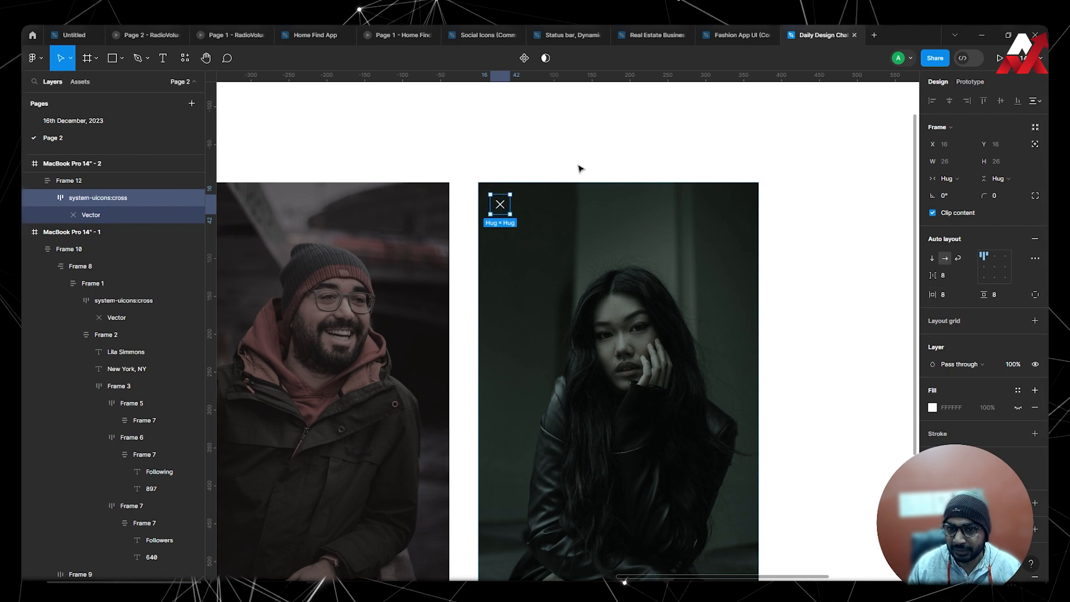
Set the cross icon frame's width to fill the woman's photo frame.
{"action": "double_click", "coordinate": [986, 258]}
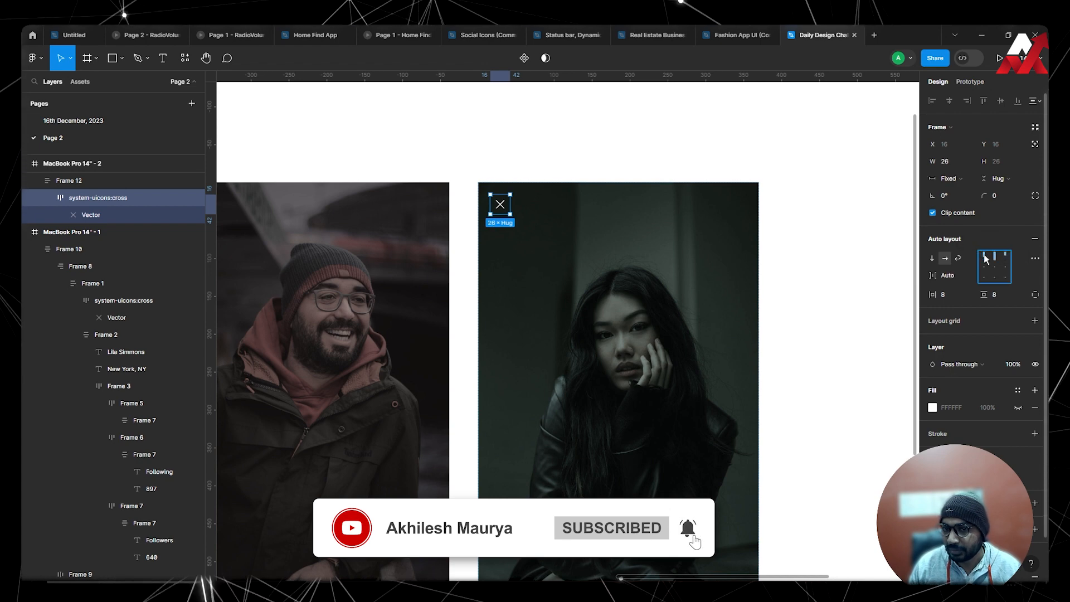
{"action": "double_click", "coordinate": [981, 261]}
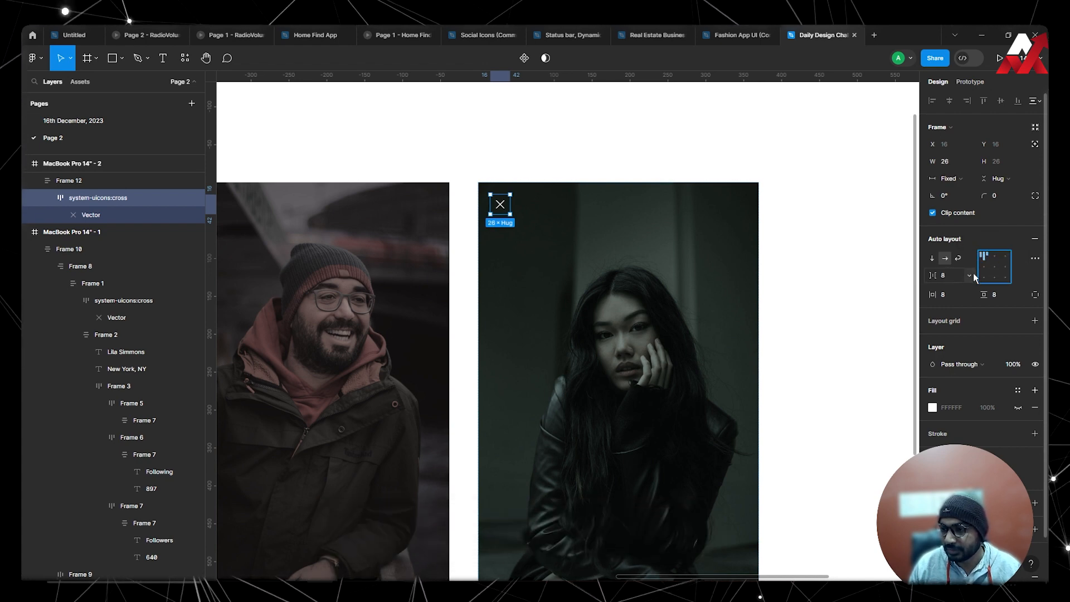
{"action": "left_click", "coordinate": [949, 179]}
{"action": "left_click", "coordinate": [957, 203]}
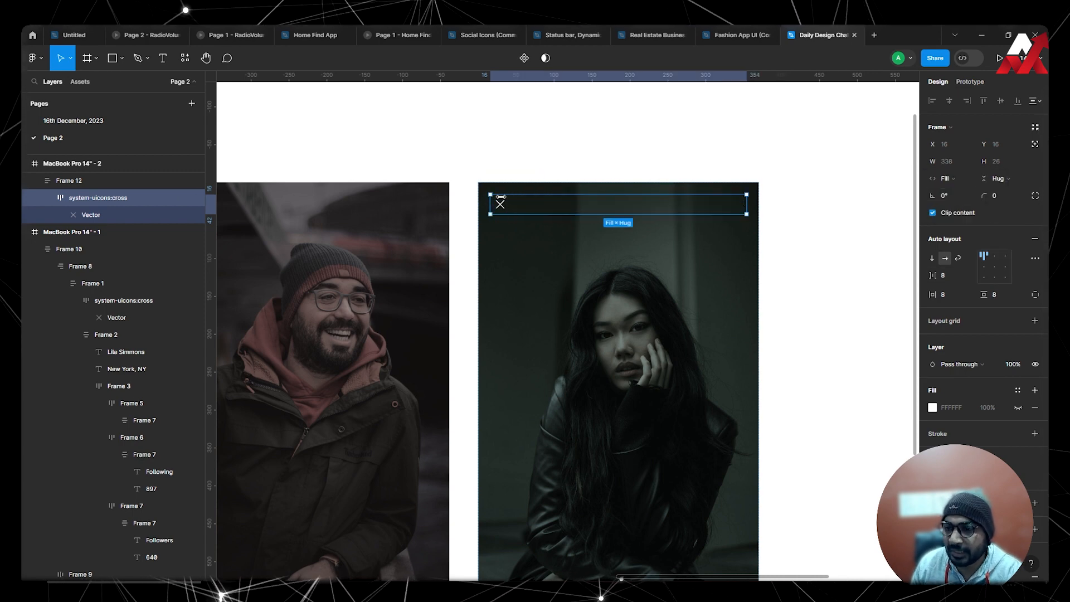
Align the cross to the top right within its auto layout frame on the woman's photo.
{"action": "left_click", "coordinate": [740, 262]}
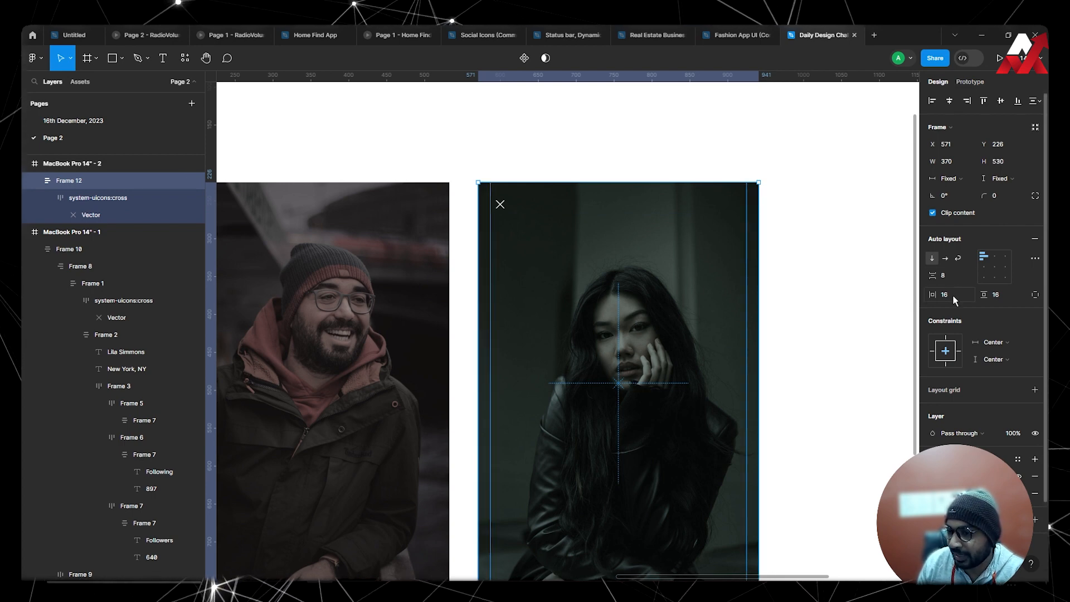
{"action": "left_click", "coordinate": [501, 207]}
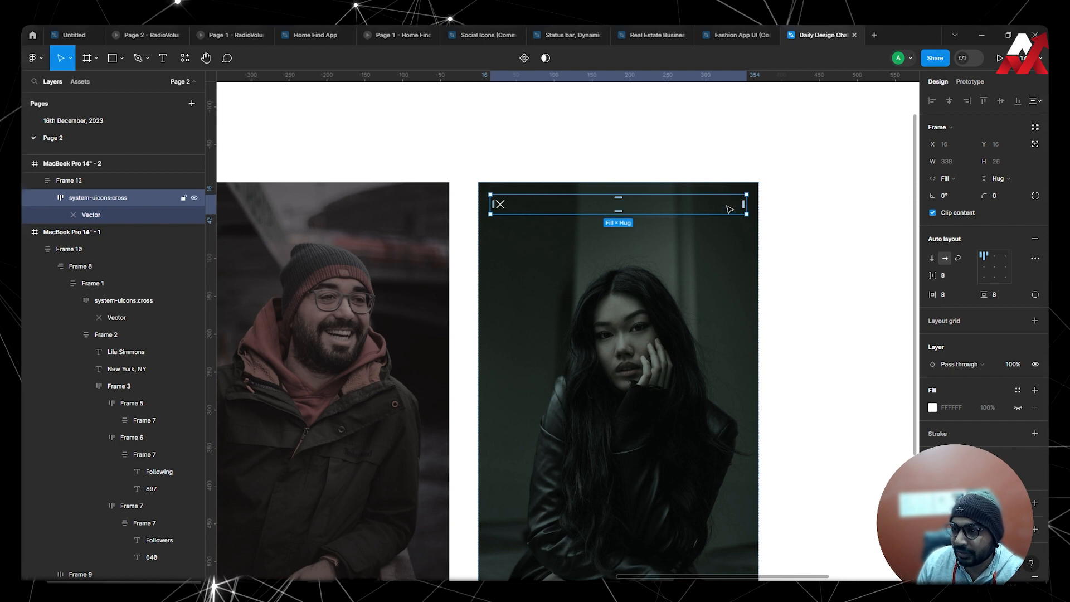
{"action": "left_click", "coordinate": [732, 276]}
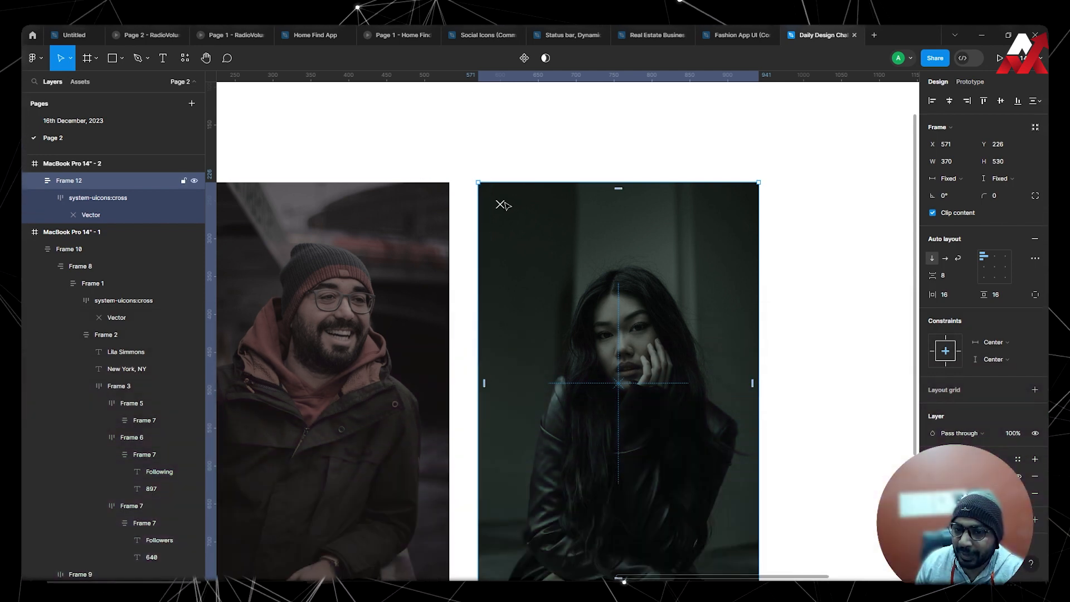
{"action": "left_click", "coordinate": [509, 207]}
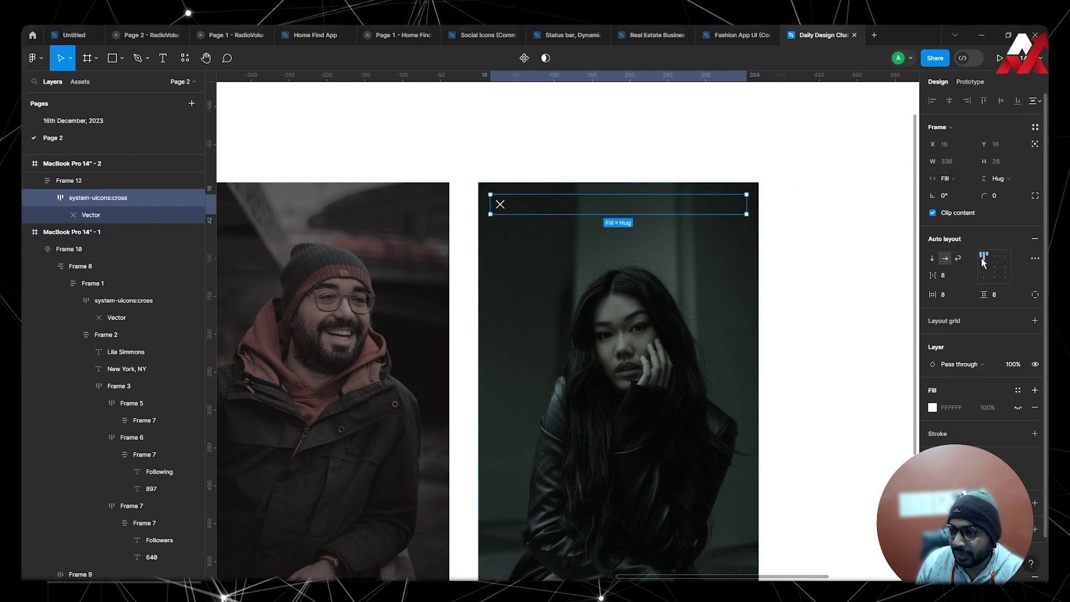
{"action": "left_click", "coordinate": [1005, 255]}
{"action": "left_click", "coordinate": [884, 261]}
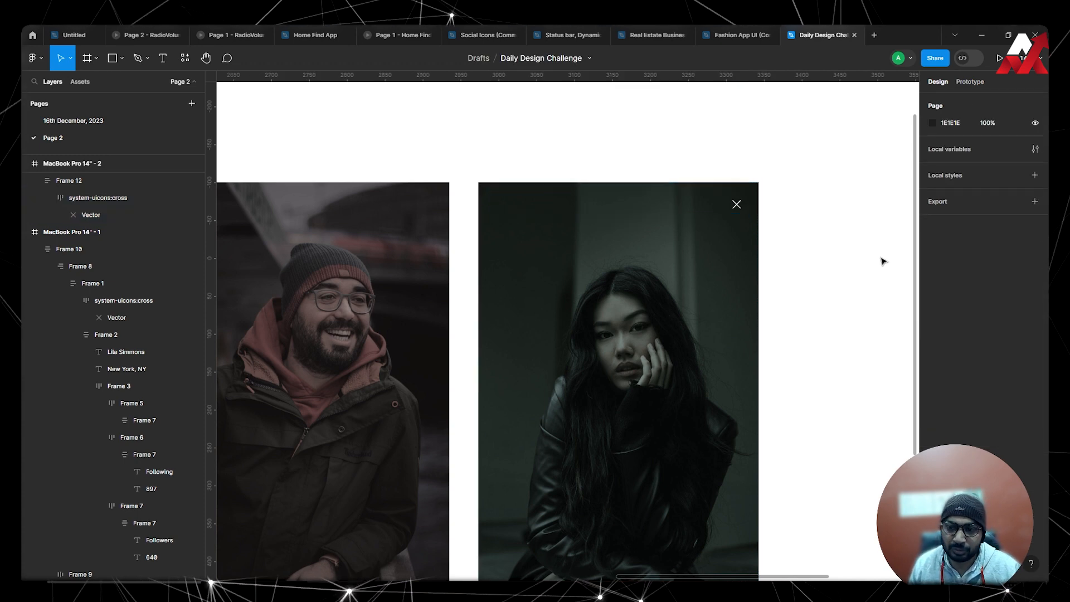
Select the cross vector inside its icon frame on the woman's photo.
{"action": "scroll", "coordinate": [884, 259], "scroll_direction": "down", "scroll_amount": 1}
{"action": "left_click", "coordinate": [737, 202]}
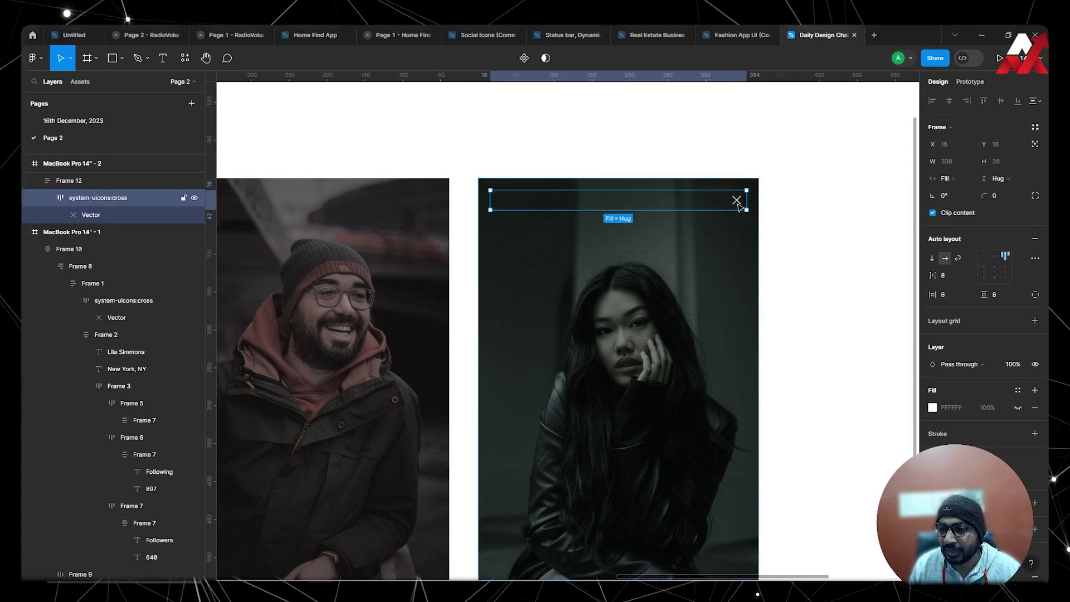
{"action": "left_click", "coordinate": [737, 201]}
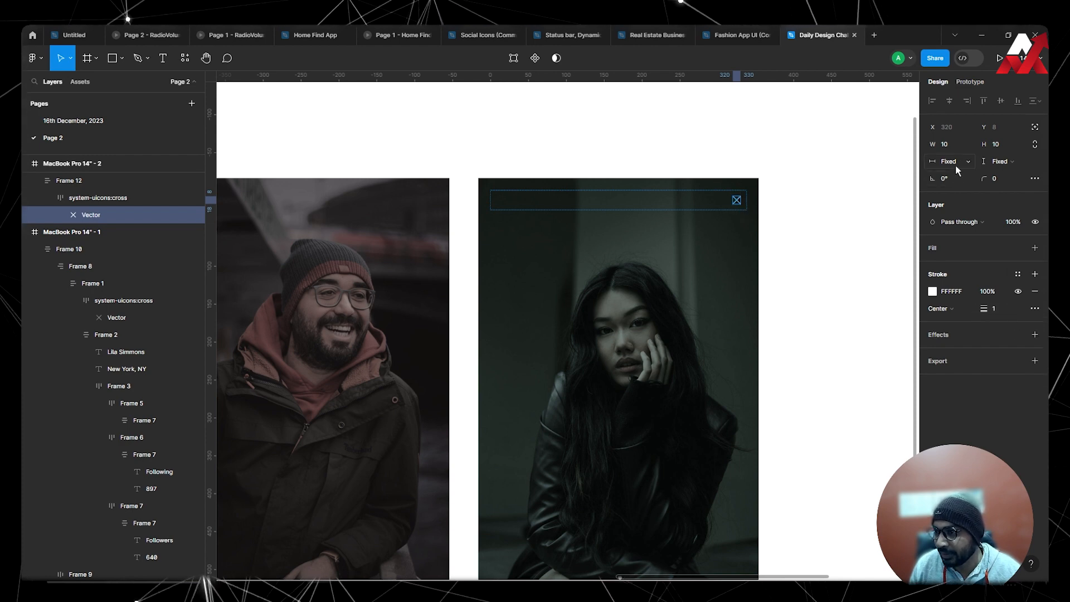
{"action": "left_click", "coordinate": [958, 142]}
{"action": "type", "text": "16"}
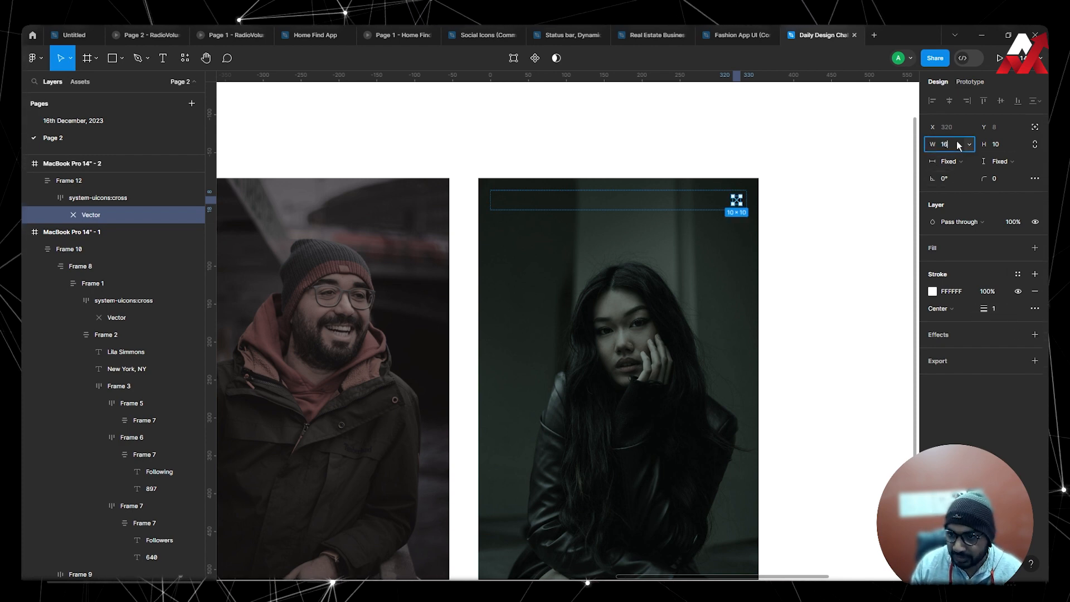
{"action": "key", "text": "Return"}
{"action": "key", "text": "ctrl+z"}
Constrain the cross vector's proportions and set its width to 16.
{"action": "left_click", "coordinate": [1037, 143]}
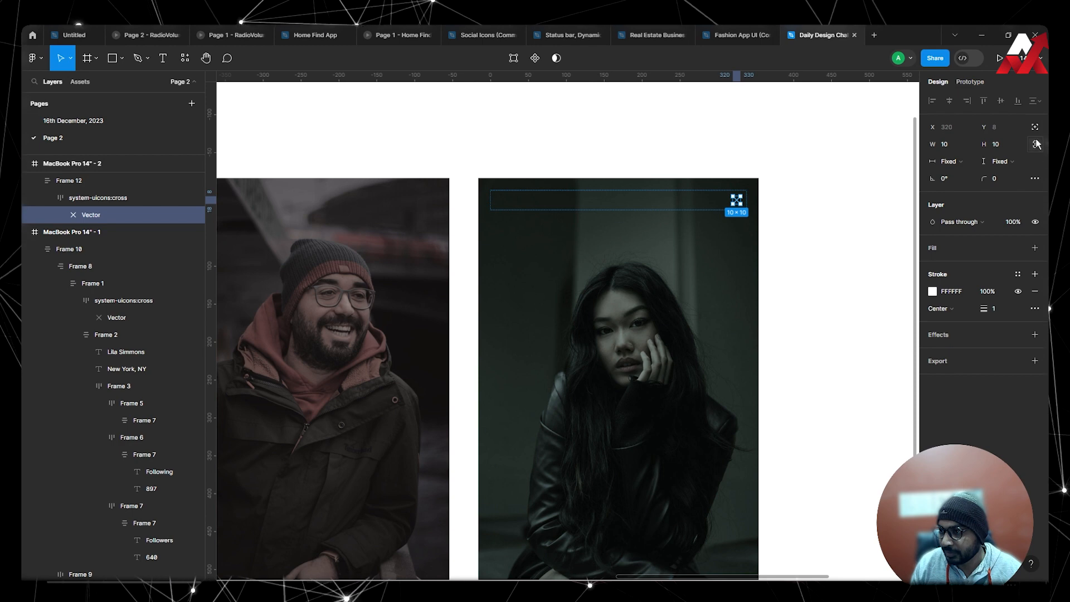
{"action": "left_click", "coordinate": [960, 145]}
{"action": "type", "text": "16"}
{"action": "key", "text": "Return"}
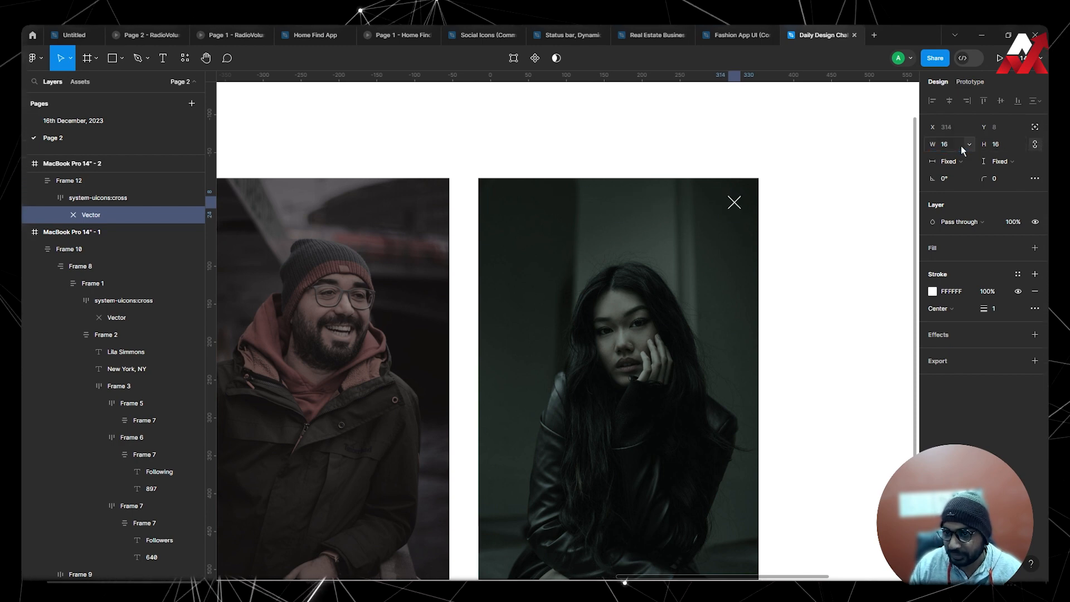
{"action": "key", "text": "Escape"}
{"action": "key", "text": "Escape"}
{"action": "left_click", "coordinate": [825, 228]}
Add a text layer with the woman's full name just below her photo on the MacBook Pro 14" - 2 artboard.
{"action": "scroll", "coordinate": [831, 234], "scroll_direction": "down", "scroll_amount": 10}
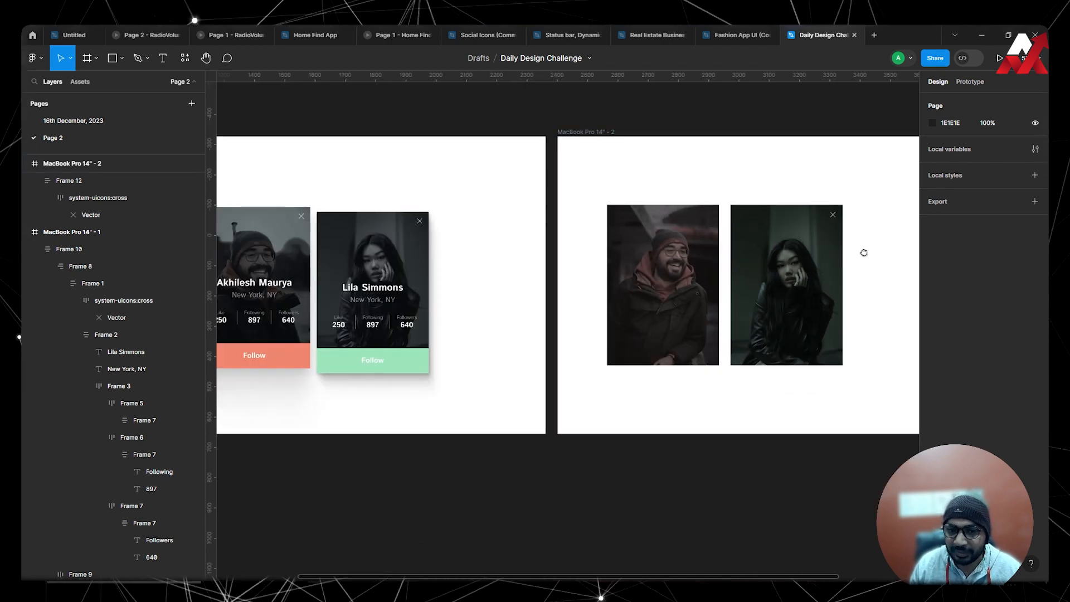
{"action": "key", "text": "t"}
{"action": "left_click", "coordinate": [754, 390]}
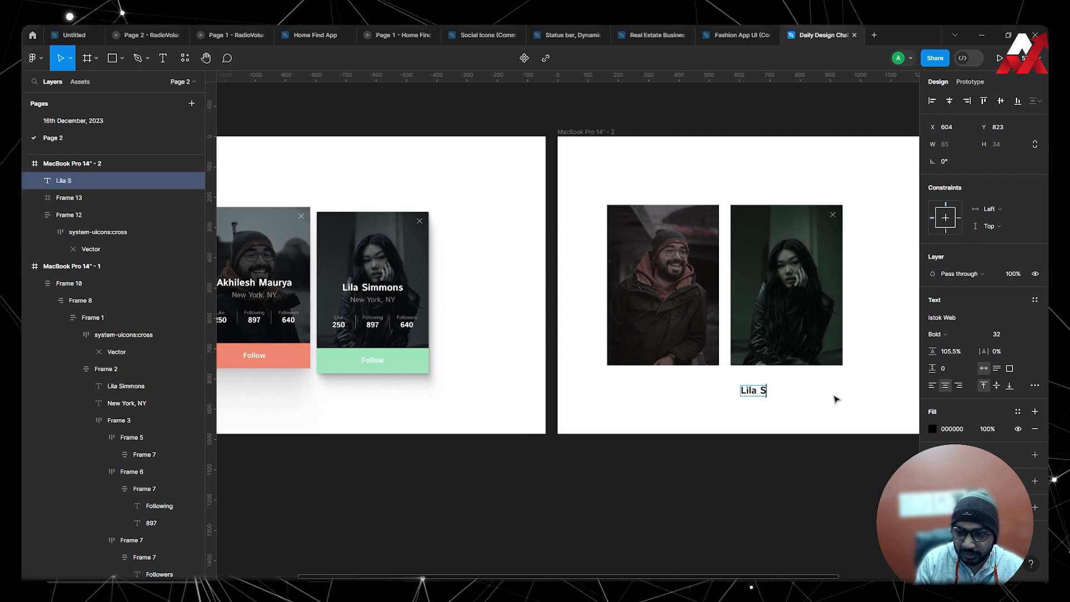
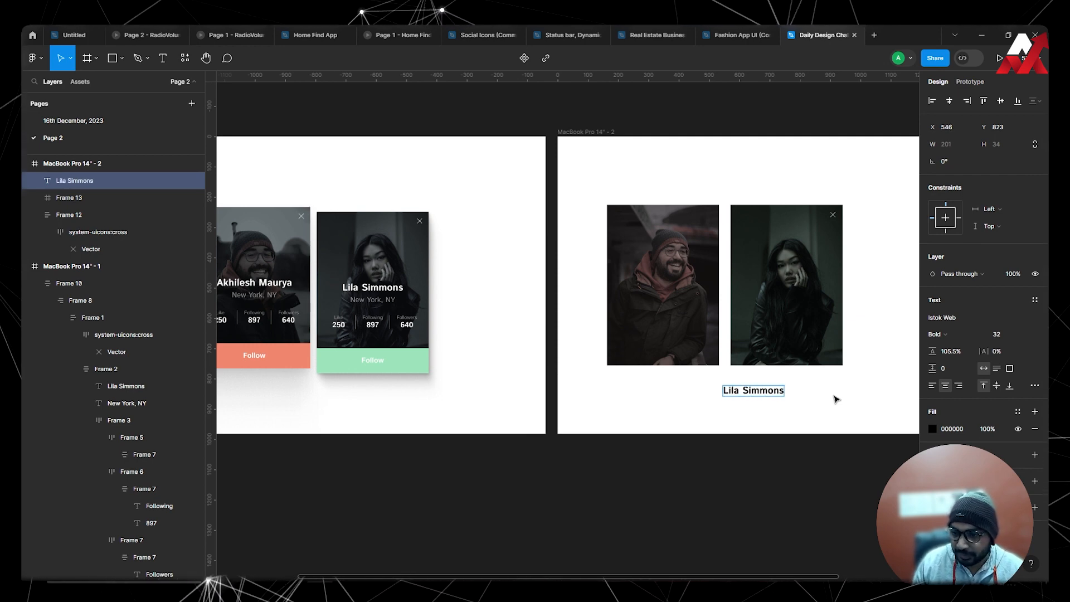
{"action": "key", "text": "Escape"}
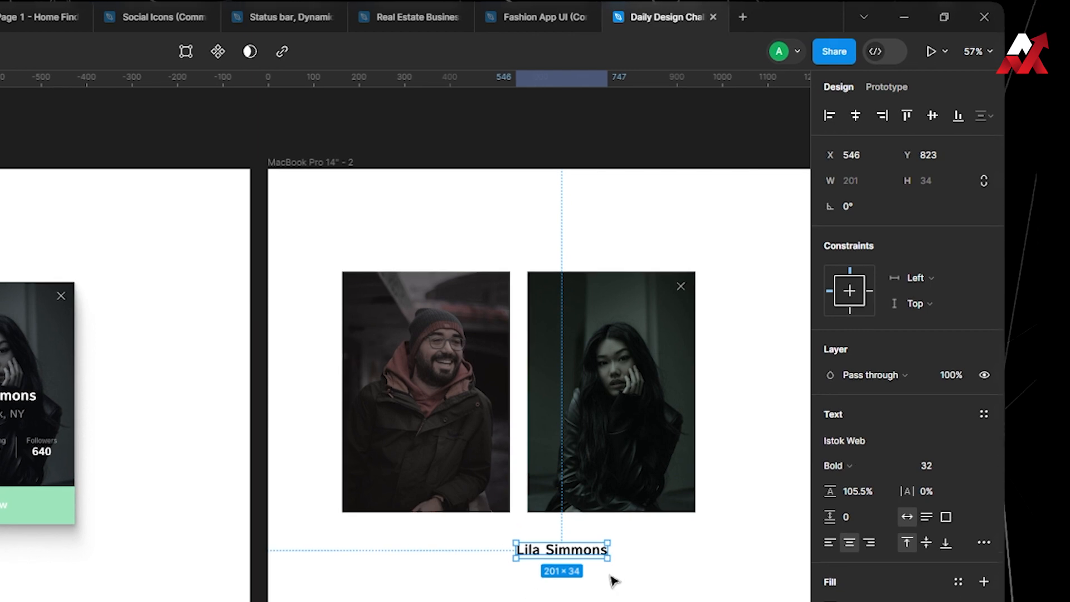
Wrap the woman's name text in auto layout and move it into her photo frame.
{"action": "left_click_drag", "start_coordinate": [612, 578], "coordinate": [488, 580]}
{"action": "key", "text": "shift+a"}
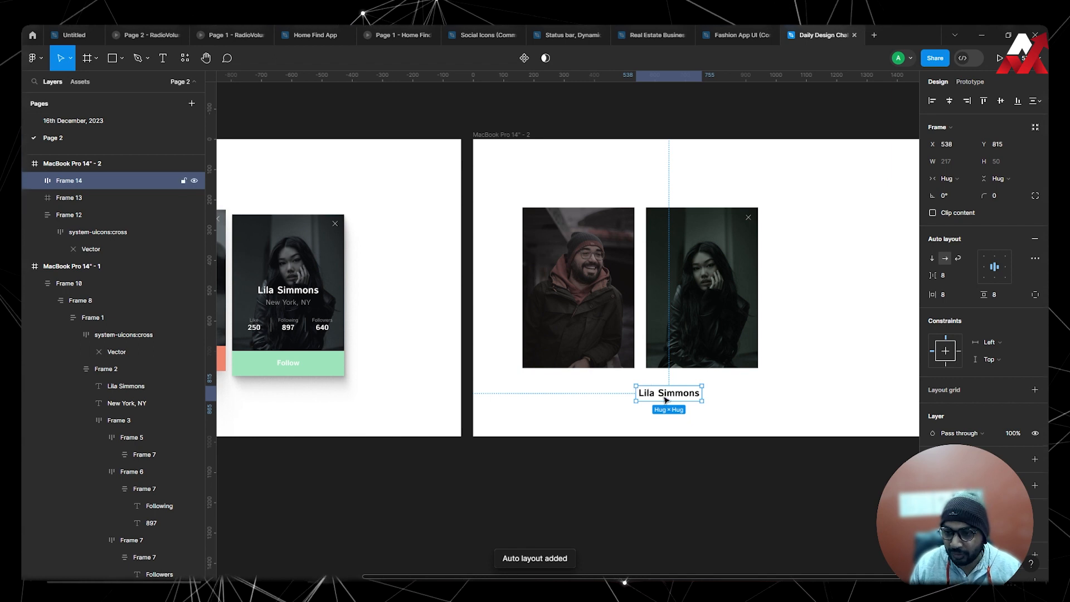
{"action": "left_click_drag", "start_coordinate": [666, 399], "coordinate": [740, 274]}
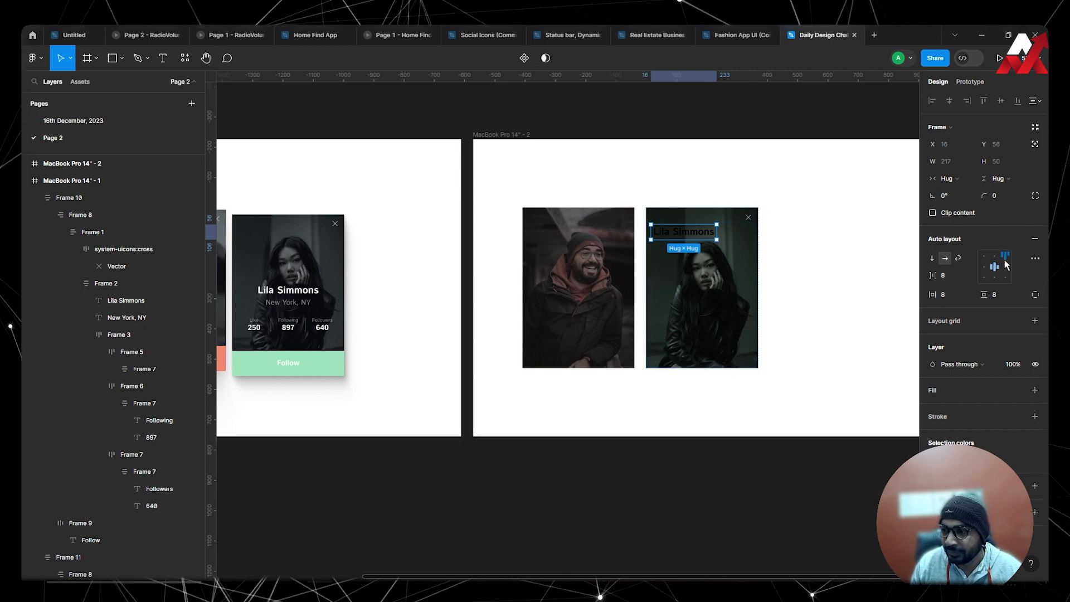
Set the name frame's width to fill the woman's photo frame.
{"action": "left_click", "coordinate": [957, 178]}
{"action": "left_click", "coordinate": [959, 191]}
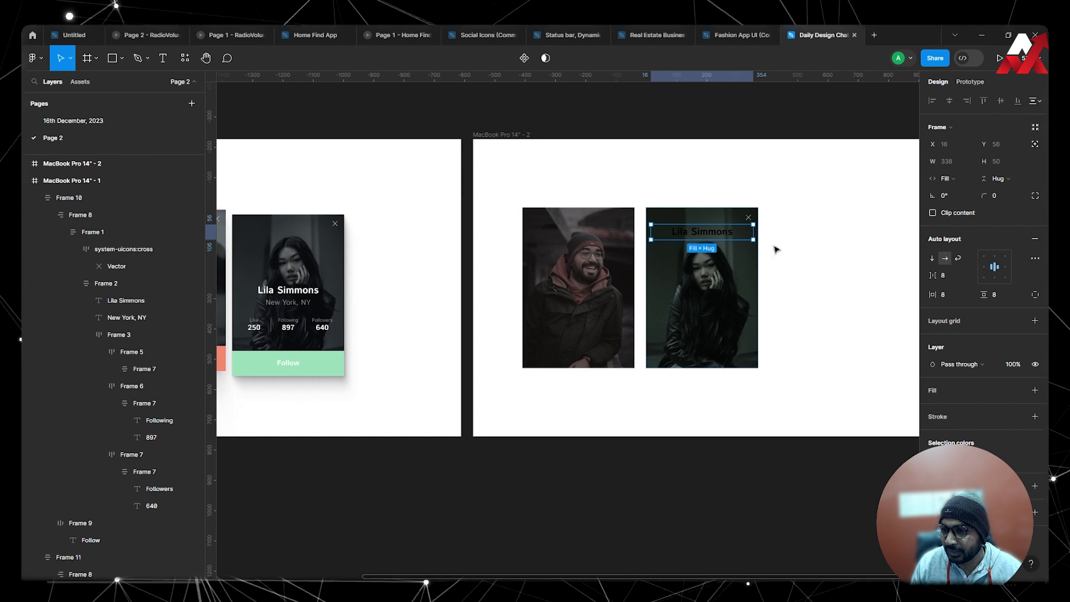
{"action": "key", "text": "Return"}
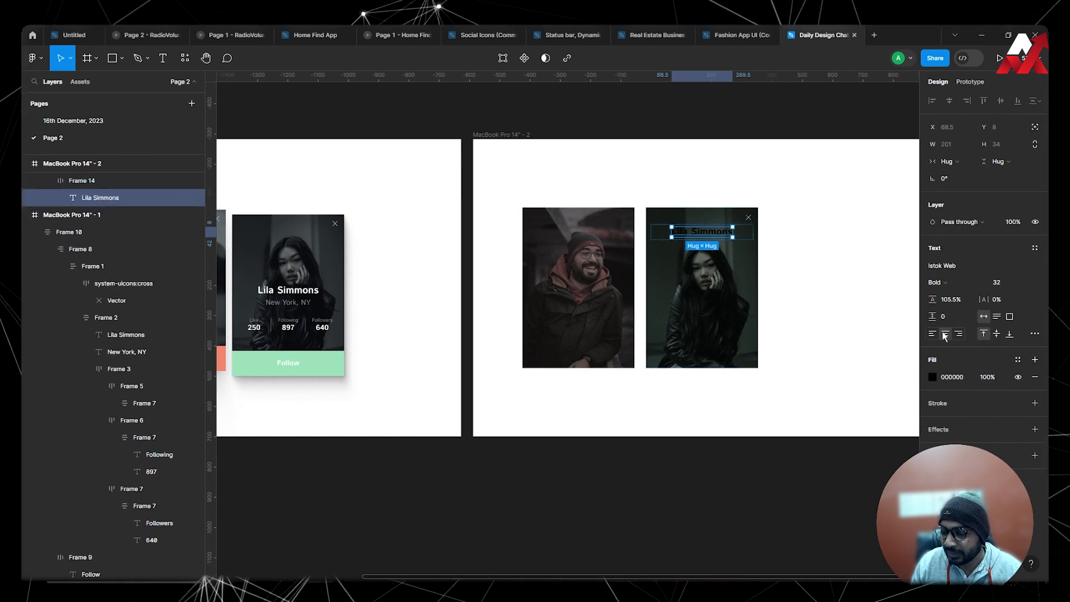
{"action": "left_click", "coordinate": [837, 266]}
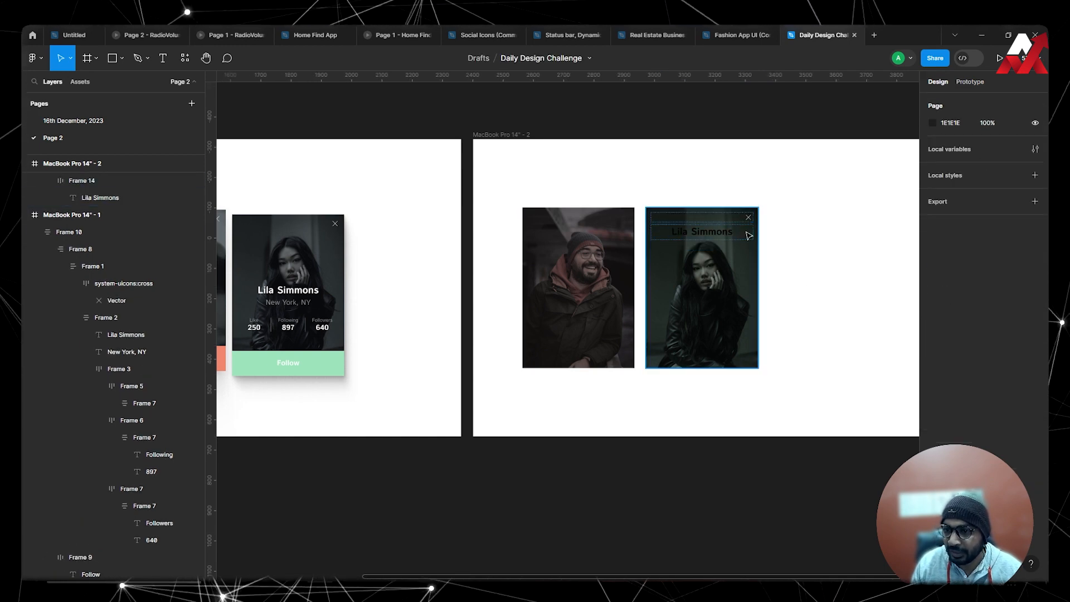
Change the colour of the woman's name text to white.
{"action": "double_click", "coordinate": [721, 239]}
{"action": "left_click", "coordinate": [937, 461]}
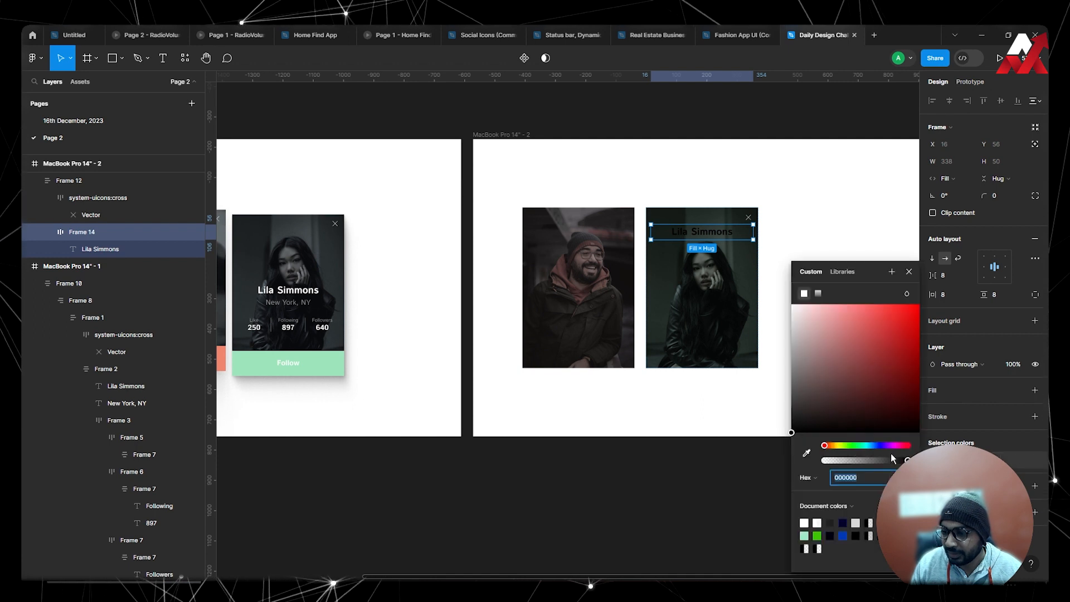
{"action": "left_click", "coordinate": [810, 521]}
{"action": "left_click", "coordinate": [800, 231]}
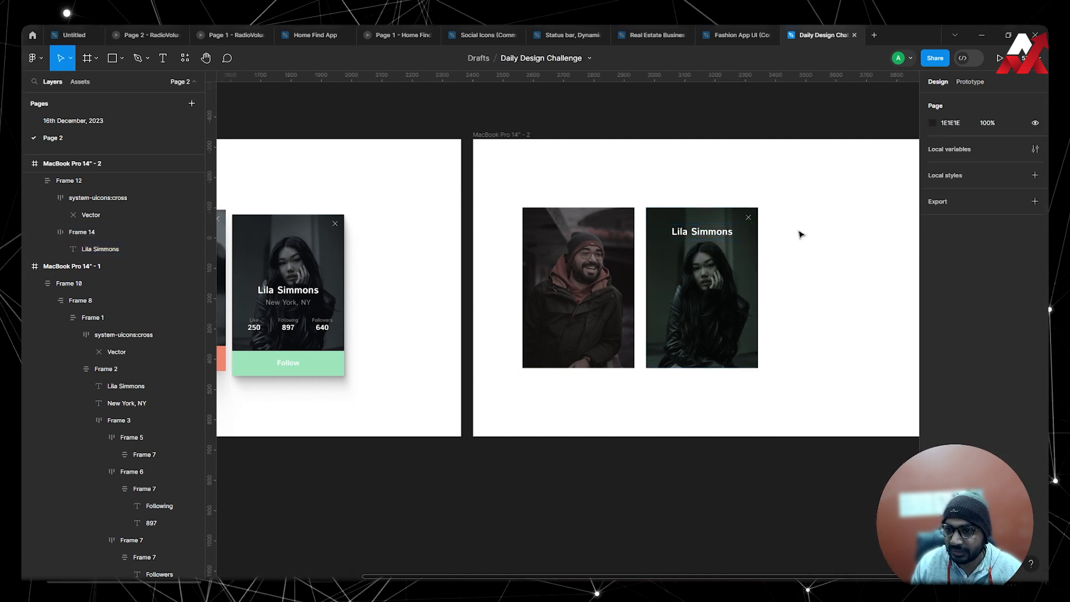
Set the top padding of the name frame in the woman's card to 232.
{"action": "left_click", "coordinate": [737, 230]}
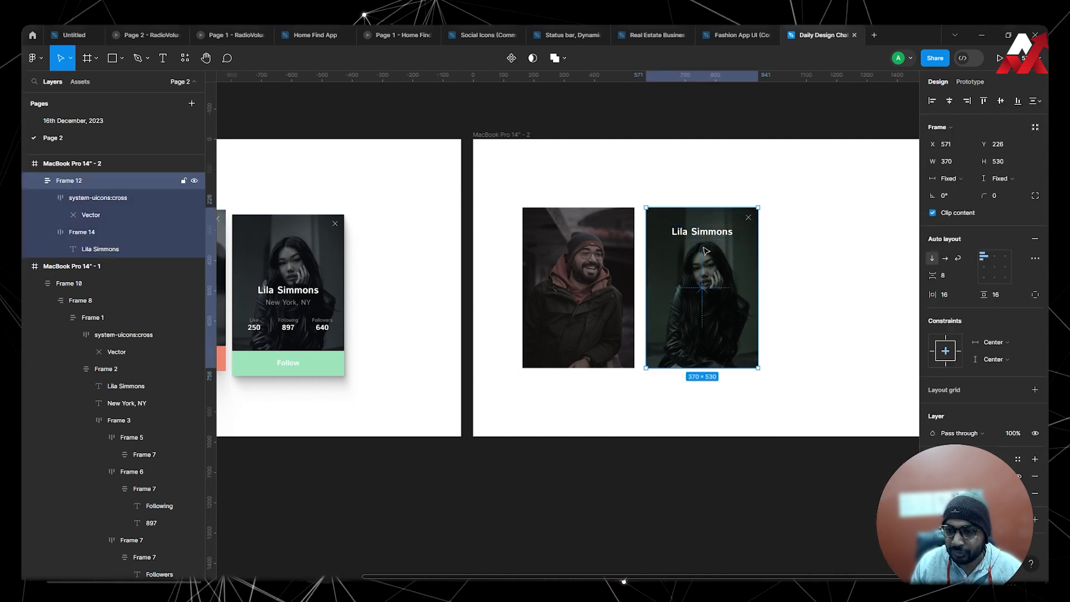
{"action": "left_click", "coordinate": [725, 235]}
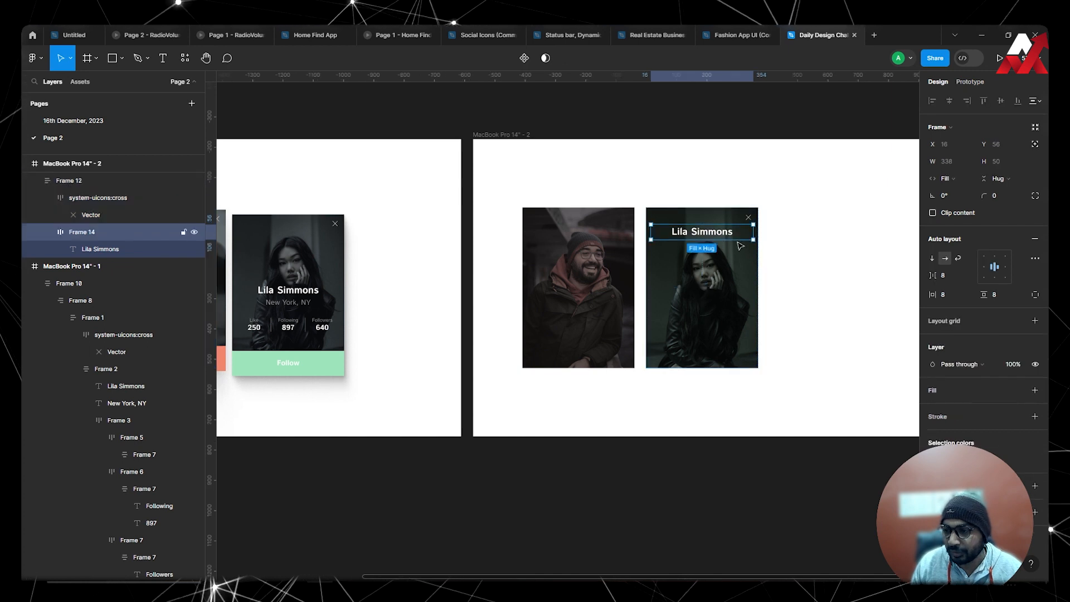
{"action": "left_click", "coordinate": [1035, 295]}
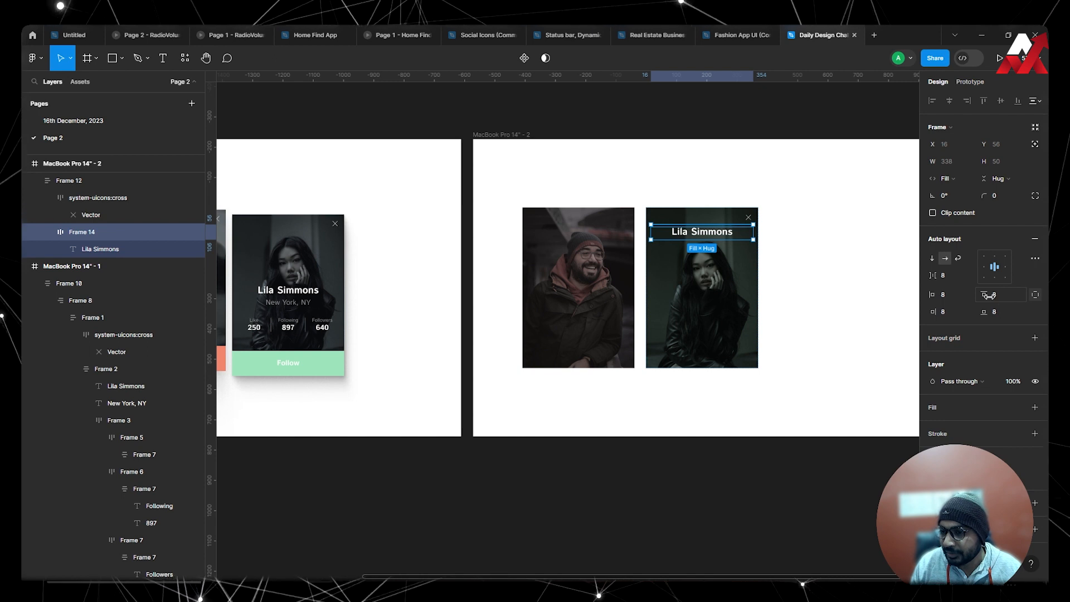
{"action": "left_click_drag", "start_coordinate": [989, 295], "coordinate": [203, 286]}
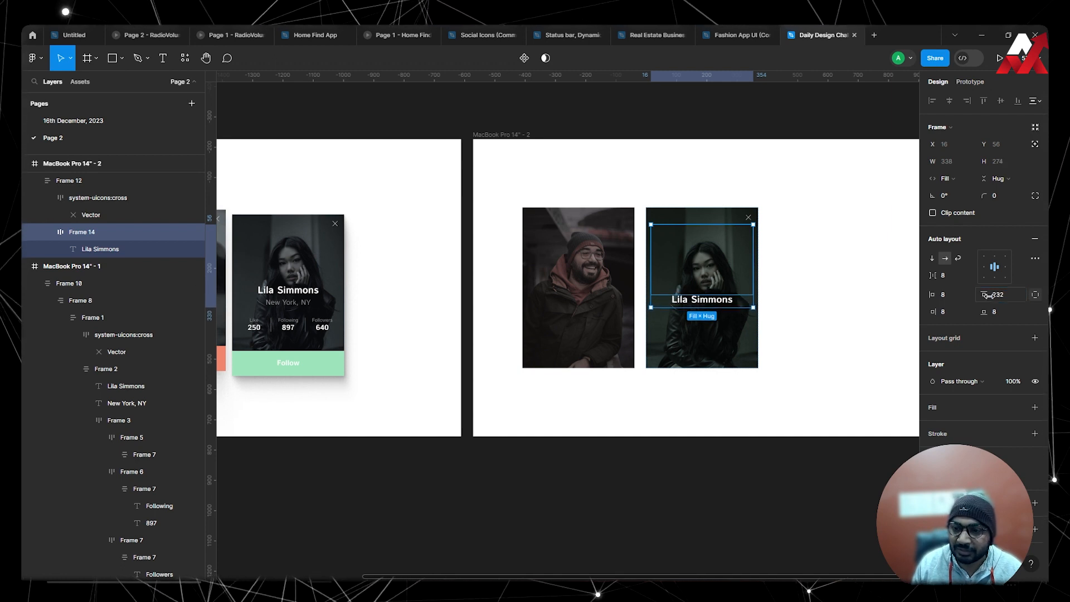
{"action": "left_click", "coordinate": [864, 299]}
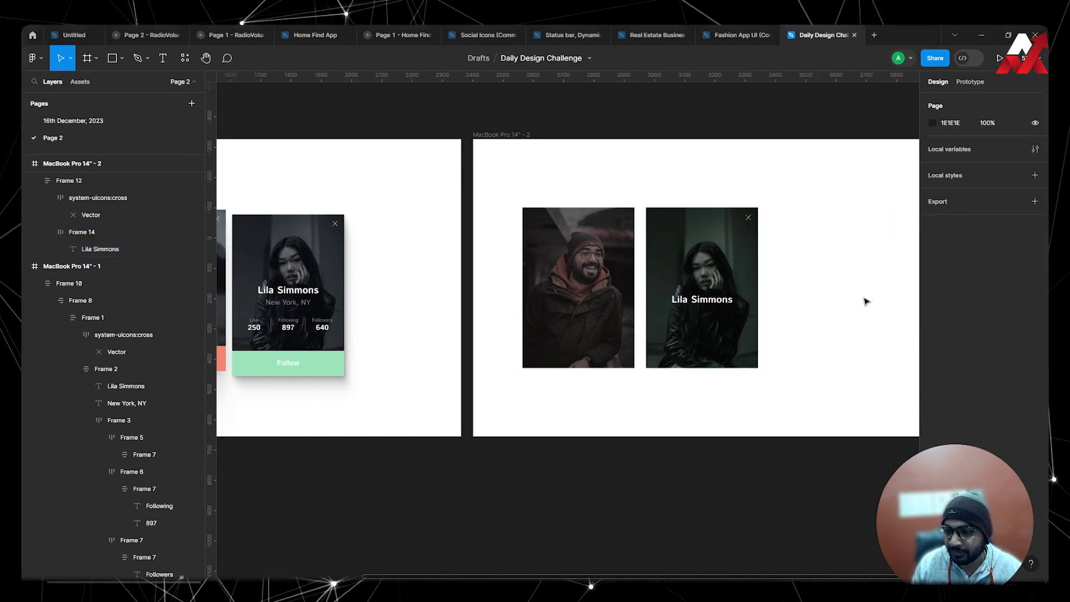
{"action": "double_click", "coordinate": [702, 305]}
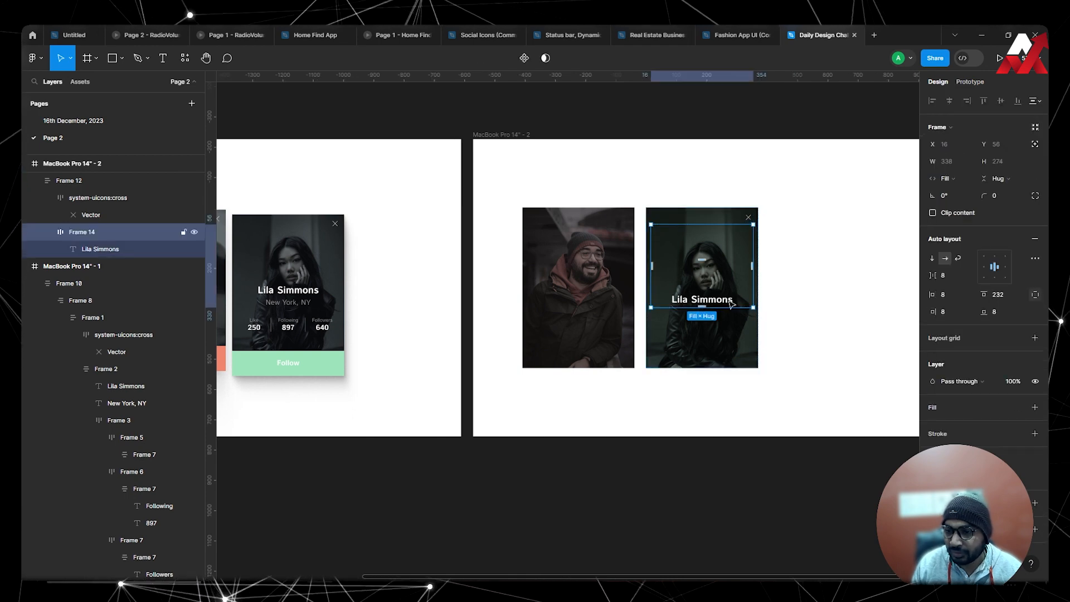
{"action": "double_click", "coordinate": [702, 302]}
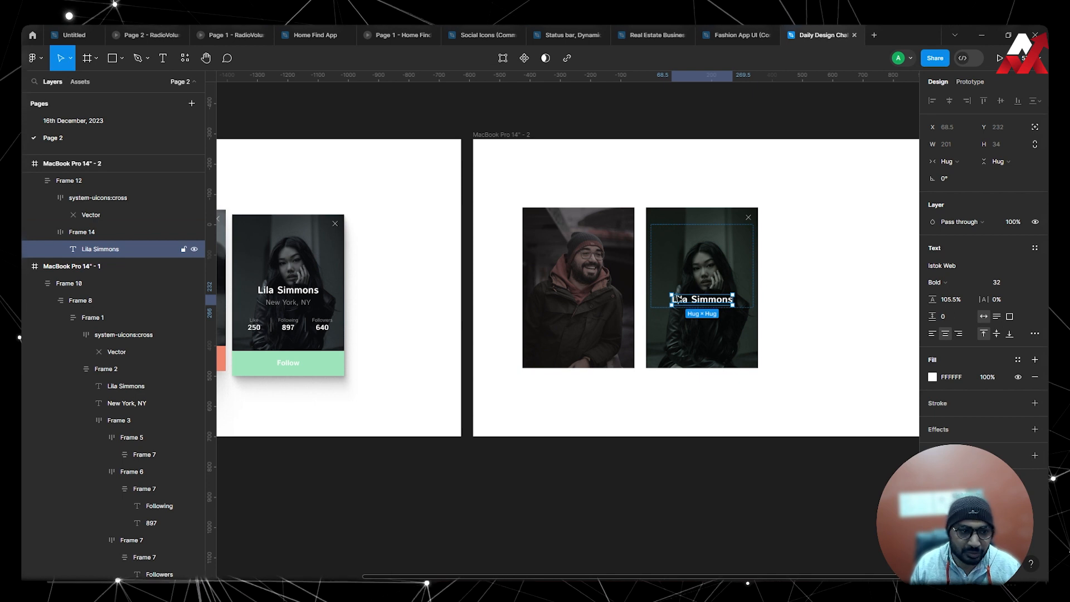
{"action": "left_click", "coordinate": [93, 231]}
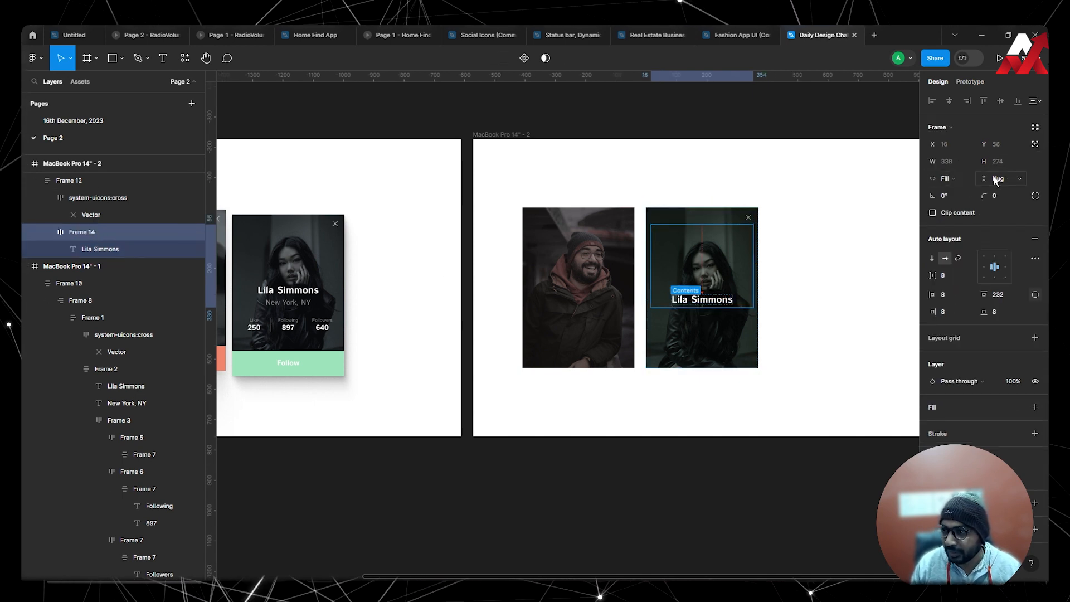
{"action": "left_click", "coordinate": [729, 301]}
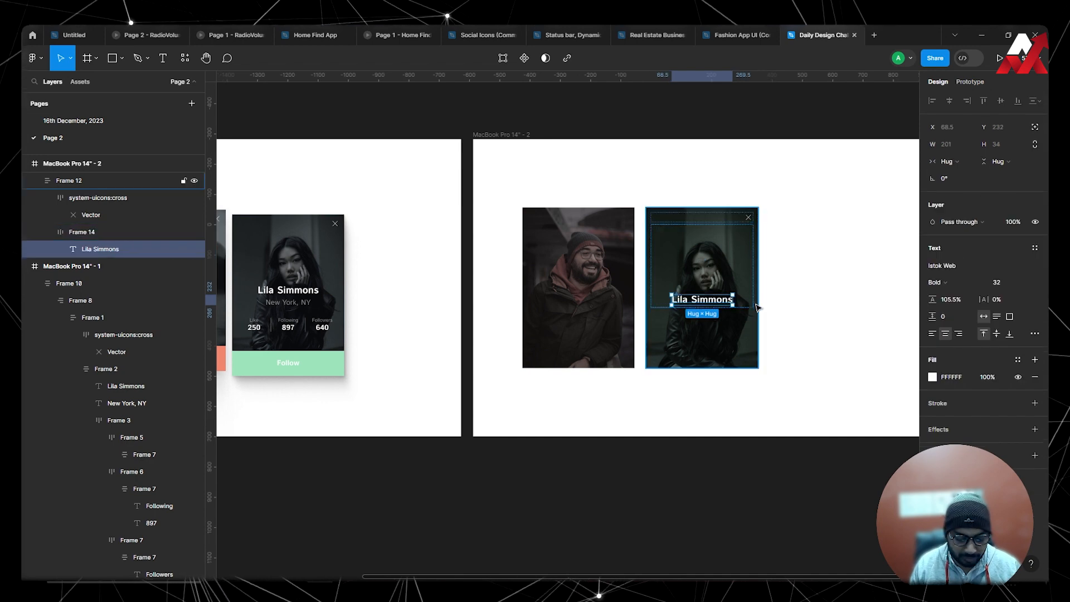
{"action": "key", "text": "ctrl+d"}
{"action": "key", "text": "ctrl+z"}
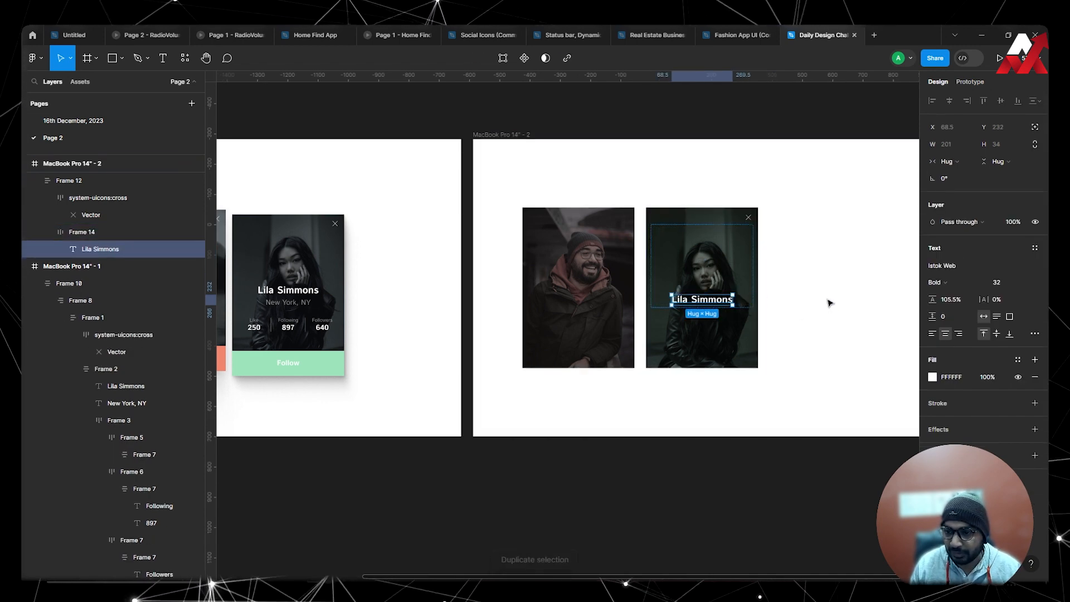
Duplicate the woman's name frame inside her card and set the copy's top padding to 0.
{"action": "key", "text": "shift+Return"}
{"action": "key", "text": "ctrl+d"}
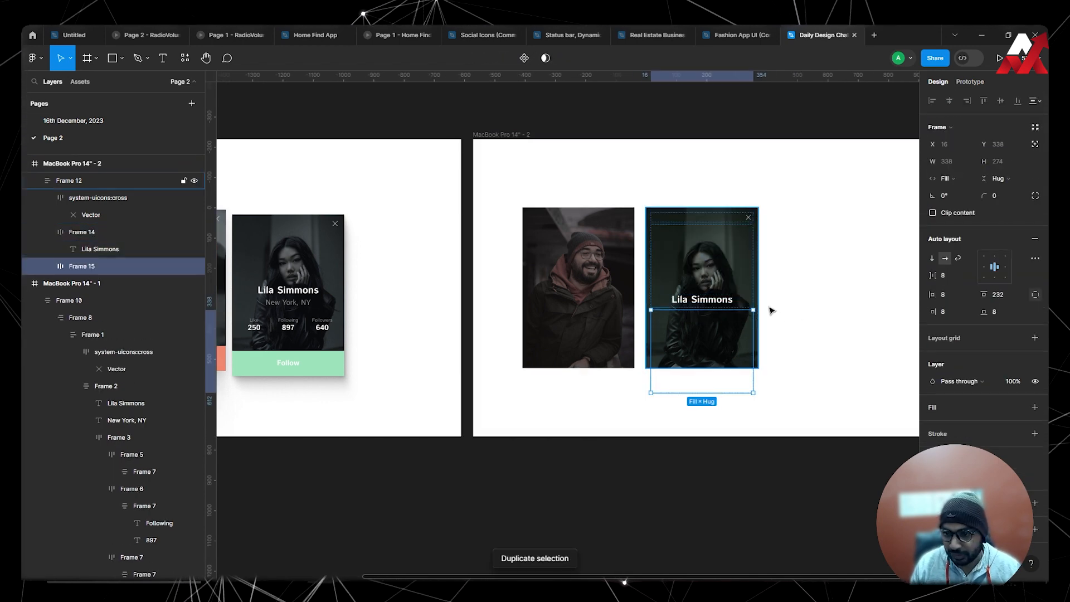
{"action": "left_click", "coordinate": [998, 293]}
{"action": "type", "text": "0"}
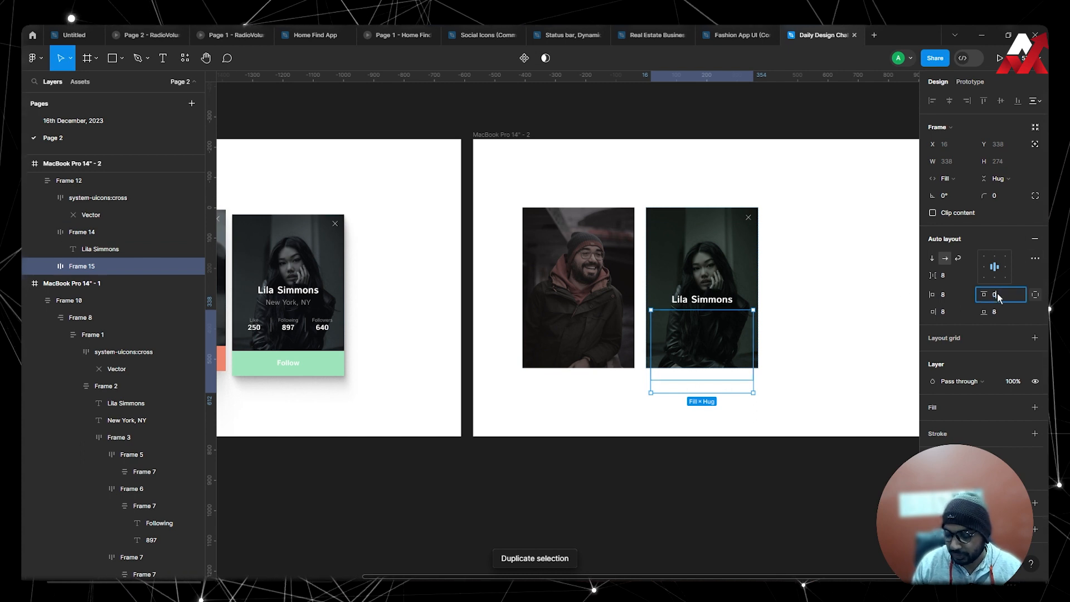
{"action": "key", "text": "Return"}
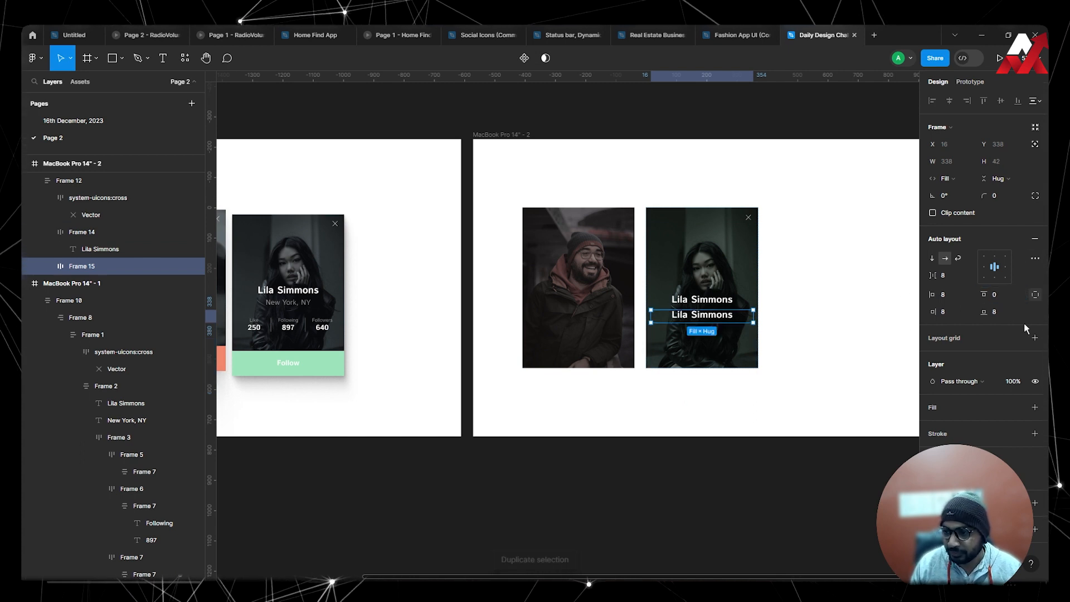
Set the width of both name text layers in the woman's card to fill their container frames.
{"action": "left_click", "coordinate": [703, 304]}
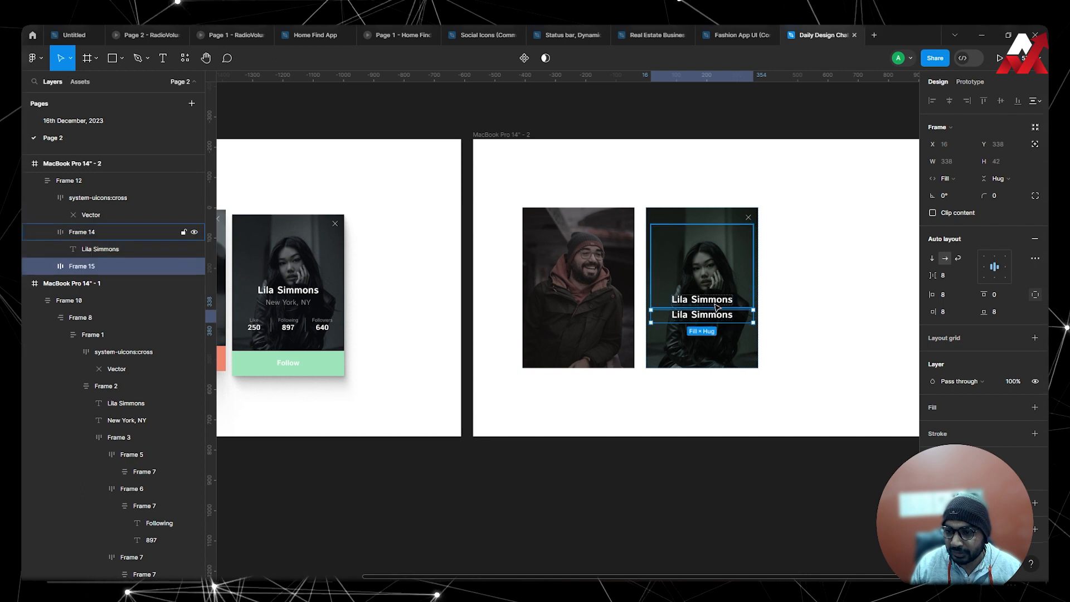
{"action": "left_click", "coordinate": [737, 320]}
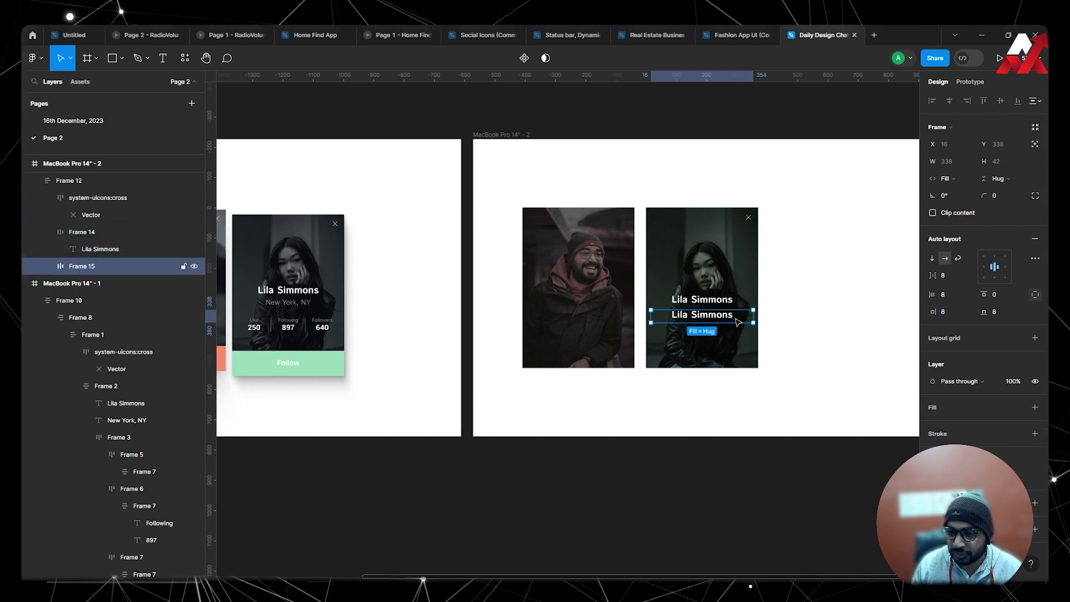
{"action": "double_click", "coordinate": [712, 303]}
{"action": "left_click", "coordinate": [946, 161]}
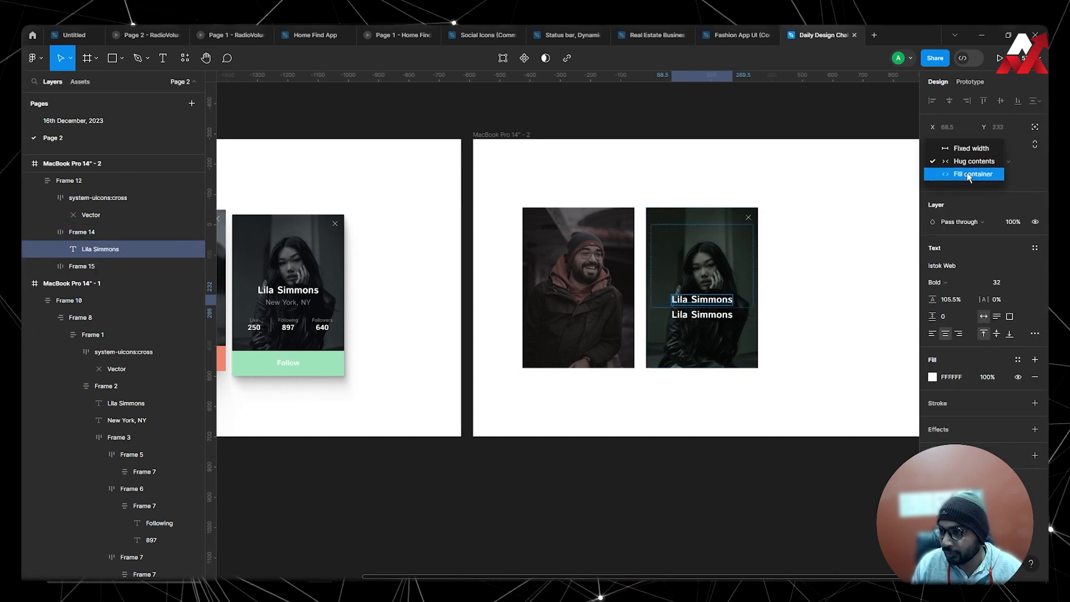
{"action": "left_click", "coordinate": [962, 173]}
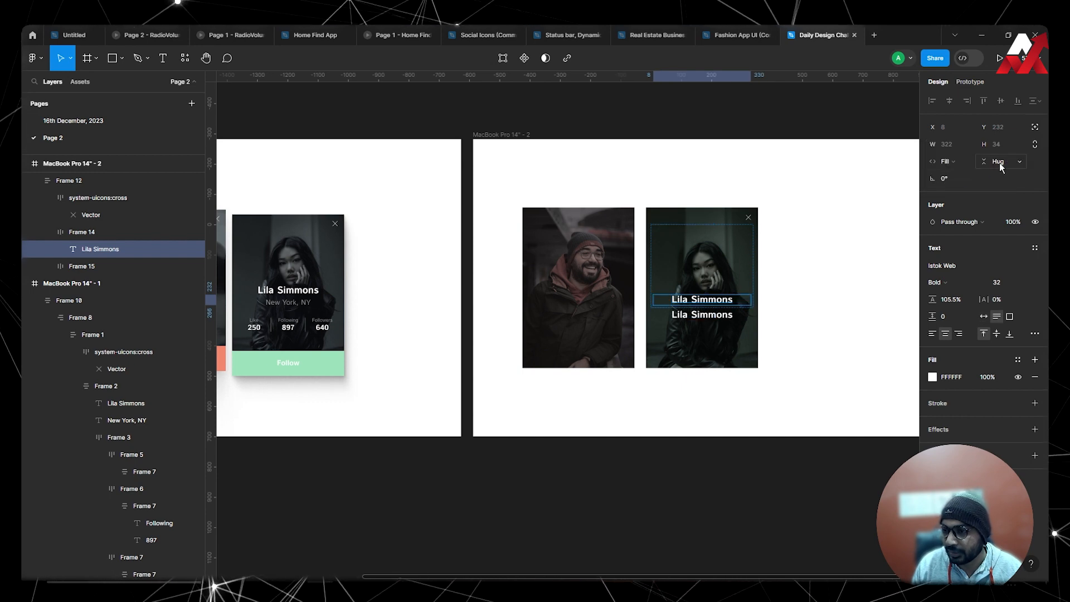
{"action": "left_click", "coordinate": [729, 322]}
{"action": "left_click", "coordinate": [953, 162]}
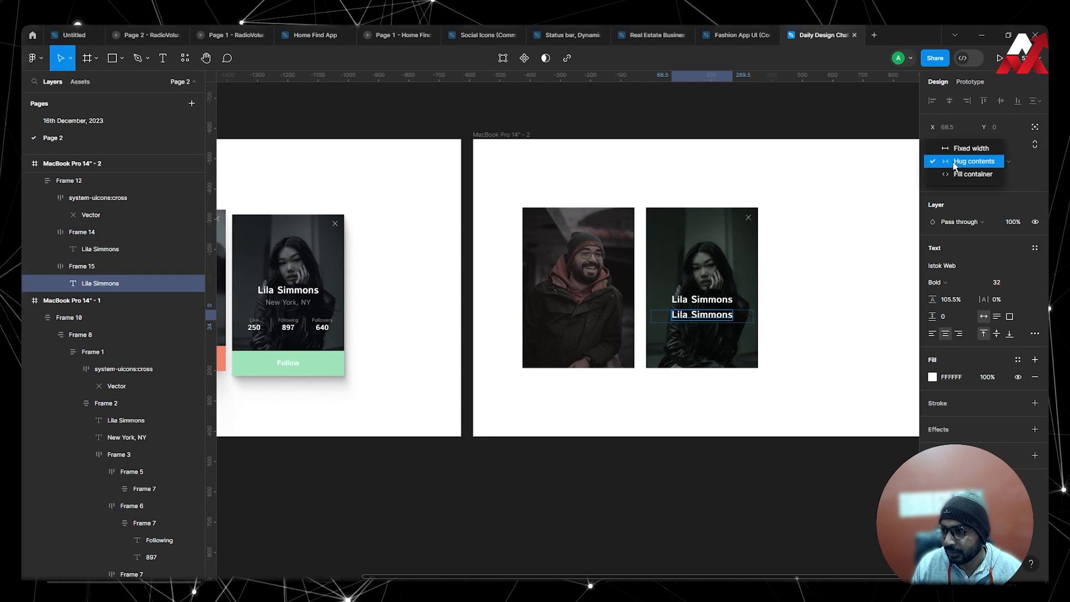
{"action": "left_click", "coordinate": [962, 173]}
{"action": "left_click", "coordinate": [829, 263]}
Try narrowing the woman's card to about 202 px wide, and undo the resize.
{"action": "left_click", "coordinate": [753, 288]}
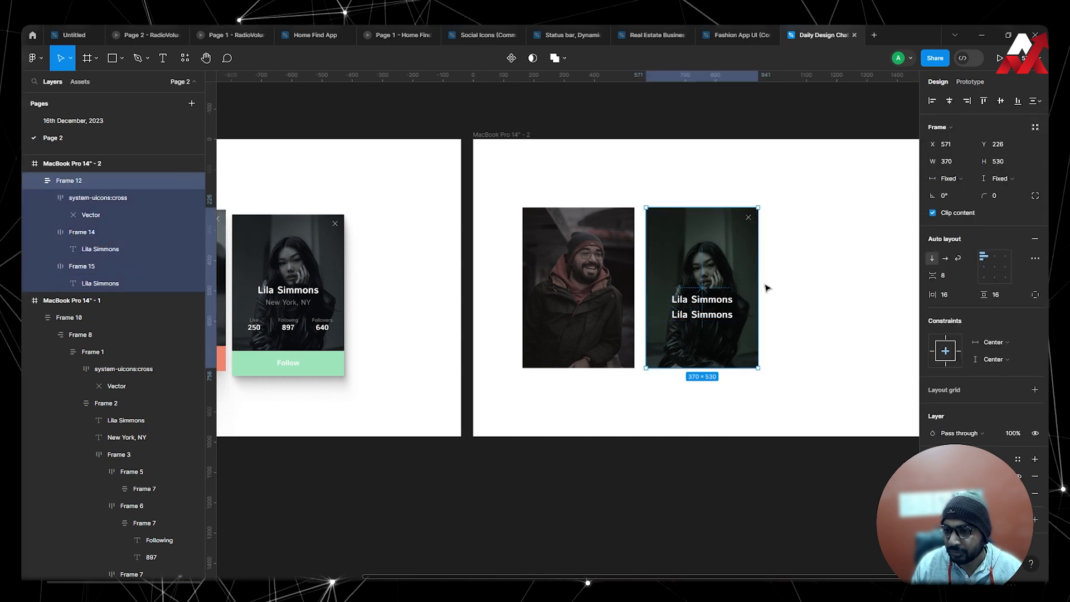
{"action": "left_click_drag", "start_coordinate": [759, 285], "coordinate": [708, 288]}
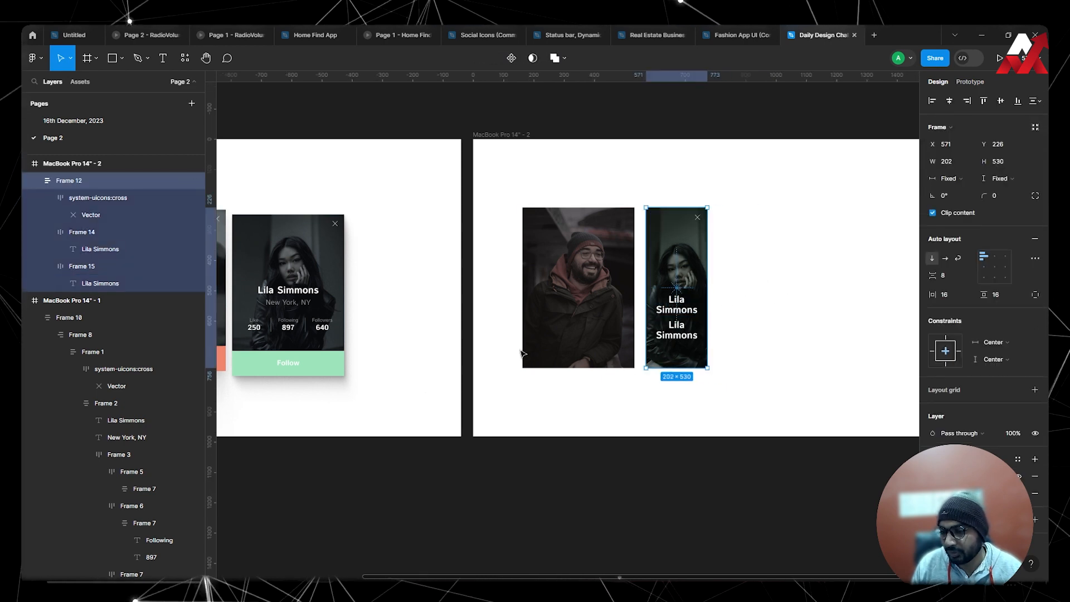
{"action": "key", "text": "ctrl+z"}
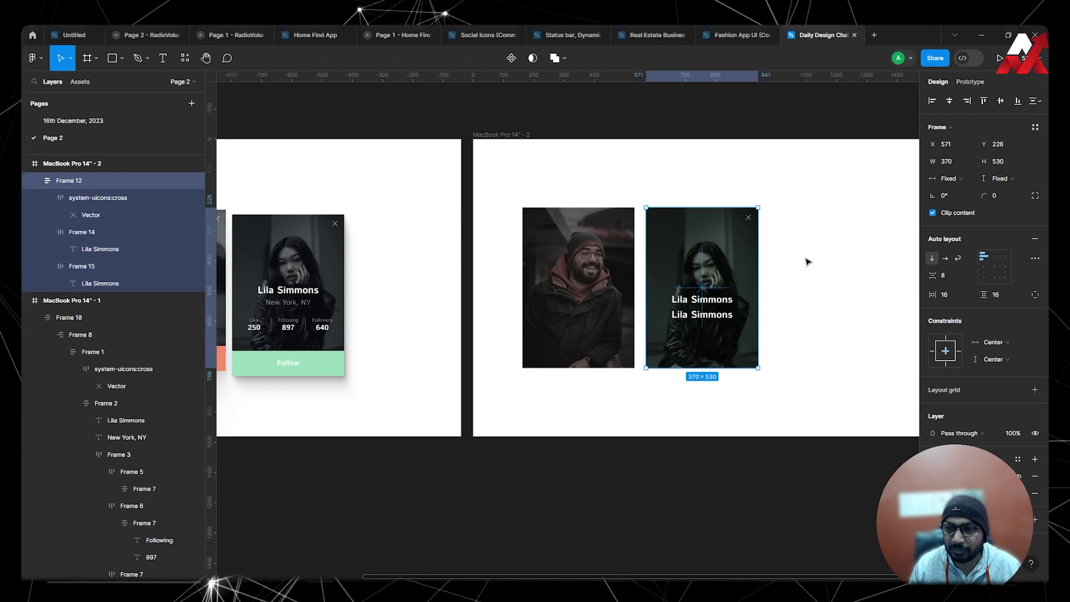
{"action": "left_click", "coordinate": [876, 255]}
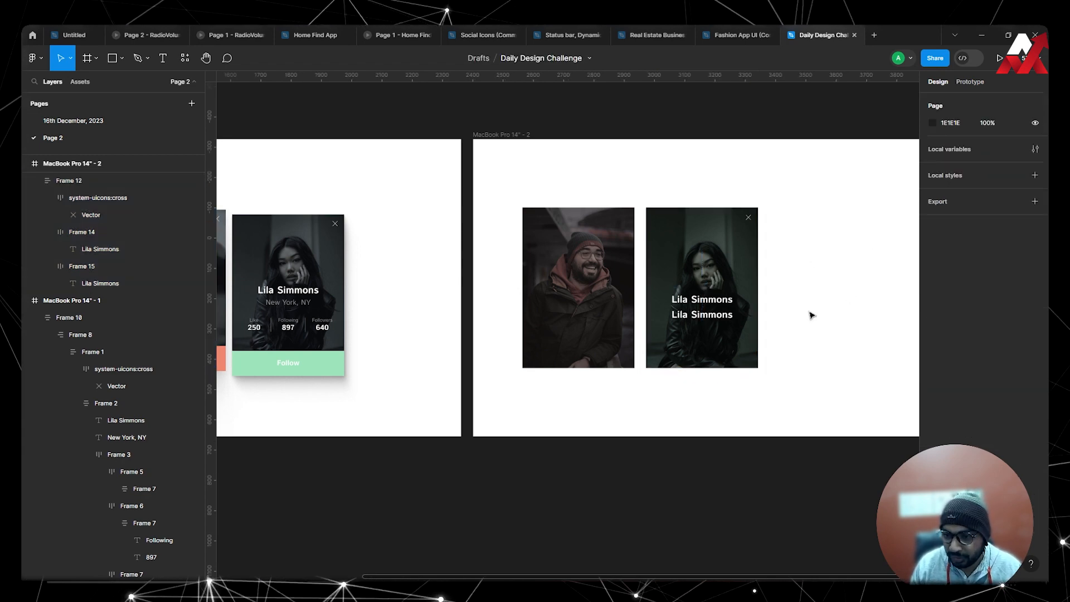
Set the top padding of the duplicated name frame to 8.
{"action": "double_click", "coordinate": [693, 316]}
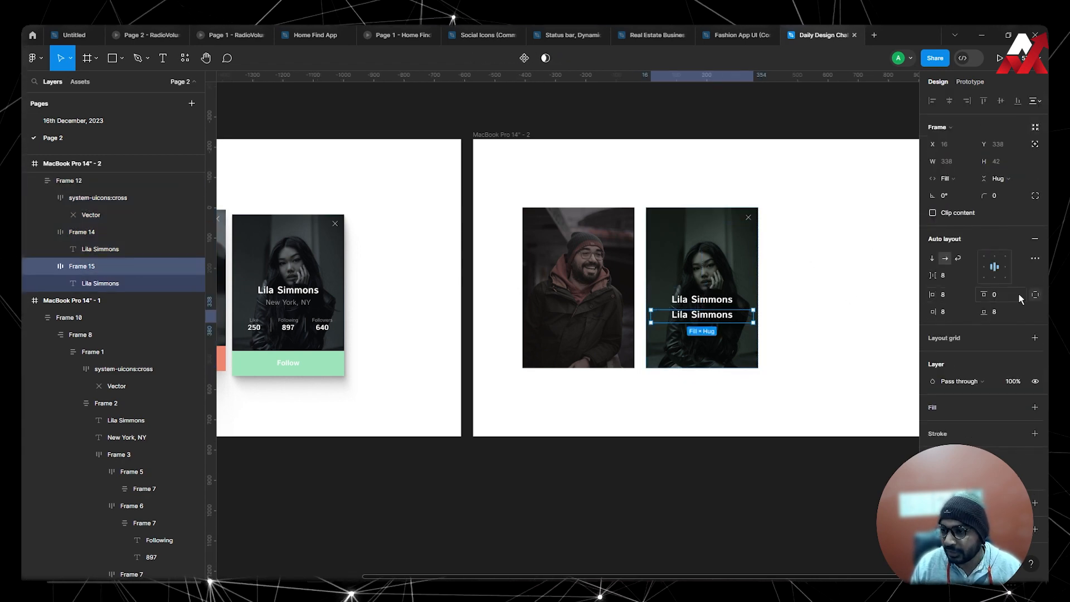
{"action": "key", "text": "Return"}
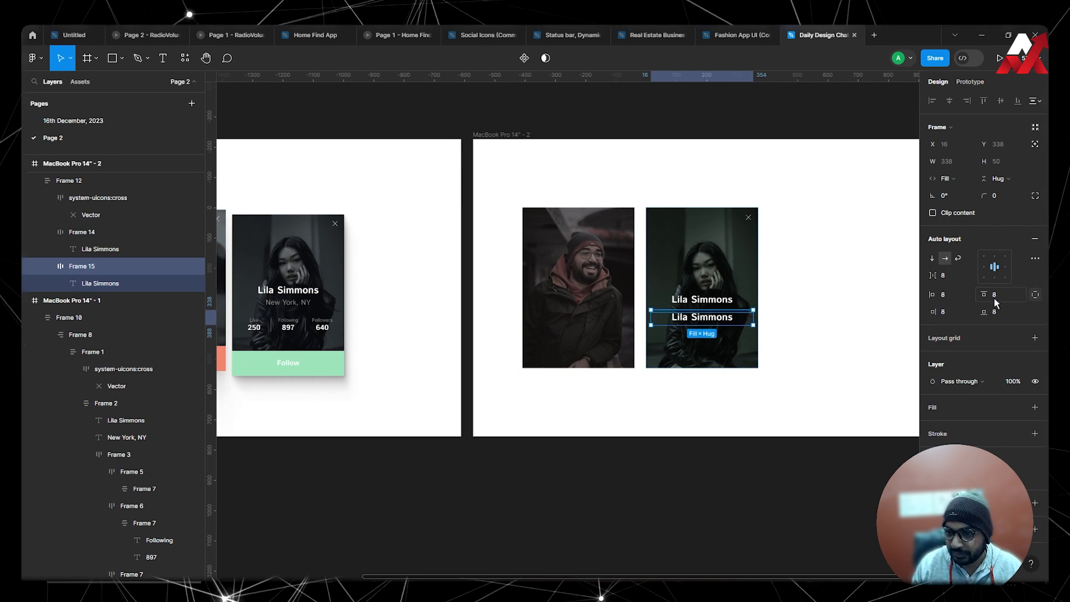
{"action": "left_click", "coordinate": [796, 317]}
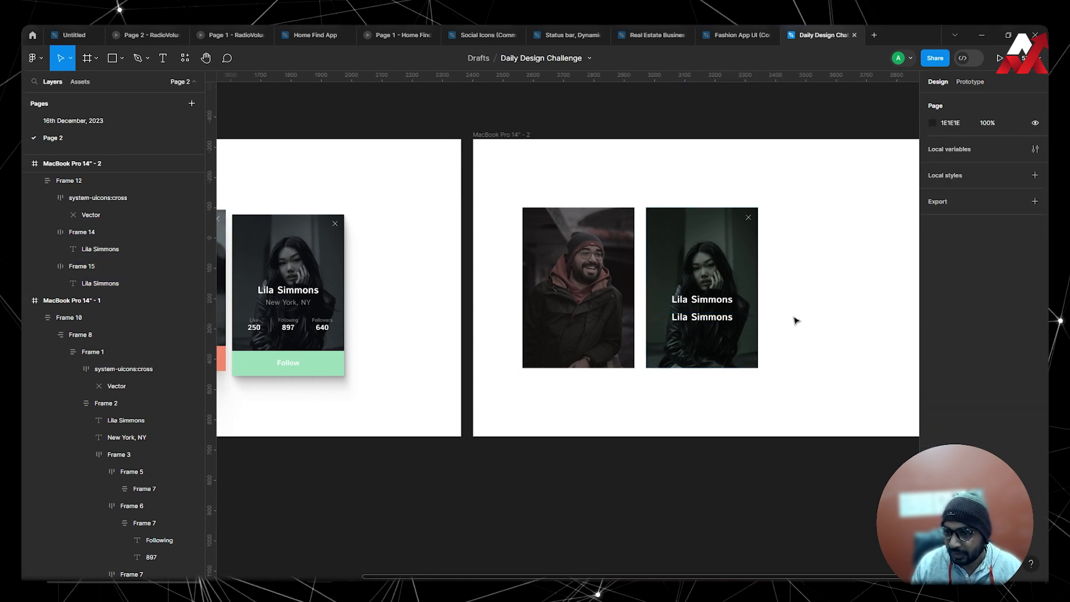
Change the duplicated name text to regular weight and set its frame's vertical padding to 0.
{"action": "double_click", "coordinate": [727, 319]}
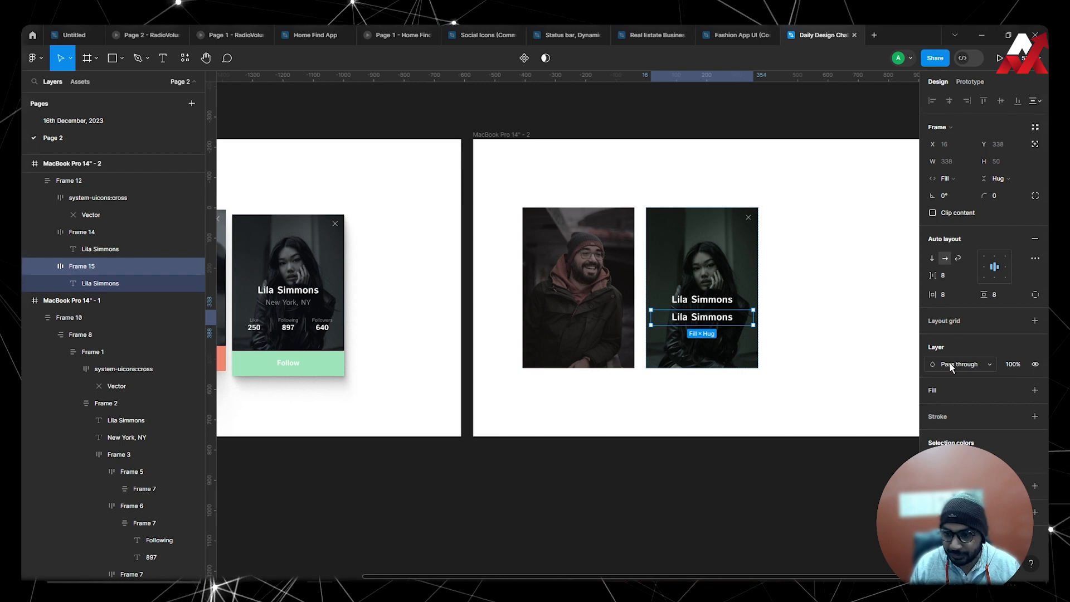
{"action": "key", "text": "ctrl+b"}
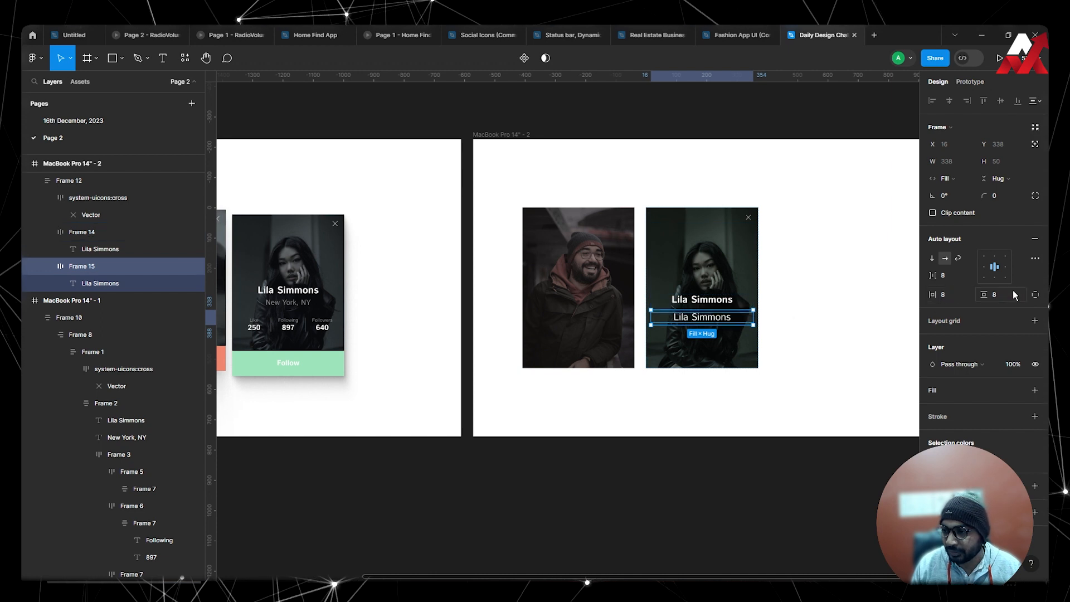
{"action": "left_click", "coordinate": [999, 293]}
{"action": "type", "text": "0"}
{"action": "key", "text": "Return"}
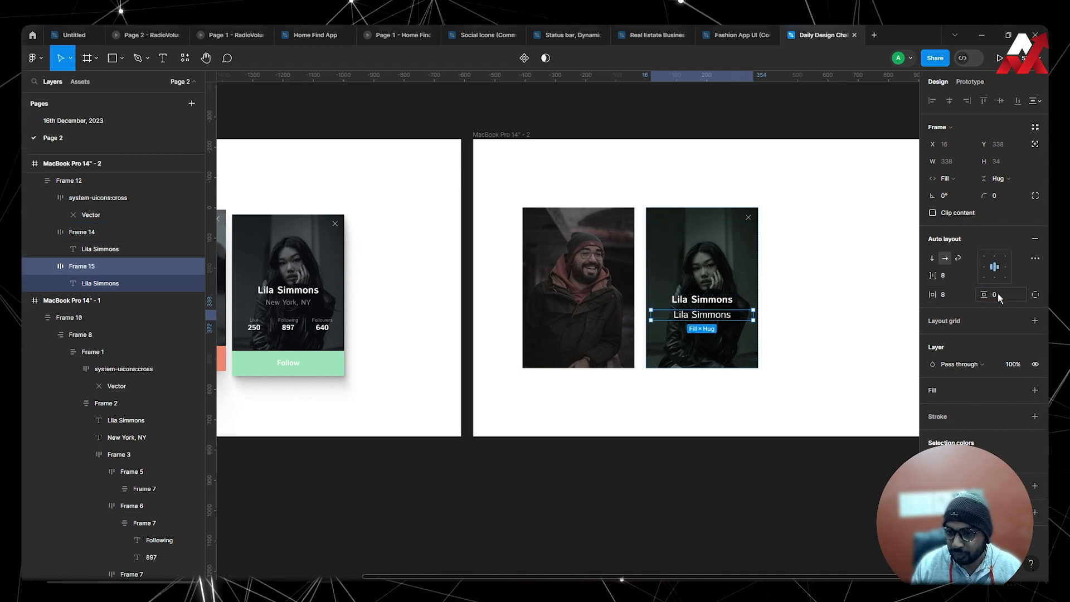
{"action": "left_click", "coordinate": [831, 323]}
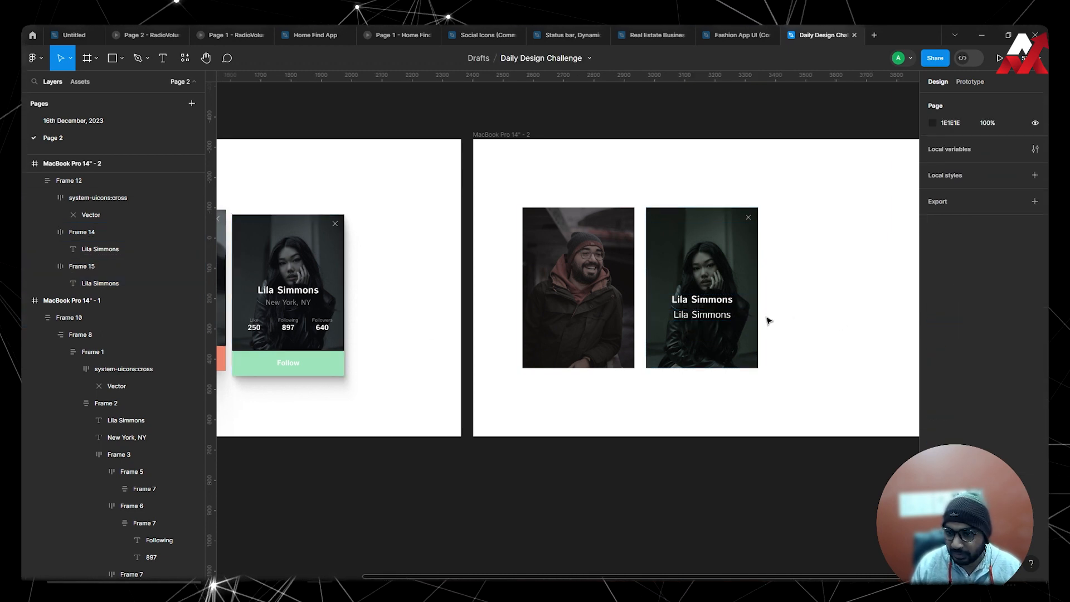
Set the duplicated name text's font size to 24 and its frame's opacity to 60%.
{"action": "left_click", "coordinate": [723, 321]}
{"action": "left_click", "coordinate": [723, 320]}
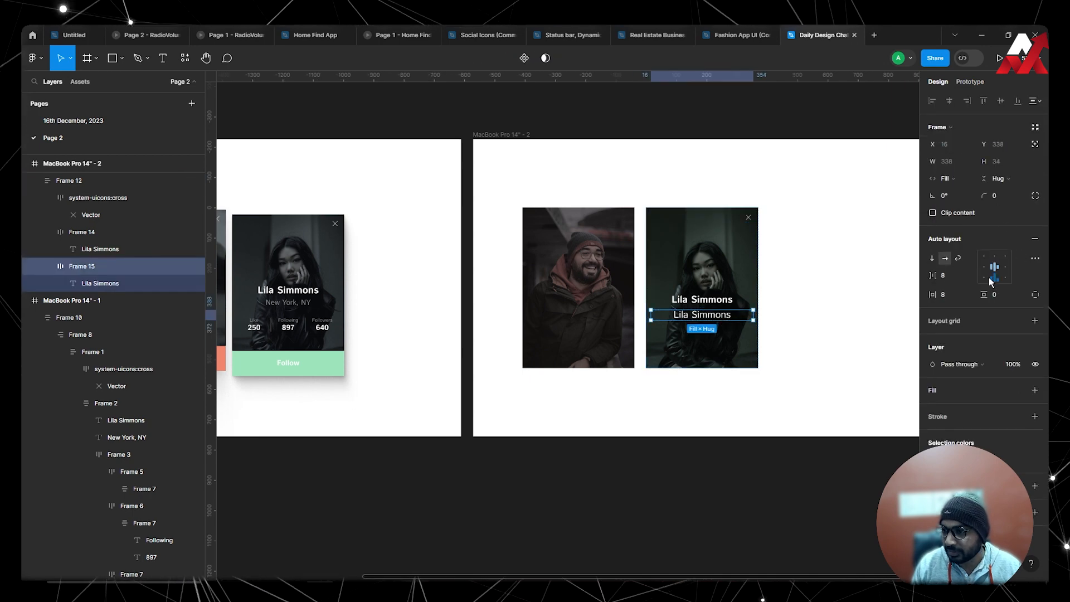
{"action": "double_click", "coordinate": [715, 318]}
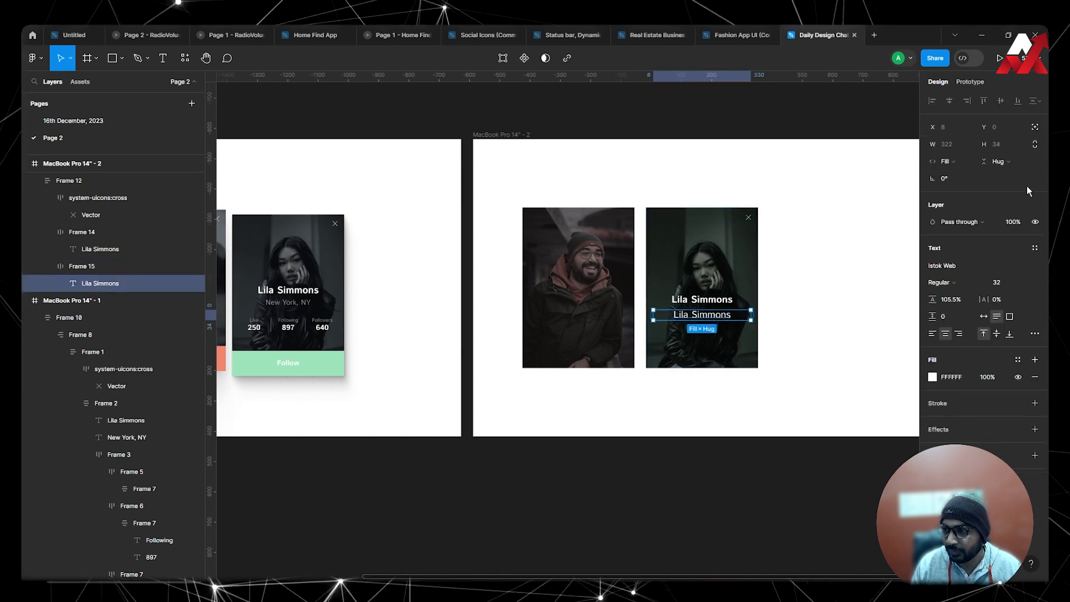
{"action": "left_click", "coordinate": [997, 284]}
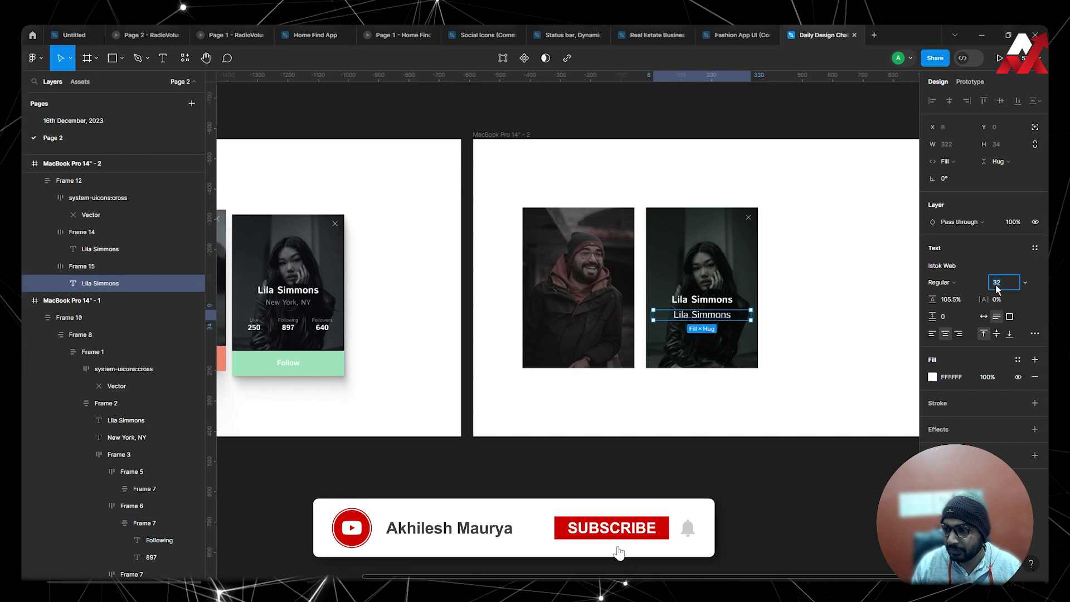
{"action": "type", "text": "24"}
{"action": "key", "text": "Return"}
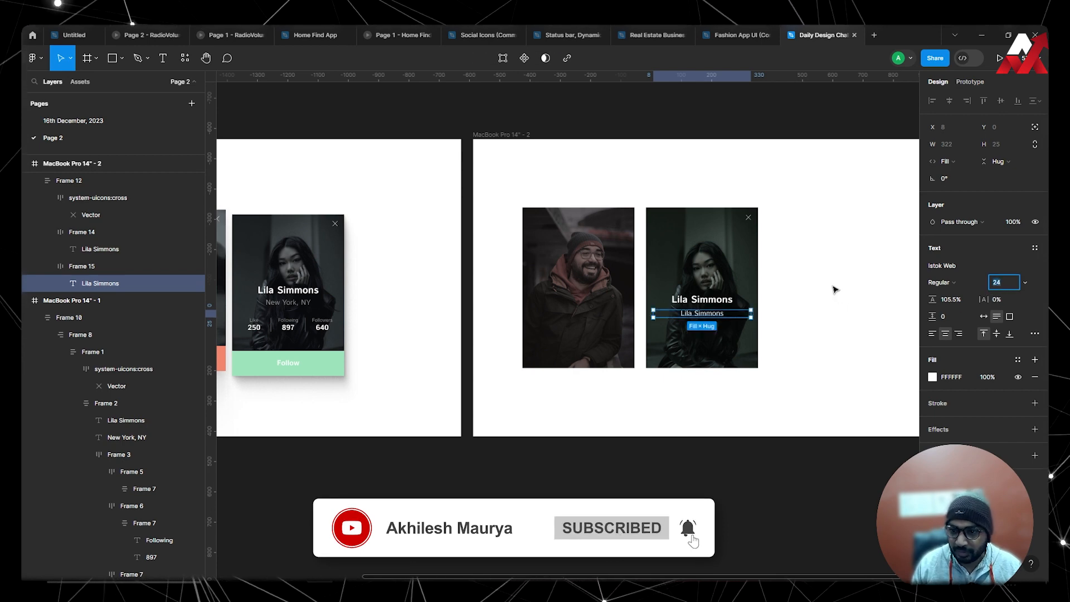
{"action": "left_click", "coordinate": [835, 290]}
{"action": "double_click", "coordinate": [712, 317]}
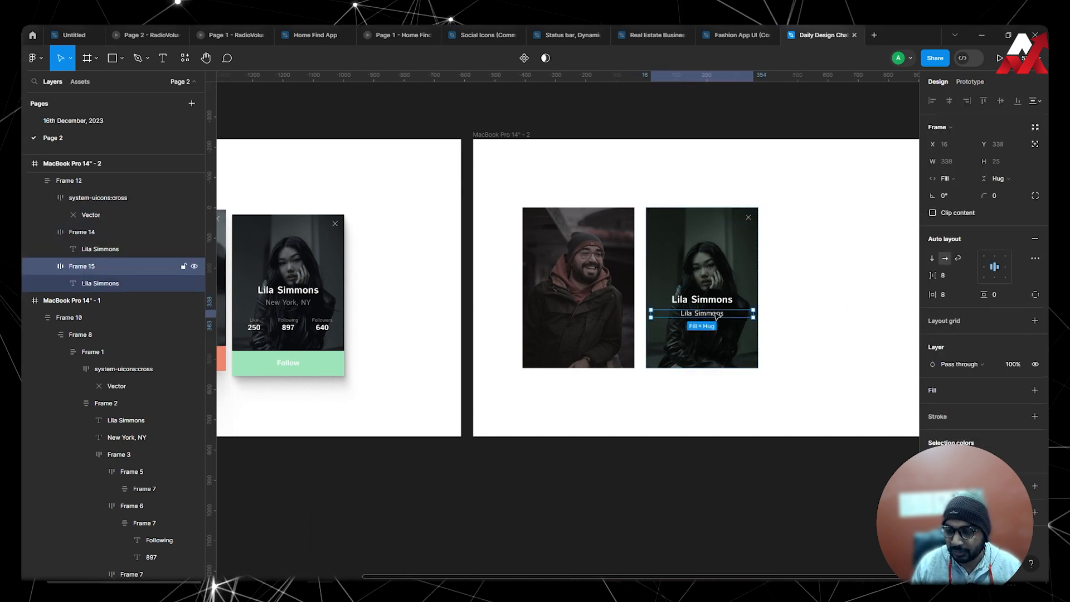
{"action": "key", "text": "5"}
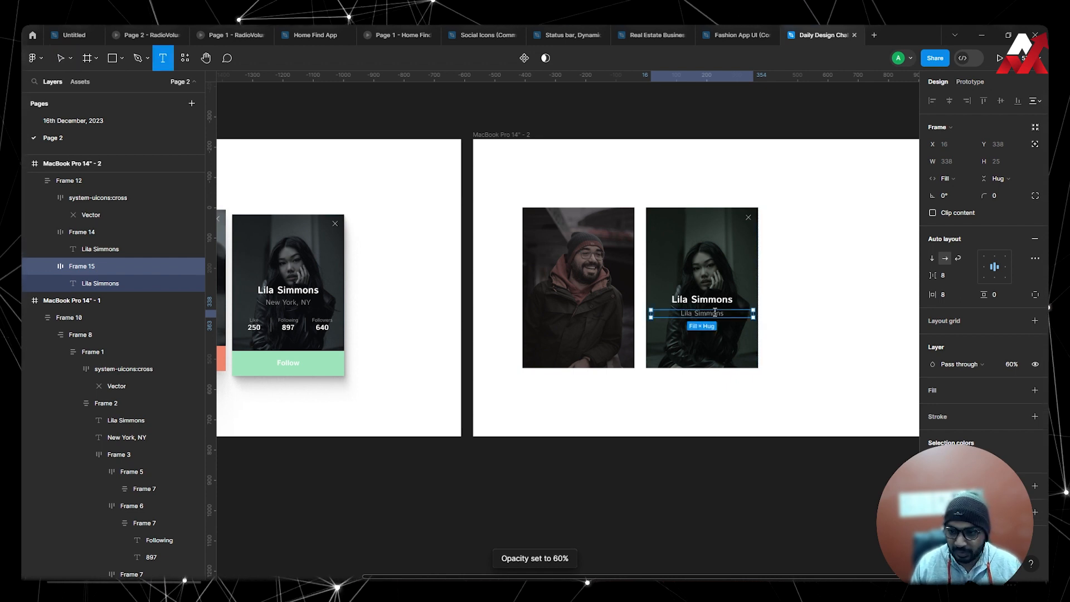
Replace the duplicated name text under the woman's name with "New York, NY".
{"action": "double_click", "coordinate": [716, 313]}
{"action": "type", "text": "New"}
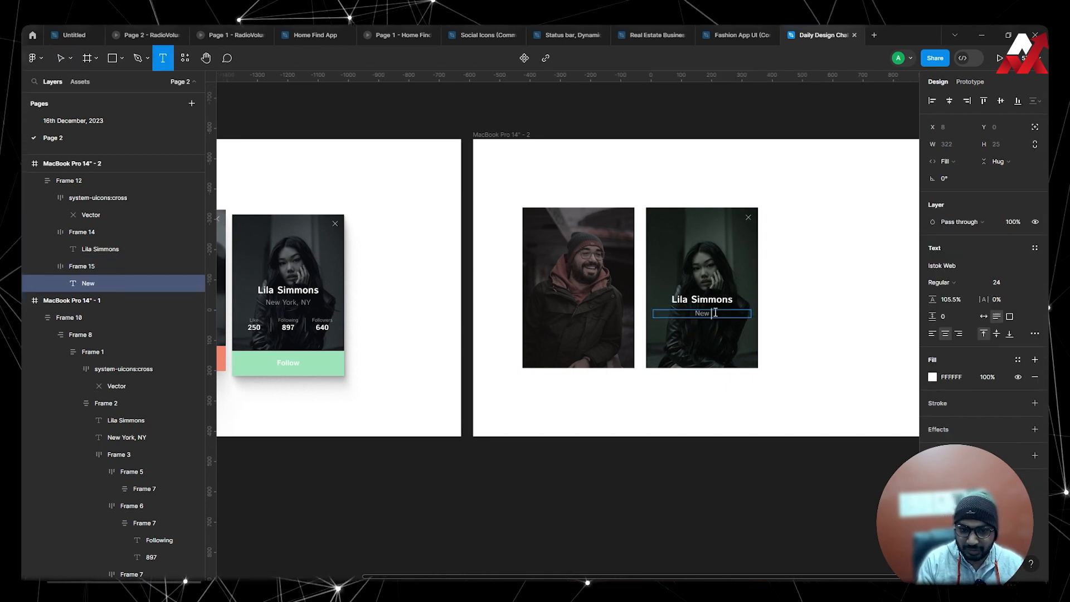
{"action": "type", "text": " York, NY"}
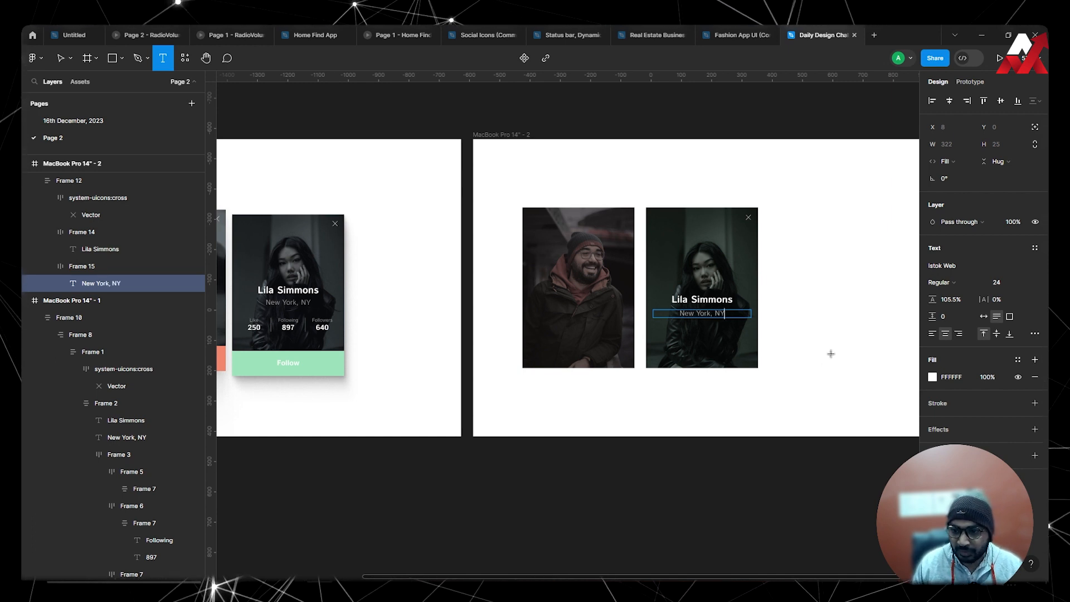
{"action": "key", "text": "Escape"}
{"action": "key", "text": "Escape"}
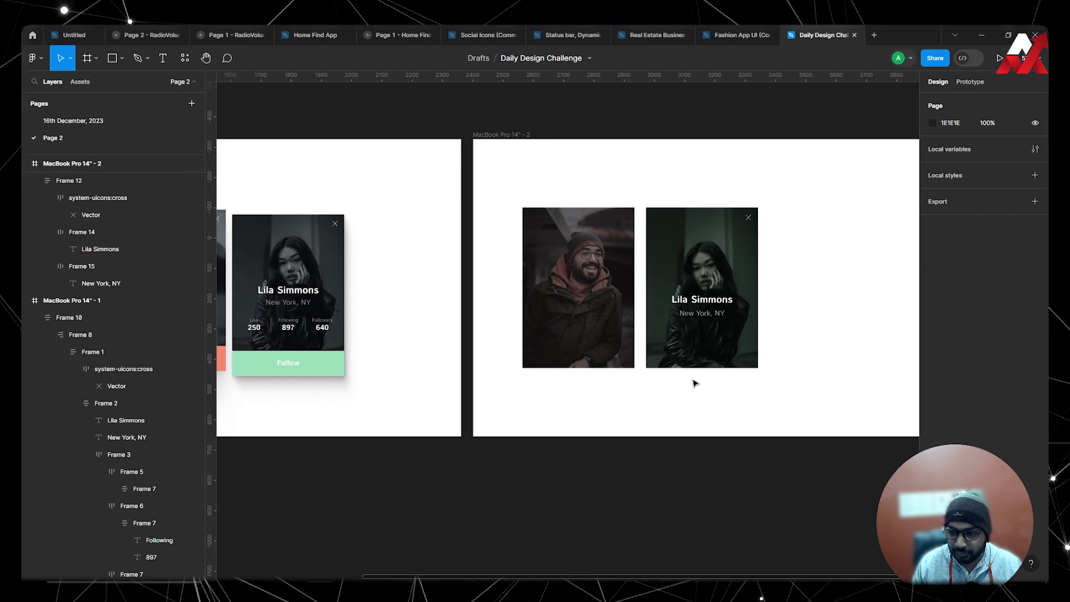
Add a "Like" text below the woman's card and duplicate it directly underneath with the content "250".
{"action": "key", "text": "t"}
{"action": "left_click", "coordinate": [674, 383]}
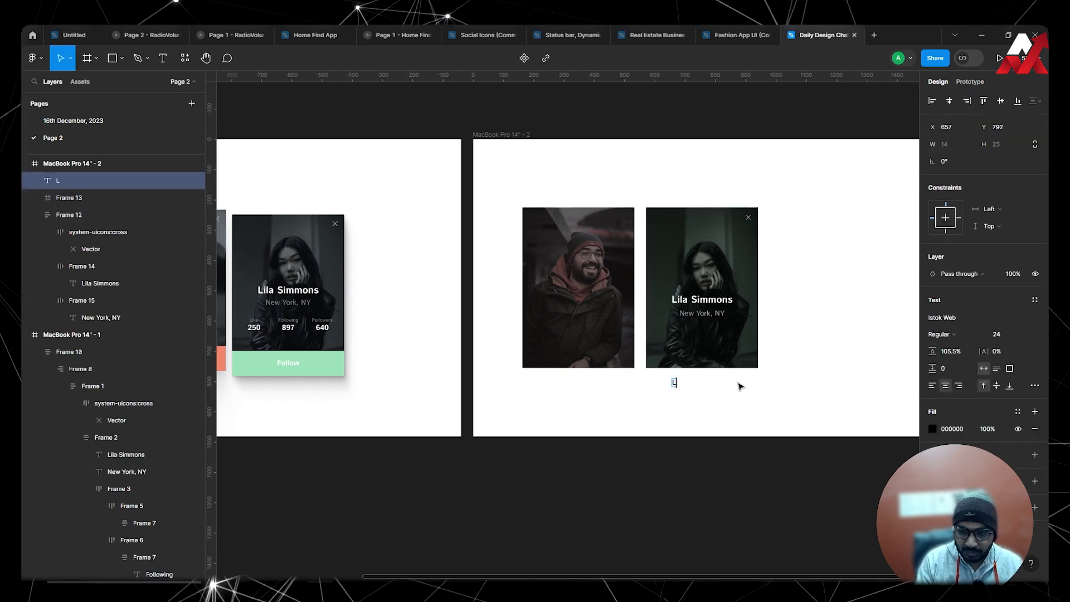
{"action": "left_click", "coordinate": [676, 384]}
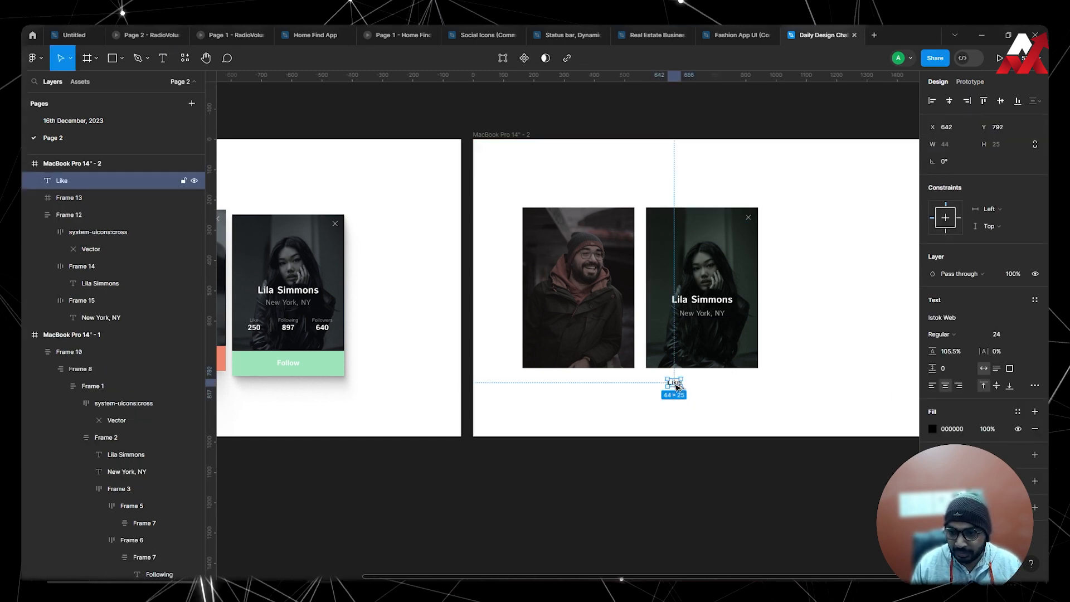
{"action": "left_click_drag", "start_coordinate": [676, 385], "coordinate": [673, 399]}
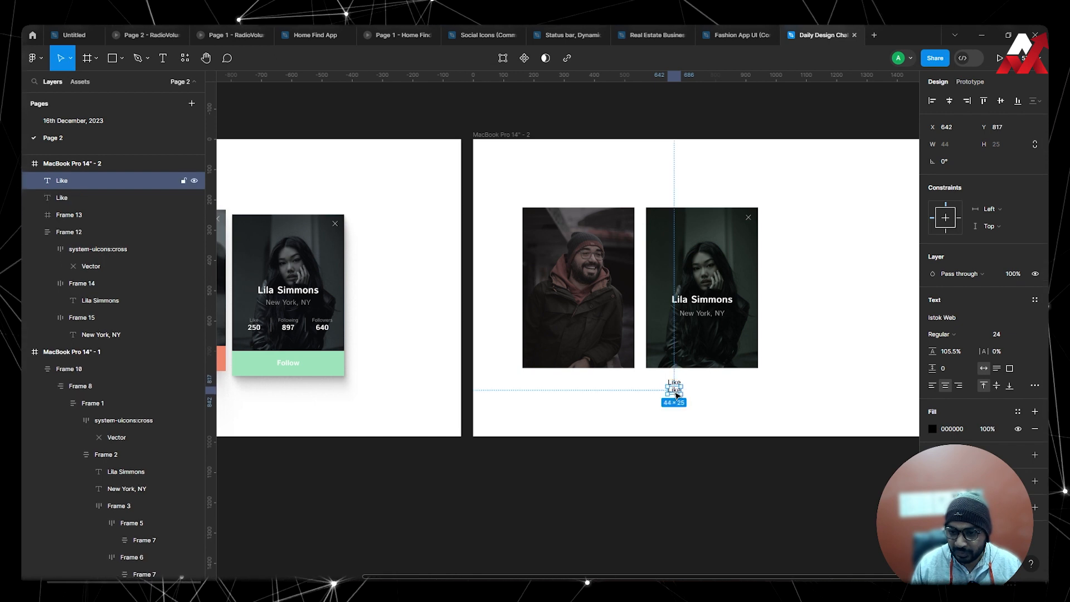
{"action": "type", "text": "250"}
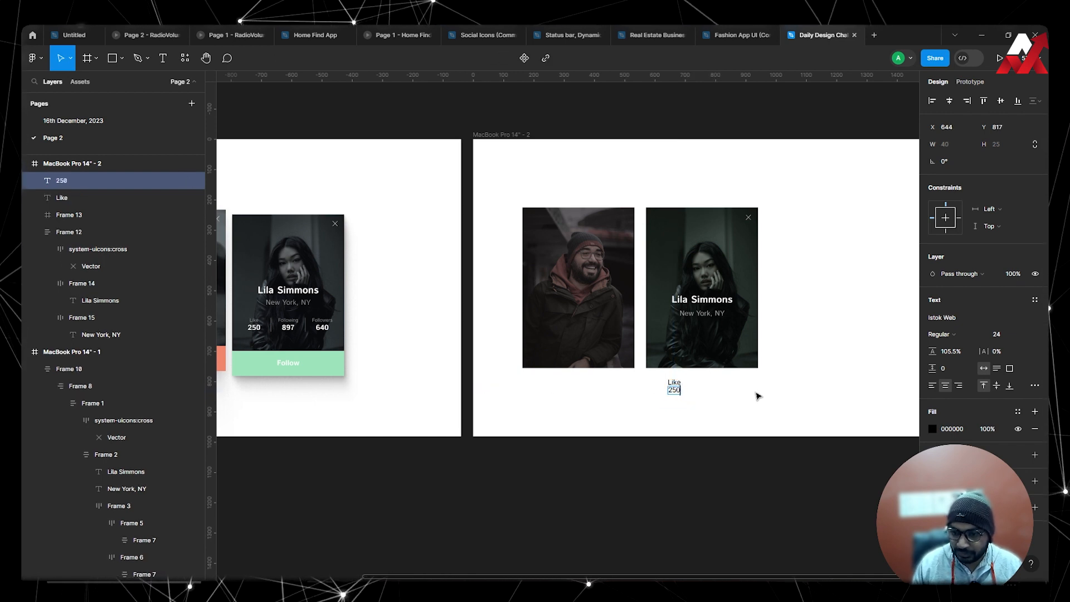
{"action": "key", "text": "Escape"}
{"action": "left_click", "coordinate": [440, 329]}
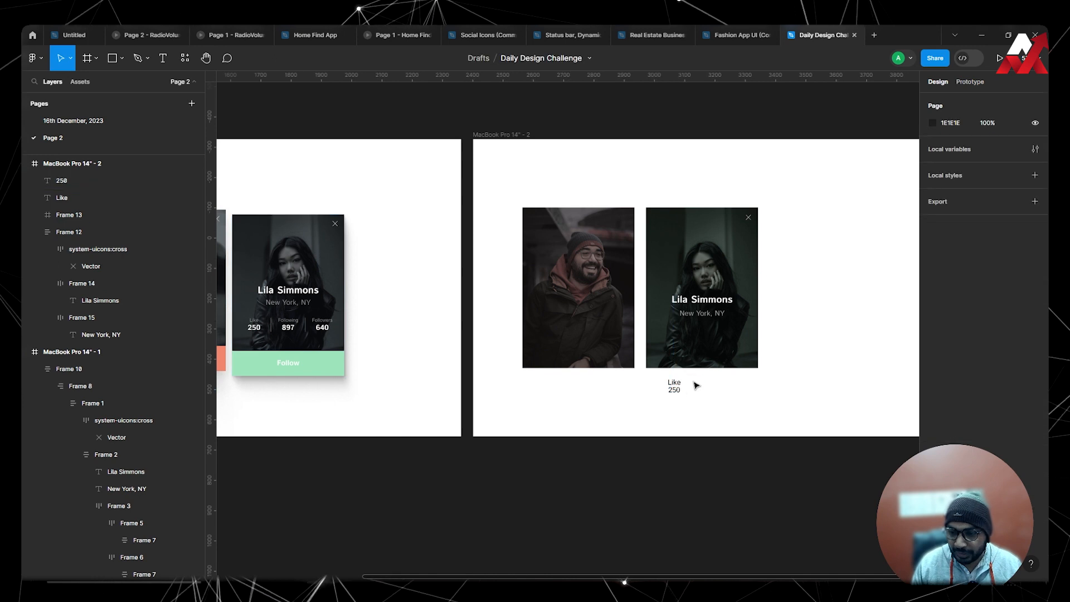
Set the "250" text below the woman's card to font size 40 and bold weight.
{"action": "left_click", "coordinate": [680, 390]}
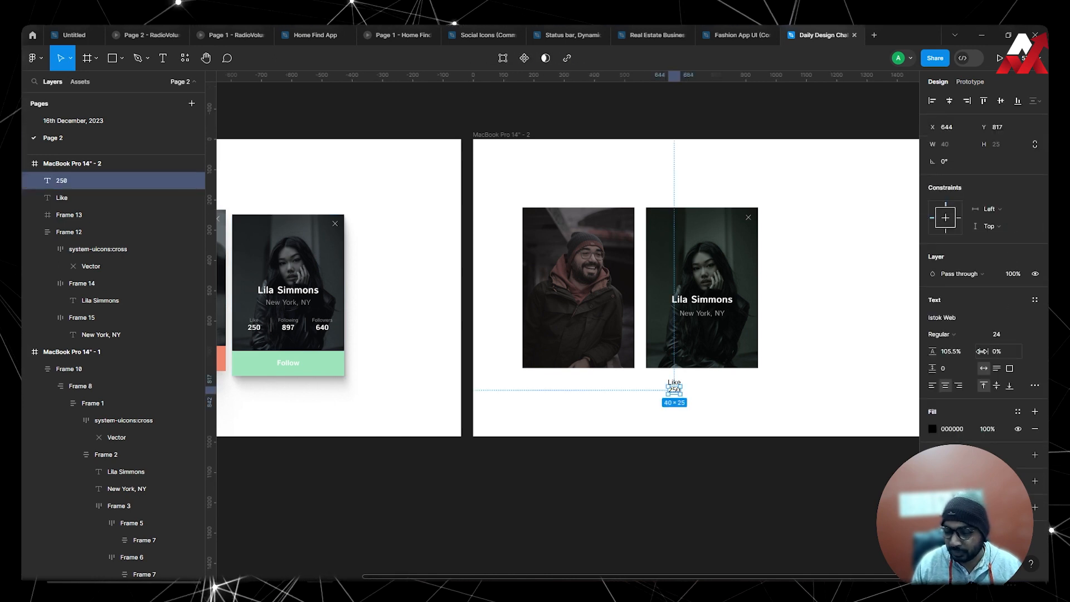
{"action": "left_click", "coordinate": [1009, 335]}
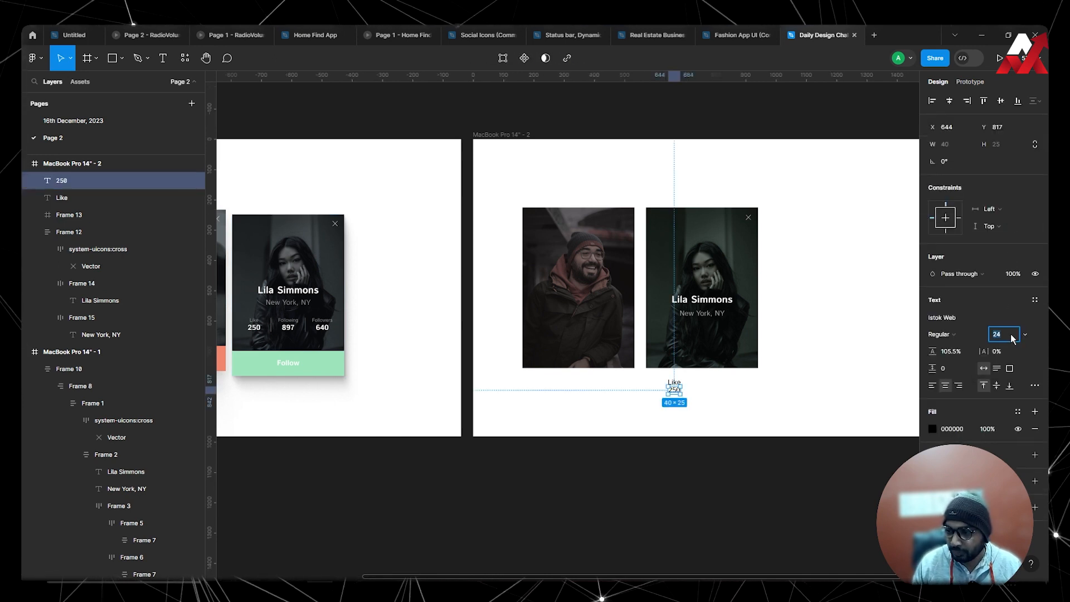
{"action": "type", "text": "32"}
{"action": "key", "text": "Return"}
{"action": "type", "text": "40"}
{"action": "key", "text": "Return"}
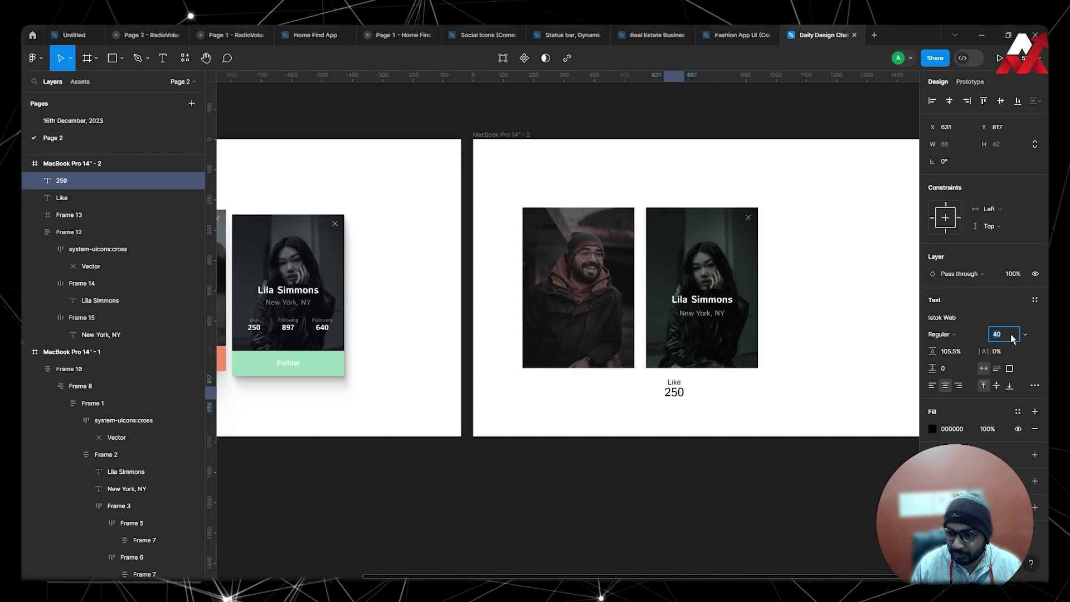
{"action": "left_click", "coordinate": [772, 392]}
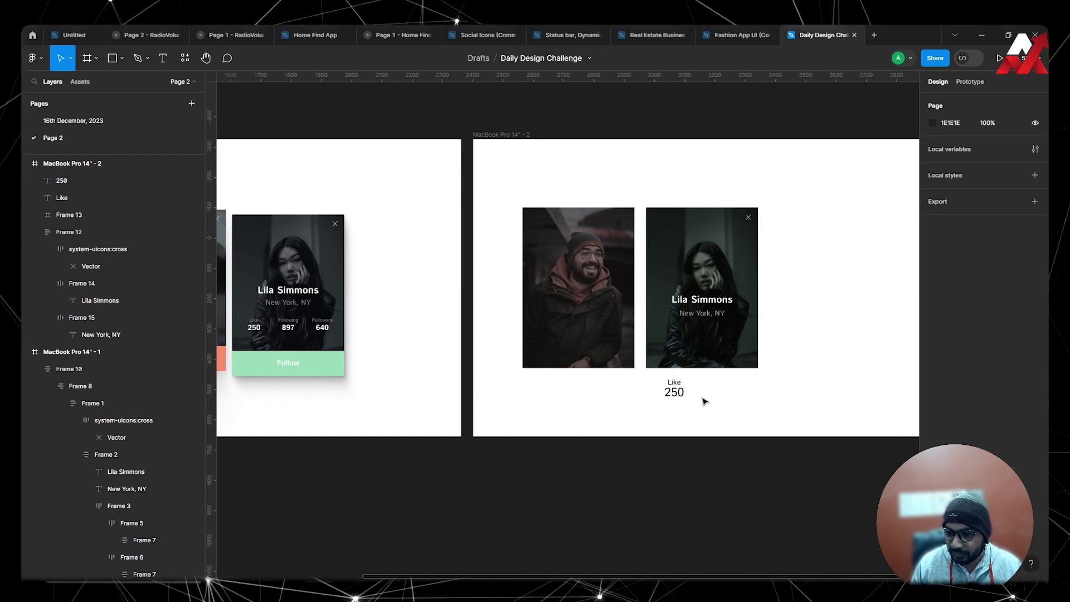
{"action": "left_click", "coordinate": [681, 394]}
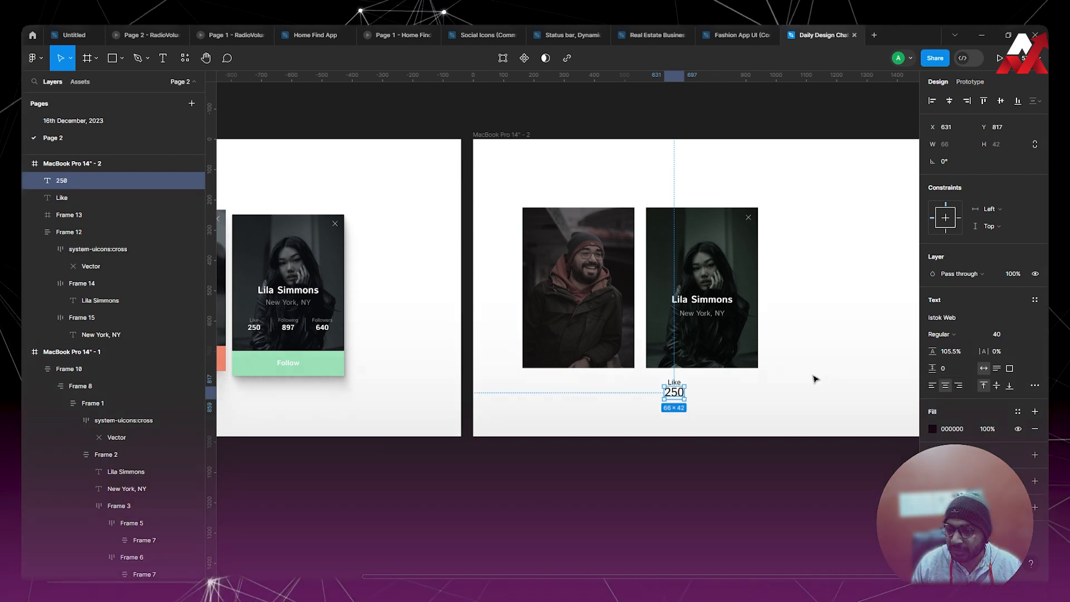
{"action": "left_click", "coordinate": [955, 337]}
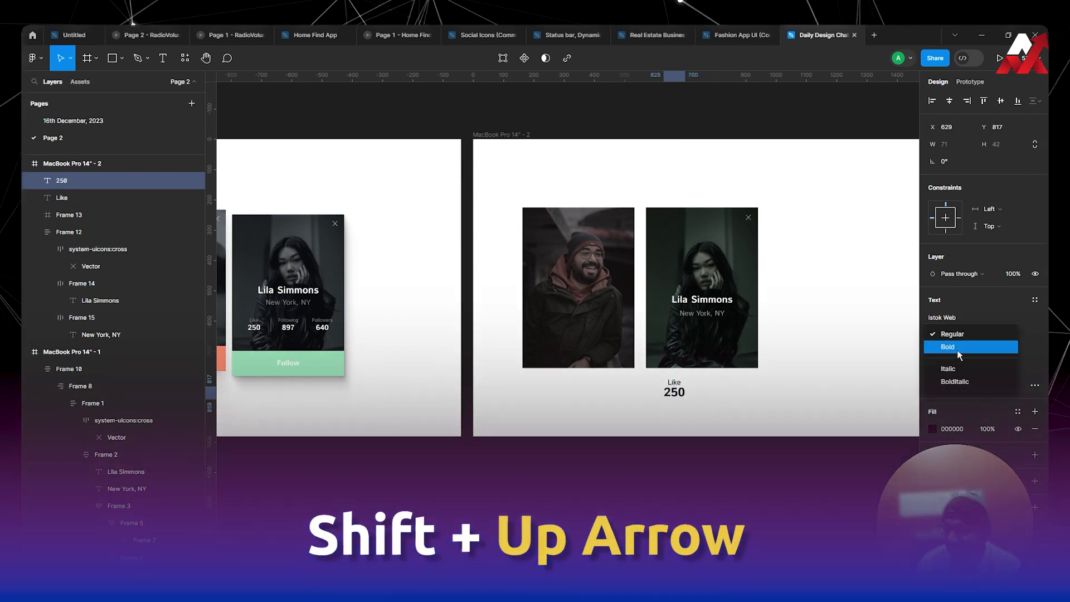
{"action": "left_click", "coordinate": [958, 350]}
{"action": "left_click", "coordinate": [756, 395]}
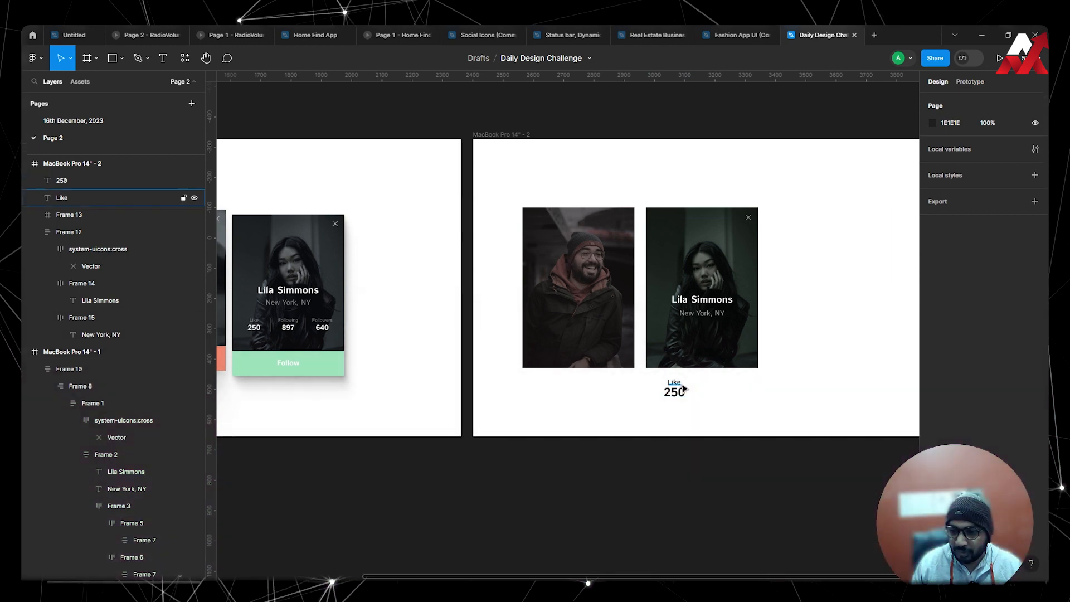
Move the "Like" and "250" texts into the woman's card under the location, wrap them in an auto layout and colour them white (FFFFFF).
{"action": "left_click_drag", "start_coordinate": [710, 408], "coordinate": [662, 330]}
{"action": "key", "text": "shift+a"}
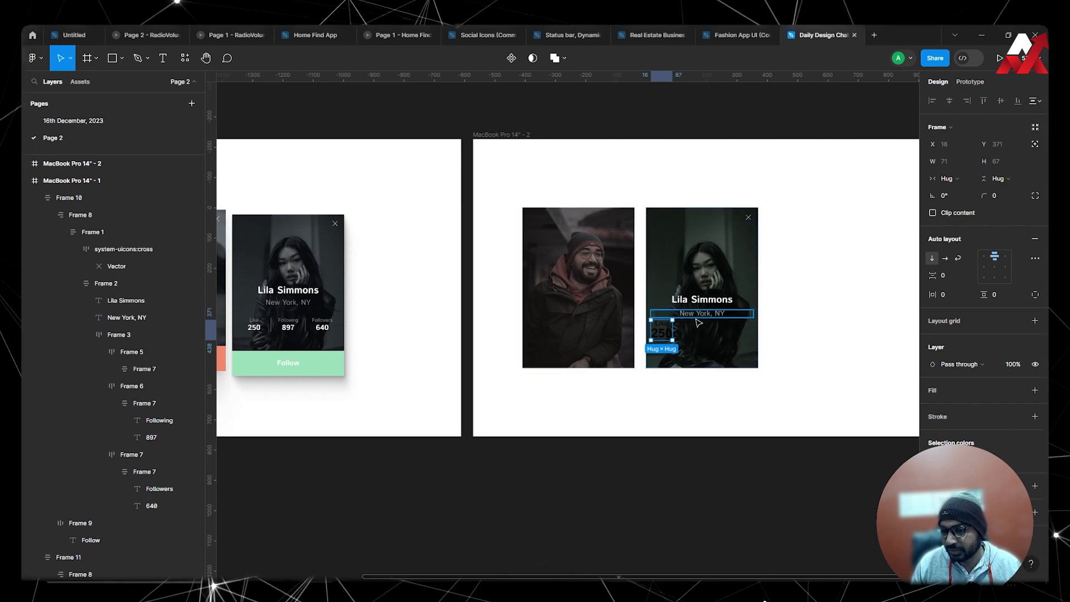
{"action": "left_click", "coordinate": [933, 460]}
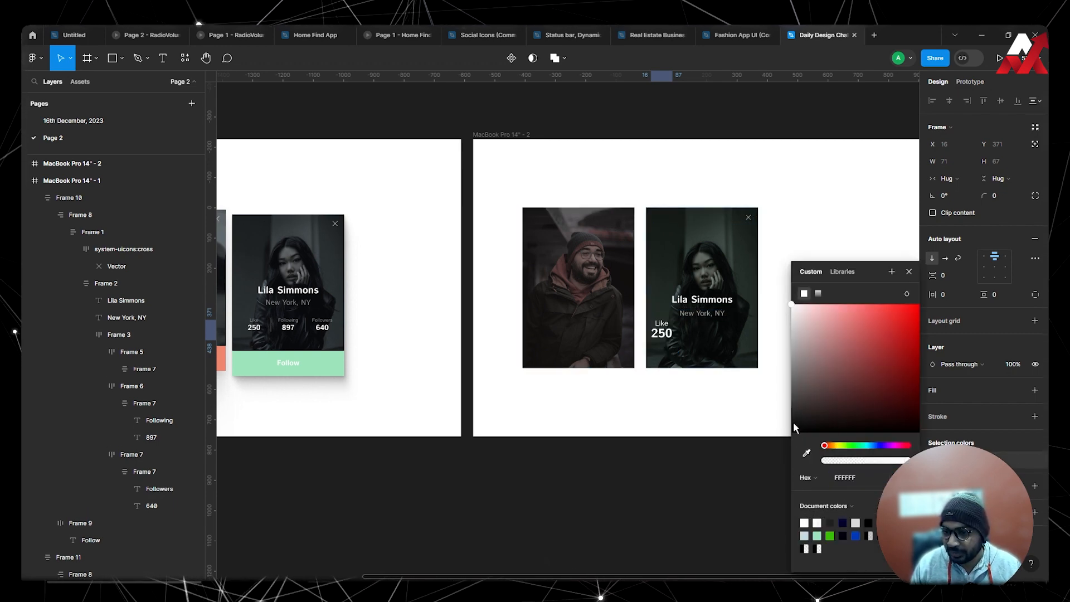
{"action": "left_click", "coordinate": [734, 394]}
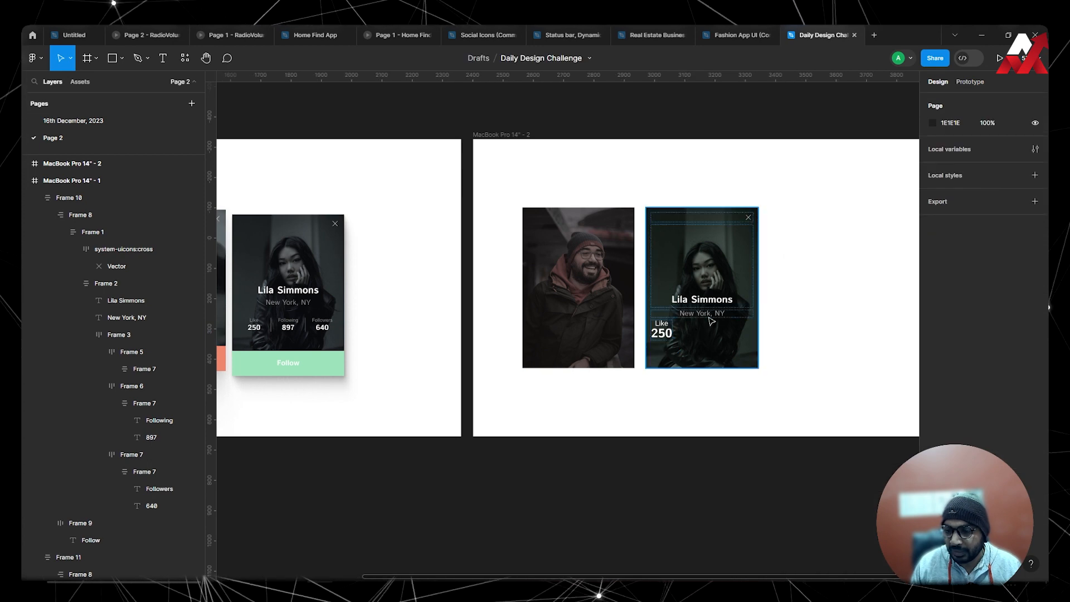
Set the font size of the "Like" label in the woman's card to 16.
{"action": "scroll", "coordinate": [662, 334], "scroll_direction": "up", "scroll_amount": 8}
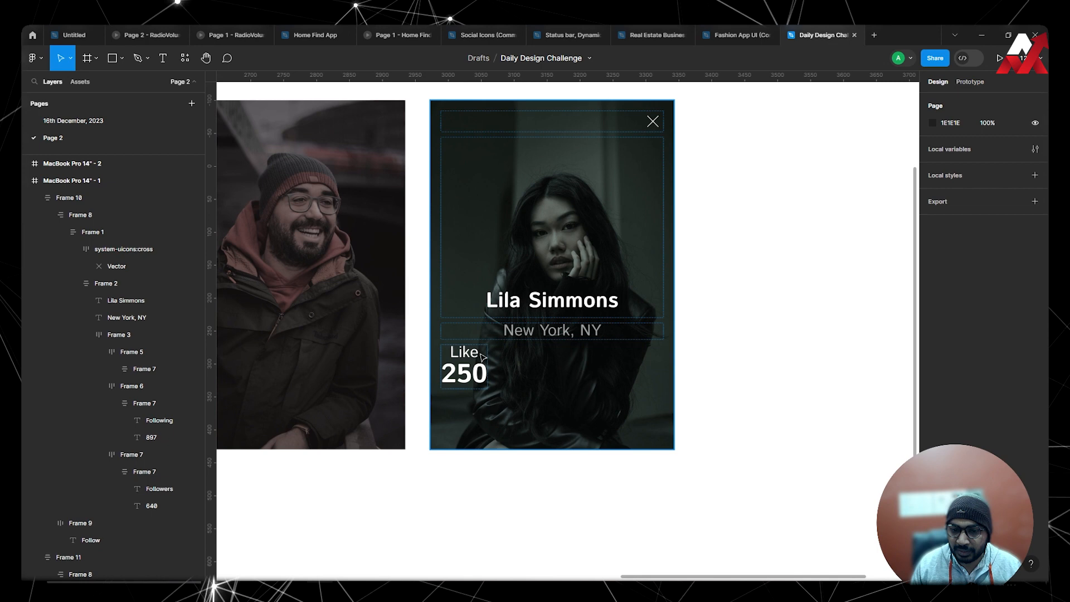
{"action": "double_click", "coordinate": [482, 356]}
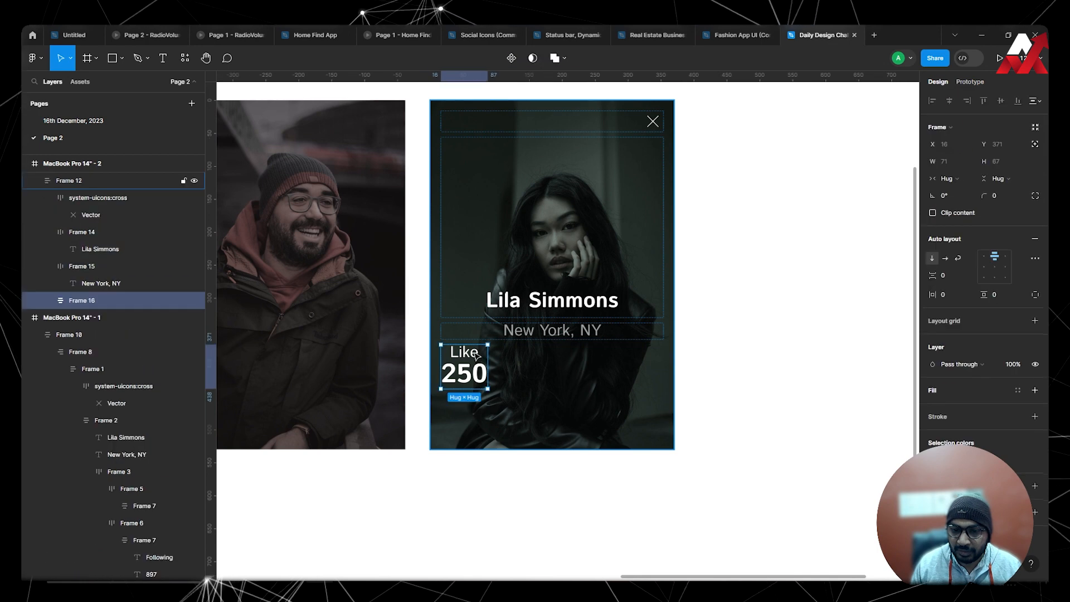
{"action": "left_click", "coordinate": [473, 353]}
{"action": "left_click", "coordinate": [998, 282]}
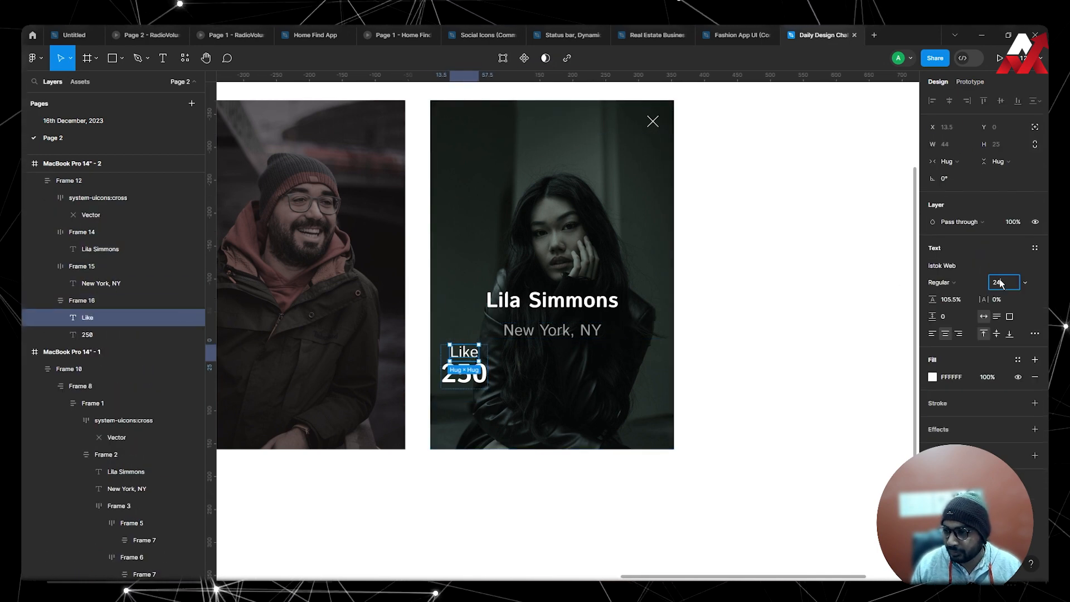
{"action": "type", "text": "16"}
{"action": "key", "text": "Return"}
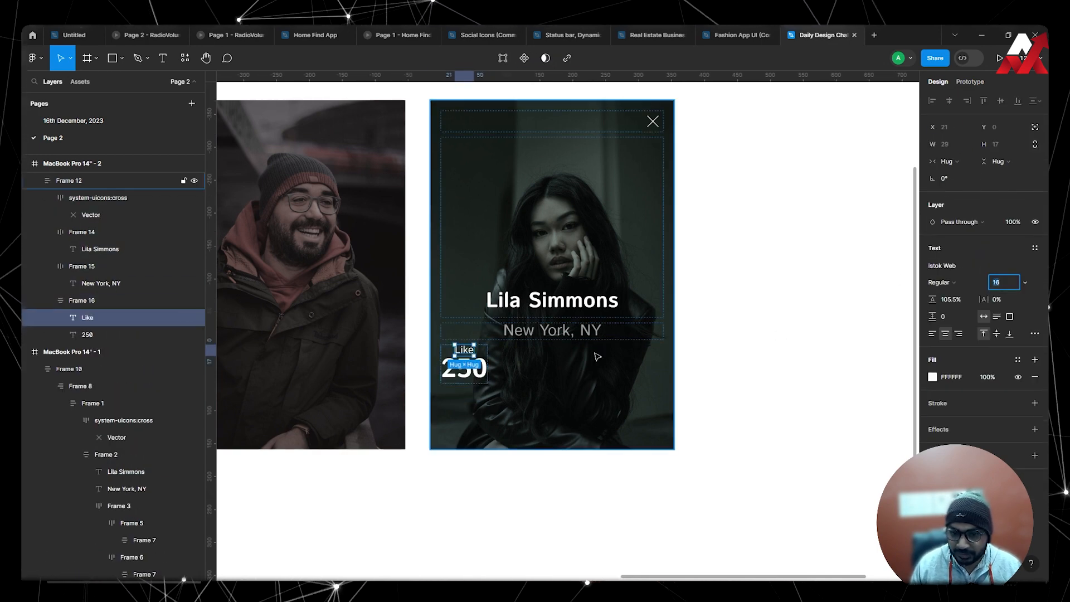
Set the font size of the "250" text in the woman's card to 32.
{"action": "left_click", "coordinate": [464, 368]}
{"action": "left_click", "coordinate": [1012, 286]}
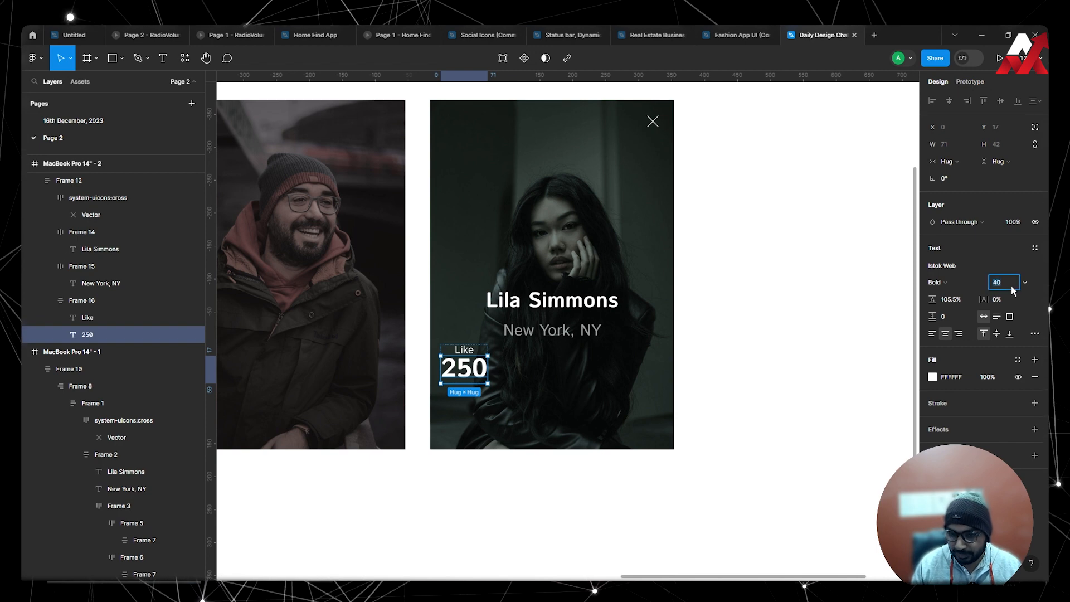
{"action": "type", "text": "32"}
{"action": "key", "text": "Return"}
{"action": "left_click", "coordinate": [832, 318]}
Set the width of the frame holding "Like" and "250" to Fill container.
{"action": "scroll", "coordinate": [625, 352], "scroll_direction": "down", "scroll_amount": 3}
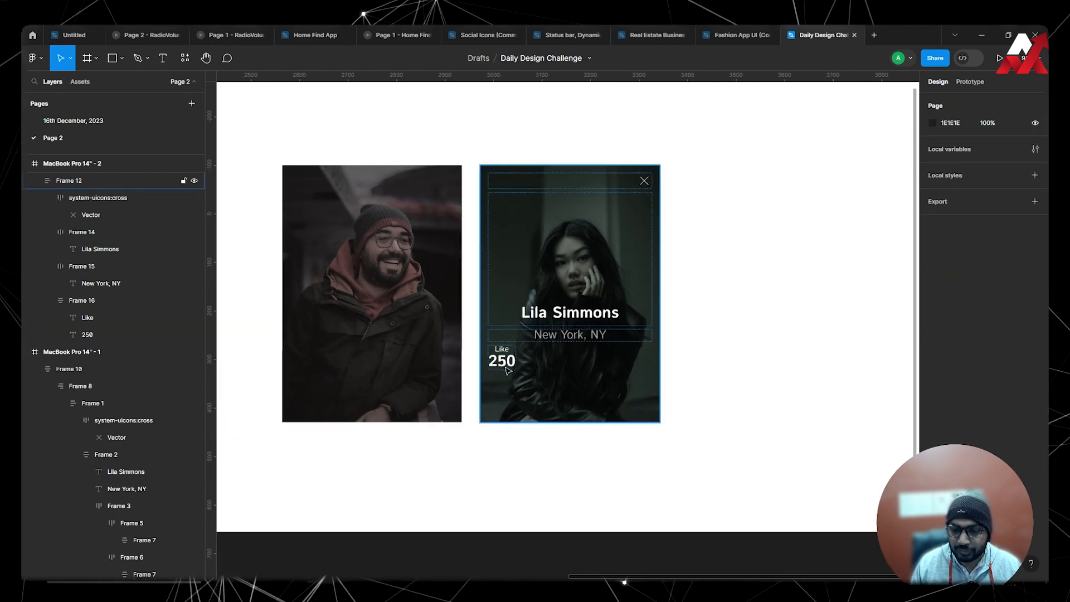
{"action": "double_click", "coordinate": [503, 359]}
{"action": "left_click", "coordinate": [966, 177]}
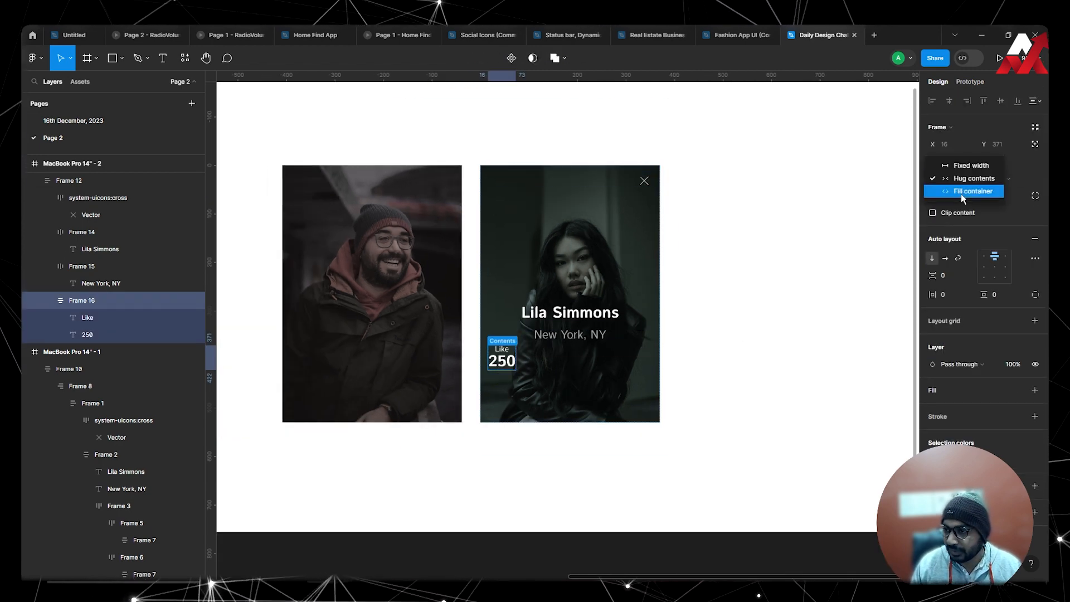
{"action": "left_click", "coordinate": [964, 188]}
{"action": "left_click", "coordinate": [672, 351]}
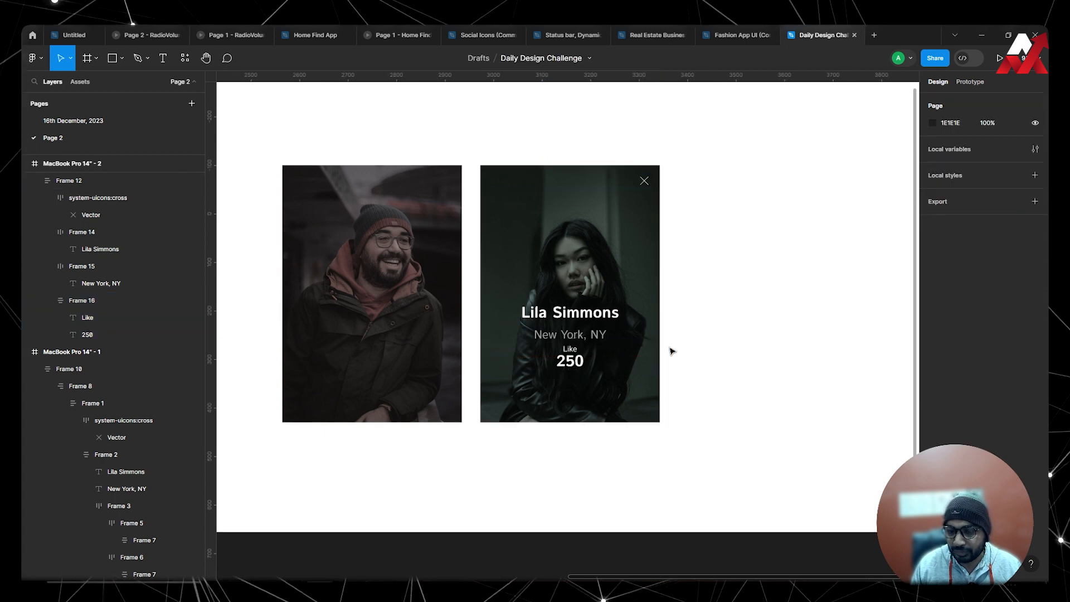
Set the vertical padding of the frame holding "Like" and "250" to 16.
{"action": "double_click", "coordinate": [599, 361]}
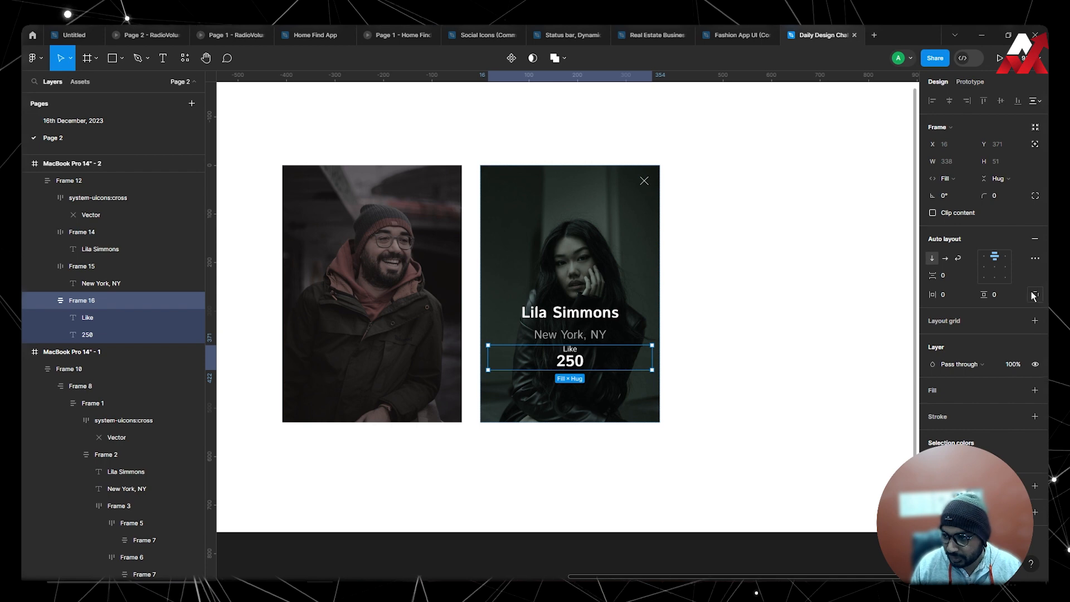
{"action": "left_click", "coordinate": [999, 295]}
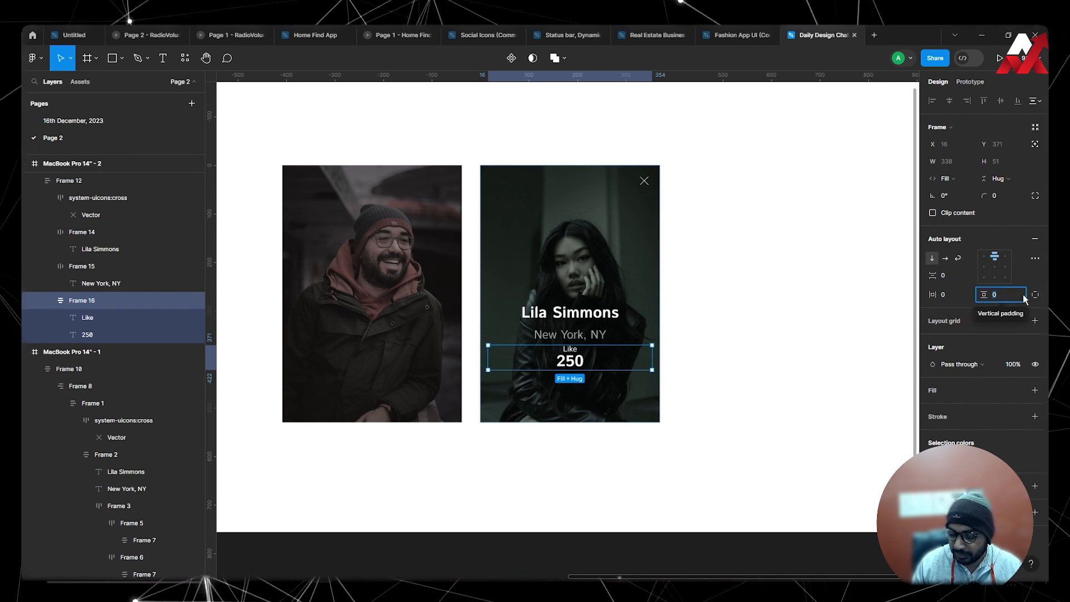
{"action": "type", "text": "8"}
{"action": "key", "text": "Return"}
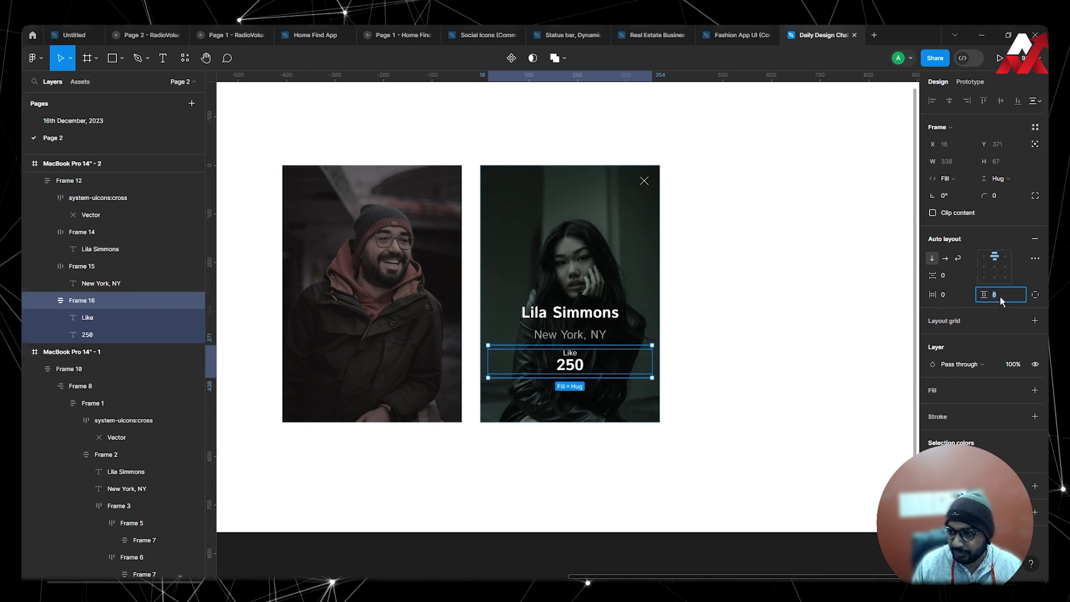
{"action": "type", "text": "16"}
{"action": "key", "text": "Return"}
{"action": "left_click", "coordinate": [837, 301]}
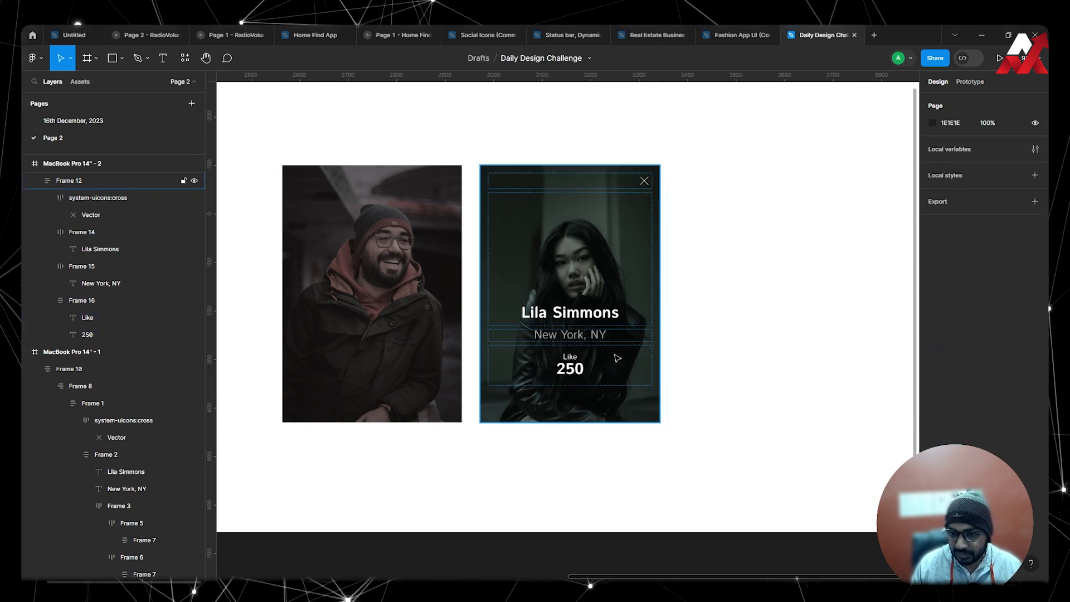
Duplicate the "Like 250" frame and wrap both copies in a horizontal auto layout so they sit side by side.
{"action": "left_click", "coordinate": [618, 358]}
{"action": "double_click", "coordinate": [586, 365]}
{"action": "double_click", "coordinate": [580, 368]}
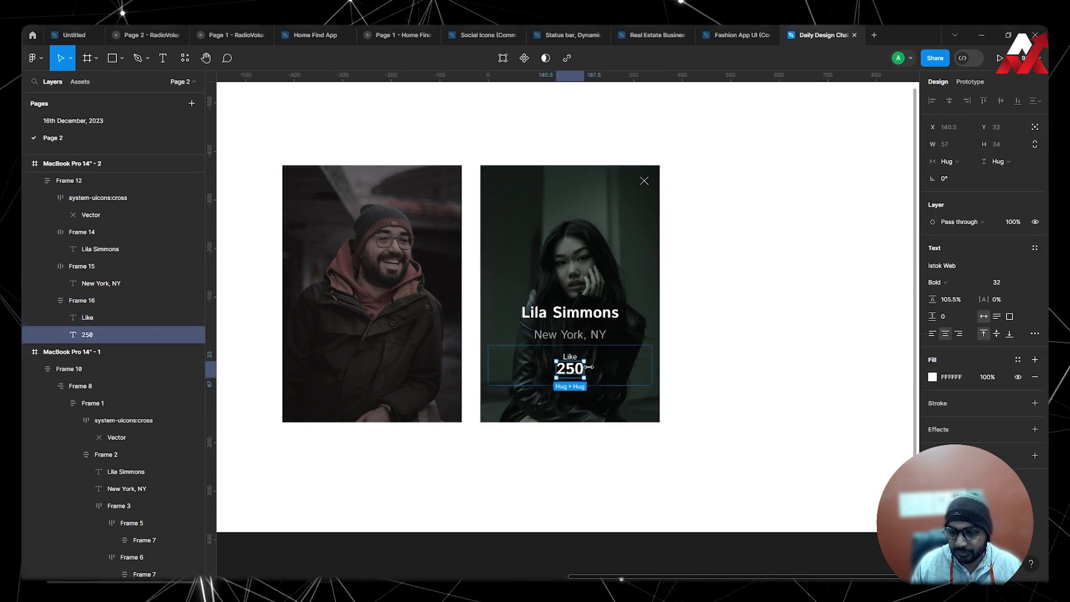
{"action": "left_click", "coordinate": [741, 356]}
{"action": "double_click", "coordinate": [586, 369]}
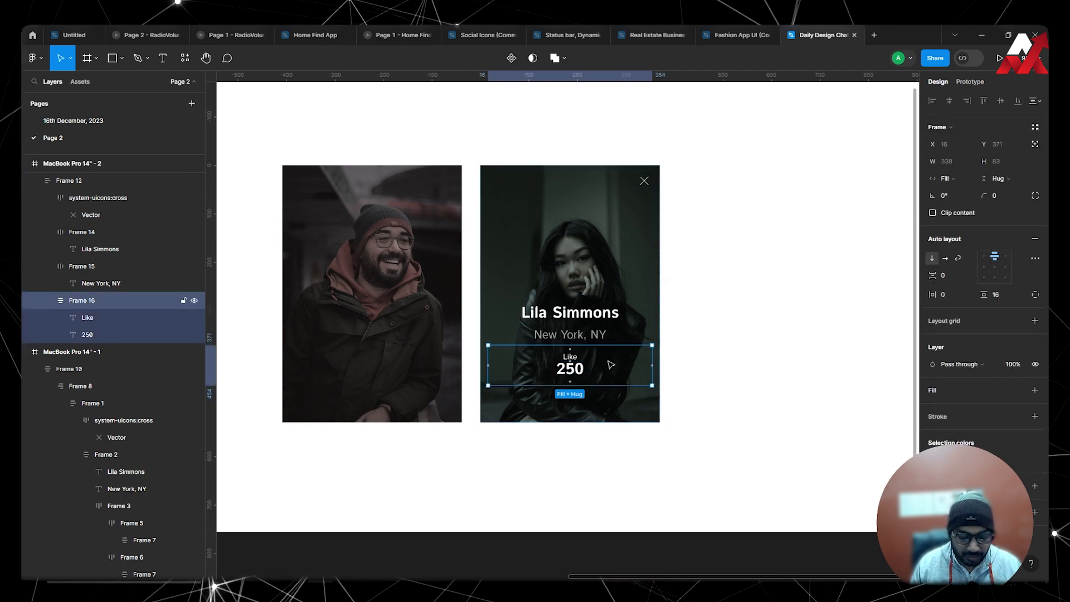
{"action": "key", "text": "ctrl+d"}
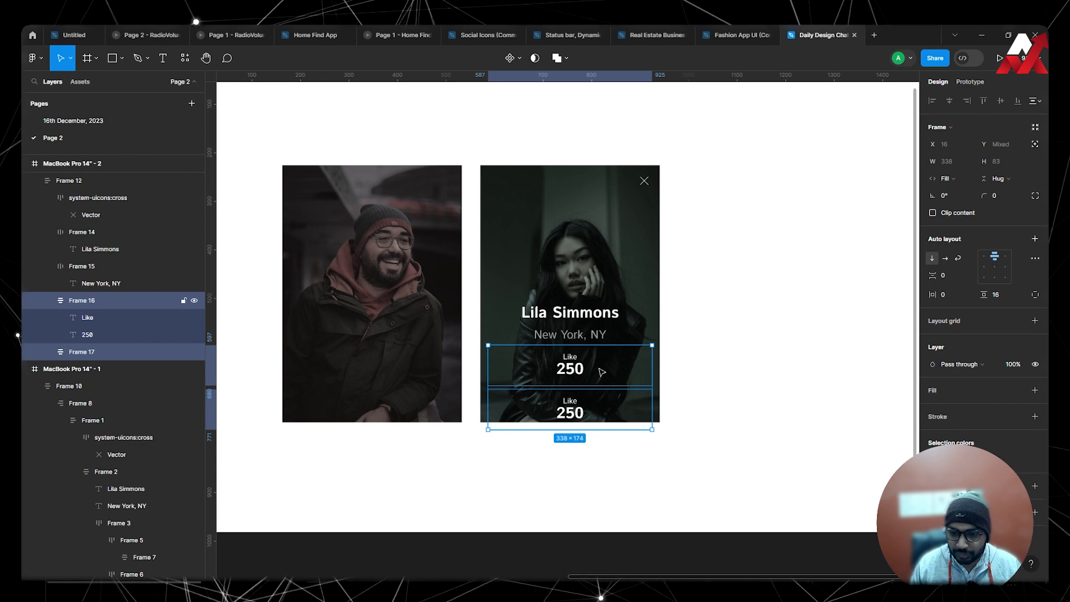
{"action": "key", "text": "shift+a"}
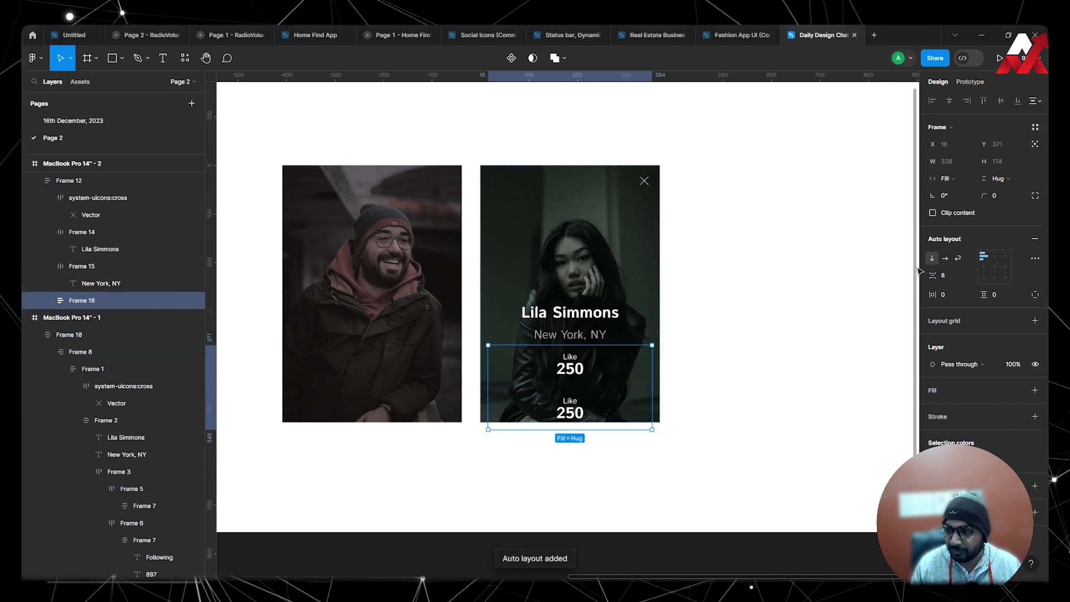
{"action": "left_click", "coordinate": [946, 258]}
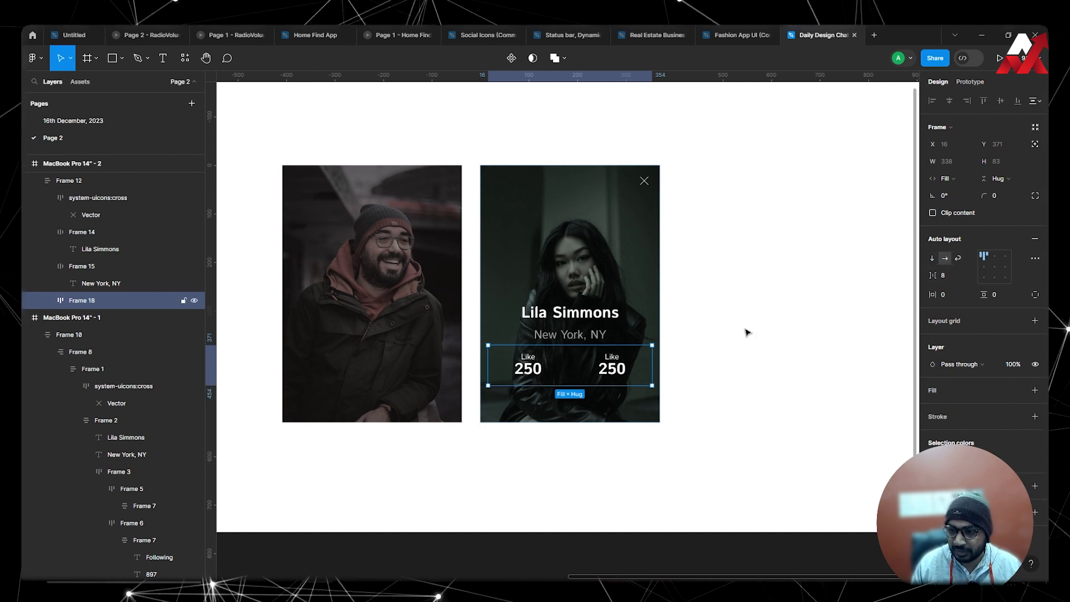
Duplicate the "Like 250" frame within the woman's stats row to make a third column.
{"action": "left_click", "coordinate": [688, 377]}
{"action": "left_click", "coordinate": [618, 375]}
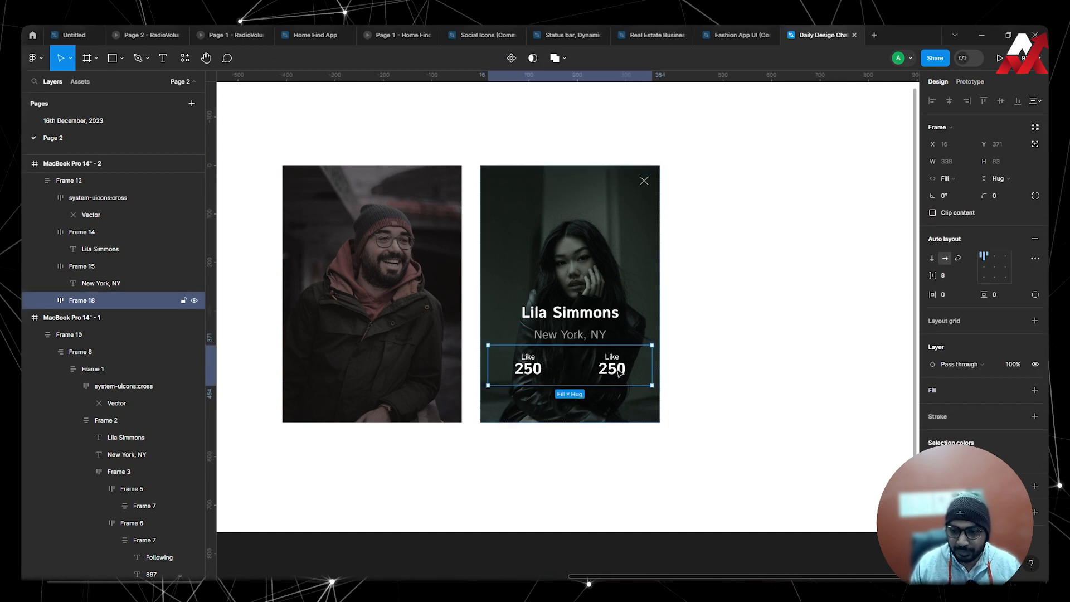
{"action": "left_click", "coordinate": [613, 369]}
{"action": "key", "text": "ctrl+d"}
{"action": "left_click", "coordinate": [750, 370]}
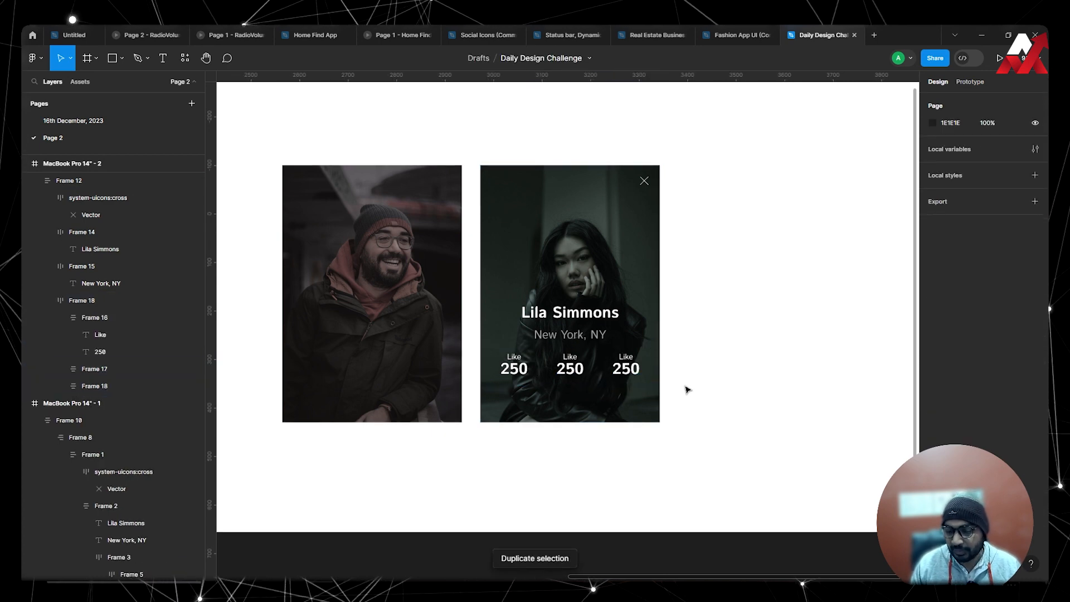
Set the opacity of all three "Like" labels in the stats row to 60%.
{"action": "left_click", "coordinate": [515, 357], "text": "ctrl"}
{"action": "key", "text": "5"}
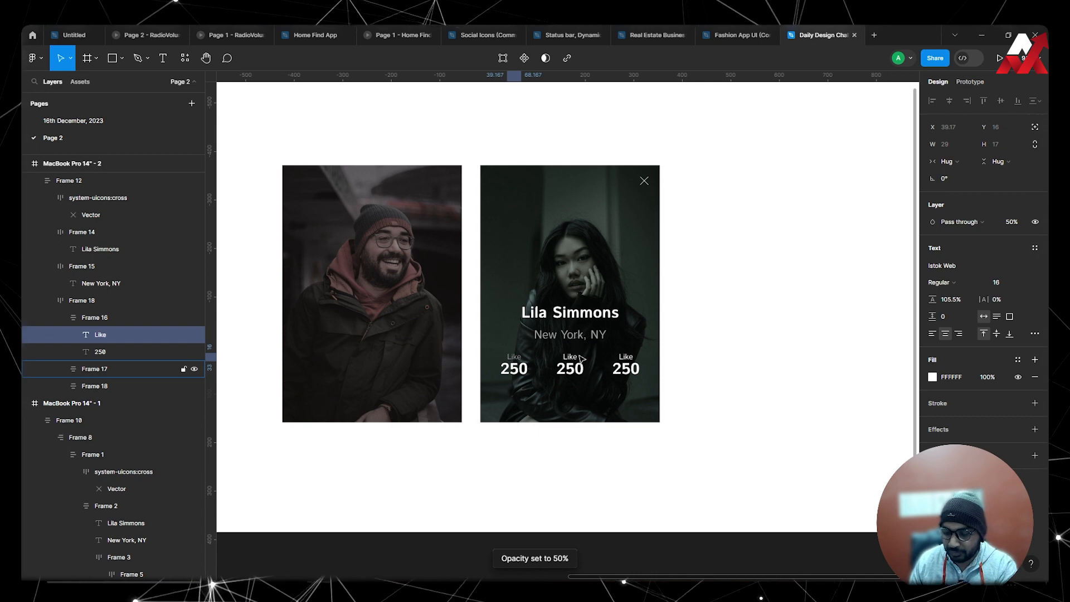
{"action": "key", "text": "8"}
{"action": "key", "text": "6"}
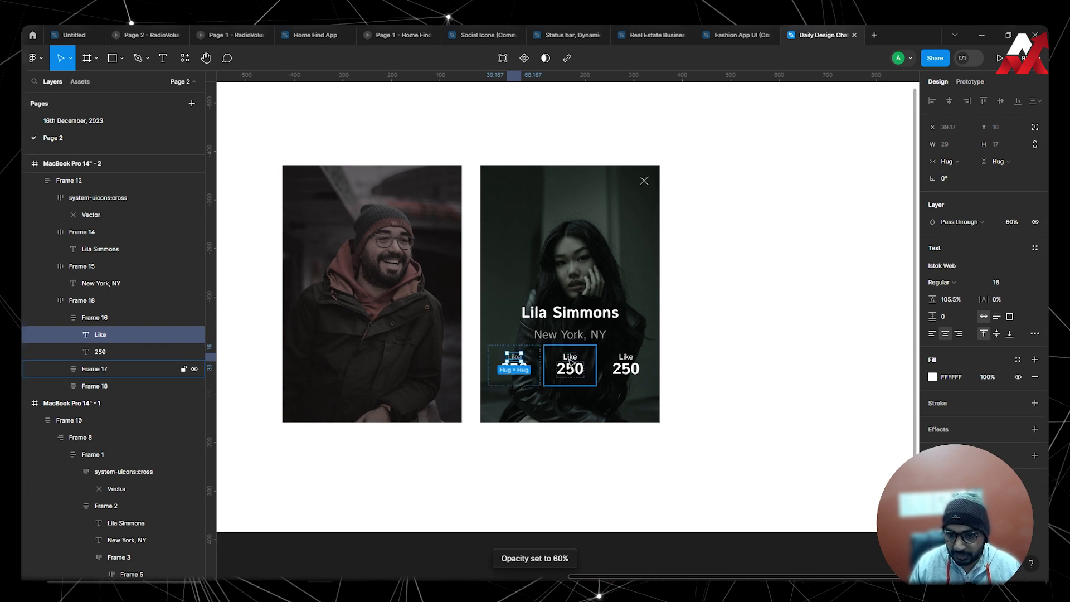
{"action": "left_click", "coordinate": [572, 357], "text": "ctrl"}
{"action": "key", "text": "6"}
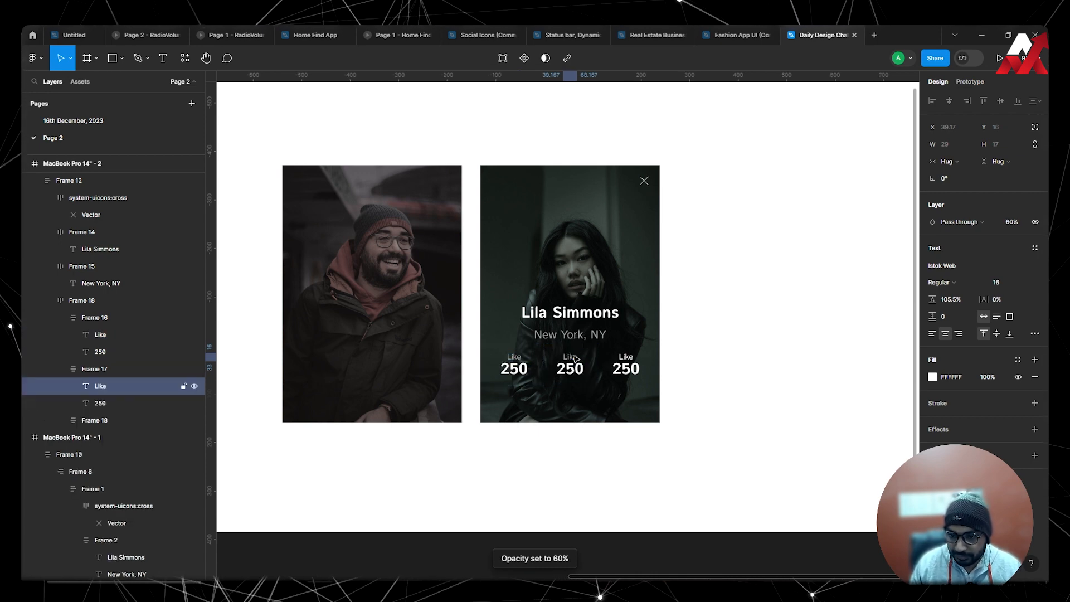
{"action": "left_click", "coordinate": [626, 358], "text": "ctrl"}
{"action": "key", "text": "6"}
{"action": "left_click", "coordinate": [714, 363]}
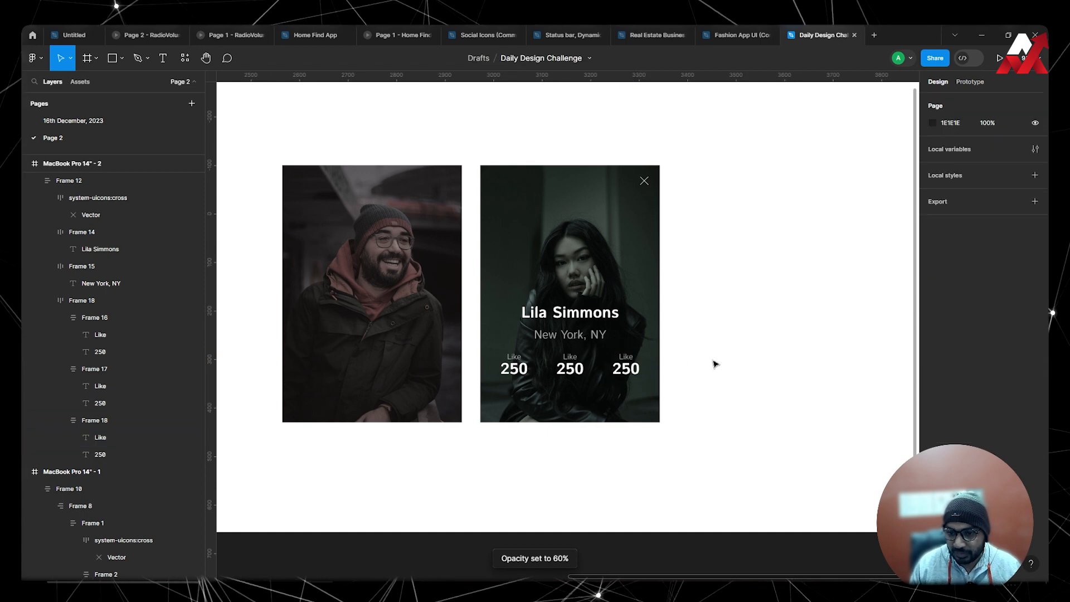
Change the middle stat's label to "Following" and its number to 897.
{"action": "scroll", "coordinate": [703, 356], "scroll_direction": "down", "scroll_amount": 2, "text": "ctrl"}
{"action": "left_click_drag", "start_coordinate": [511, 406], "coordinate": [605, 399]}
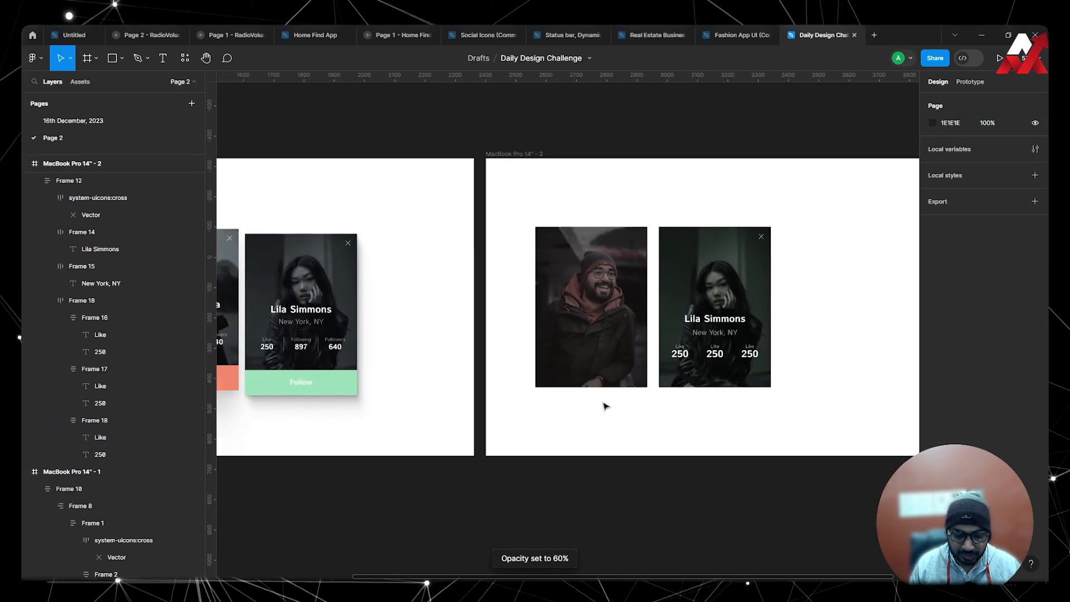
{"action": "key", "text": "t"}
{"action": "left_click", "coordinate": [714, 347]}
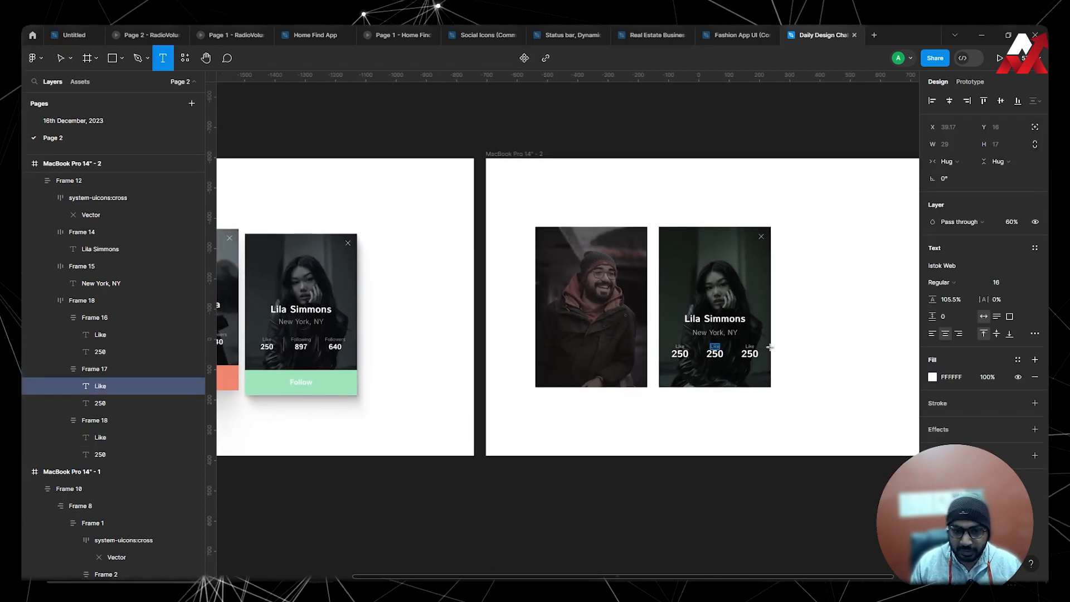
{"action": "type", "text": "Foll"}
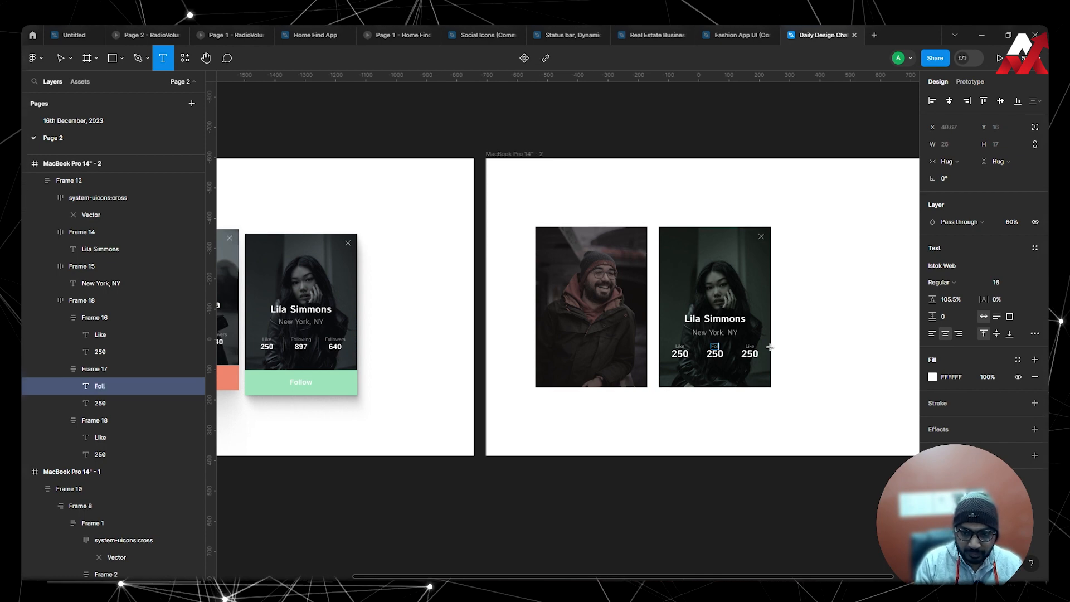
{"action": "type", "text": "owing"}
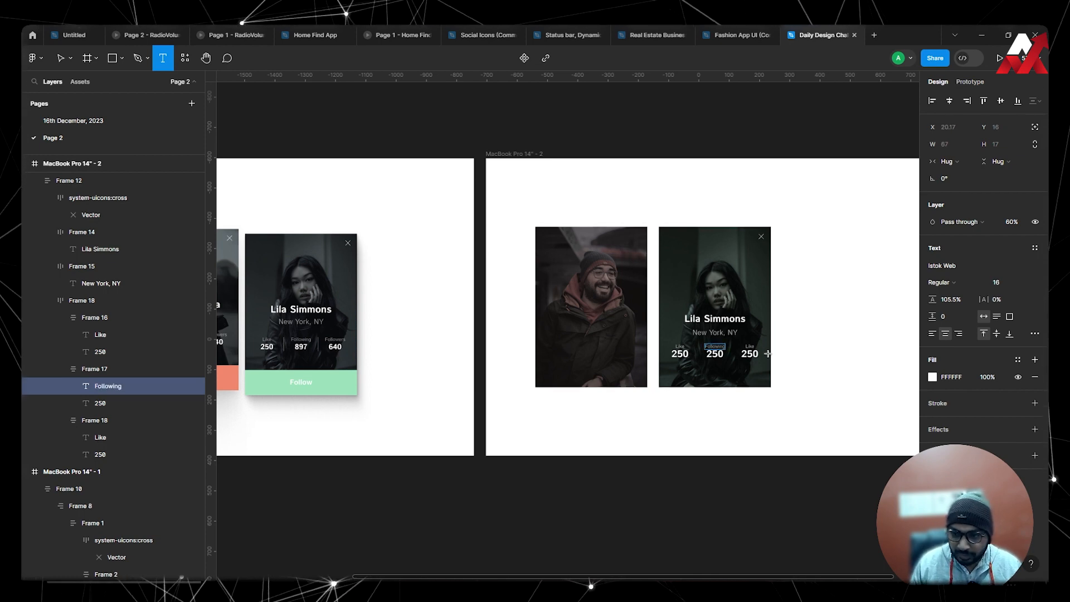
{"action": "double_click", "coordinate": [715, 354]}
{"action": "type", "text": "897"}
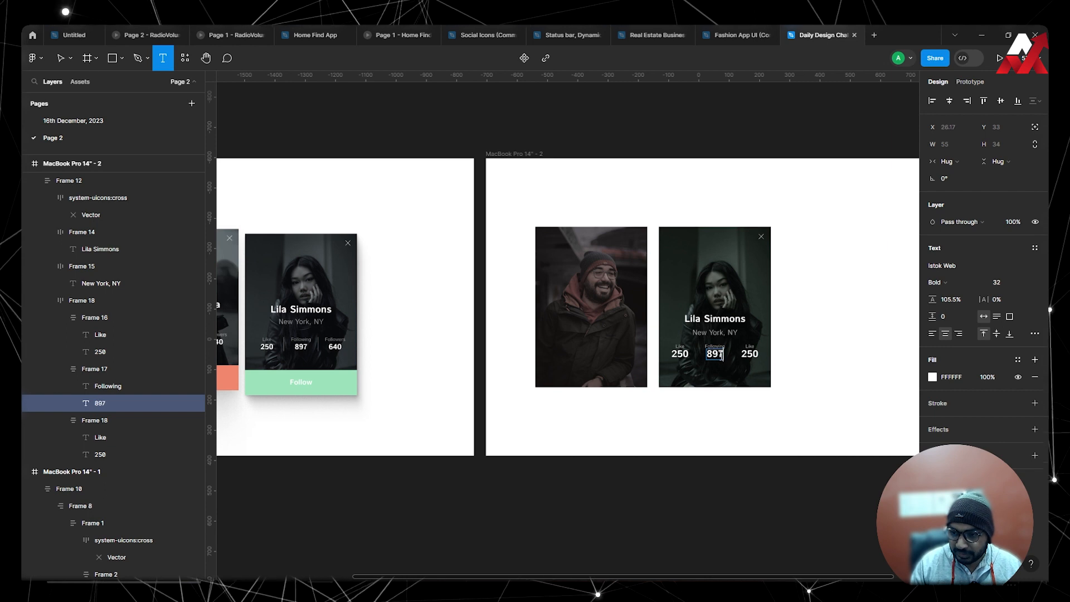
{"action": "left_click", "coordinate": [751, 348]}
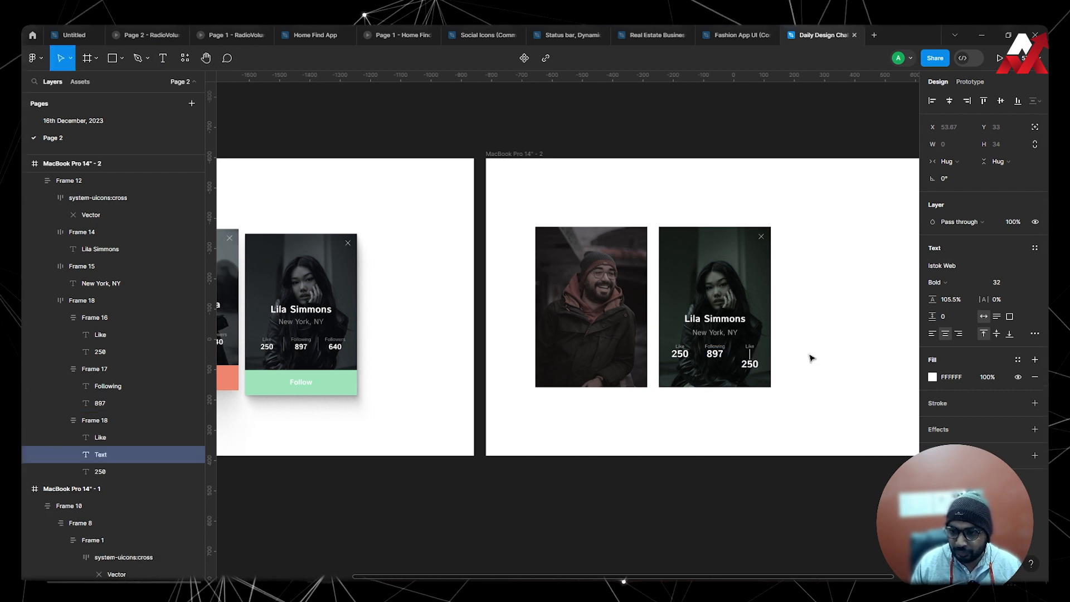
{"action": "key", "text": "Escape"}
{"action": "key", "text": "t"}
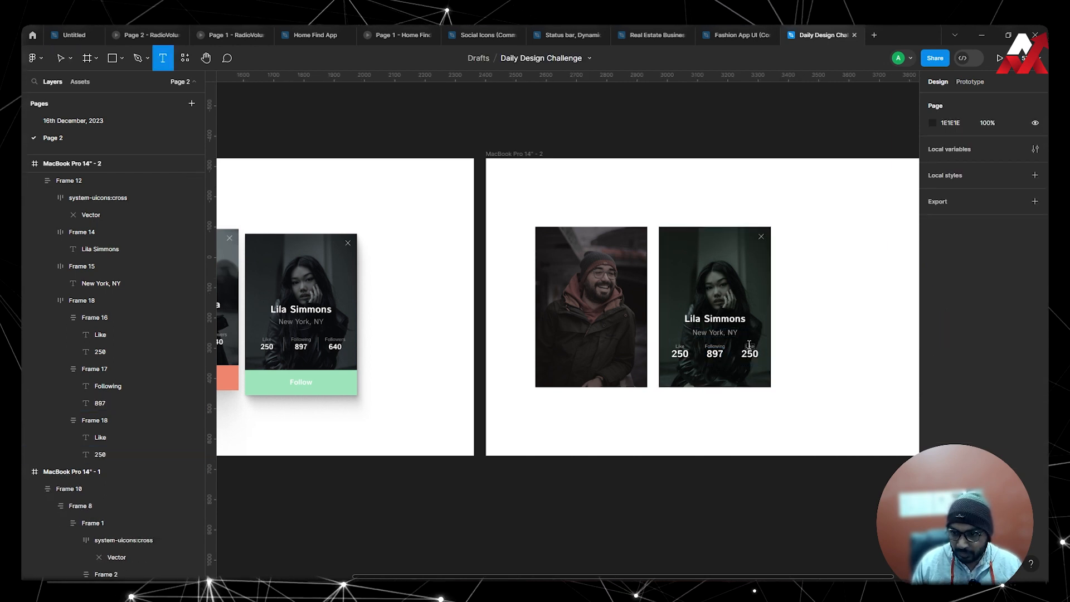
{"action": "left_click", "coordinate": [751, 348]}
{"action": "key", "text": "Escape"}
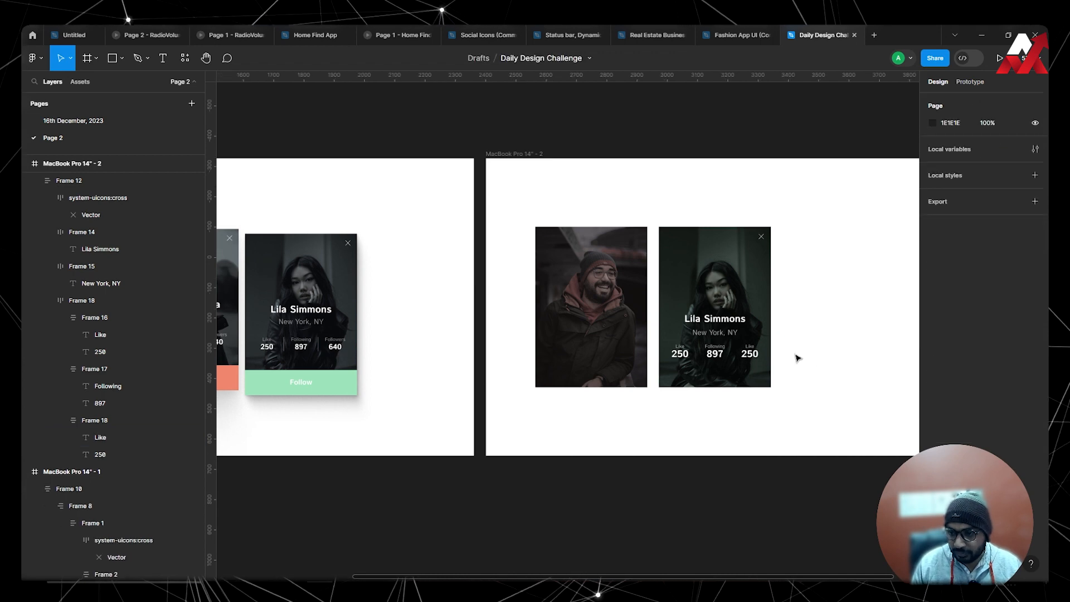
Change the third stat's label to "Followers" and its number to 640.
{"action": "scroll", "coordinate": [754, 350], "scroll_direction": "up", "scroll_amount": 3}
{"action": "key", "text": "t"}
{"action": "double_click", "coordinate": [747, 344]}
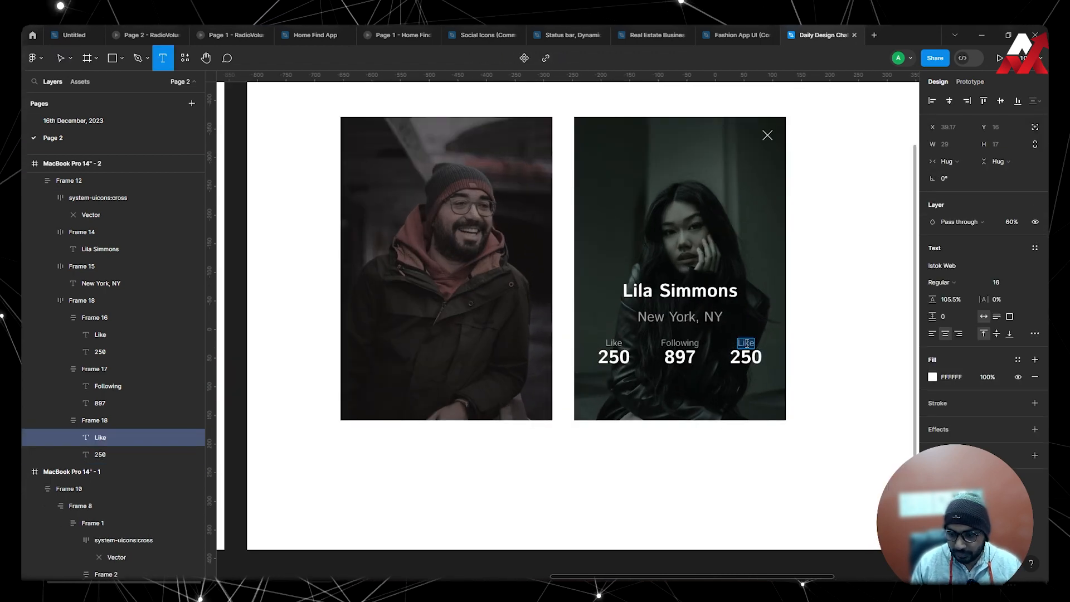
{"action": "type", "text": "Followers"}
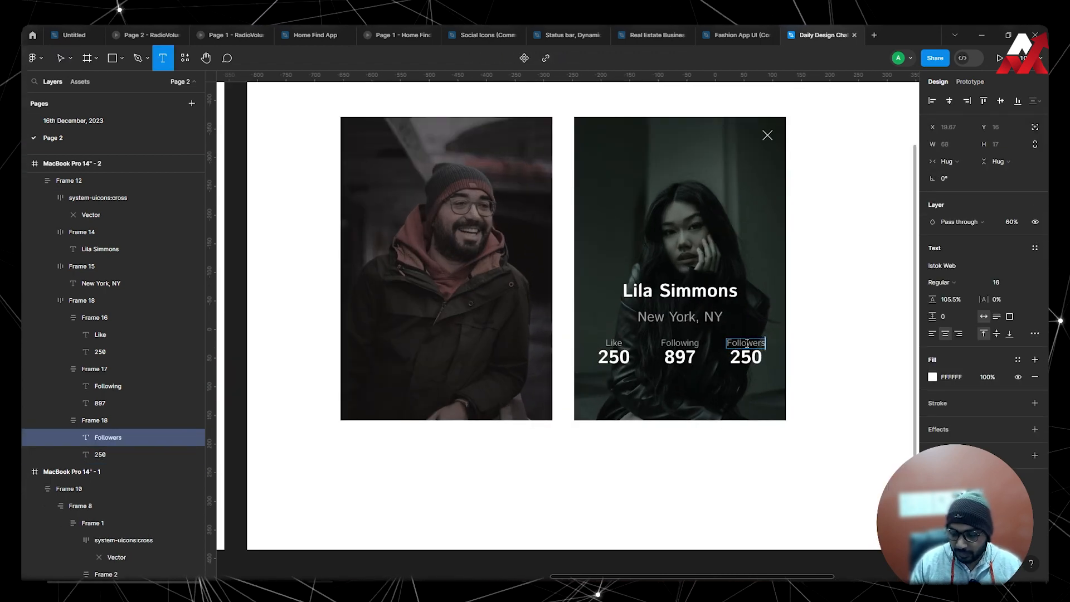
{"action": "key", "text": "ctrl+minus"}
{"action": "double_click", "coordinate": [653, 341]}
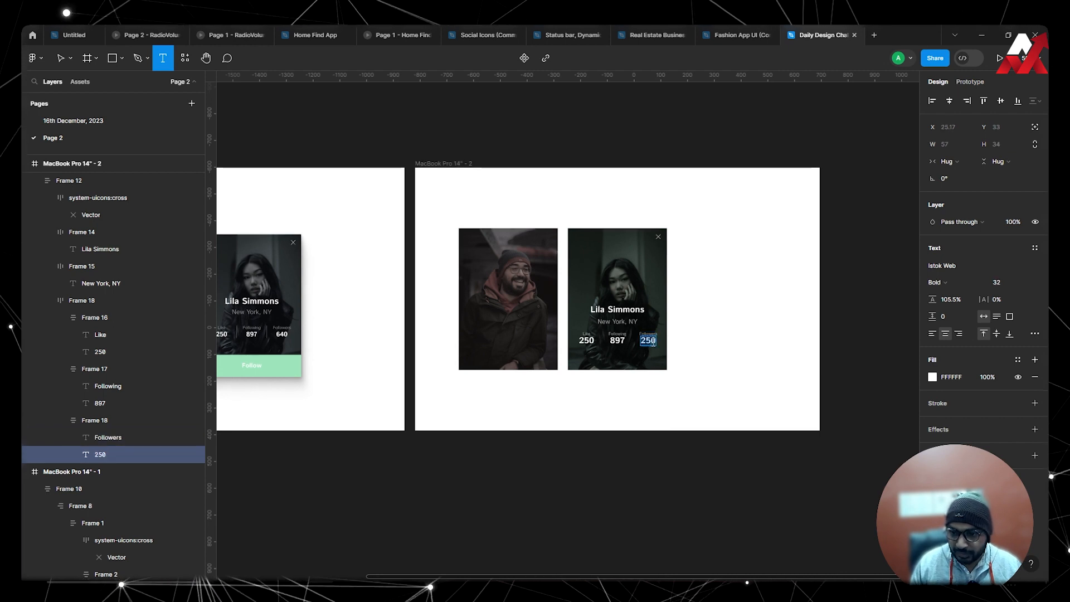
{"action": "key", "text": "Escape"}
{"action": "key", "text": "Escape"}
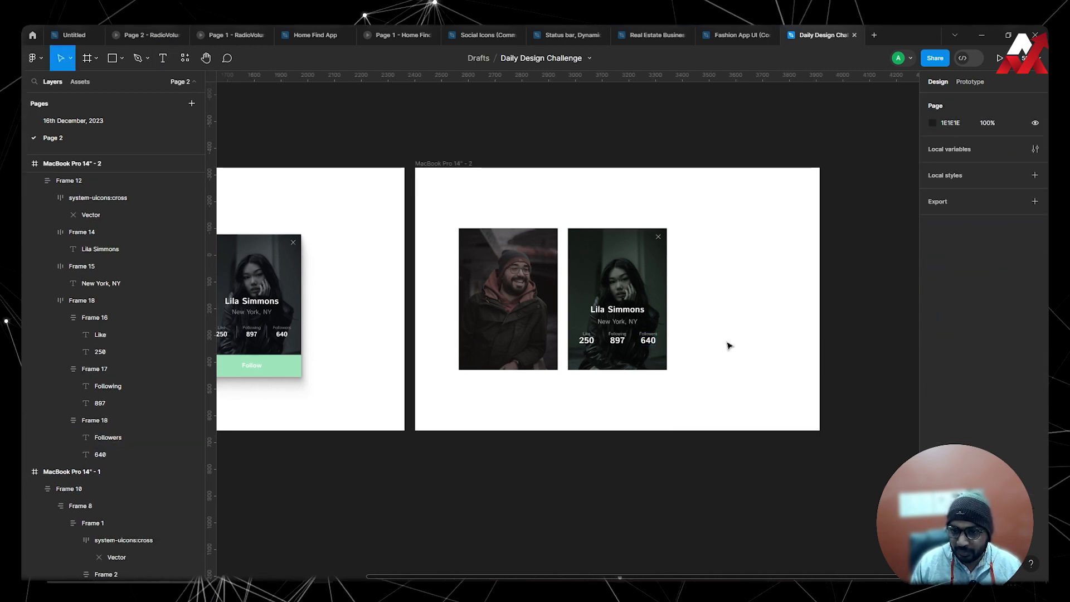
Add a white (FFFFFF) stroke to only the right side of the frame holding "Like" and "250".
{"action": "scroll", "coordinate": [727, 344], "scroll_direction": "left", "scroll_amount": 2}
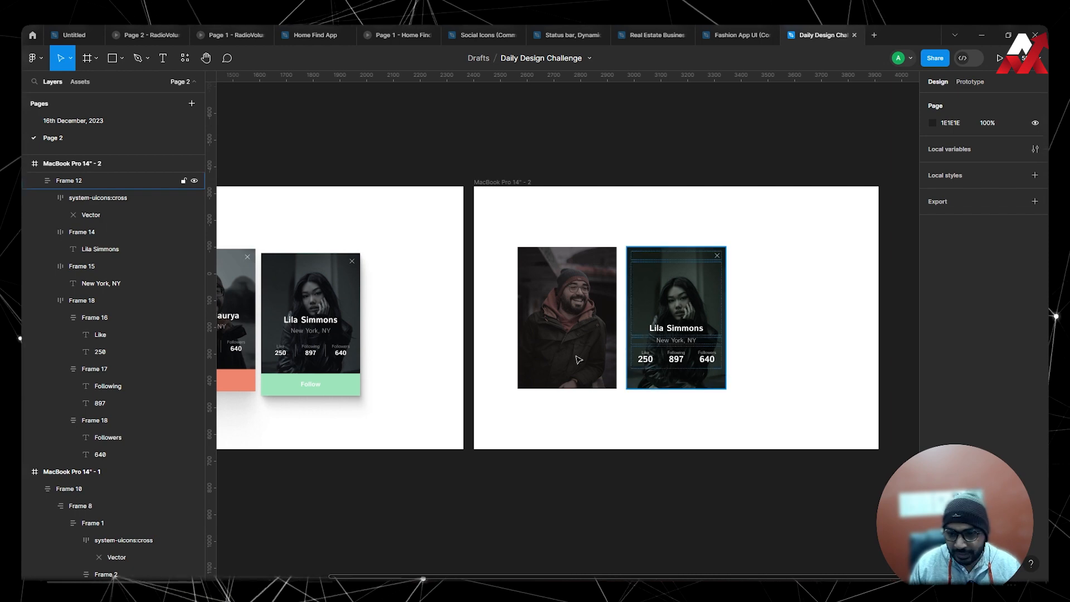
{"action": "scroll", "coordinate": [306, 352], "scroll_direction": "up", "scroll_amount": 2}
{"action": "scroll", "coordinate": [374, 366], "scroll_direction": "right", "scroll_amount": 5}
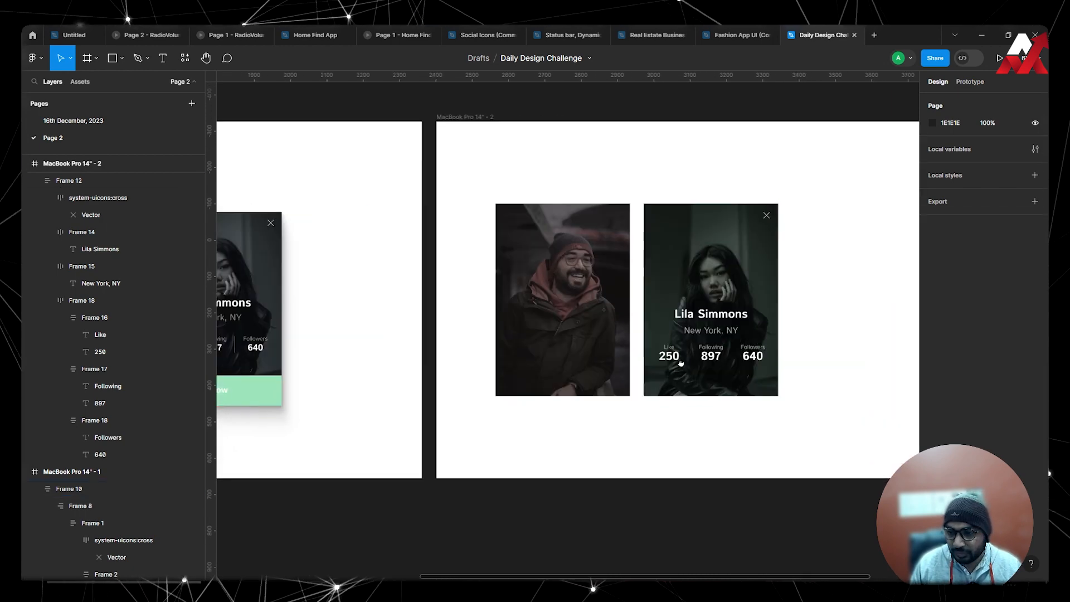
{"action": "scroll", "coordinate": [687, 370], "scroll_direction": "up", "scroll_amount": 2}
{"action": "double_click", "coordinate": [531, 359]}
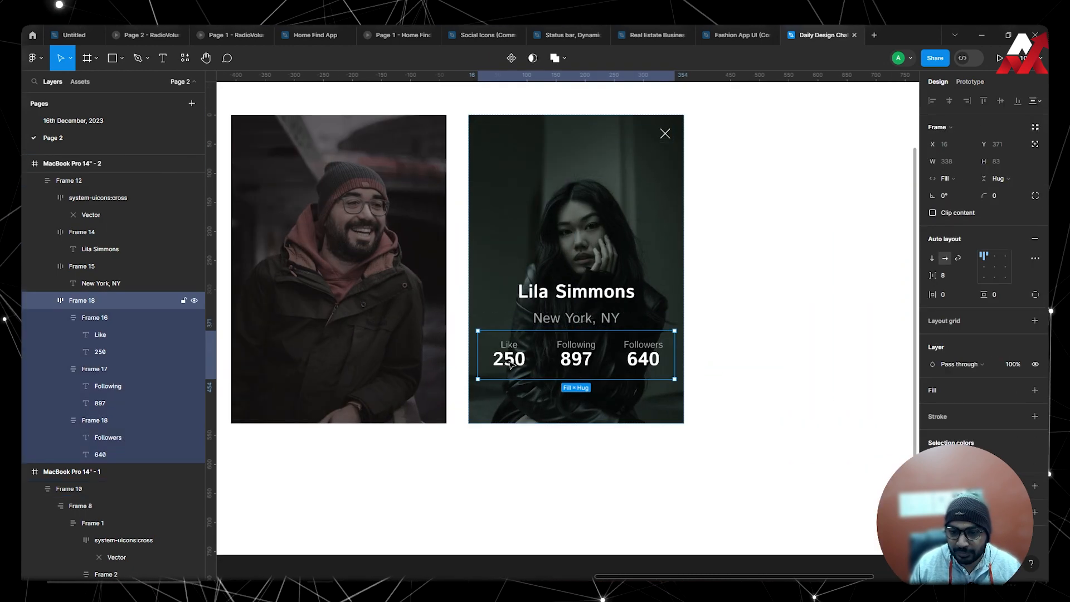
{"action": "left_click", "coordinate": [521, 359]}
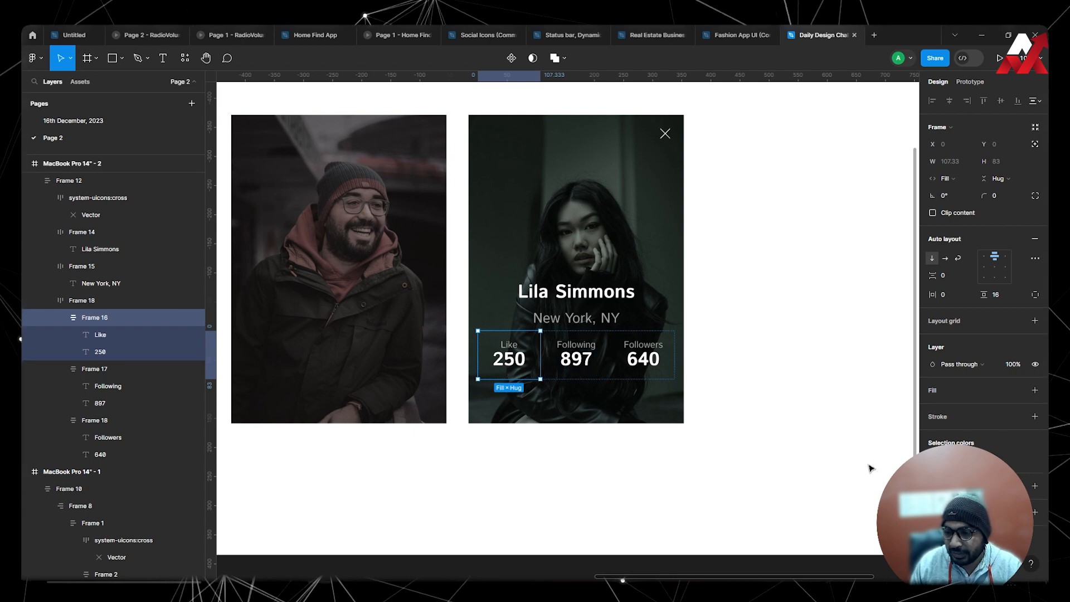
{"action": "left_click", "coordinate": [1035, 417]}
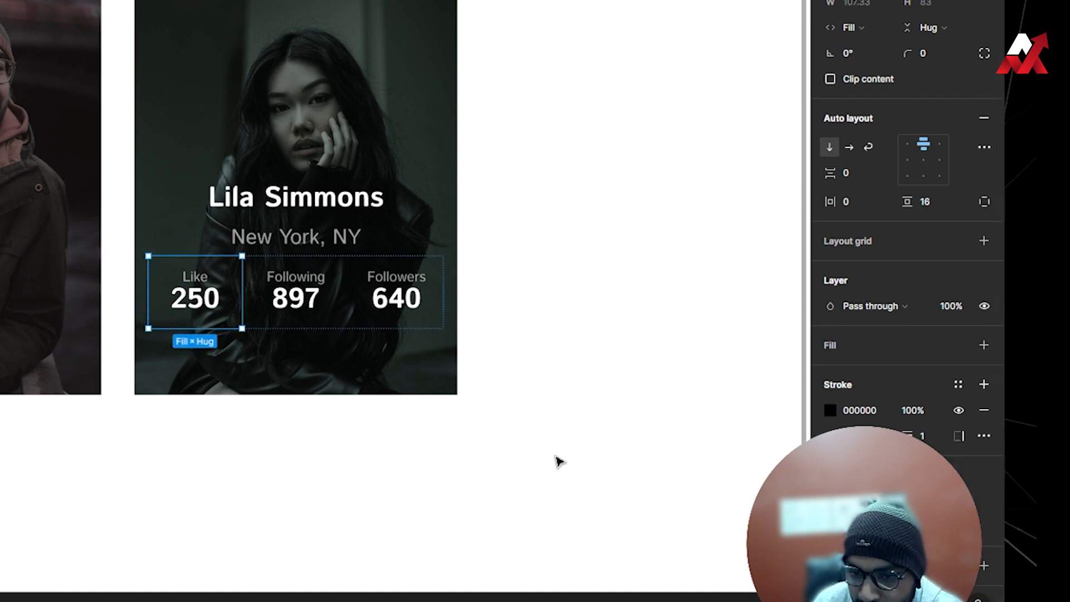
{"action": "left_click", "coordinate": [830, 411]}
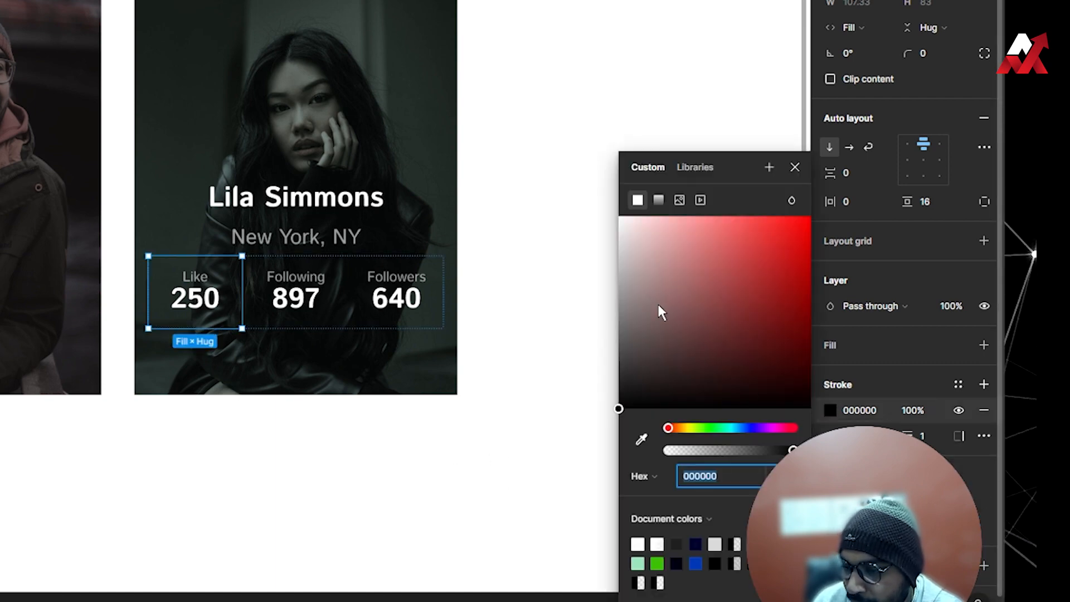
{"action": "left_click_drag", "start_coordinate": [828, 342], "coordinate": [764, 298]}
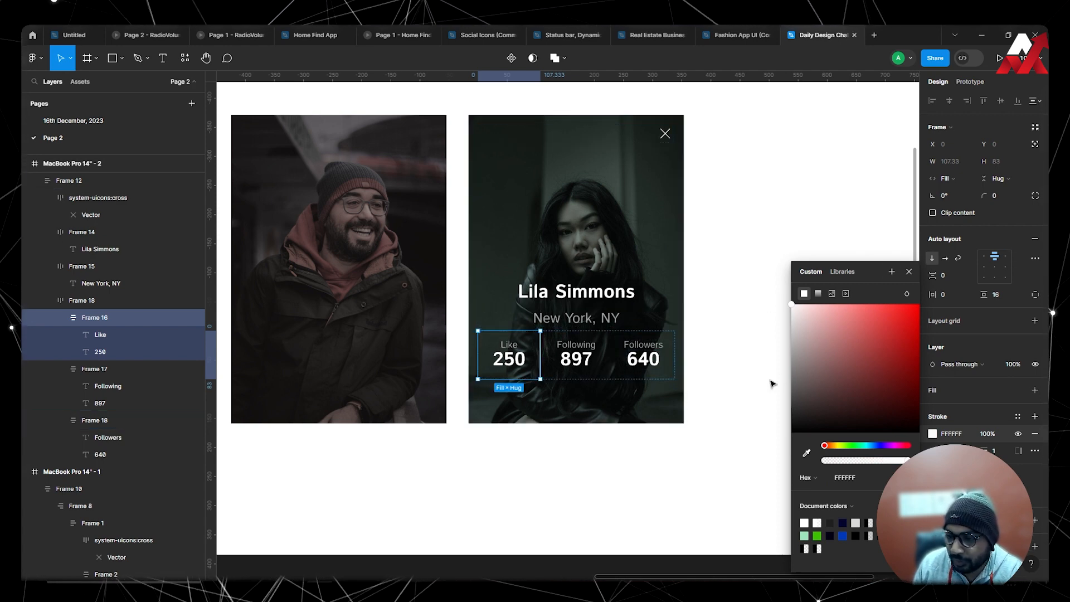
Set the opacity of the "Like 250" frame's stroke to 50%.
{"action": "left_click", "coordinate": [988, 434]}
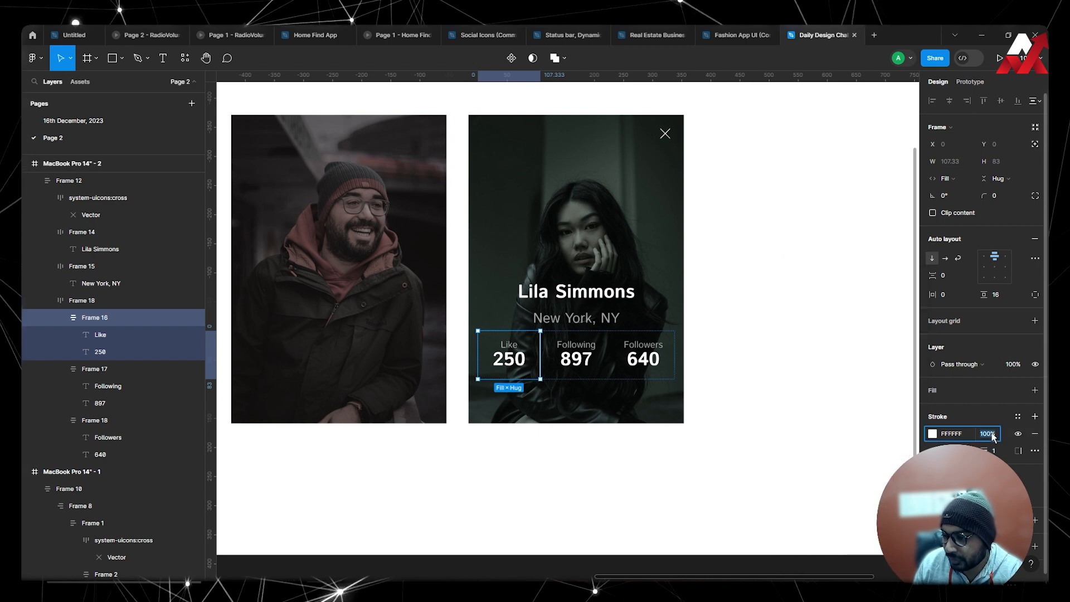
{"action": "type", "text": "50"}
{"action": "key", "text": "Return"}
{"action": "left_click", "coordinate": [815, 365]}
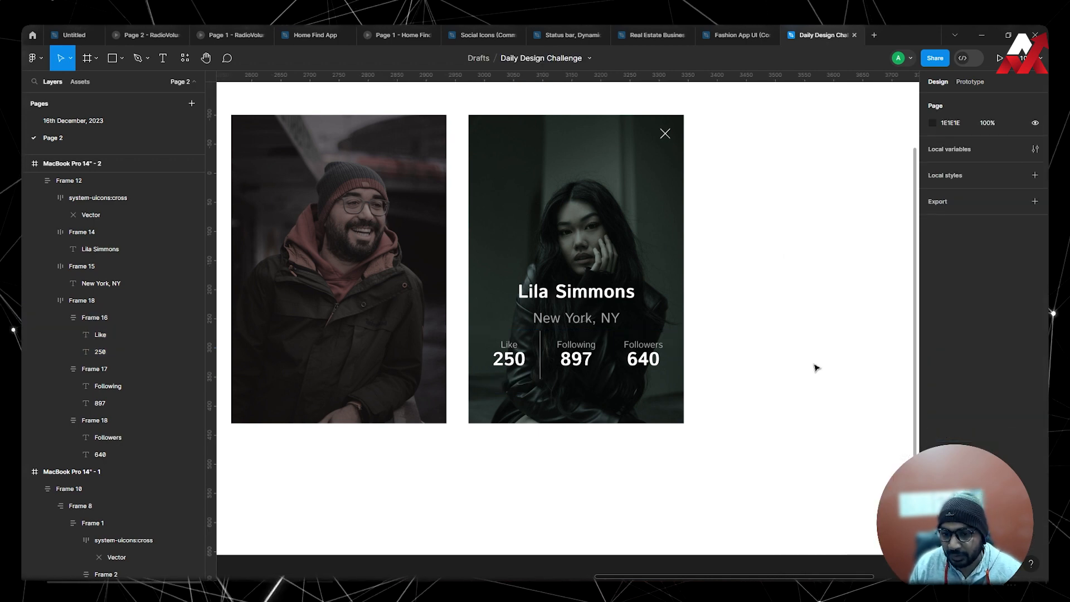
Add a white (FFFFFF) right-side stroke at 50% opacity to the frame holding "Following" and "897".
{"action": "scroll", "coordinate": [577, 365], "scroll_direction": "up", "scroll_amount": 2}
{"action": "double_click", "coordinate": [576, 365]}
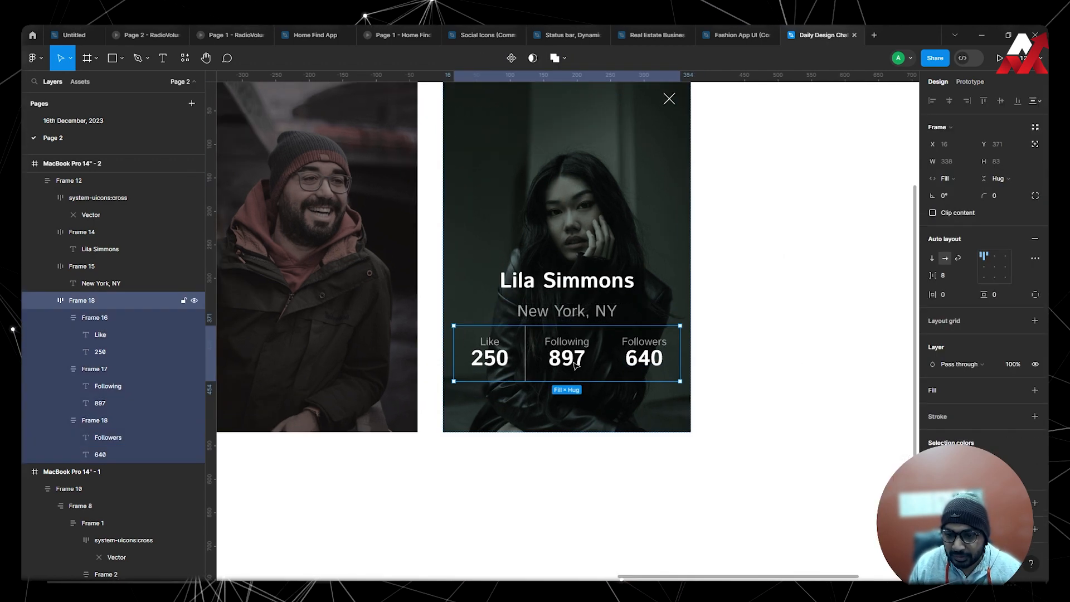
{"action": "double_click", "coordinate": [578, 364]}
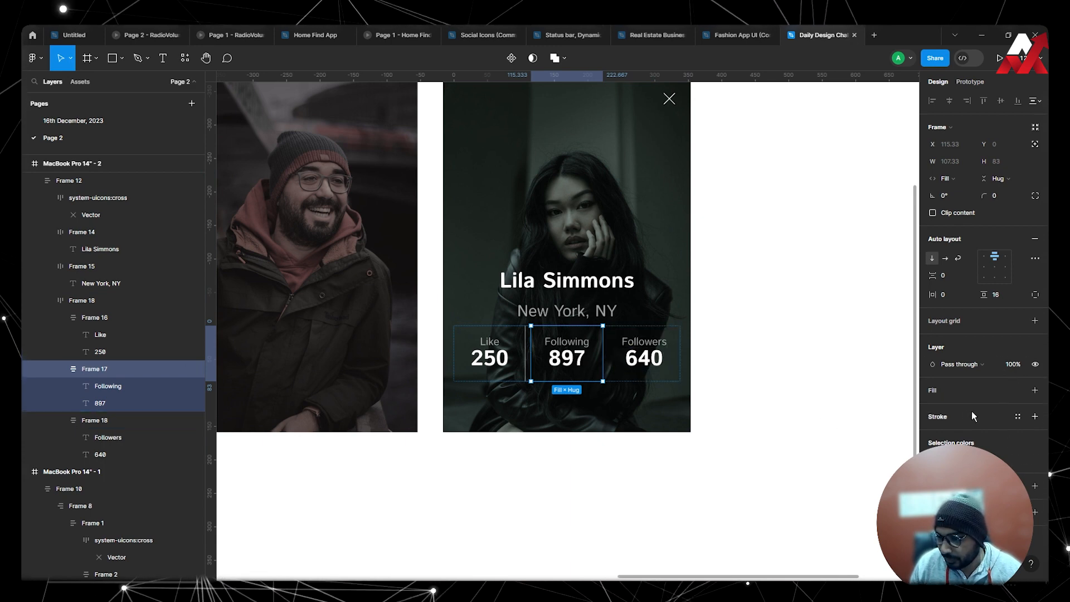
{"action": "left_click", "coordinate": [1036, 417]}
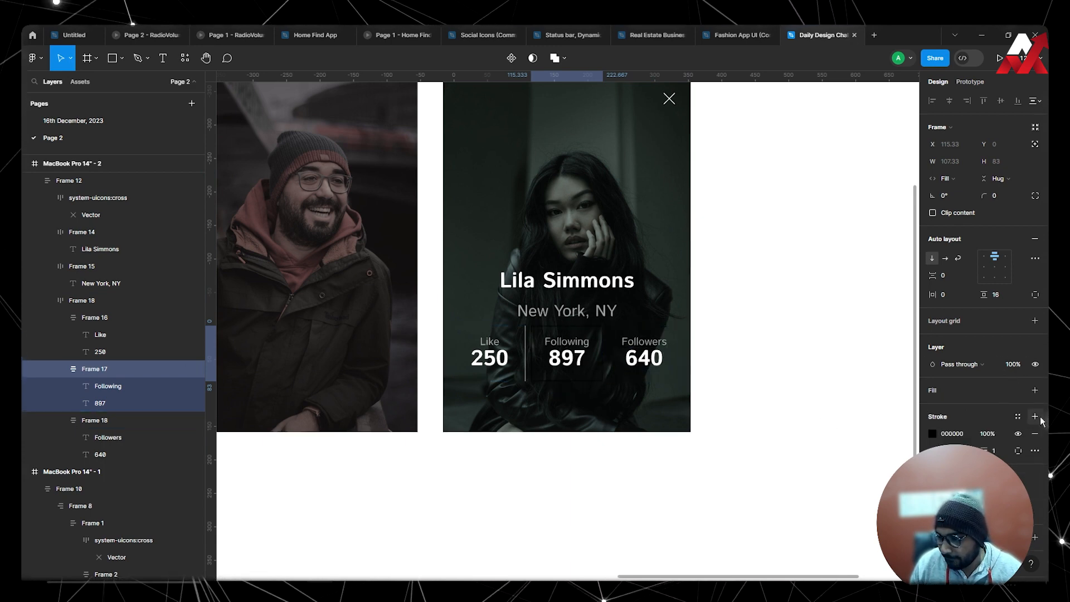
{"action": "left_click", "coordinate": [940, 437]}
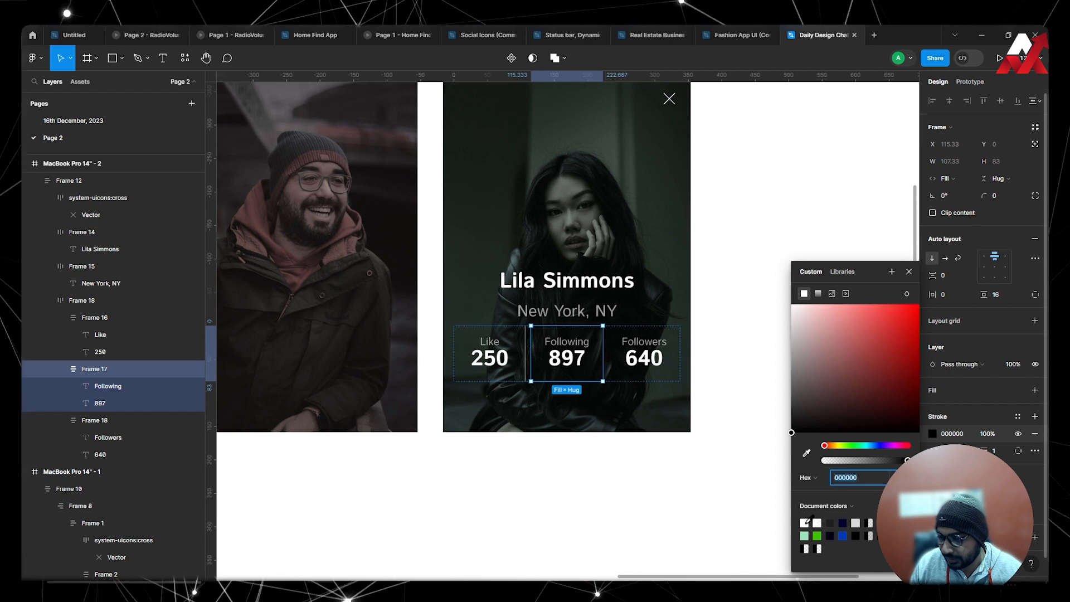
{"action": "left_click", "coordinate": [805, 523]}
{"action": "left_click", "coordinate": [988, 433]}
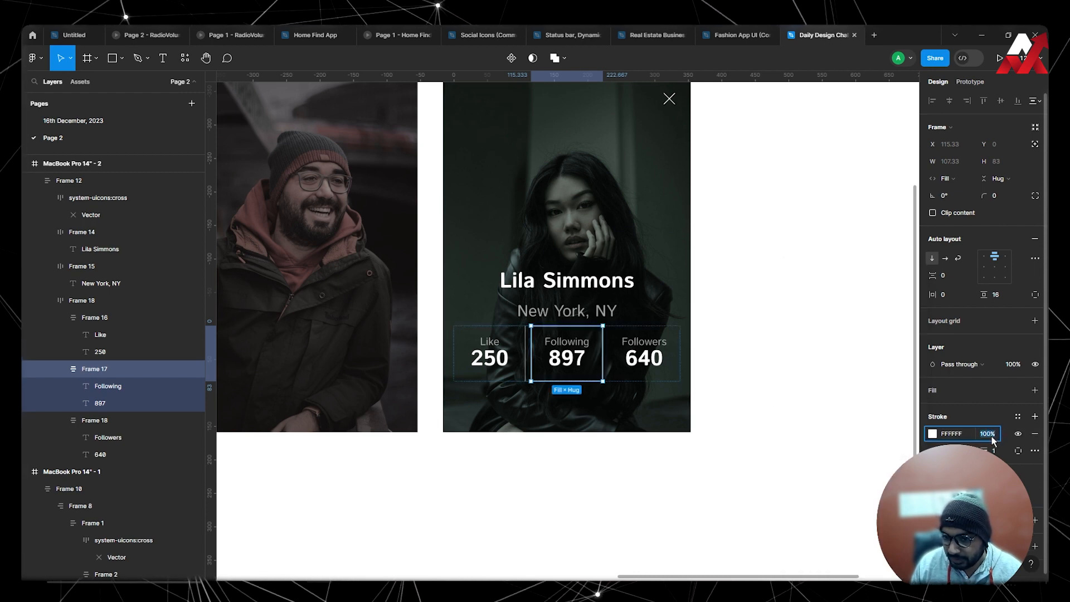
{"action": "type", "text": "50"}
{"action": "key", "text": "Return"}
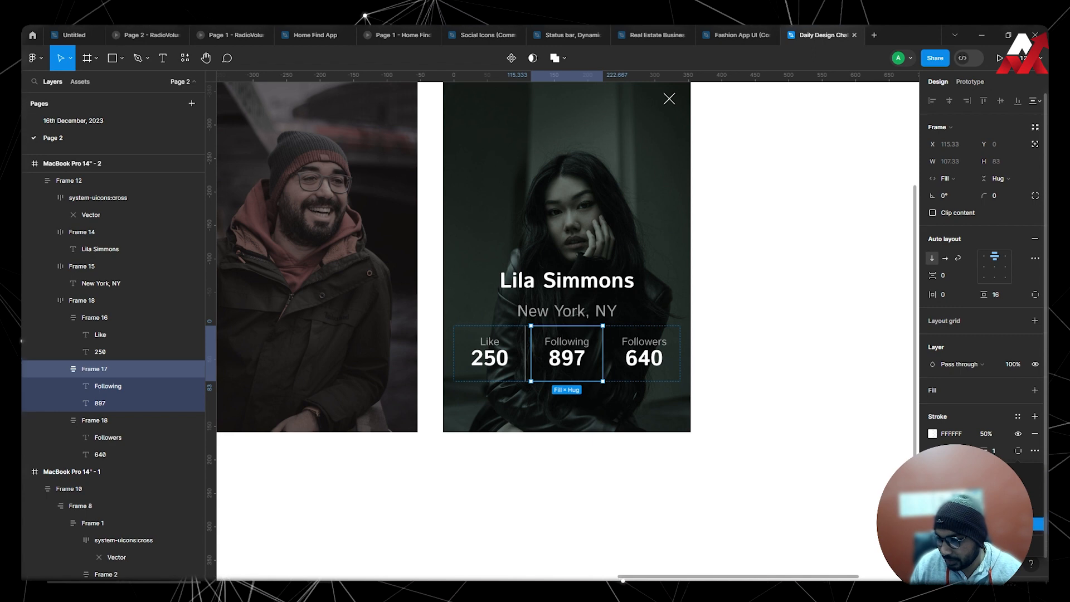
{"action": "left_click", "coordinate": [792, 399]}
{"action": "double_click", "coordinate": [624, 359]}
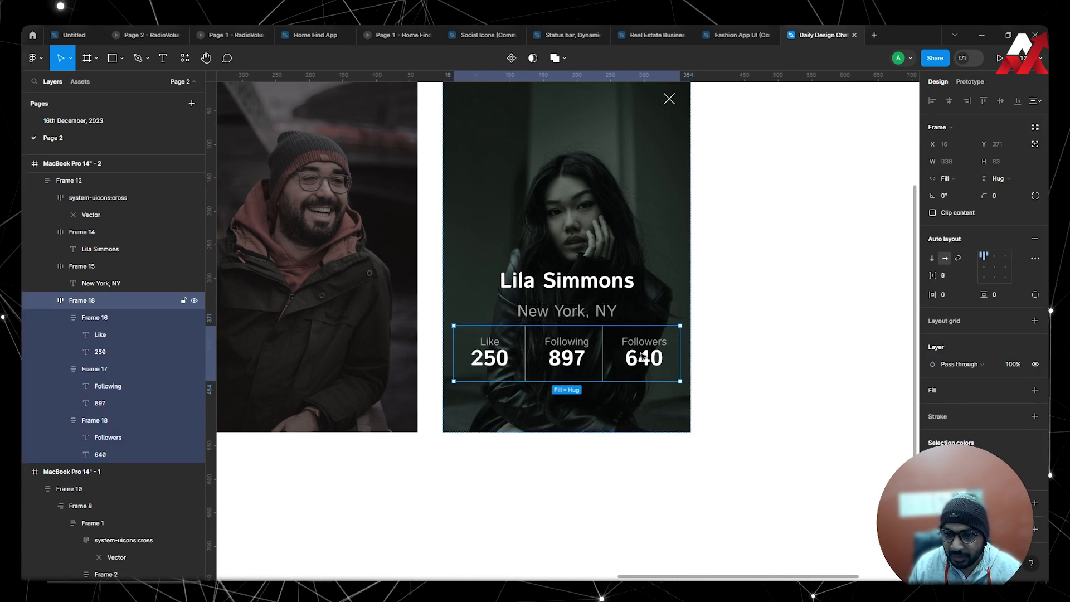
{"action": "left_click", "coordinate": [998, 178]}
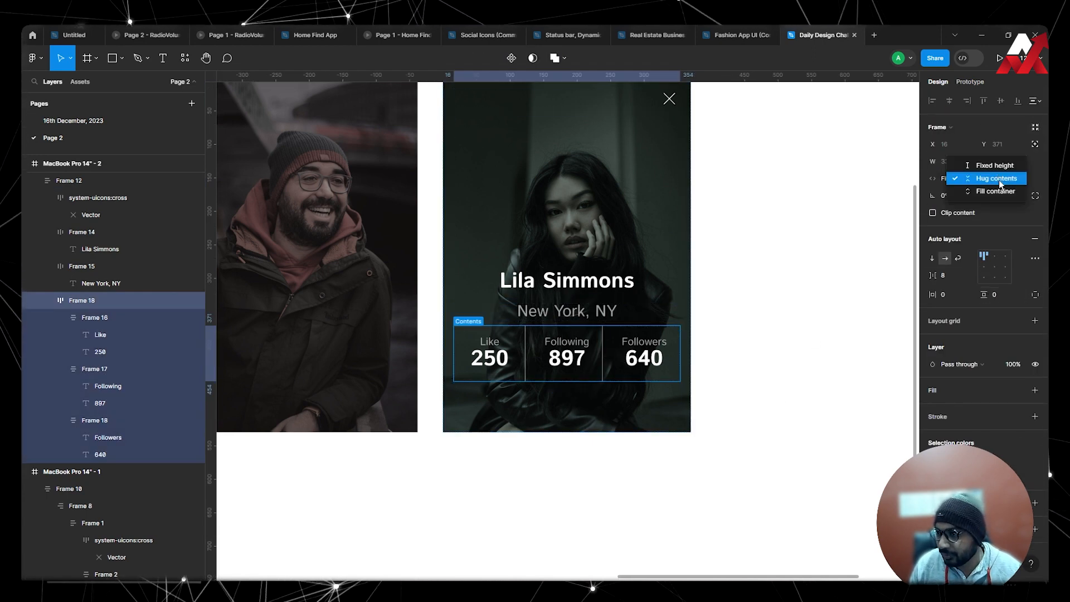
{"action": "left_click", "coordinate": [1000, 192]}
{"action": "key", "text": "ctrl+z"}
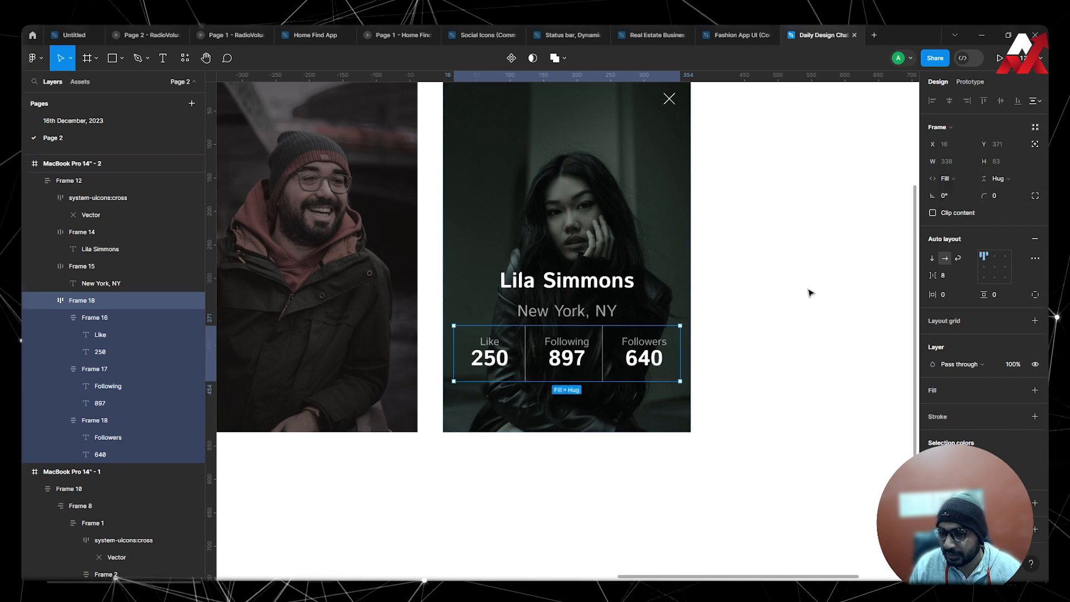
{"action": "left_click", "coordinate": [641, 347]}
{"action": "left_click", "coordinate": [998, 179]}
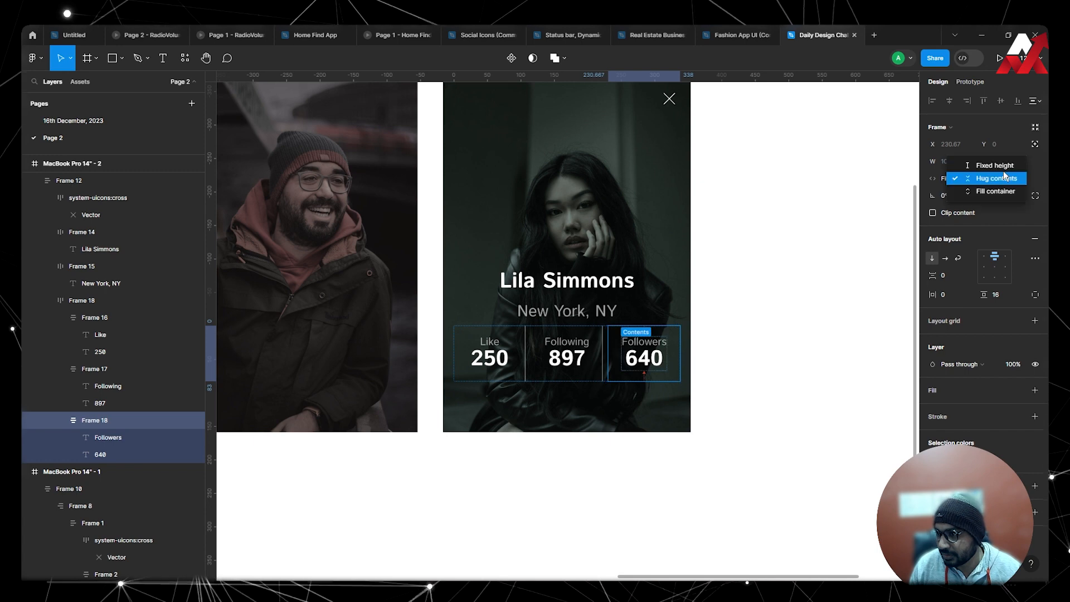
{"action": "left_click", "coordinate": [999, 195]}
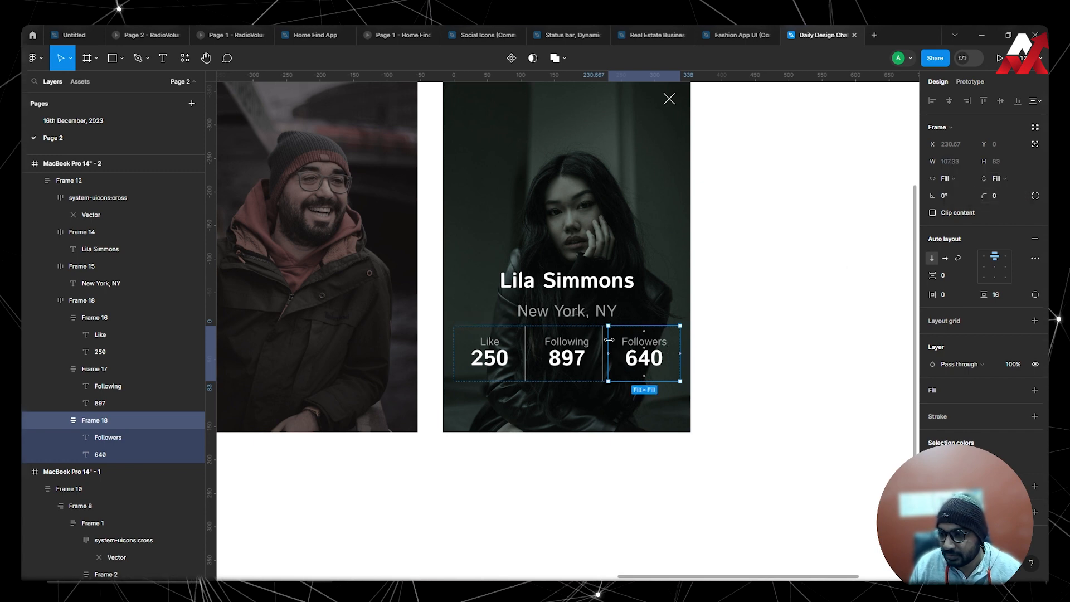
{"action": "left_click", "coordinate": [696, 360]}
{"action": "key", "text": "ctrl+z"}
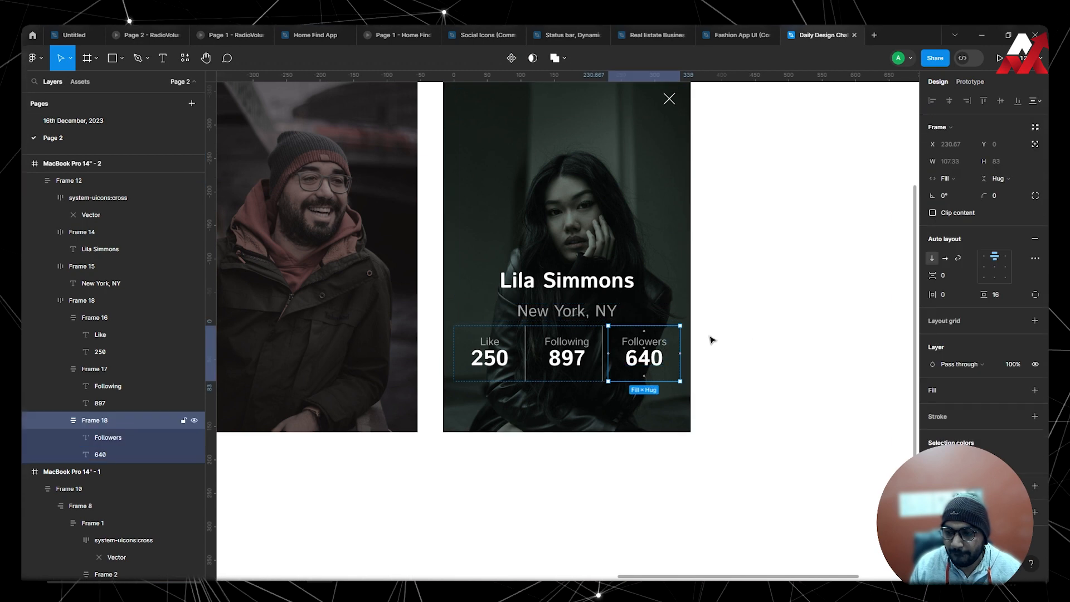
Set the vertical padding of the three stat frames (Like, Following, Followers) to 0.
{"action": "left_click", "coordinate": [572, 365], "text": "shift"}
{"action": "left_click", "coordinate": [506, 364], "text": "shift"}
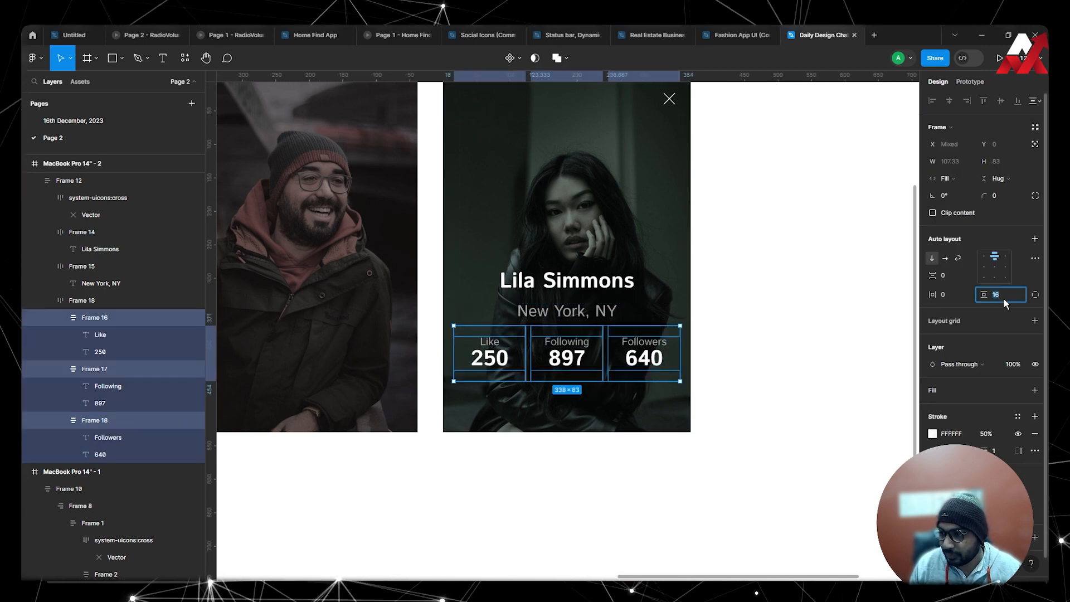
{"action": "type", "text": "8"}
{"action": "key", "text": "Return"}
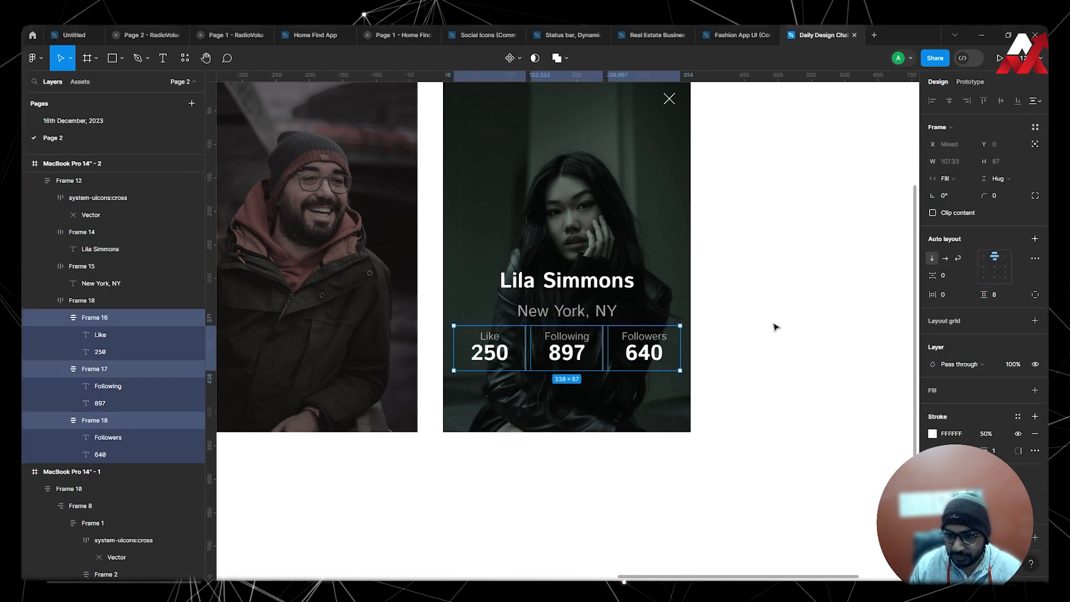
{"action": "left_click", "coordinate": [1001, 294]}
{"action": "type", "text": "0"}
{"action": "key", "text": "Return"}
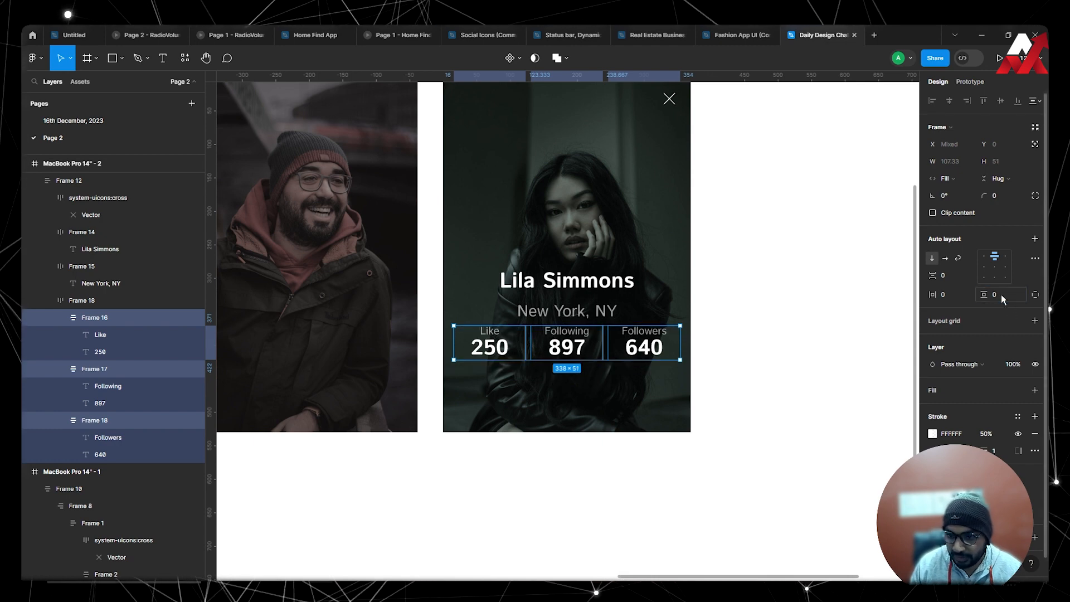
{"action": "left_click", "coordinate": [827, 350]}
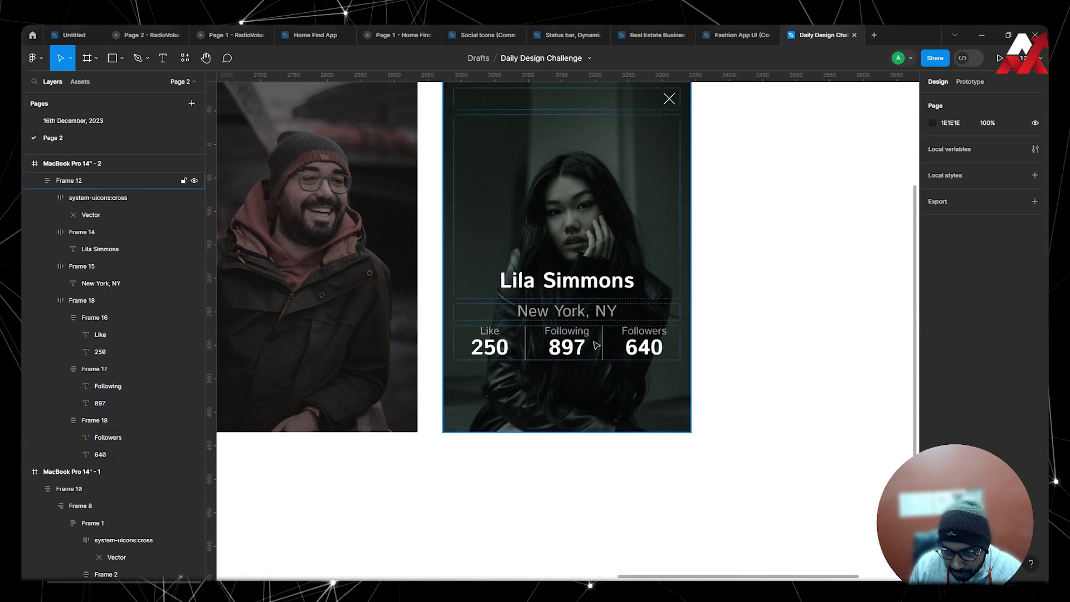
Increase only the top padding of the row frame holding the three stats, moving them away from the location text.
{"action": "left_click", "coordinate": [615, 345]}
{"action": "left_click", "coordinate": [614, 346]}
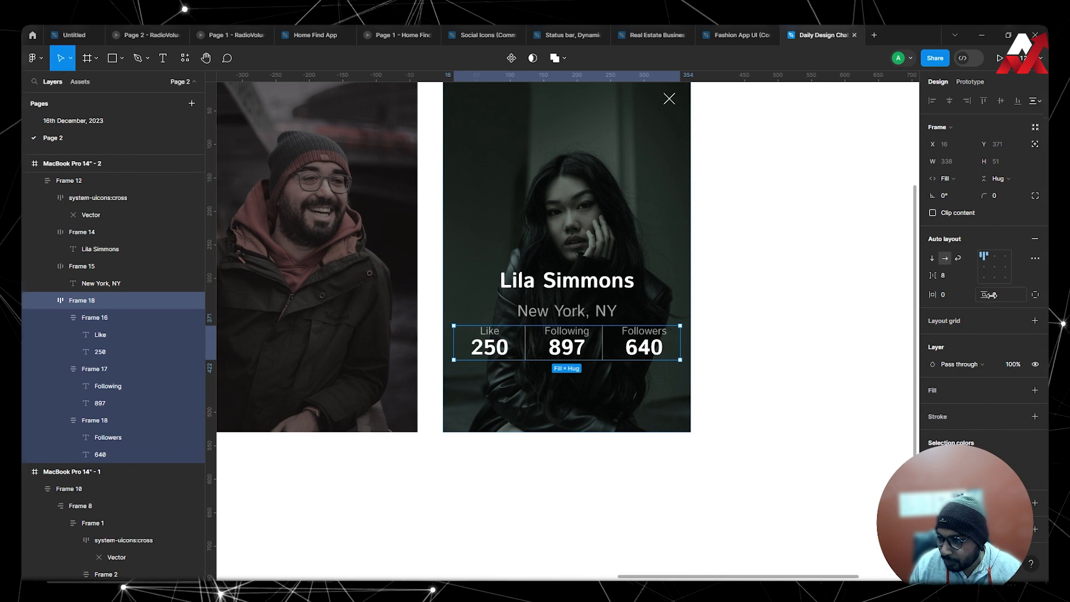
{"action": "left_click", "coordinate": [1037, 294]}
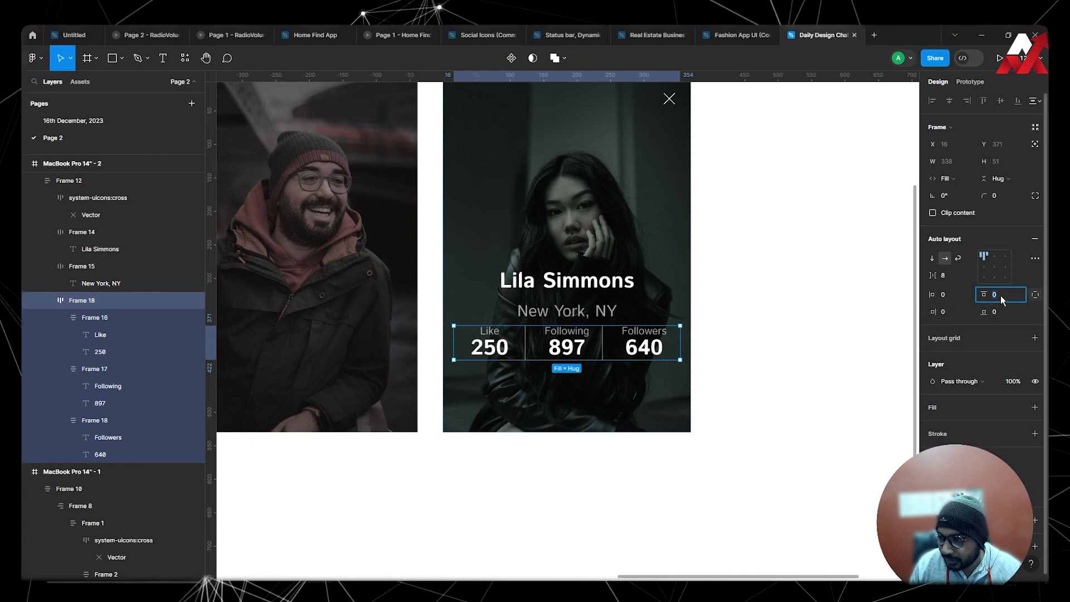
{"action": "key", "text": "shift+Up"}
{"action": "key", "text": "shift+Up"}
{"action": "key", "text": "shift+Up"}
{"action": "key", "text": "shift+Up"}
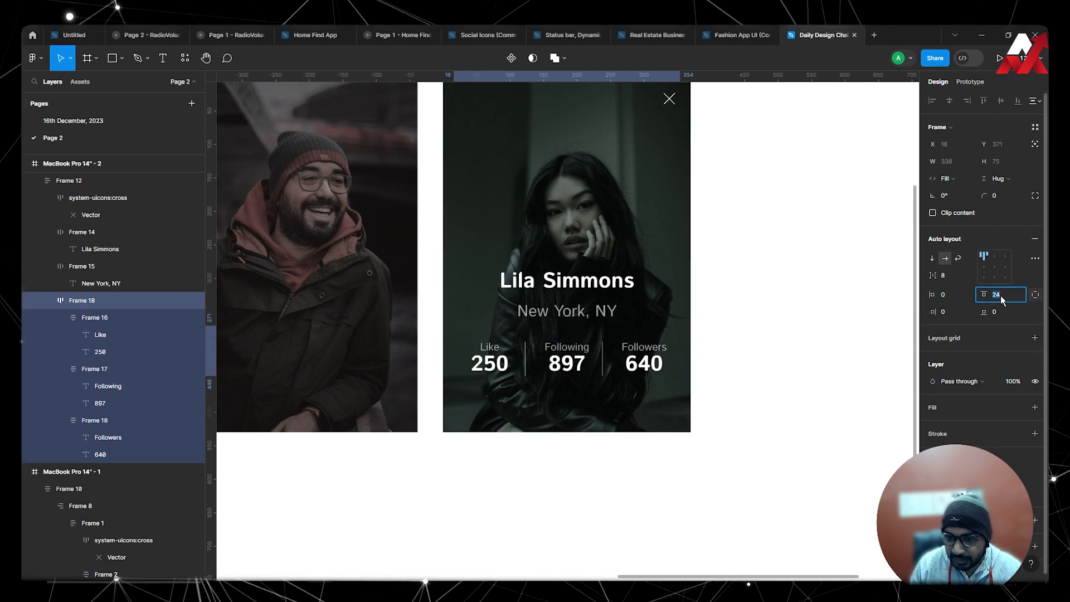
{"action": "left_click", "coordinate": [758, 256]}
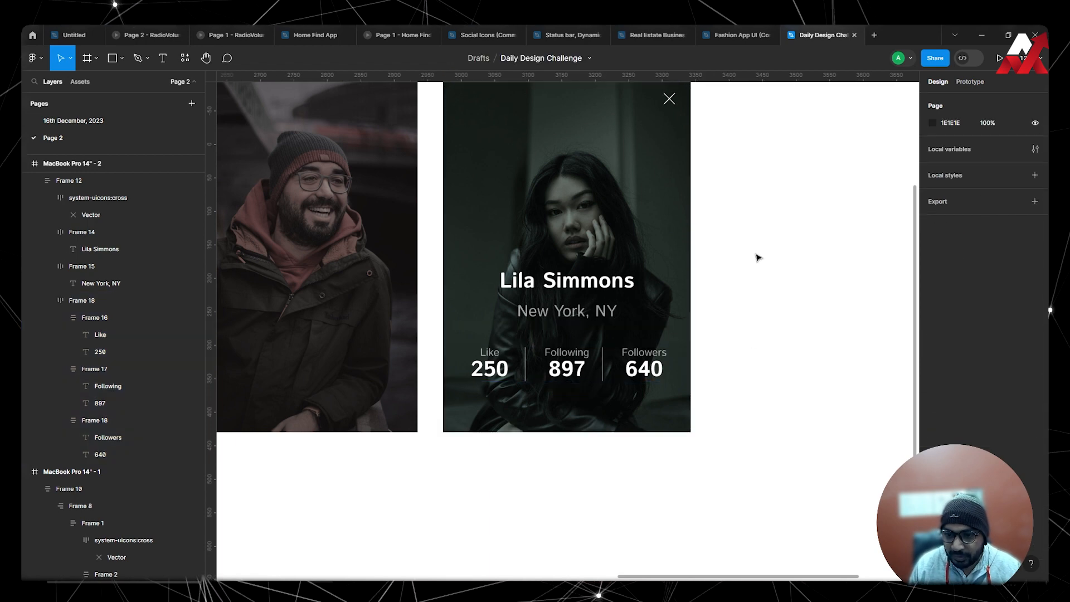
Duplicate the second card's name text below the card and give it the dark colour 1A211E sampled from the card.
{"action": "scroll", "coordinate": [758, 259], "scroll_direction": "down", "scroll_amount": 3}
{"action": "left_click_drag", "start_coordinate": [775, 261], "coordinate": [857, 274]}
{"action": "scroll", "coordinate": [708, 281], "scroll_direction": "down", "scroll_amount": 3}
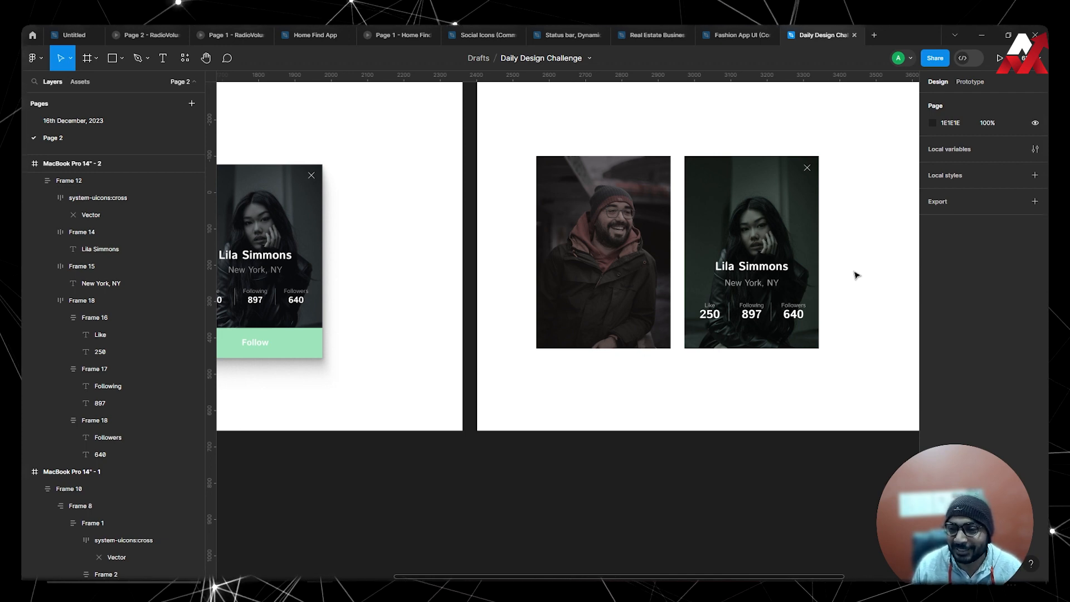
{"action": "left_click", "coordinate": [776, 273]}
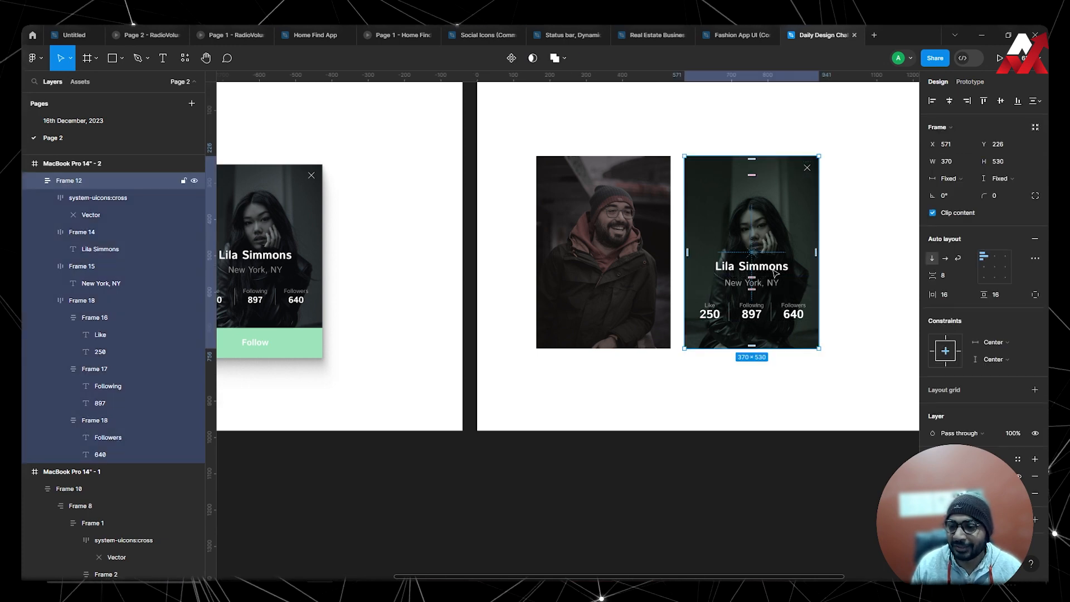
{"action": "left_click", "coordinate": [775, 274]}
{"action": "left_click", "coordinate": [775, 272]}
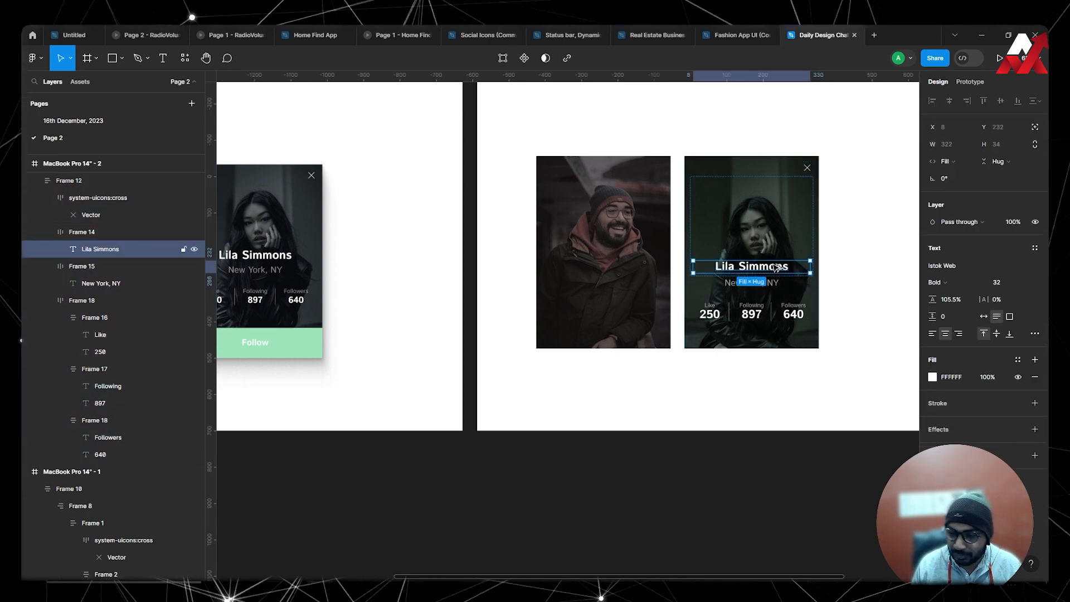
{"action": "left_click_drag", "start_coordinate": [775, 271], "coordinate": [774, 391]}
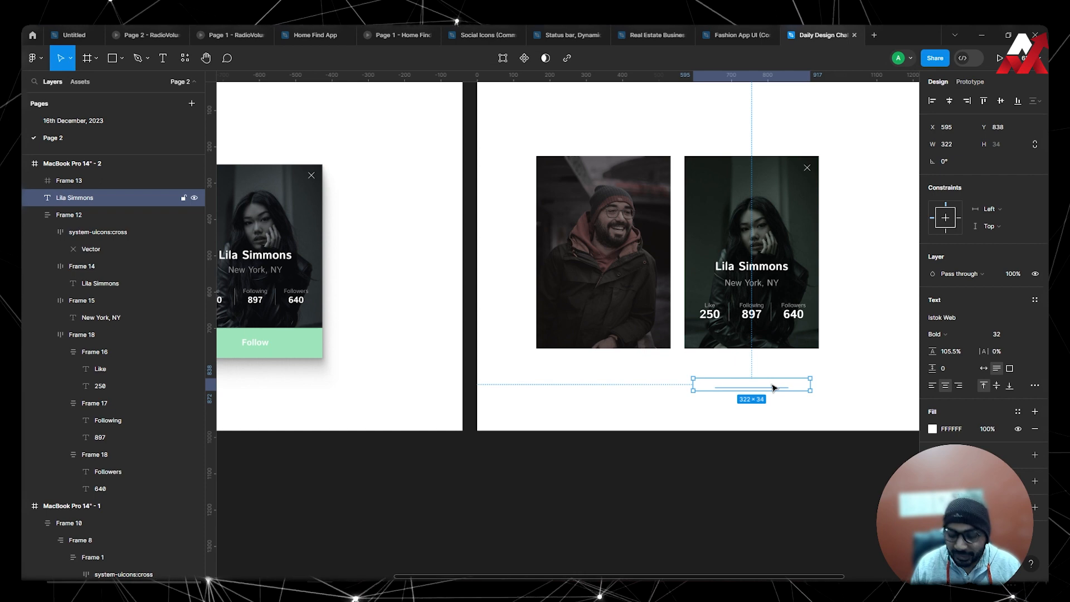
{"action": "key", "text": "i"}
{"action": "left_click", "coordinate": [795, 338]}
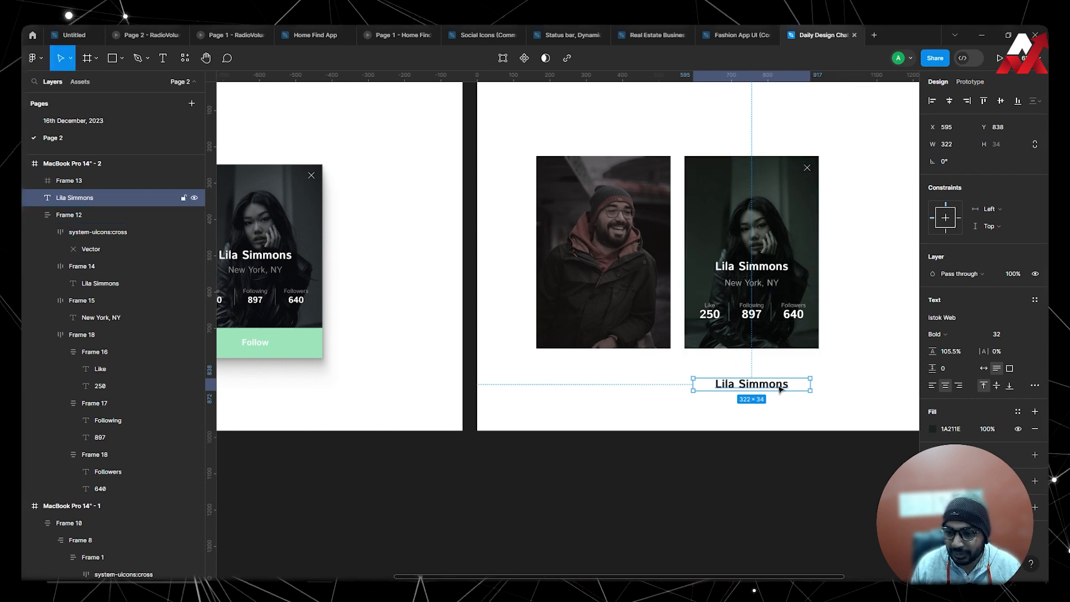
Change the duplicated text to "Follow" and set its font size to 24.
{"action": "double_click", "coordinate": [779, 387]}
{"action": "type", "text": "Follow"}
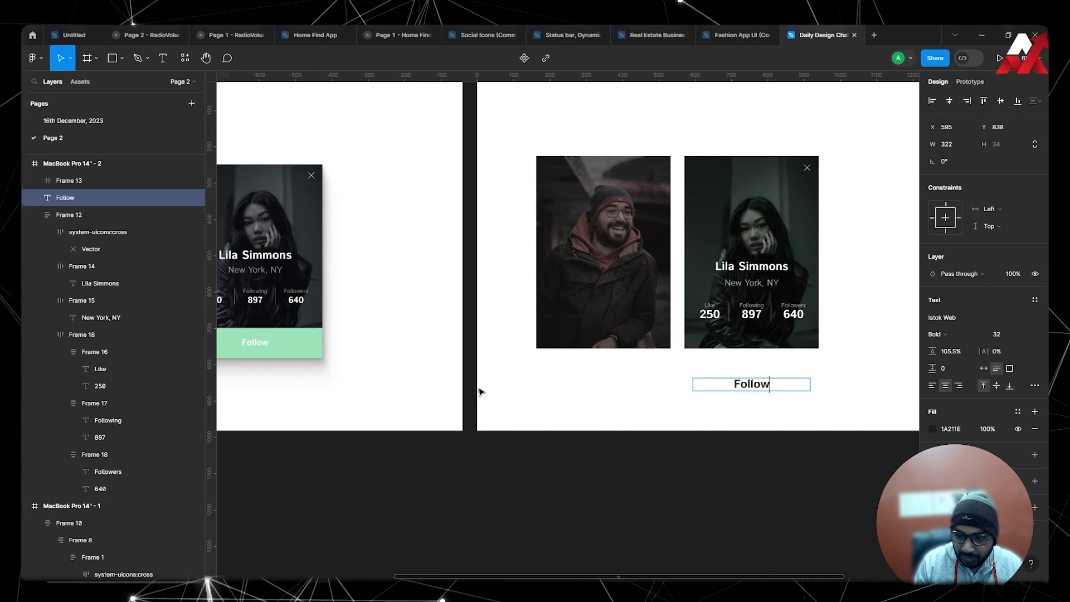
{"action": "key", "text": "Escape"}
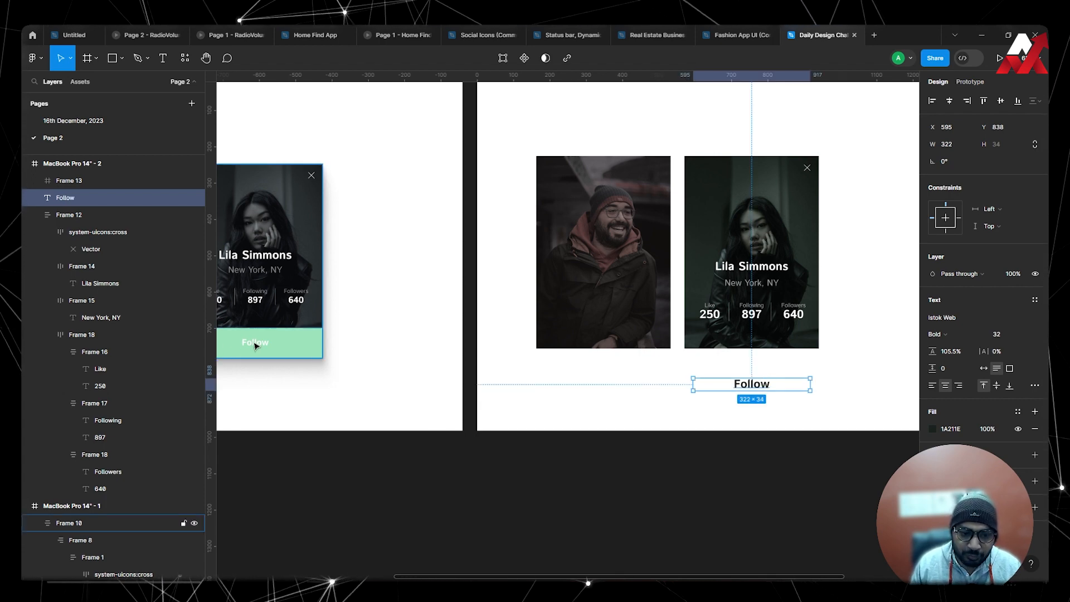
{"action": "left_click", "coordinate": [708, 442]}
{"action": "left_click_drag", "start_coordinate": [796, 426], "coordinate": [813, 429]}
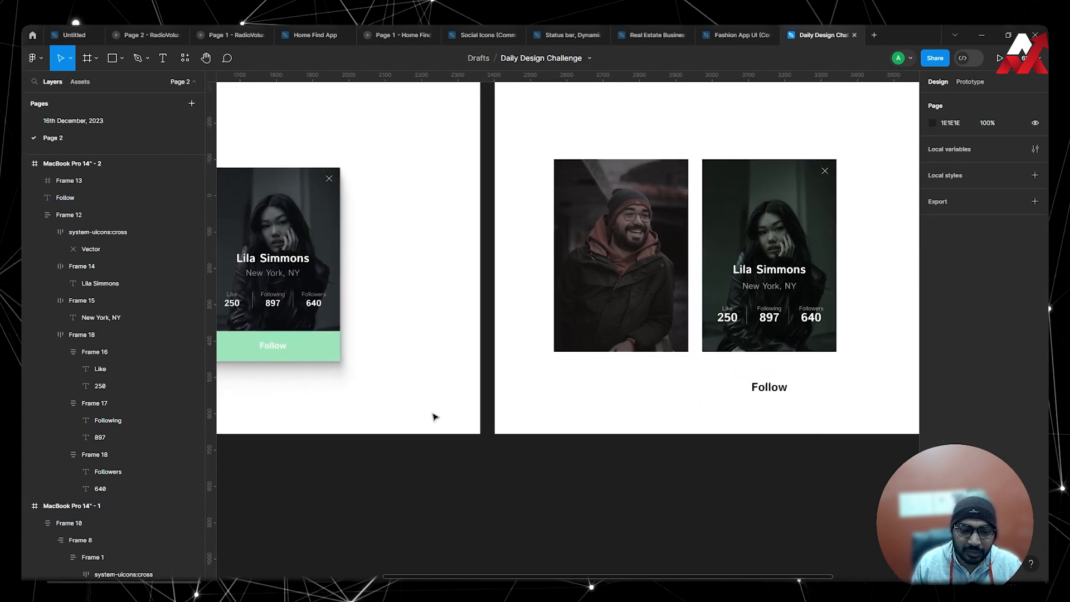
{"action": "left_click", "coordinate": [786, 392]}
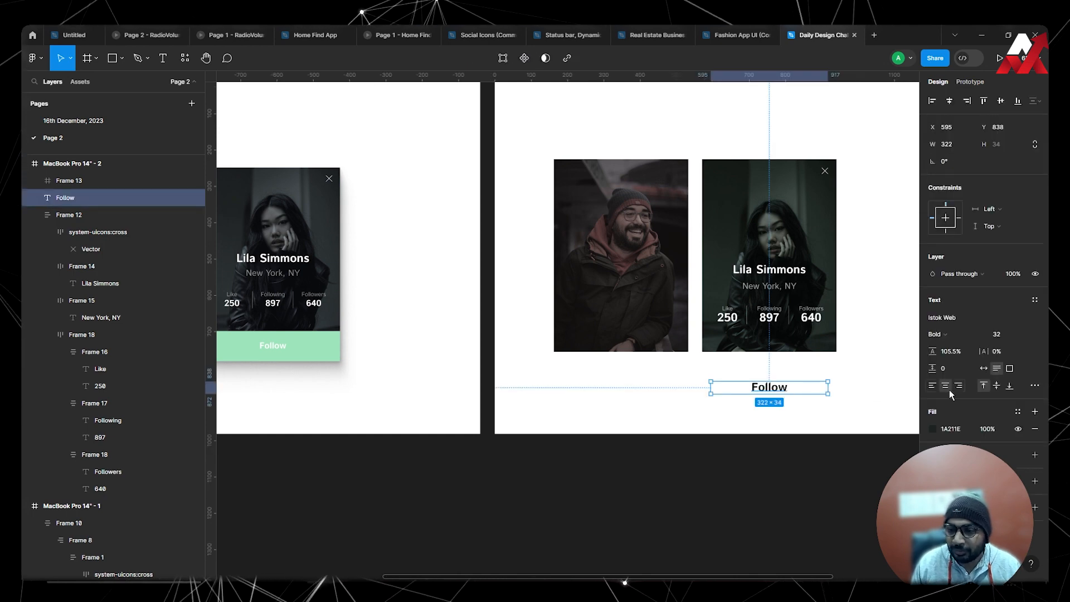
{"action": "type", "text": "16"}
{"action": "key", "text": "Return"}
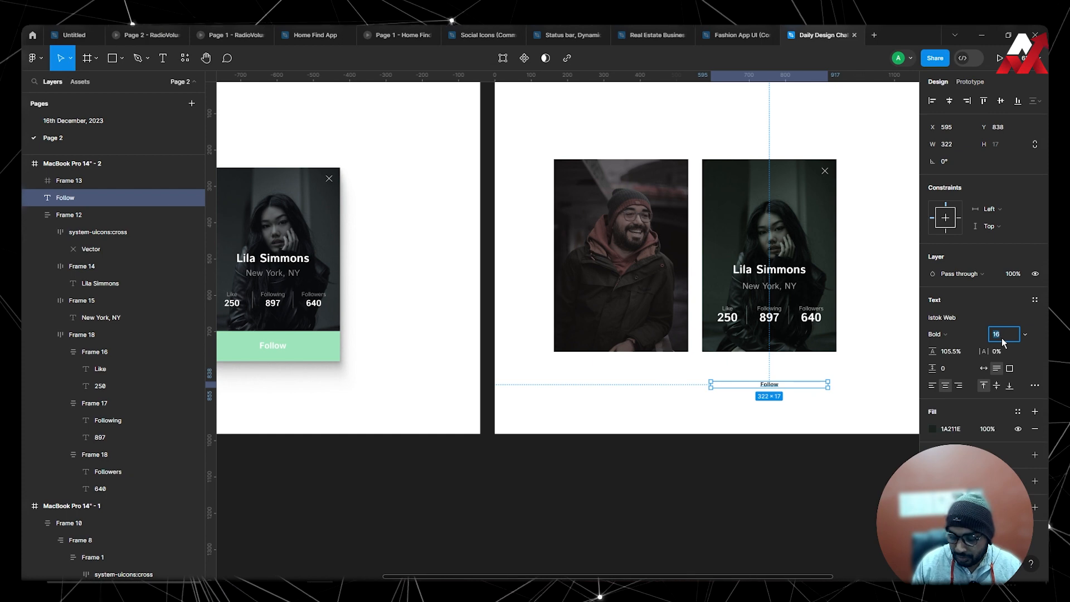
{"action": "left_click", "coordinate": [776, 397]}
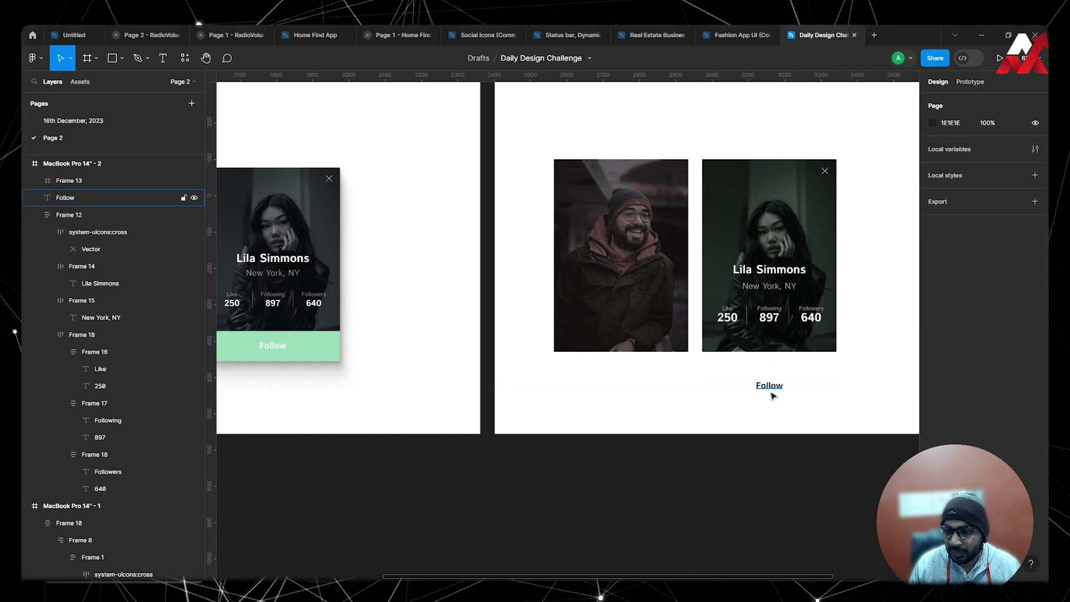
Move the "Follow" text up just beneath the second card and wrap it in an auto layout frame.
{"action": "left_click_drag", "start_coordinate": [774, 395], "coordinate": [776, 375]}
{"action": "left_click", "coordinate": [803, 187], "text": "shift"}
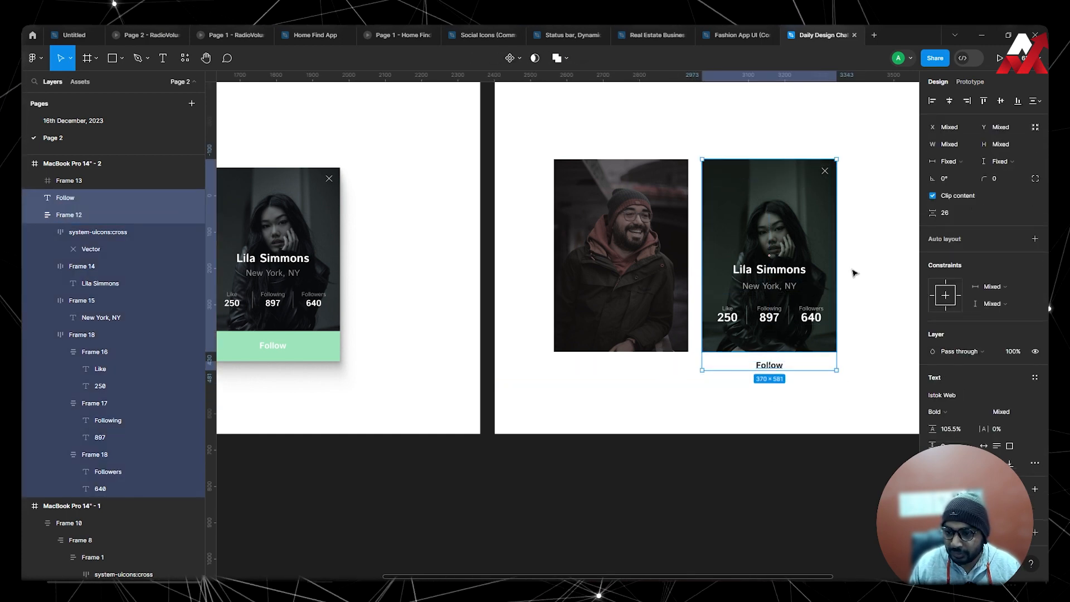
{"action": "left_click", "coordinate": [789, 375]}
{"action": "left_click", "coordinate": [778, 368]}
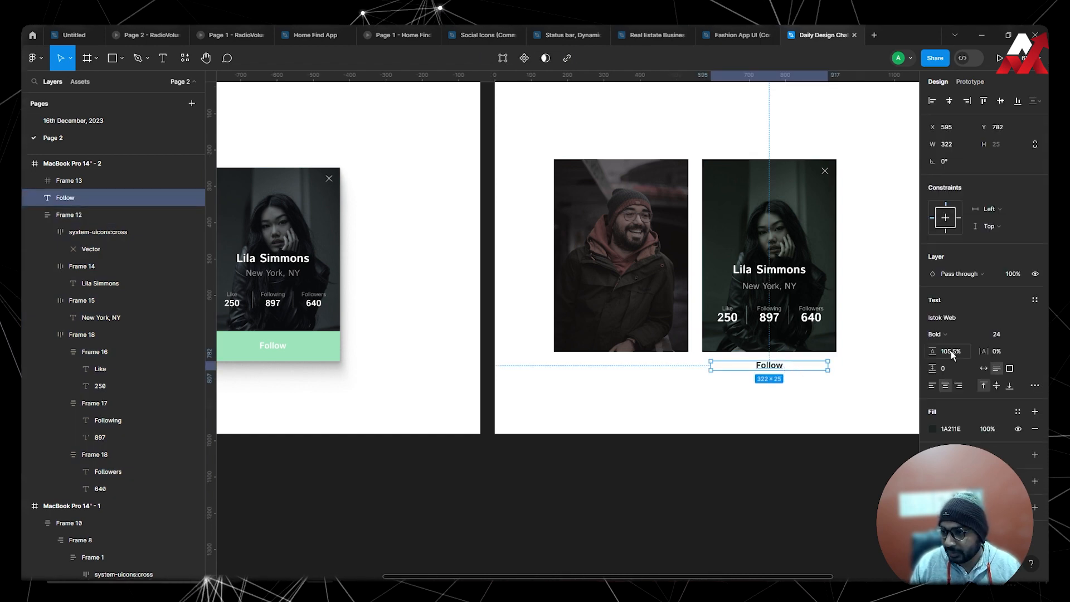
{"action": "key", "text": "shift+a"}
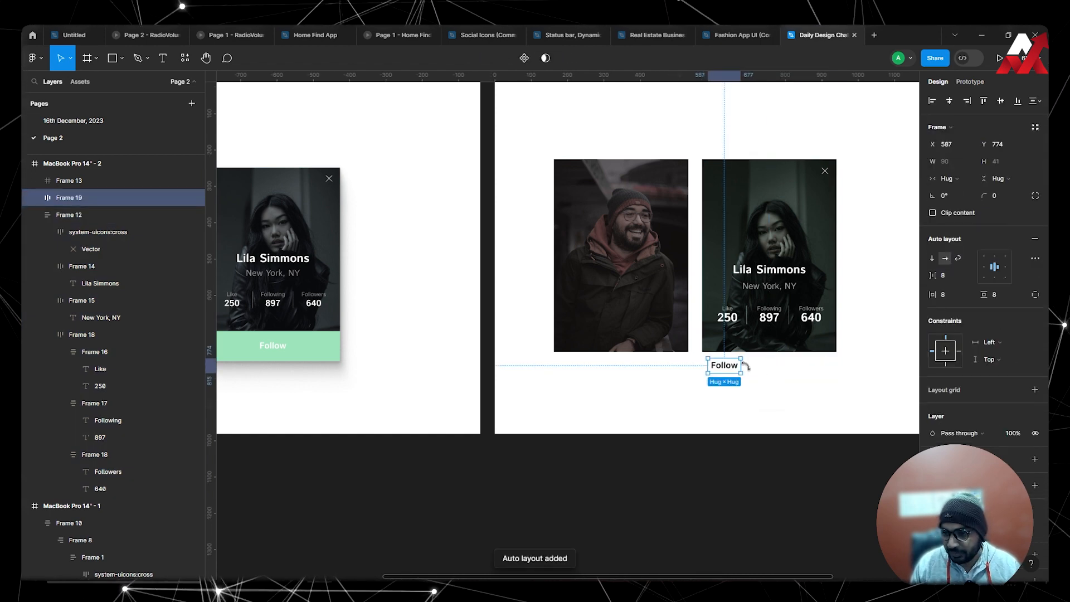
Combine the second card and the "Follow" frame in an auto layout, and set the "Follow" frame's width and height to fill container.
{"action": "left_click", "coordinate": [786, 177], "text": "shift"}
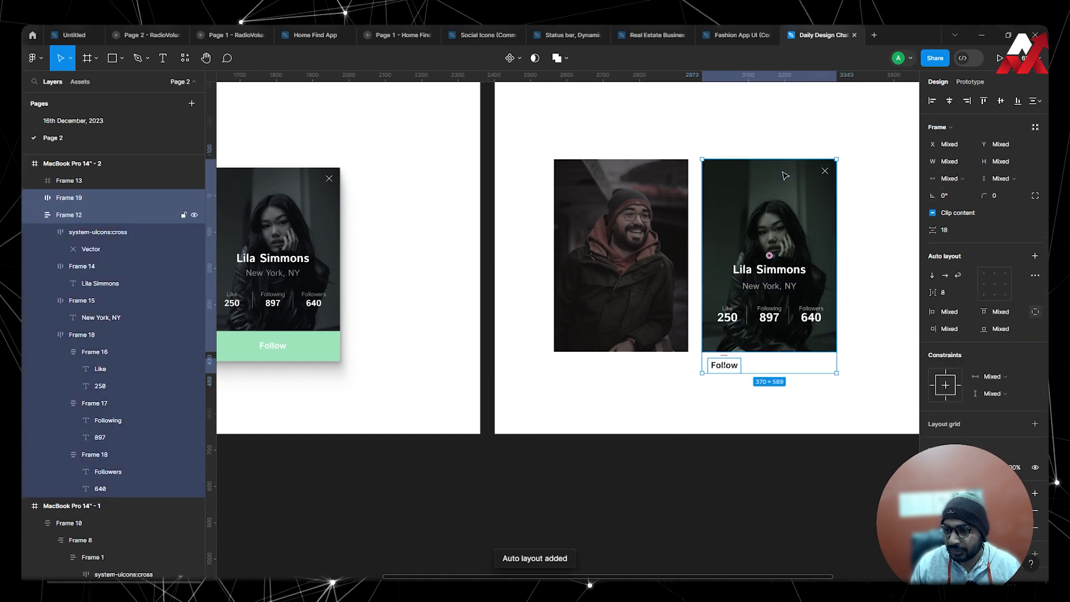
{"action": "key", "text": "shift+a"}
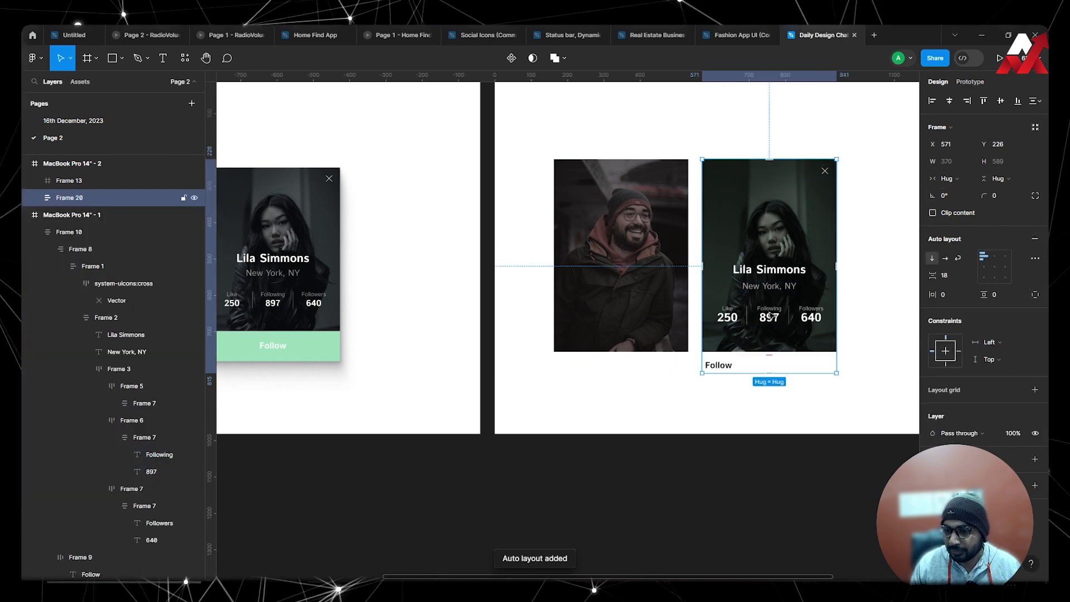
{"action": "left_click", "coordinate": [727, 369]}
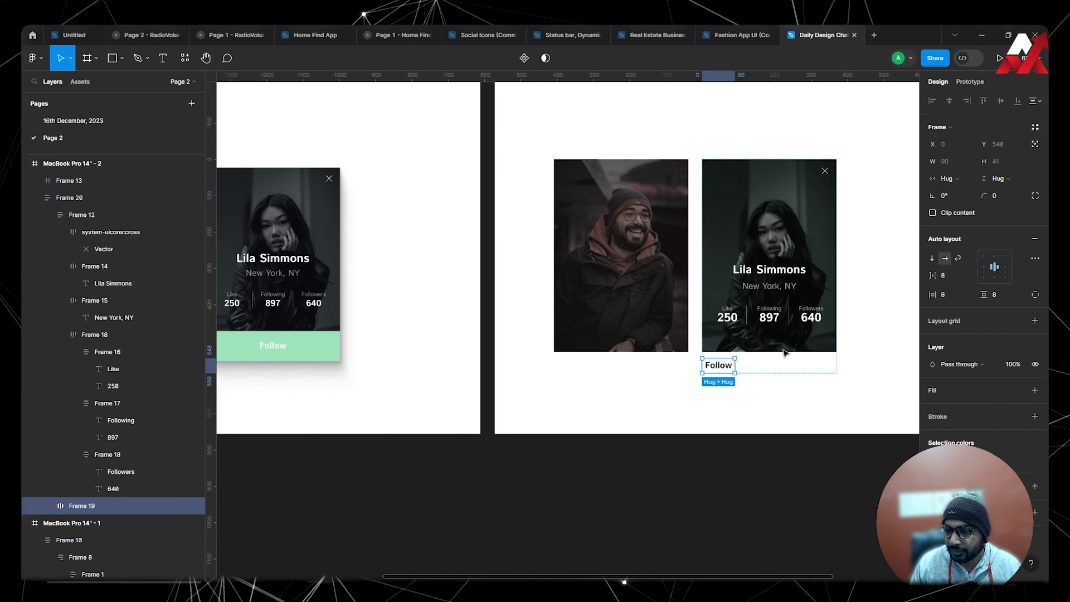
{"action": "left_click", "coordinate": [957, 179]}
{"action": "left_click", "coordinate": [958, 188]}
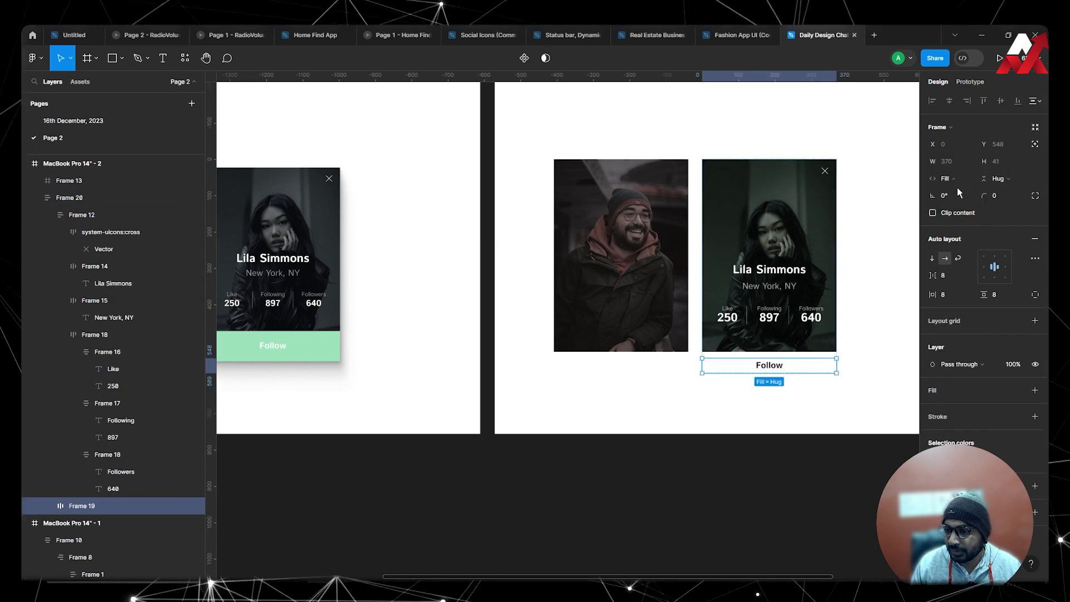
{"action": "left_click", "coordinate": [1002, 179]}
{"action": "left_click", "coordinate": [1012, 190]}
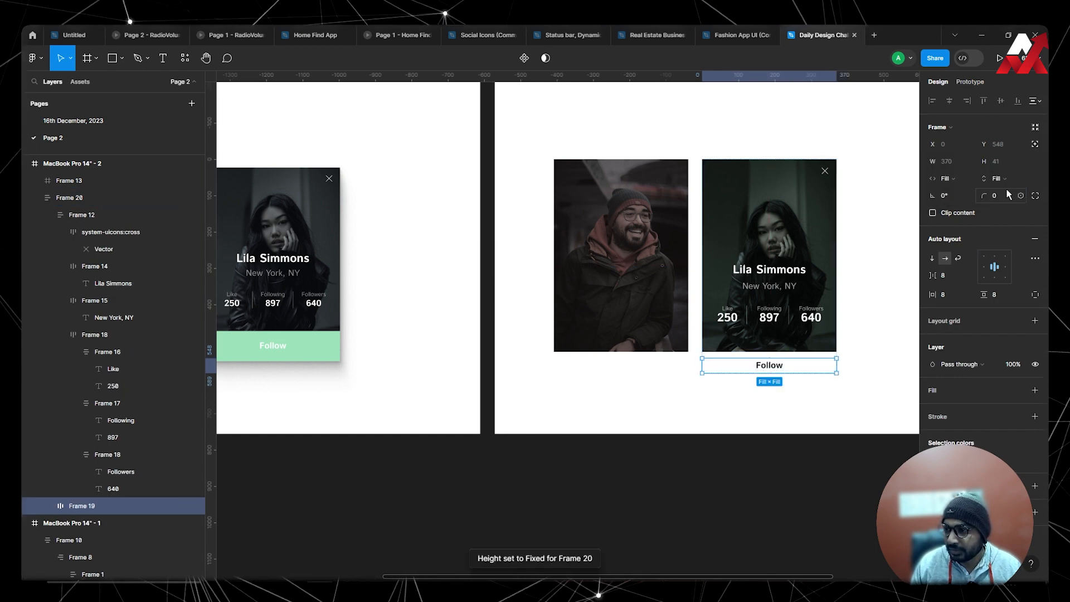
Set the vertical gap between the second card and the "Follow" frame to 0.
{"action": "key", "text": "Escape"}
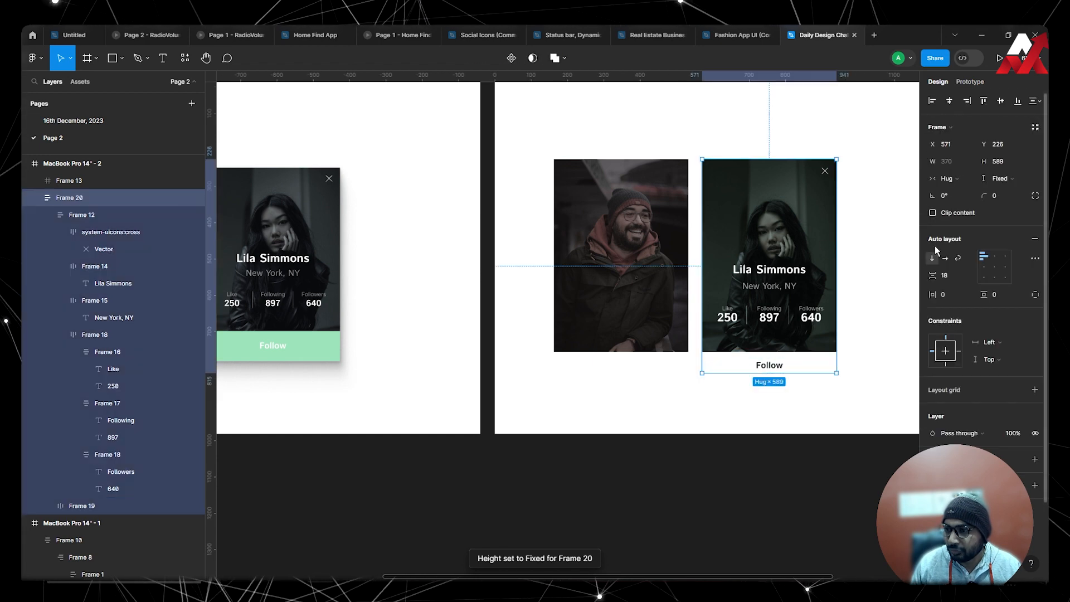
{"action": "left_click", "coordinate": [954, 276]}
{"action": "type", "text": "0"}
{"action": "key", "text": "Return"}
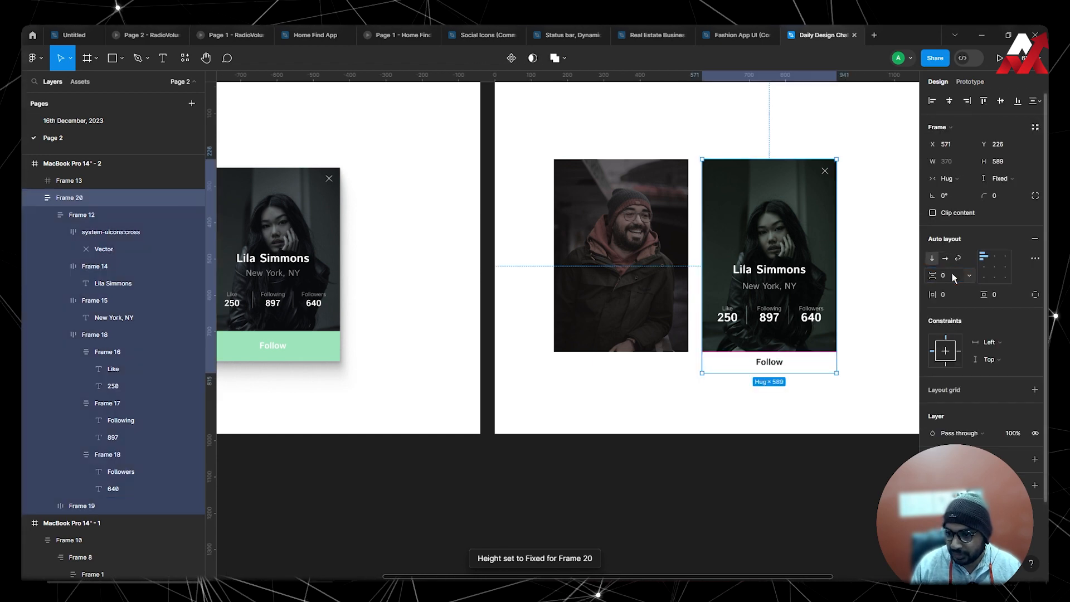
Set the "Follow" frame's vertical padding to 12.
{"action": "left_click", "coordinate": [824, 392]}
{"action": "double_click", "coordinate": [796, 366]}
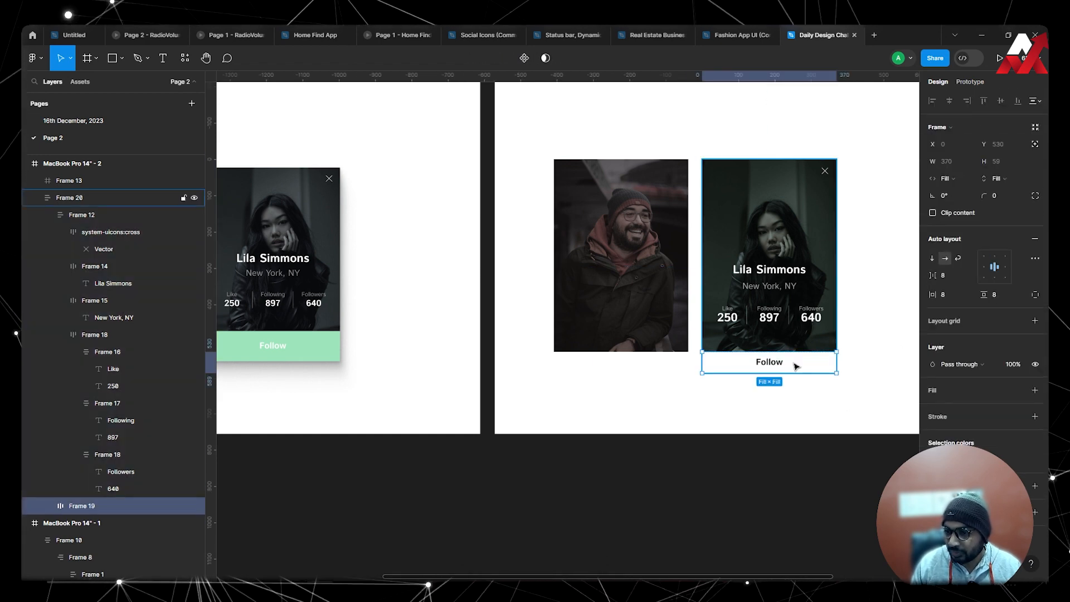
{"action": "key", "text": "Return"}
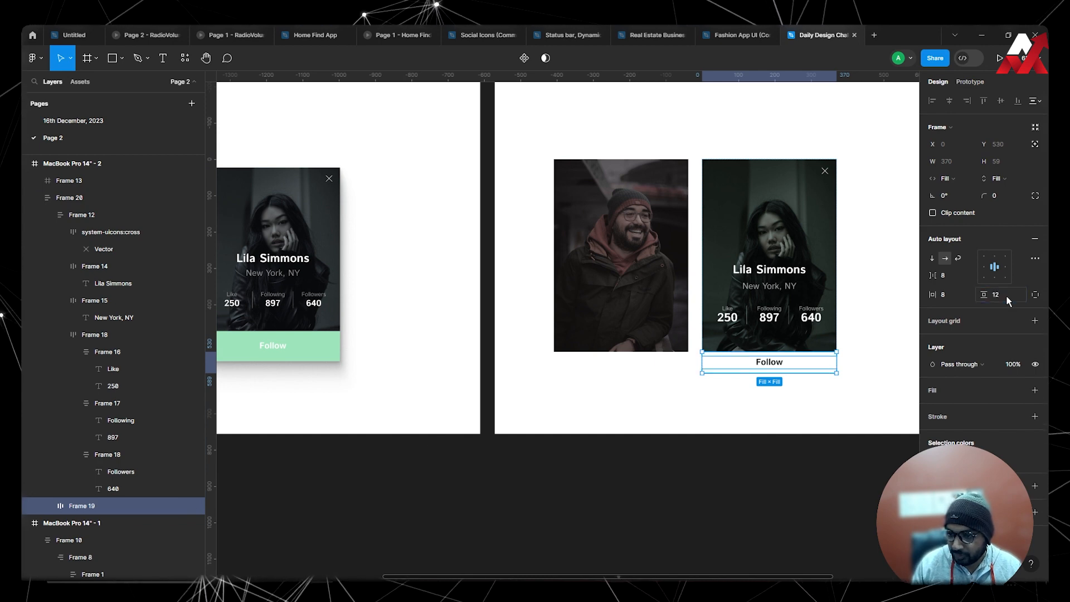
{"action": "left_click", "coordinate": [839, 399]}
Add a fill to the "Follow" frame, sampling the light green 9CE5BB from the reference card's Follow button.
{"action": "left_click", "coordinate": [821, 369]}
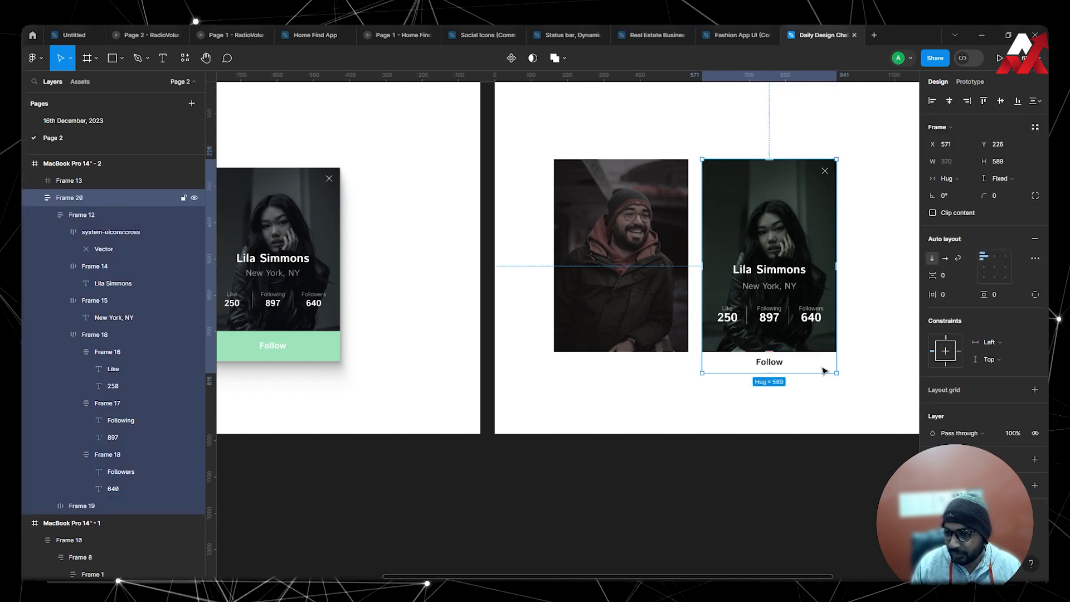
{"action": "left_click", "coordinate": [822, 370]}
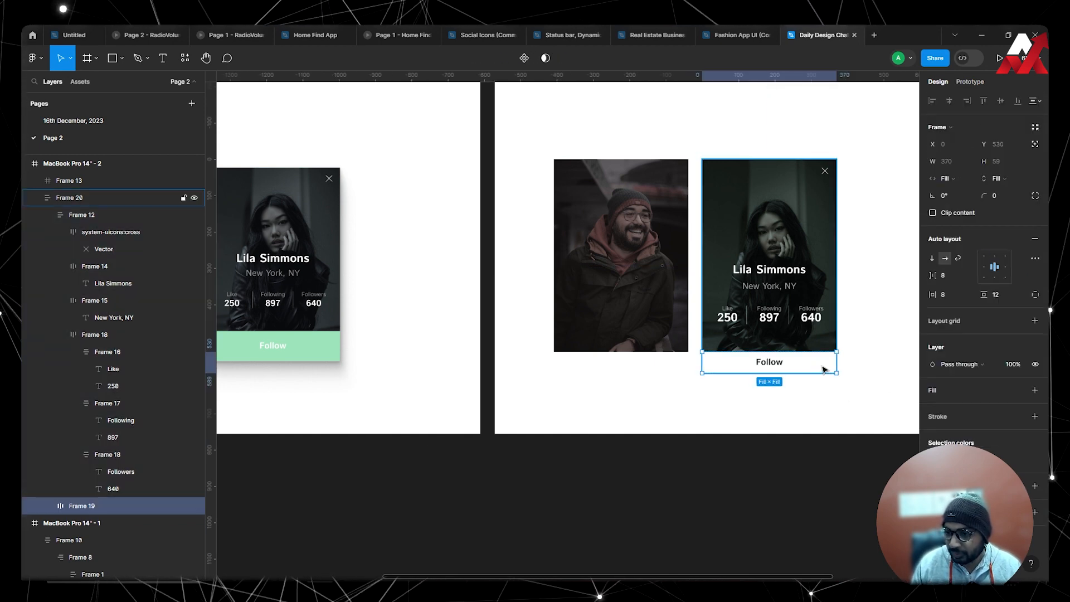
{"action": "left_click", "coordinate": [1035, 390]}
{"action": "left_click", "coordinate": [933, 408]}
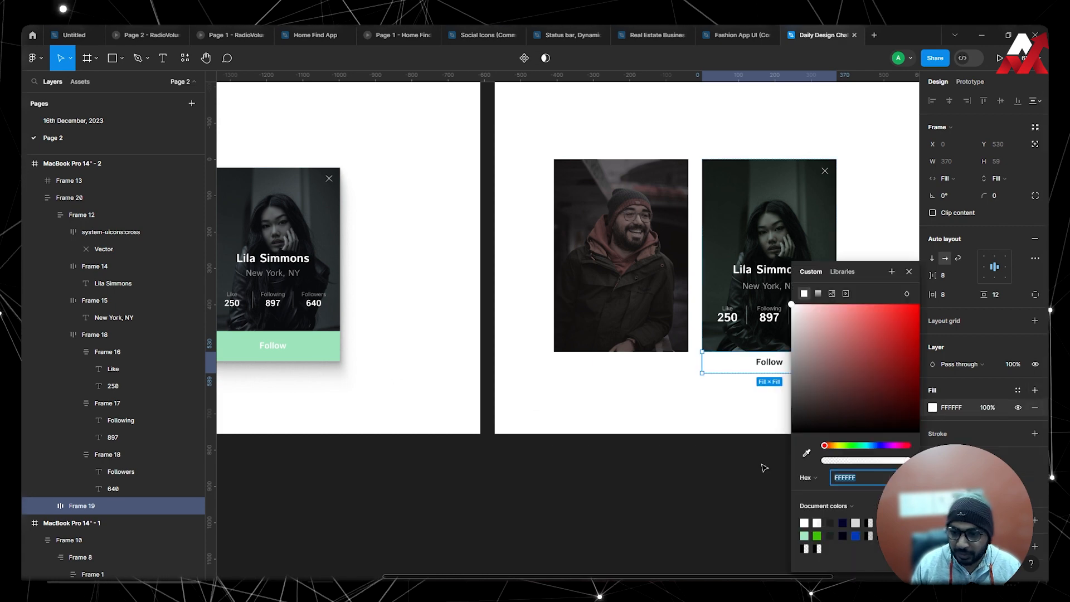
{"action": "key", "text": "i"}
{"action": "left_click", "coordinate": [323, 349]}
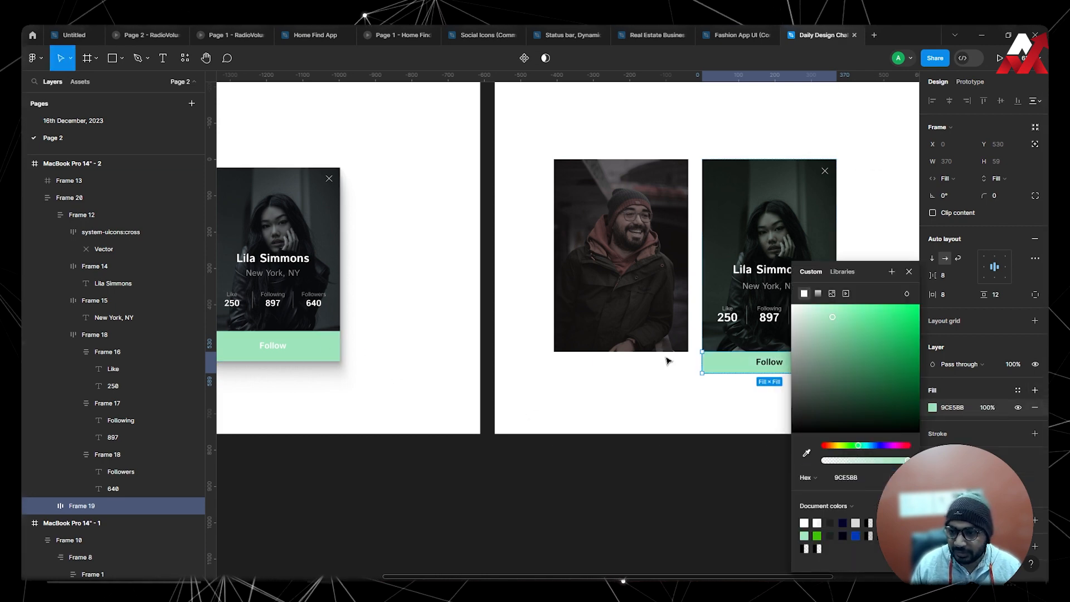
{"action": "left_click", "coordinate": [735, 399]}
Recolour the "Follow" text white by sampling the frame's white background.
{"action": "left_click", "coordinate": [783, 367]}
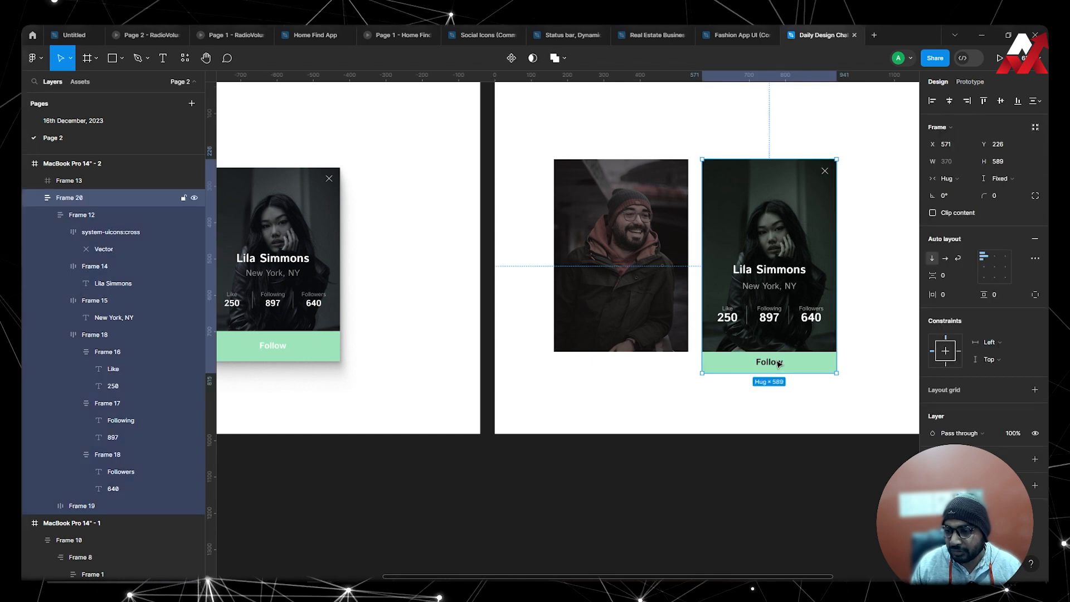
{"action": "double_click", "coordinate": [783, 365]}
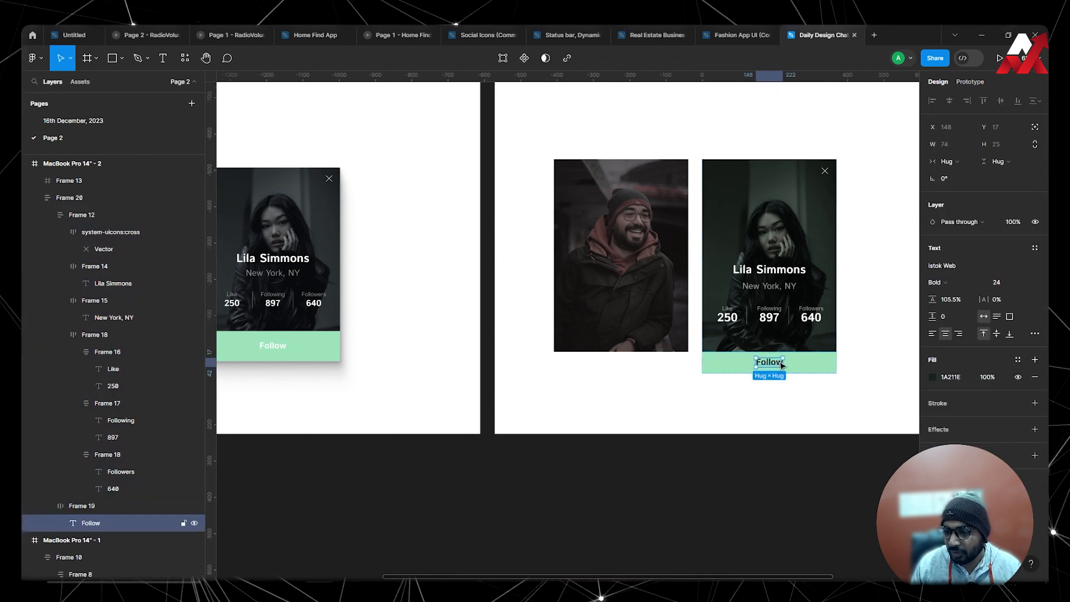
{"action": "left_click", "coordinate": [933, 377]}
{"action": "left_click", "coordinate": [806, 453]}
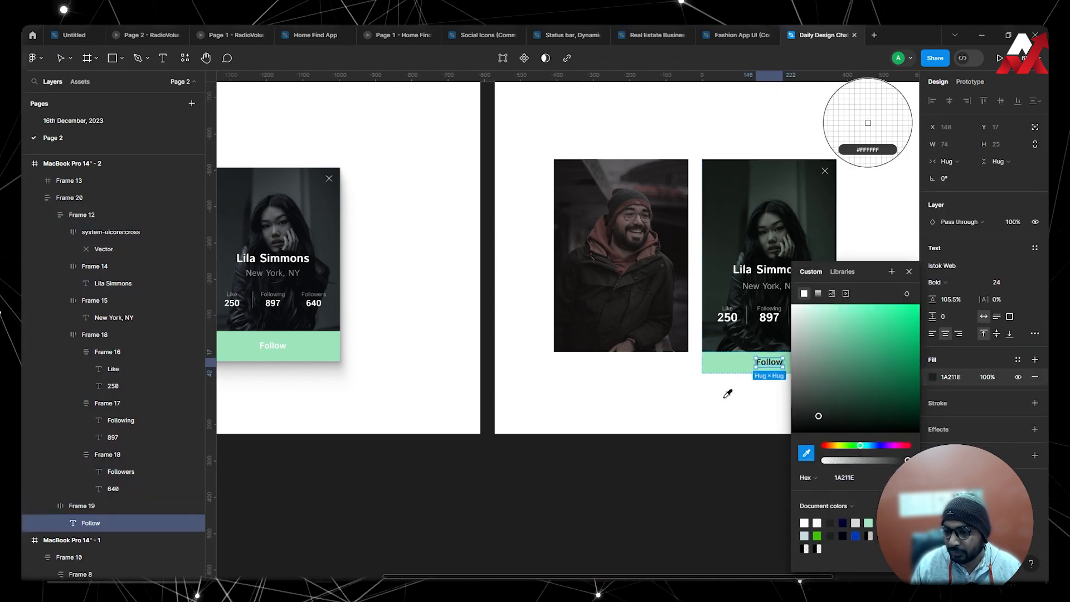
{"action": "left_click", "coordinate": [728, 394]}
{"action": "left_click", "coordinate": [740, 411]}
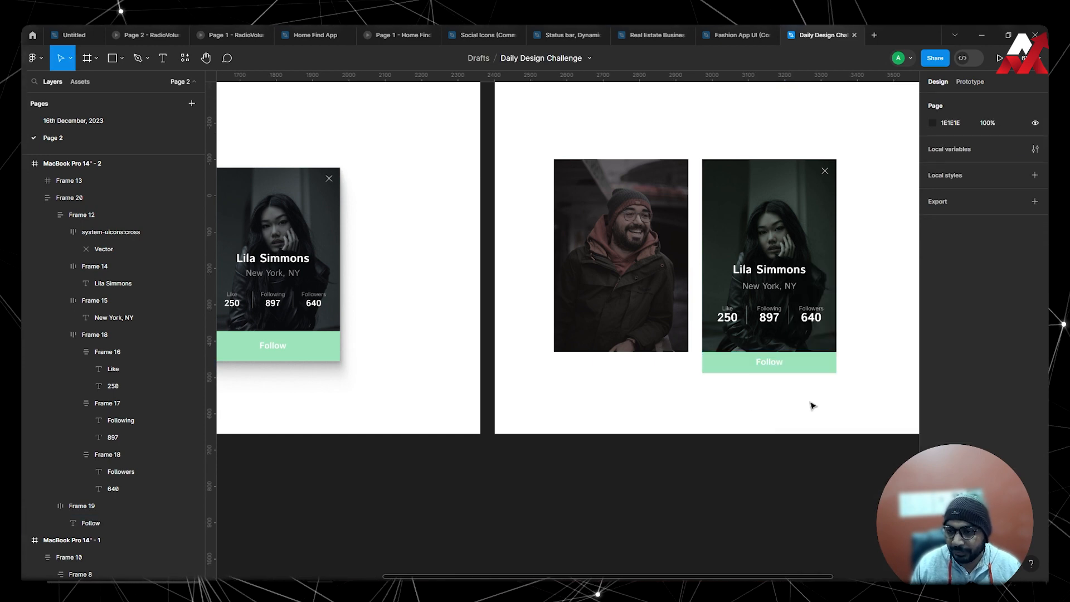
{"action": "scroll", "coordinate": [760, 399], "scroll_direction": "right", "scroll_amount": 5}
{"action": "scroll", "coordinate": [699, 368], "scroll_direction": "up", "scroll_amount": 3}
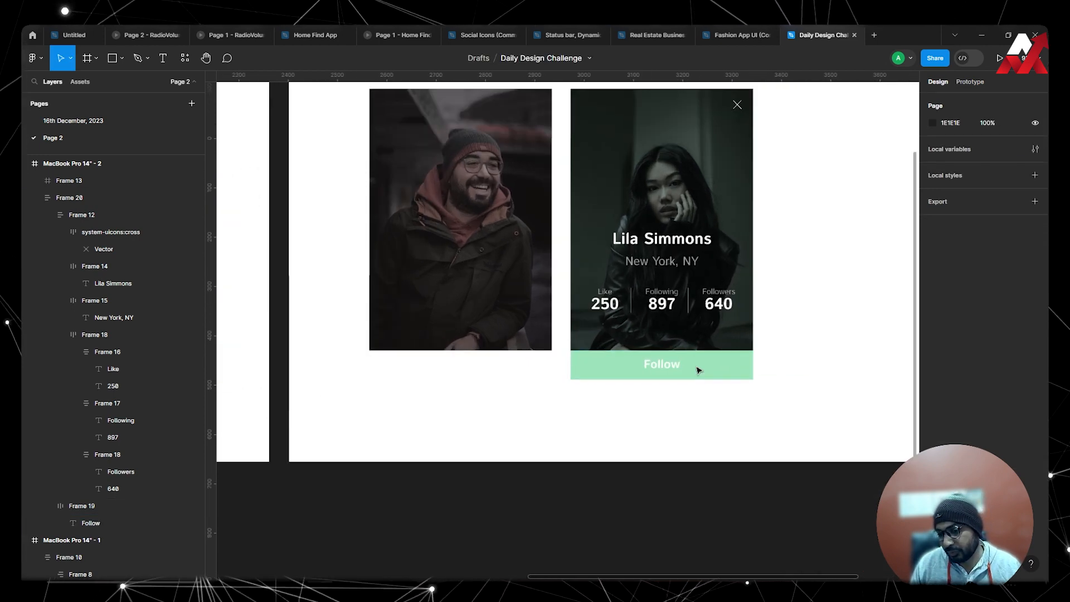
{"action": "scroll", "coordinate": [781, 376], "scroll_direction": "right", "scroll_amount": 4}
{"action": "scroll", "coordinate": [781, 375], "scroll_direction": "up", "scroll_amount": 2}
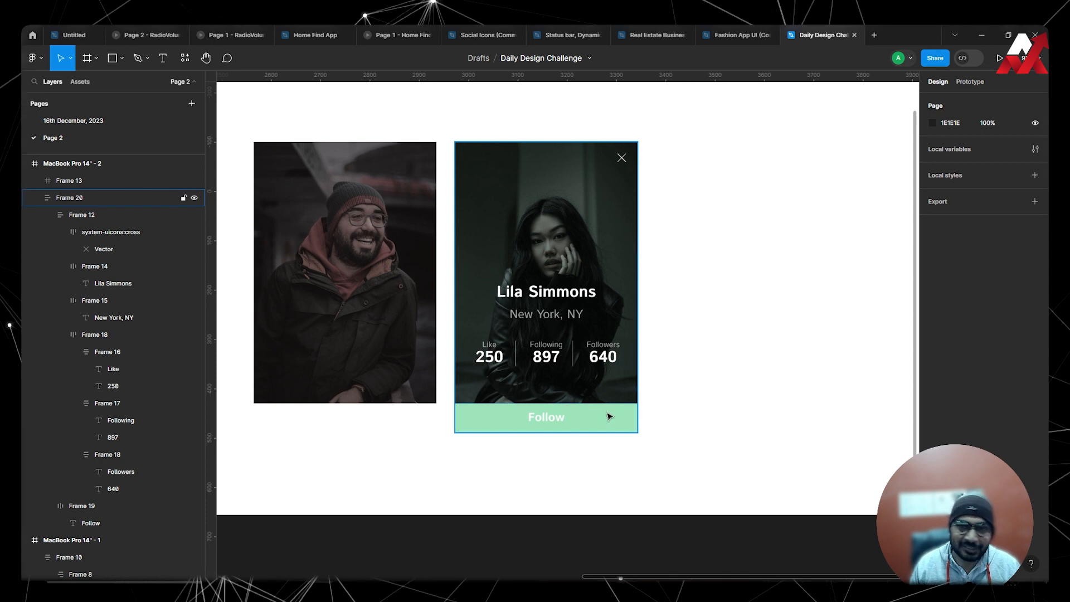
Try a drop shadow effect on the "Follow" text.
{"action": "left_click", "coordinate": [549, 419], "text": "ctrl"}
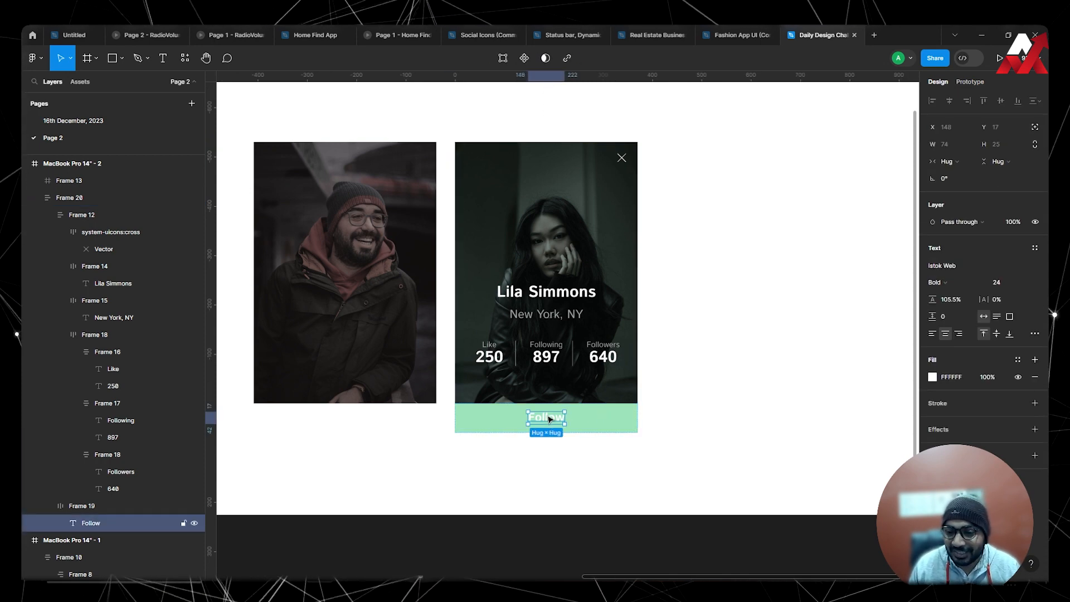
{"action": "left_click", "coordinate": [1035, 429]}
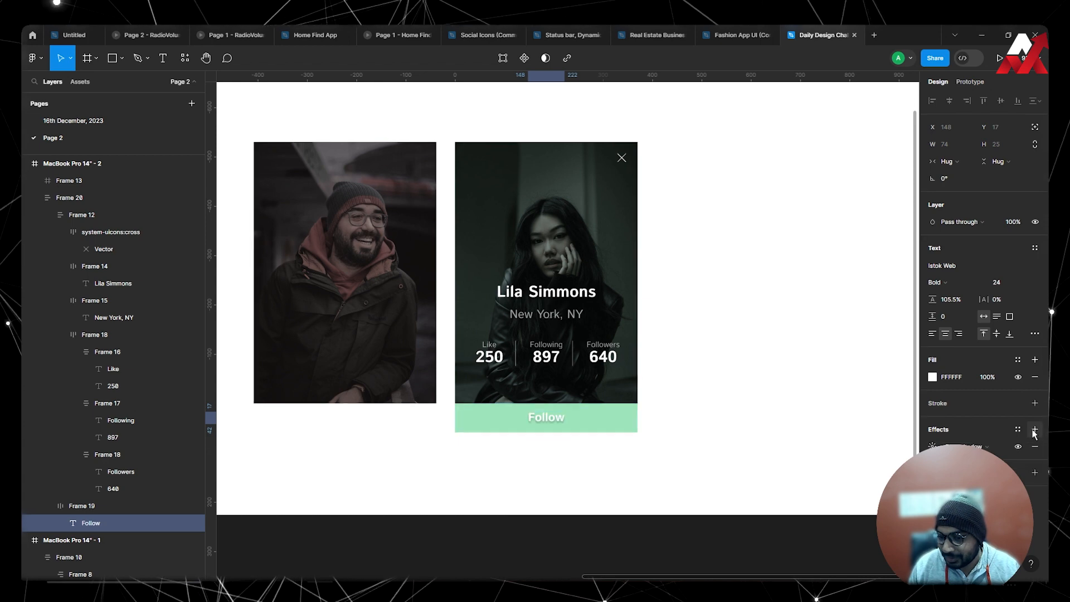
{"action": "scroll", "coordinate": [568, 425], "scroll_direction": "up", "scroll_amount": 5}
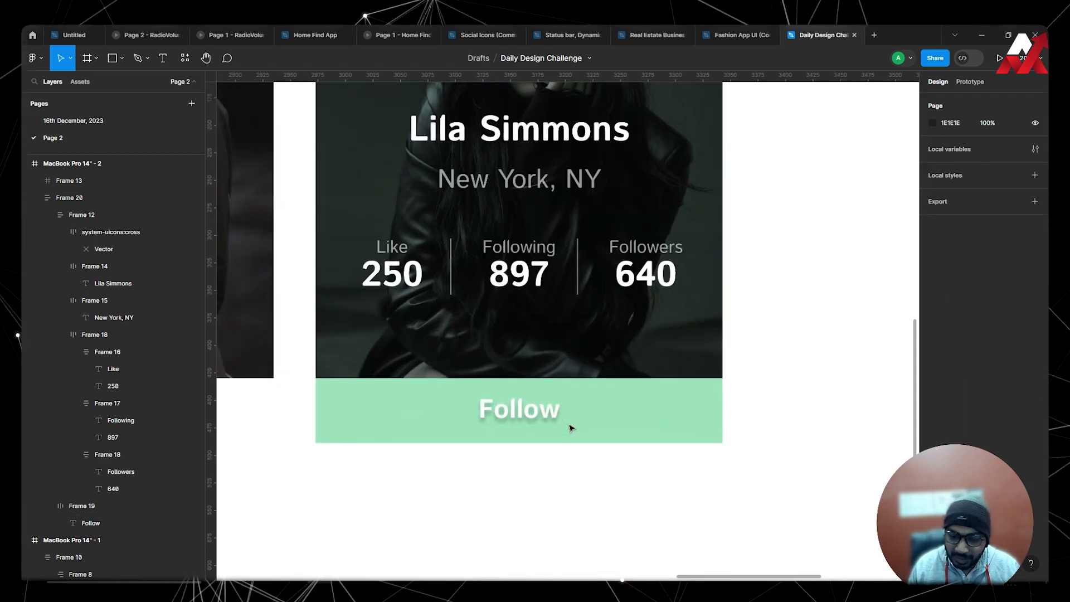
Undo the drop shadow and the white fill on the "Follow" text.
{"action": "key", "text": "ctrl+z"}
{"action": "key", "text": "ctrl+z"}
{"action": "key", "text": "ctrl+z"}
{"action": "key", "text": "ctrl+z"}
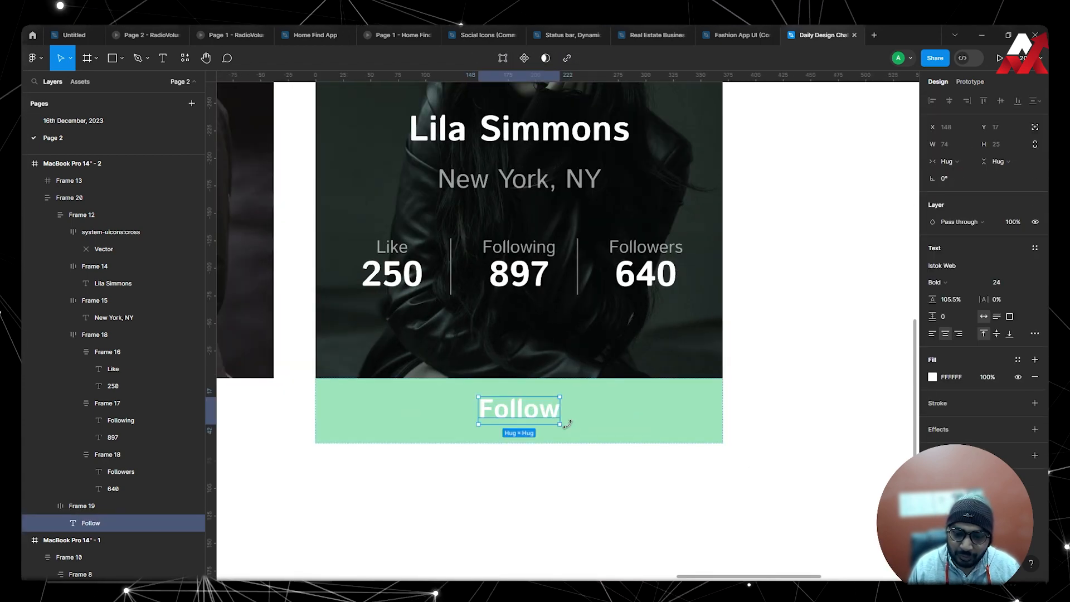
{"action": "left_click", "coordinate": [600, 497]}
{"action": "scroll", "coordinate": [605, 466], "scroll_direction": "down", "scroll_amount": 8}
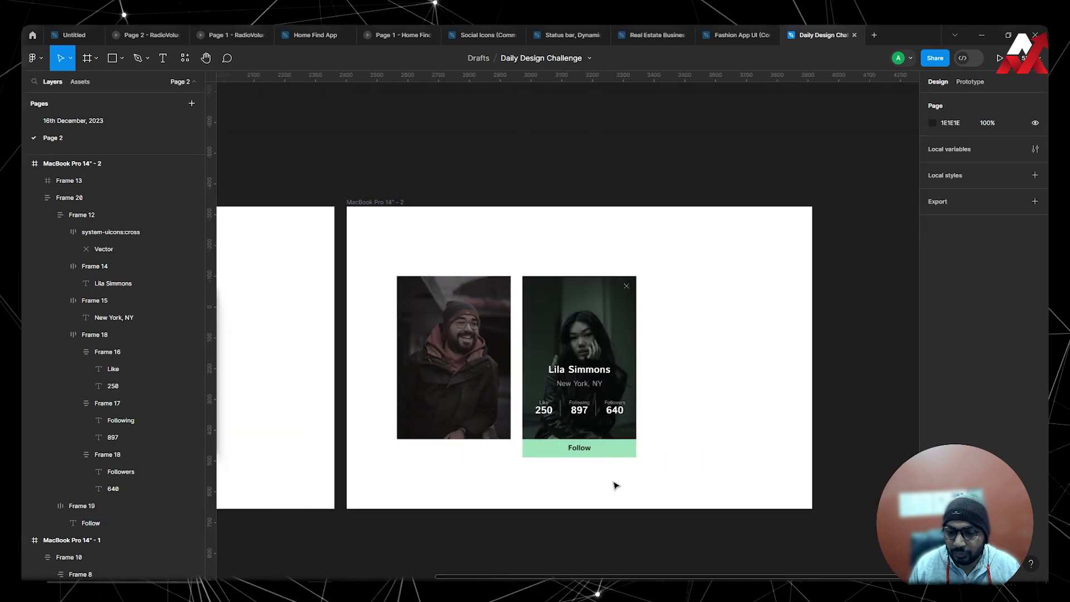
Change the "Follow" frame's fill to the more saturated green 10CA5F.
{"action": "left_click_drag", "start_coordinate": [592, 474], "coordinate": [702, 452]}
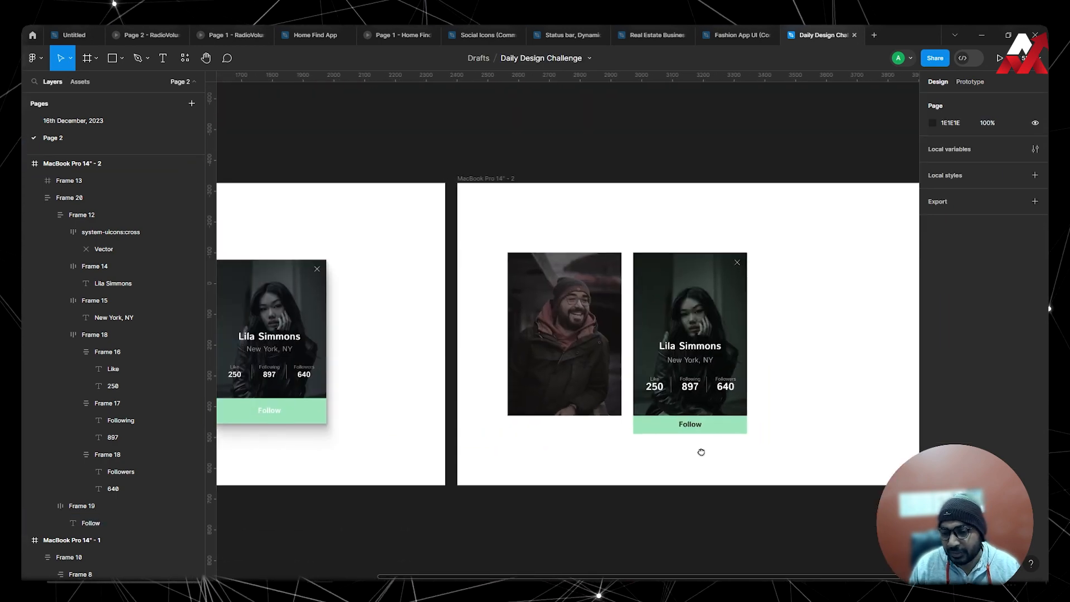
{"action": "left_click", "coordinate": [744, 426]}
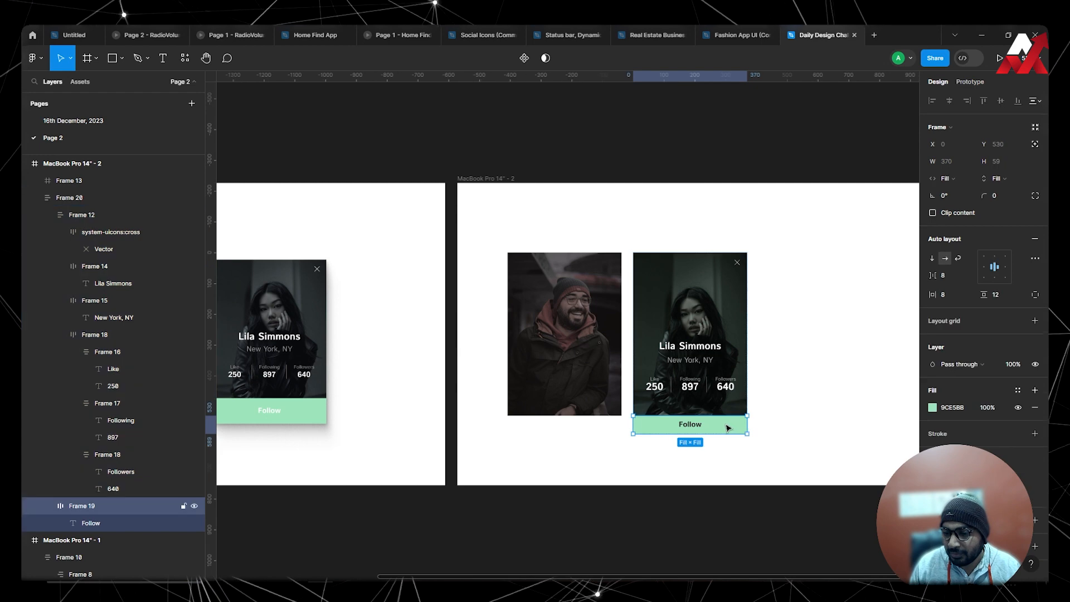
{"action": "left_click", "coordinate": [932, 408]}
{"action": "left_click_drag", "start_coordinate": [851, 363], "coordinate": [911, 335]}
{"action": "left_click", "coordinate": [697, 437]}
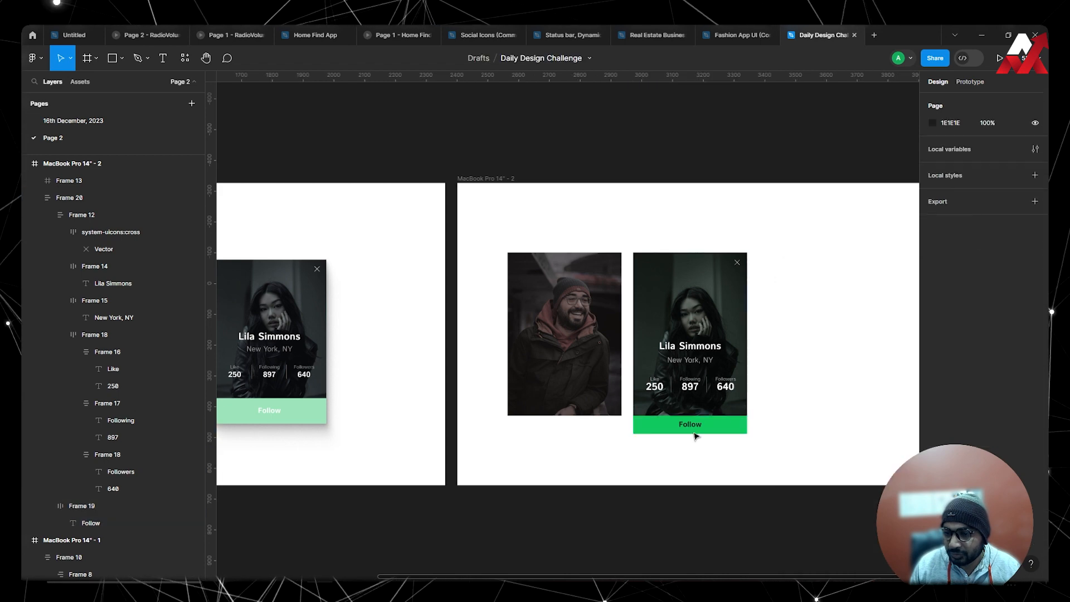
Set the fill of the "Follow" text on the green button to white, FFFFFF.
{"action": "left_click", "coordinate": [694, 429]}
{"action": "left_click", "coordinate": [694, 429]}
{"action": "left_click", "coordinate": [694, 429]}
{"action": "left_click", "coordinate": [691, 424]}
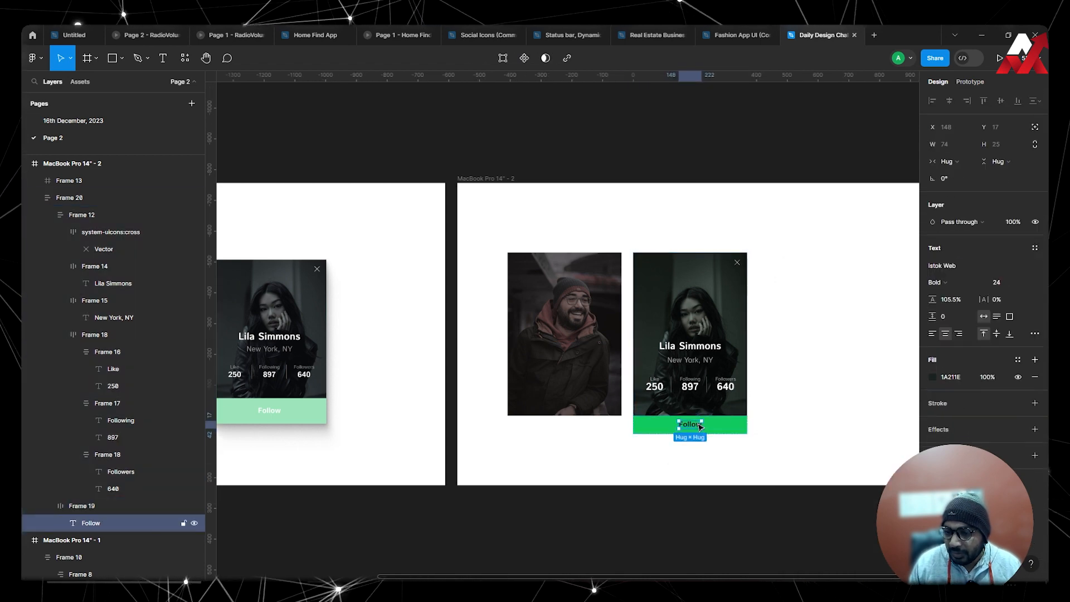
{"action": "left_click", "coordinate": [932, 377]}
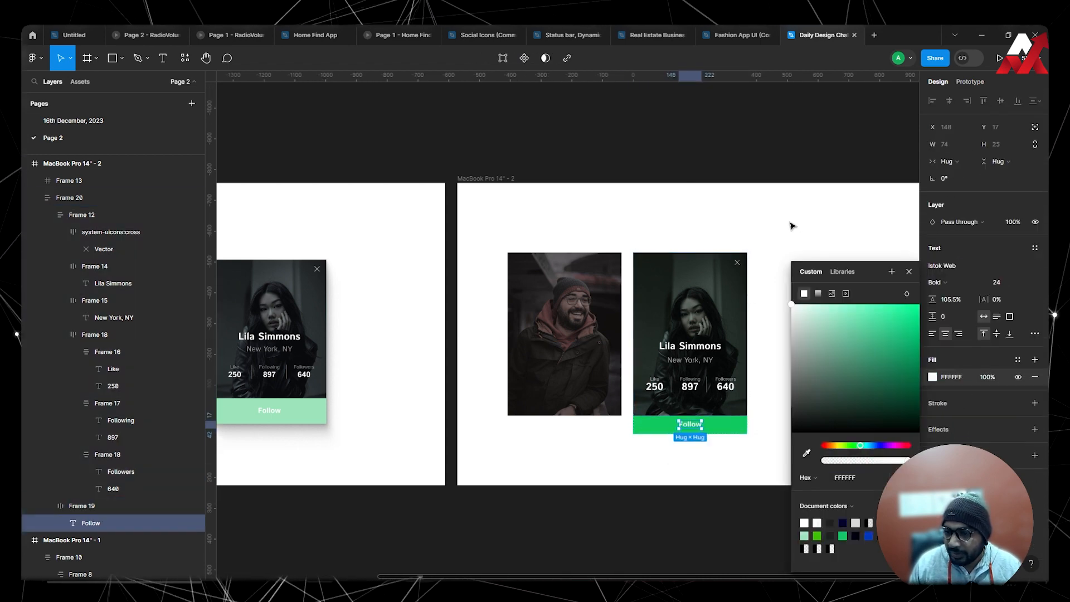
{"action": "left_click", "coordinate": [791, 224]}
{"action": "scroll", "coordinate": [698, 434], "scroll_direction": "up", "scroll_amount": 2}
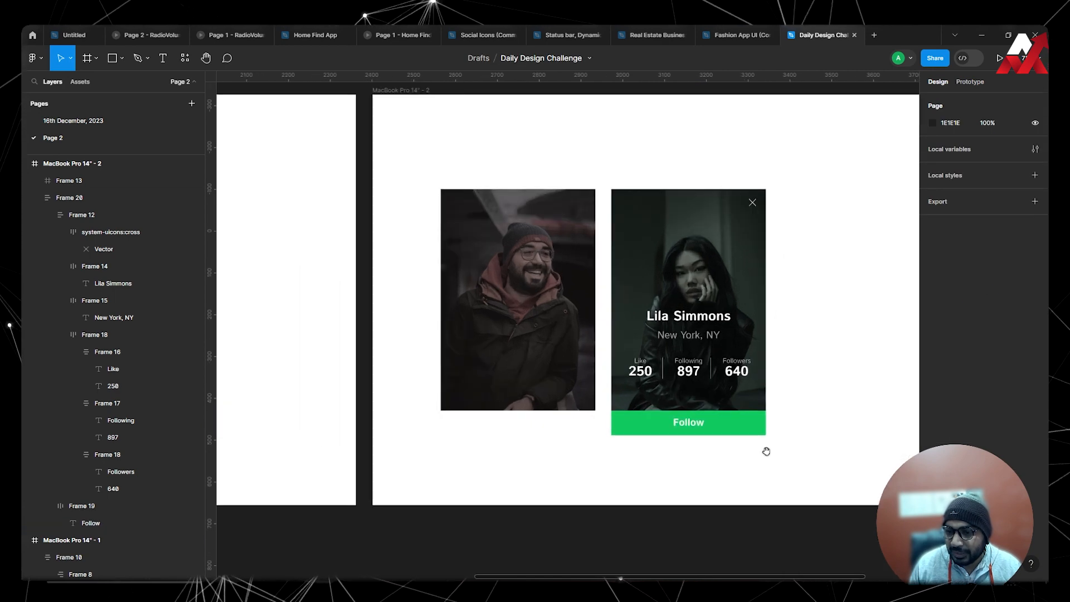
{"action": "left_click_drag", "start_coordinate": [767, 451], "coordinate": [704, 466]}
{"action": "left_click_drag", "start_coordinate": [756, 419], "coordinate": [653, 400]}
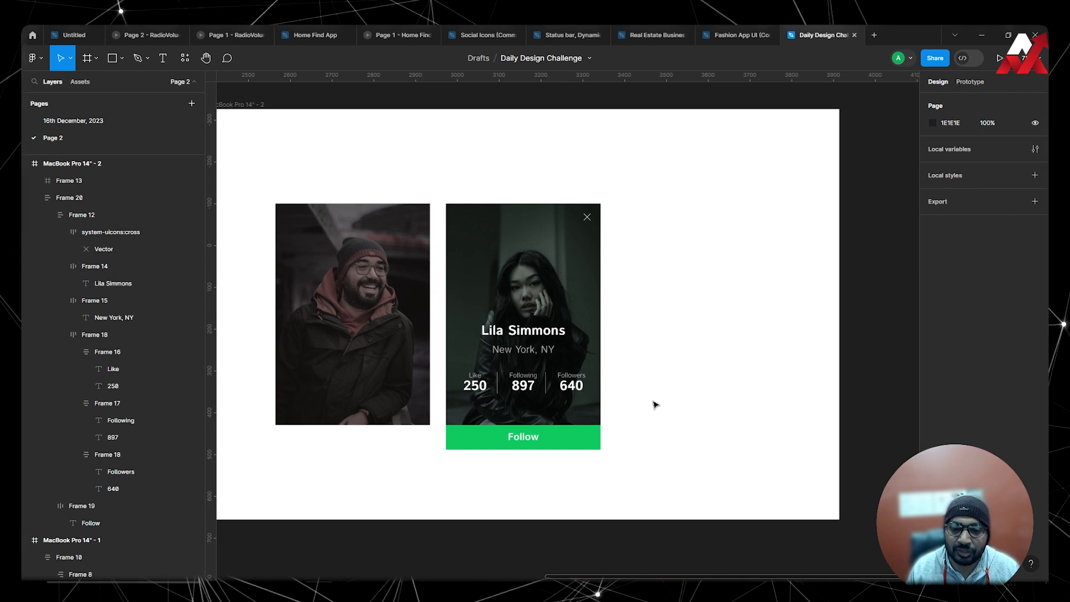
Duplicate the finished woman's card with its Follow button and place the copy beside the original, aligned with it.
{"action": "left_click", "coordinate": [382, 328]}
{"action": "scroll", "coordinate": [517, 301], "scroll_direction": "down", "scroll_amount": 2}
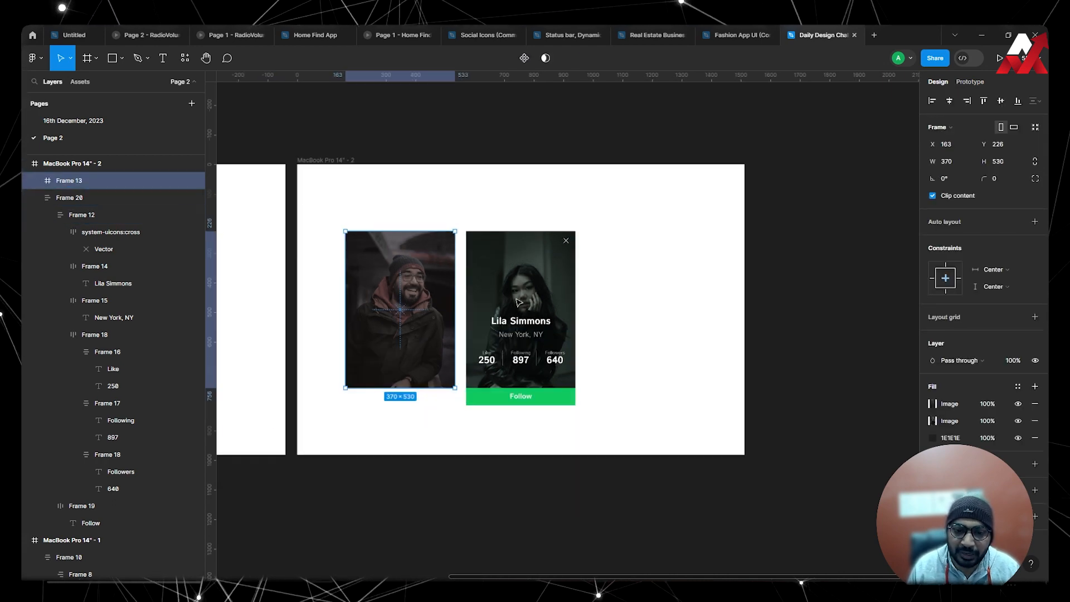
{"action": "left_click_drag", "start_coordinate": [415, 337], "coordinate": [723, 292]}
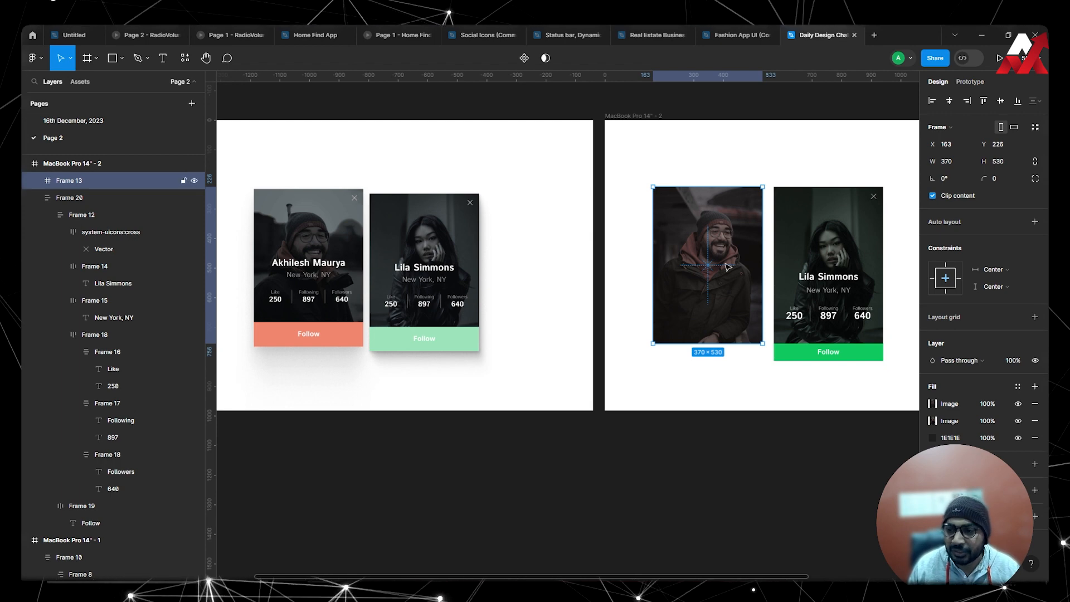
{"action": "left_click_drag", "start_coordinate": [729, 303], "coordinate": [556, 299]}
{"action": "left_click", "coordinate": [650, 262]}
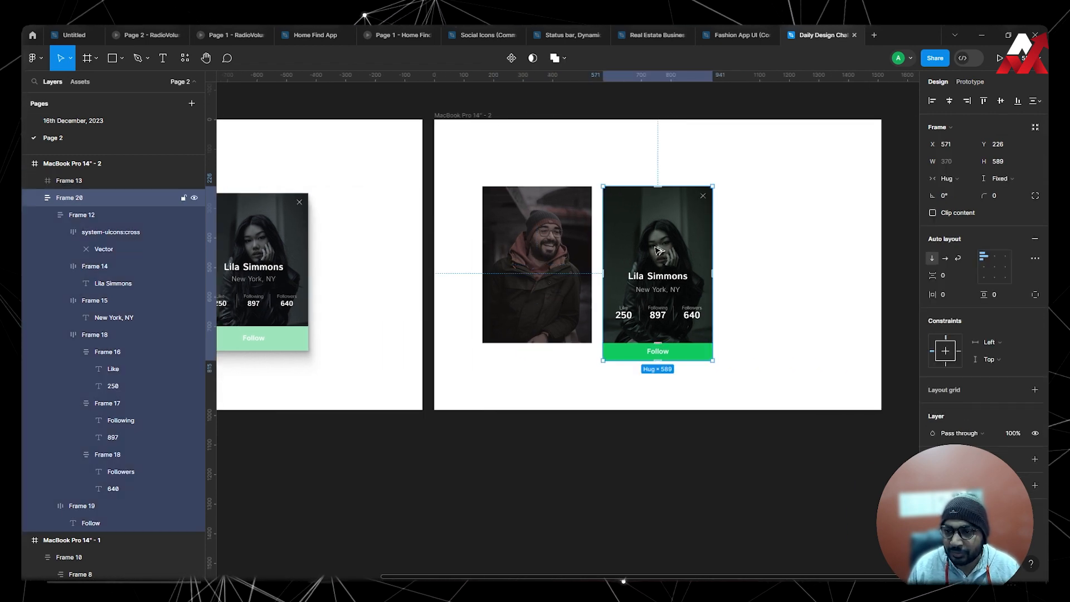
{"action": "left_click_drag", "start_coordinate": [660, 251], "coordinate": [780, 251]}
{"action": "key", "text": "Escape"}
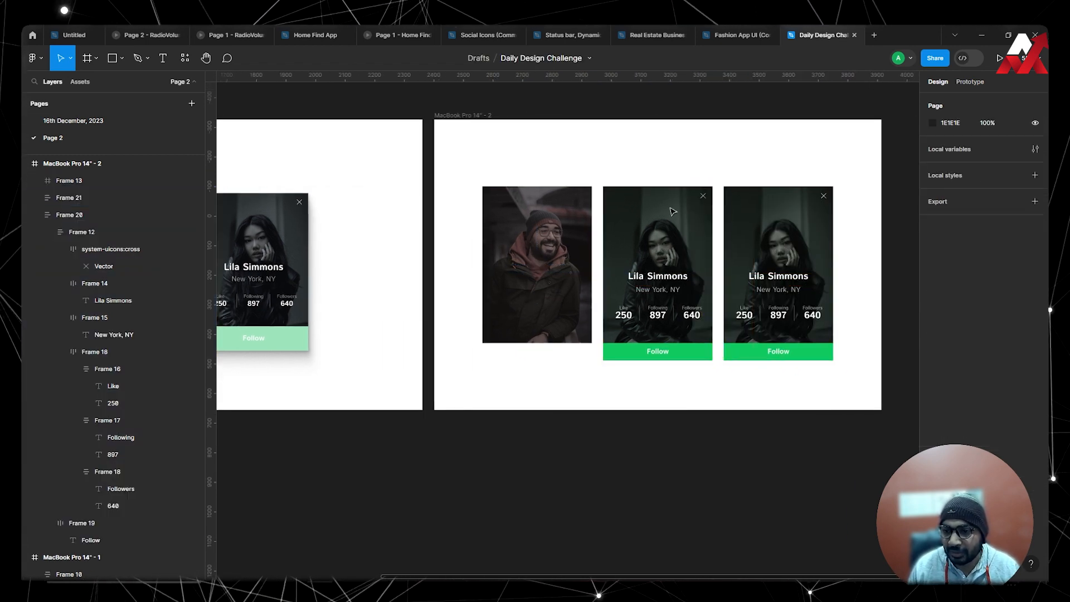
{"action": "left_click", "coordinate": [580, 245]}
{"action": "left_click", "coordinate": [770, 315]}
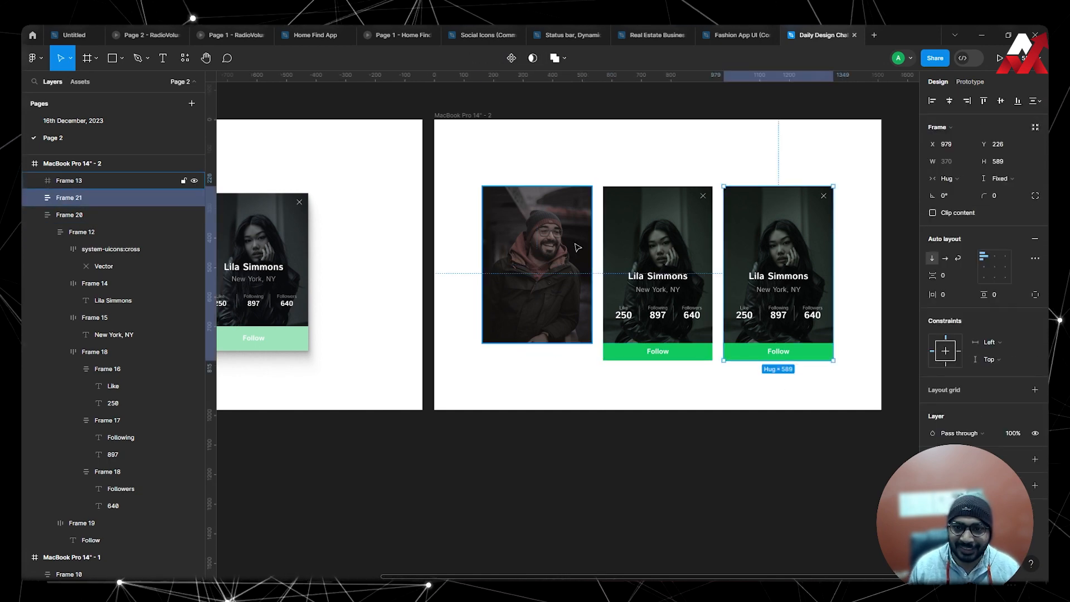
{"action": "key", "text": "Escape"}
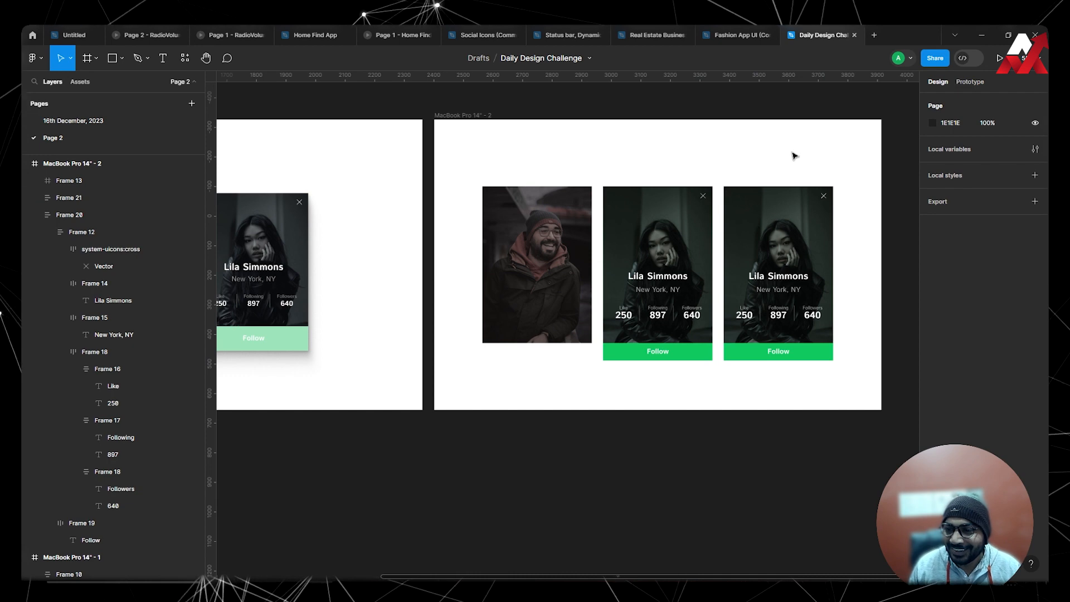
{"action": "scroll", "coordinate": [797, 231], "scroll_direction": "up", "scroll_amount": 2}
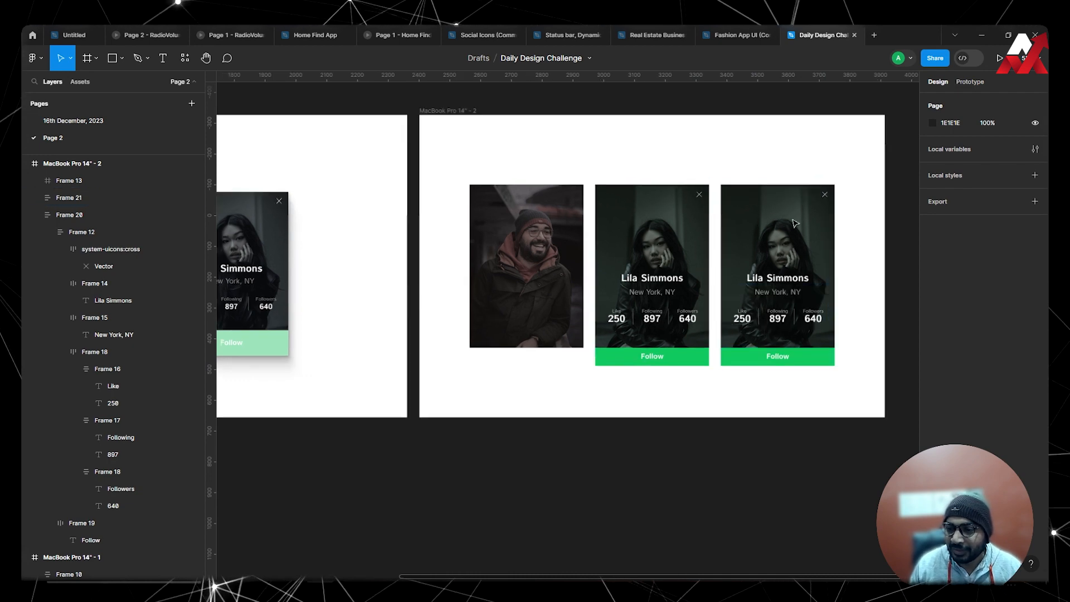
Recolour the duplicated card's "Follow" frame with the coral sampled from the man's reference card button.
{"action": "left_click", "coordinate": [761, 360]}
{"action": "scroll", "coordinate": [761, 360], "scroll_direction": "down", "scroll_amount": 3}
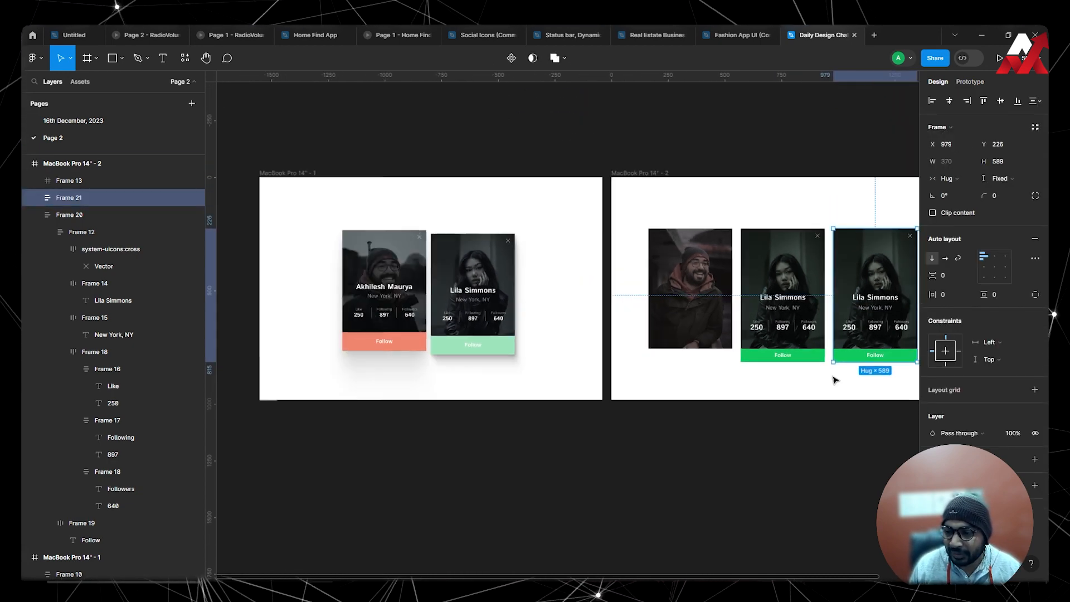
{"action": "left_click", "coordinate": [845, 359]}
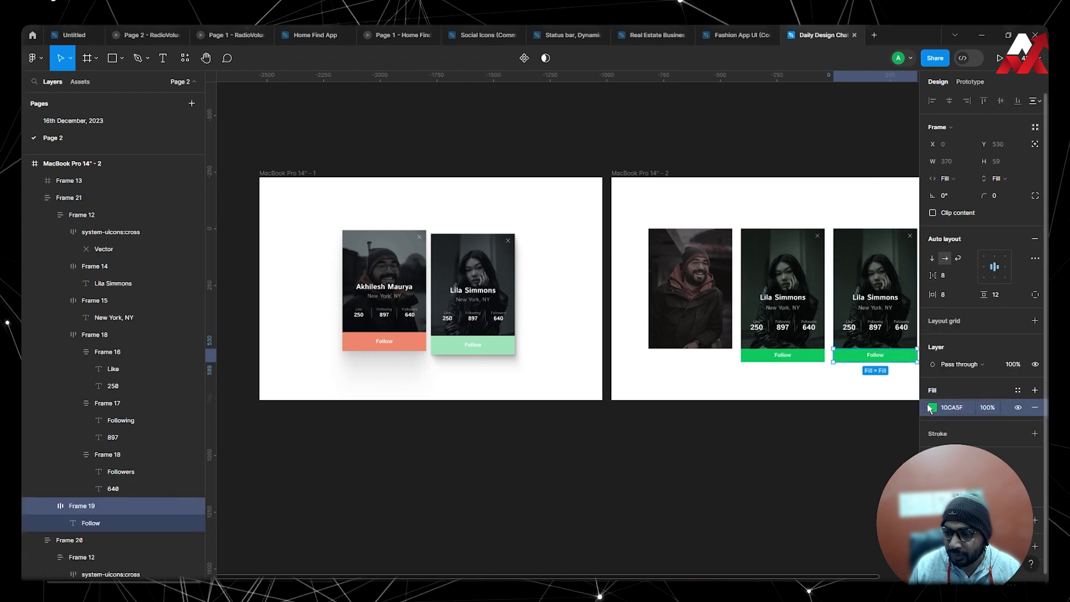
{"action": "left_click", "coordinate": [932, 407]}
{"action": "left_click", "coordinate": [807, 454]}
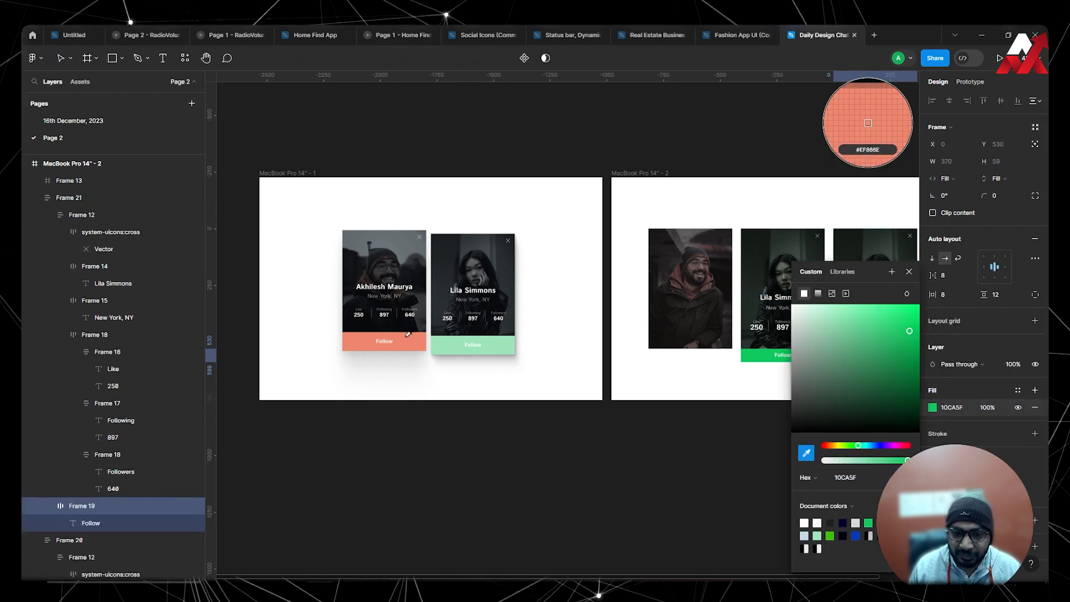
{"action": "left_click", "coordinate": [364, 342]}
{"action": "left_click", "coordinate": [706, 350]}
{"action": "scroll", "coordinate": [706, 350], "scroll_direction": "up", "scroll_amount": 5}
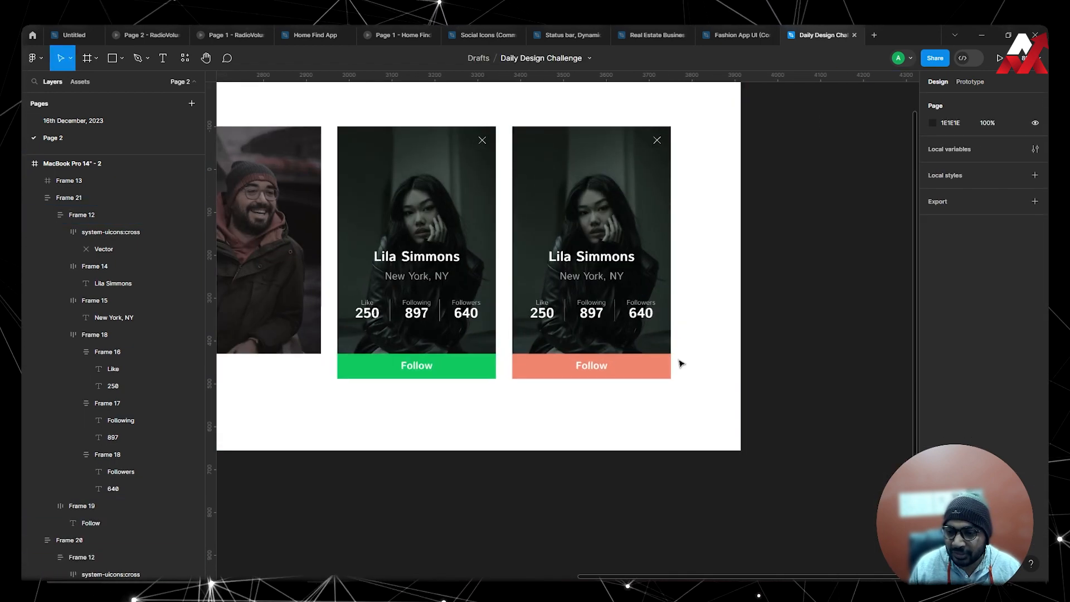
Change the duplicated card's "Follow" frame fill from coral to the more saturated orange-red E14E2C.
{"action": "left_click", "coordinate": [669, 365]}
{"action": "left_click", "coordinate": [932, 407]}
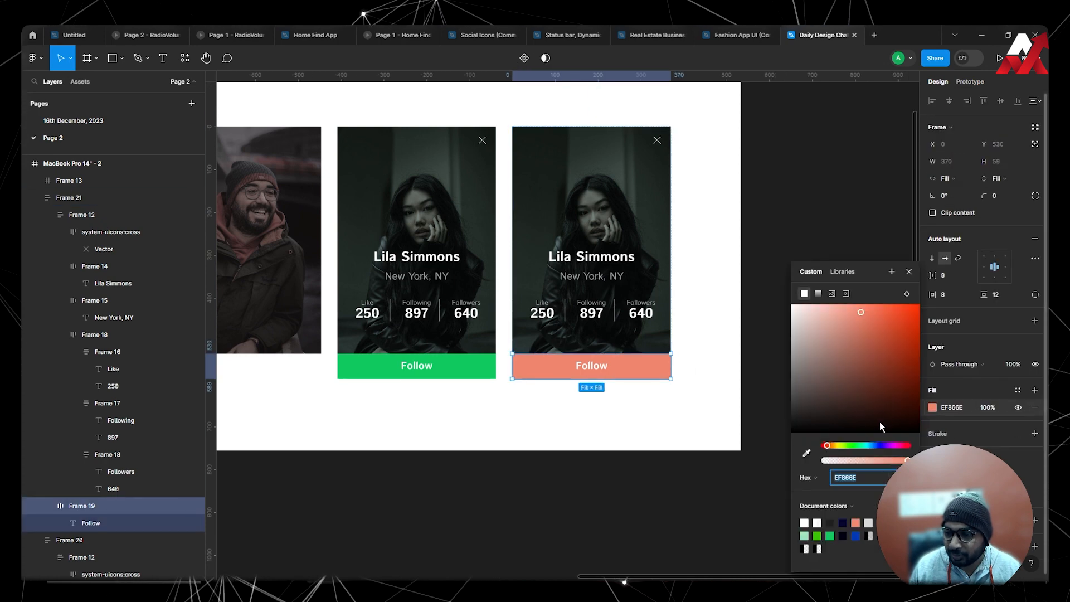
{"action": "left_click_drag", "start_coordinate": [865, 328], "coordinate": [898, 323]}
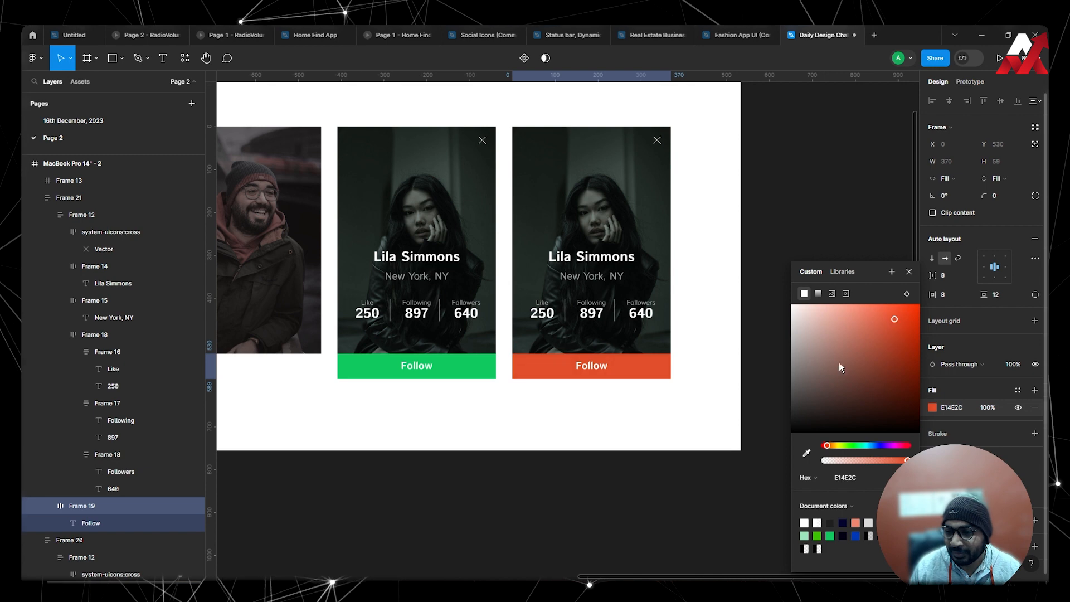
{"action": "left_click", "coordinate": [593, 444]}
{"action": "scroll", "coordinate": [614, 418], "scroll_direction": "down", "scroll_amount": 4}
{"action": "scroll", "coordinate": [650, 363], "scroll_direction": "up", "scroll_amount": 4}
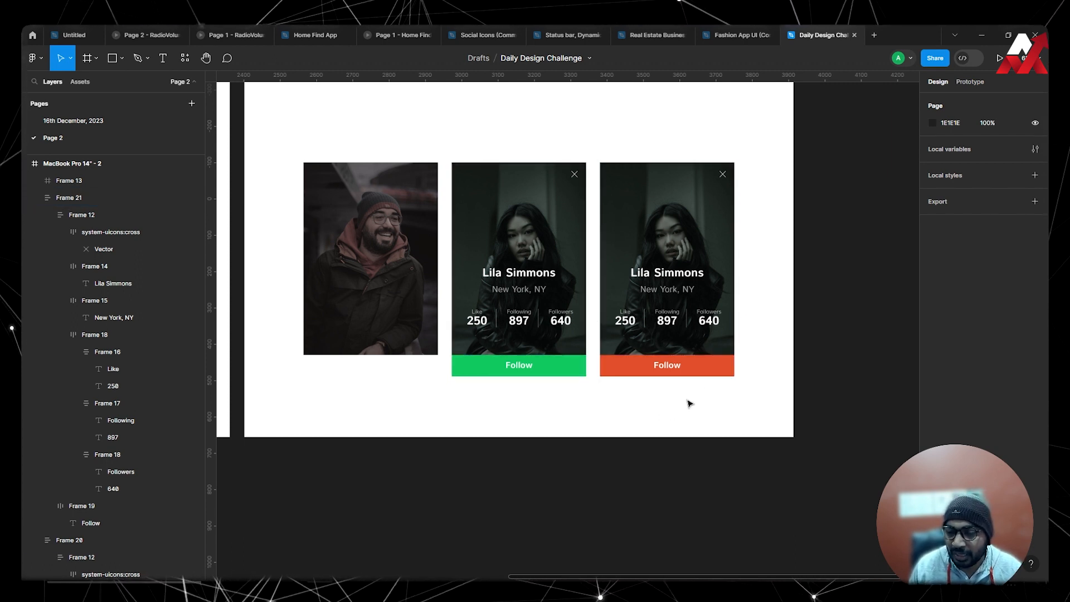
Select the photo frame inside the duplicated card and search the Pexels plugin for "a man".
{"action": "left_click", "coordinate": [690, 204]}
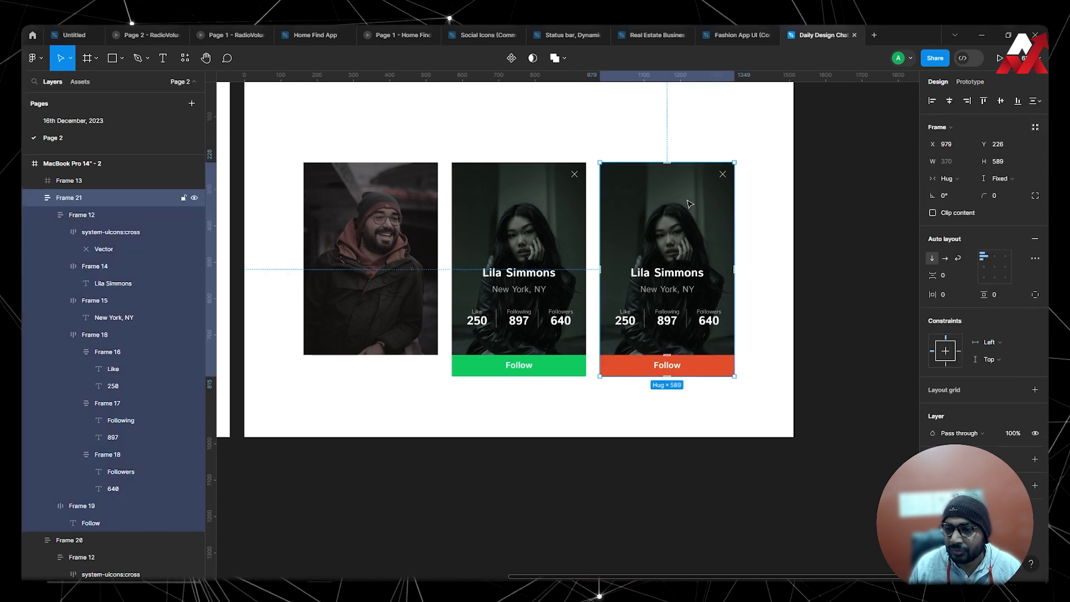
{"action": "left_click", "coordinate": [690, 204]}
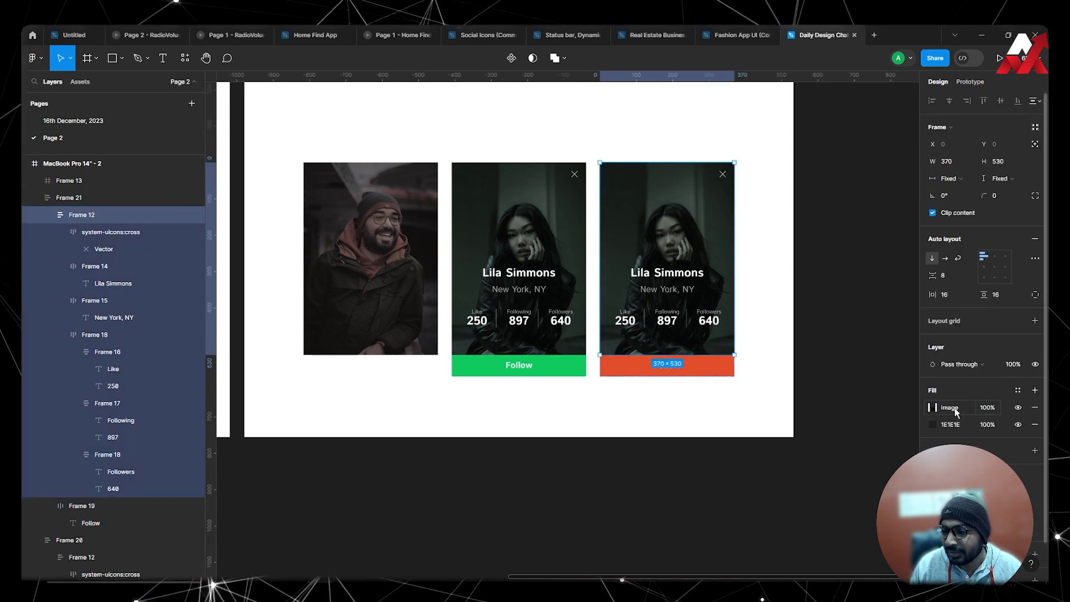
{"action": "left_click", "coordinate": [935, 408]}
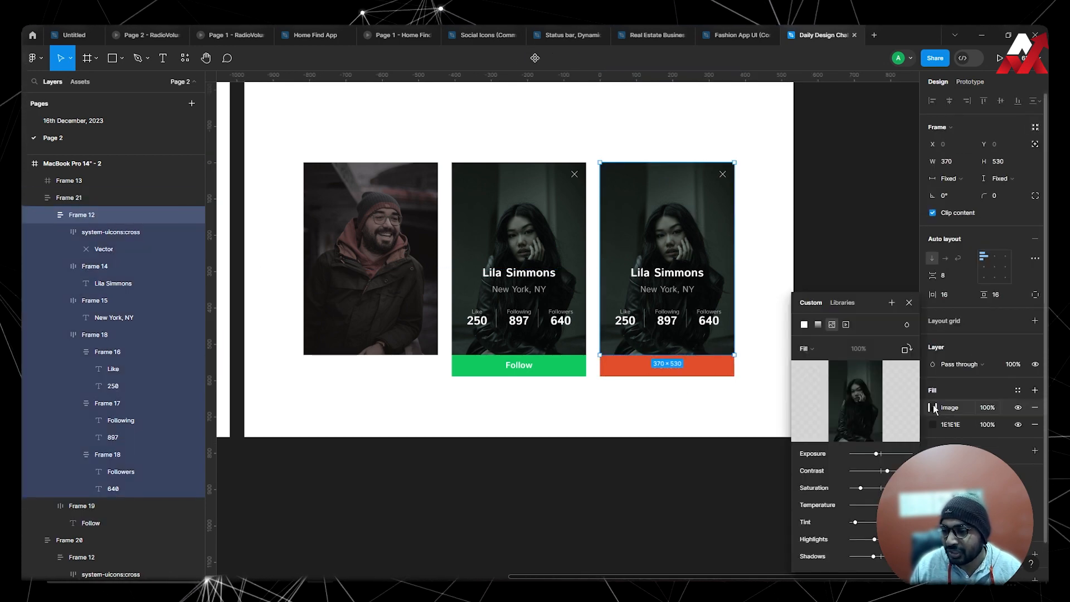
{"action": "left_click", "coordinate": [185, 58]}
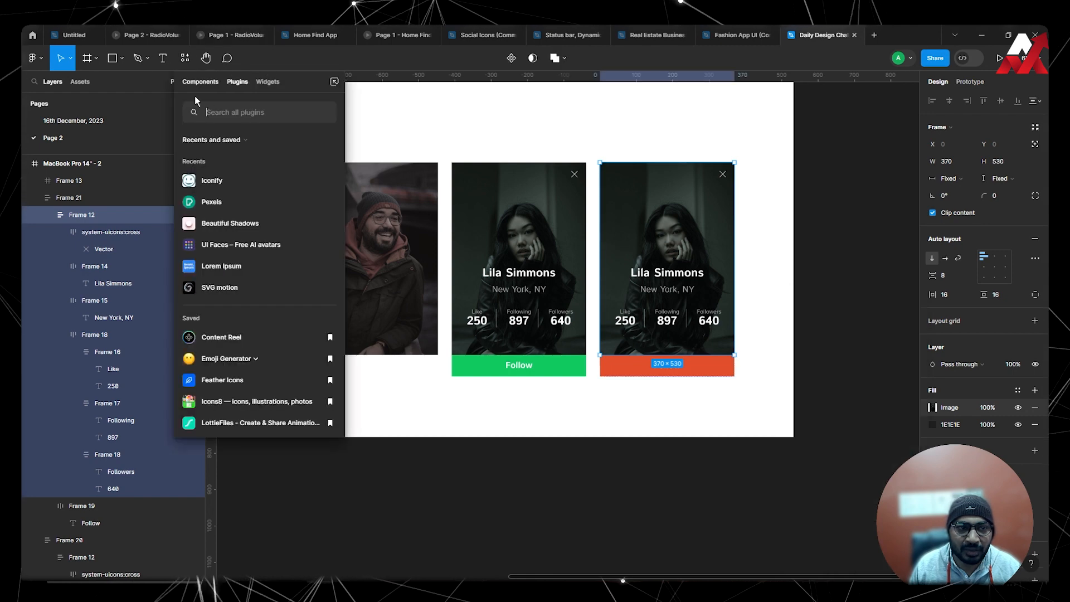
{"action": "left_click", "coordinate": [210, 202]}
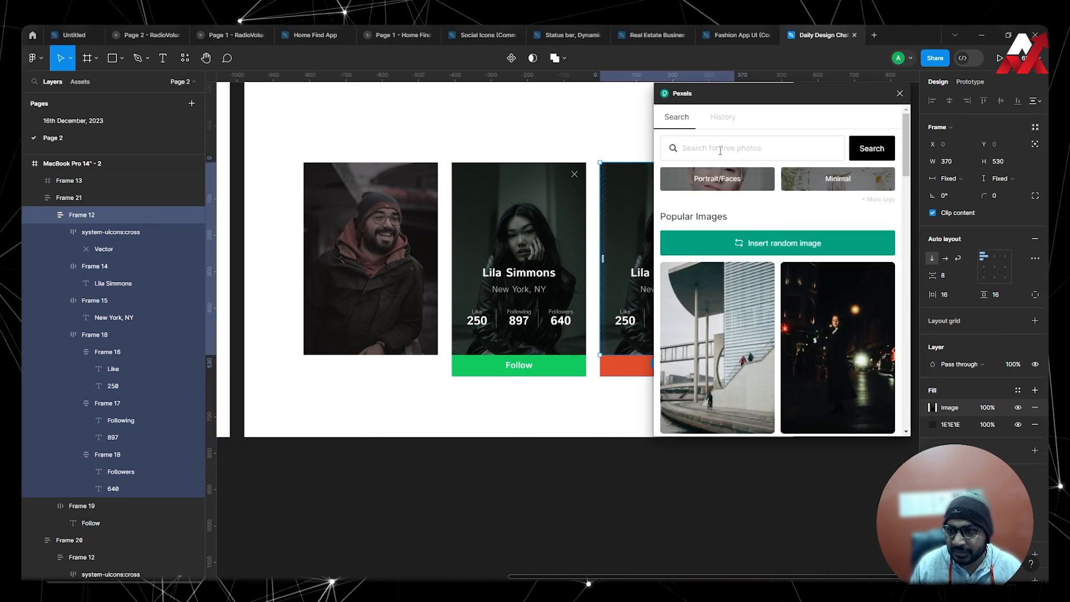
{"action": "type", "text": "a amn"}
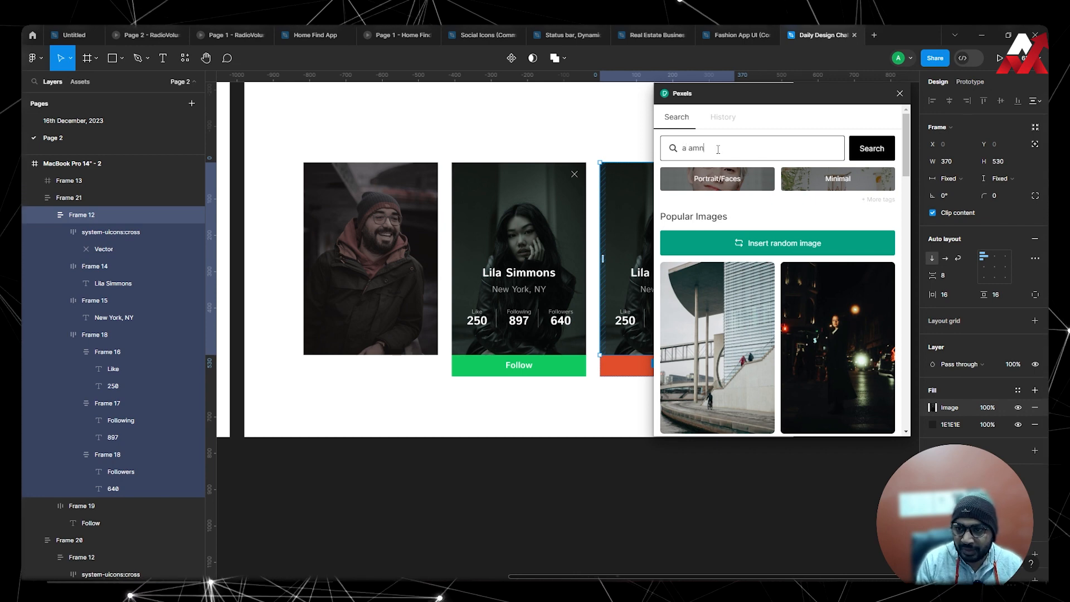
{"action": "type", "text": "an"}
{"action": "key", "text": "Return"}
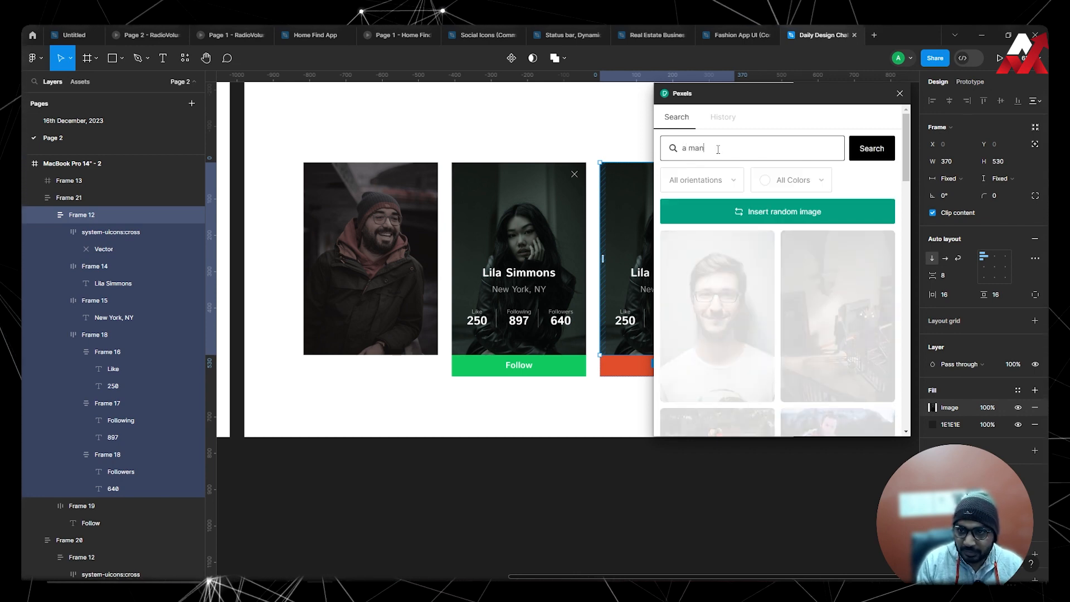
Insert the Pexels photo of the smiling bearded man in a beanie and dark jacket into the card, and close the plugin.
{"action": "scroll", "coordinate": [912, 169], "scroll_direction": "down", "scroll_amount": 2}
{"action": "scroll", "coordinate": [911, 169], "scroll_direction": "down", "scroll_amount": 5}
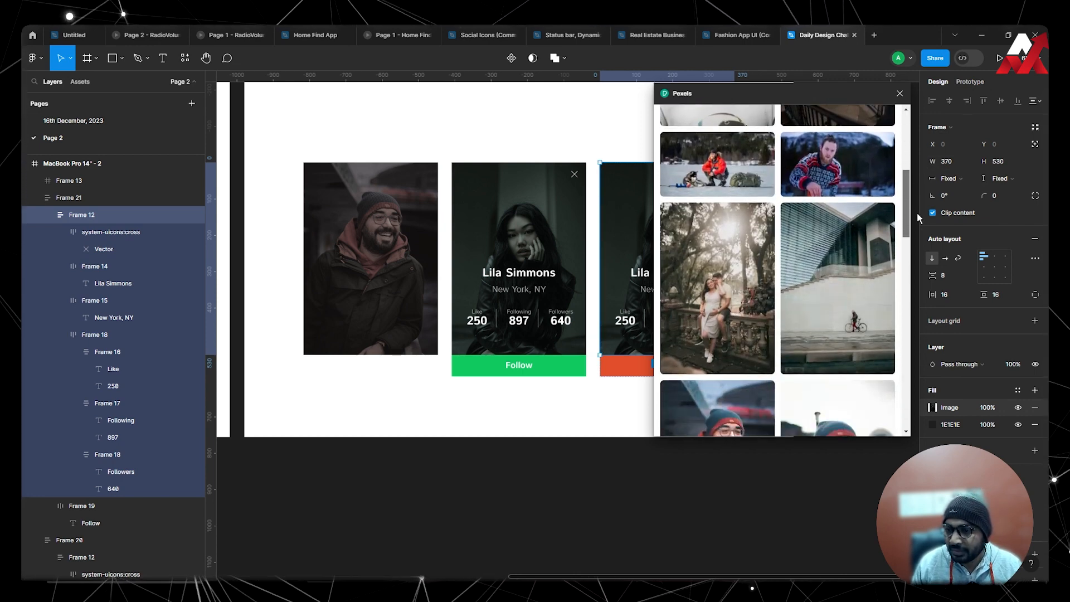
{"action": "left_click", "coordinate": [754, 234]}
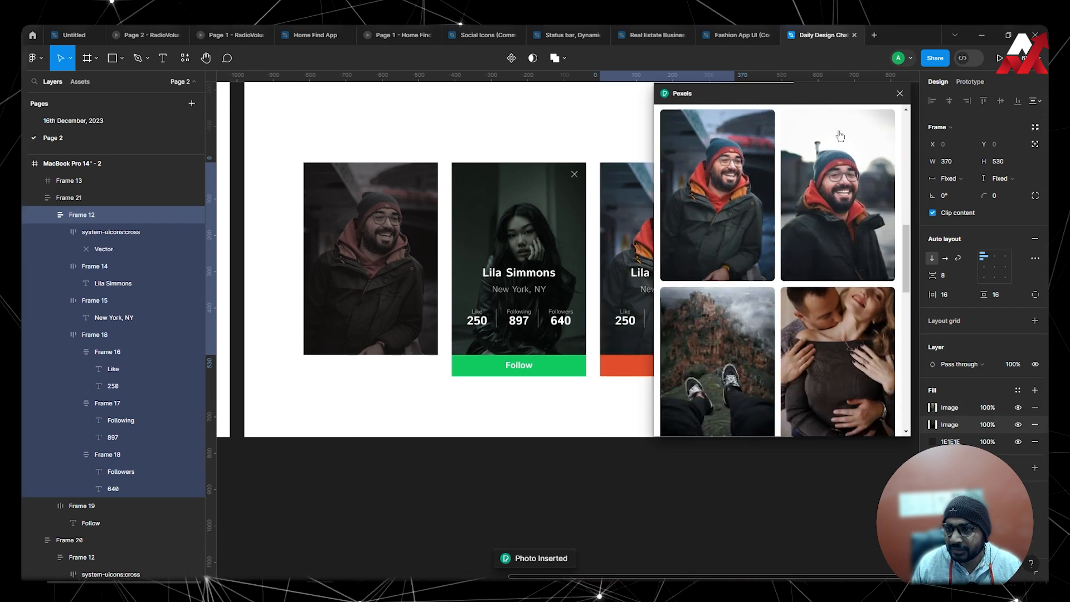
{"action": "left_click", "coordinate": [900, 94]}
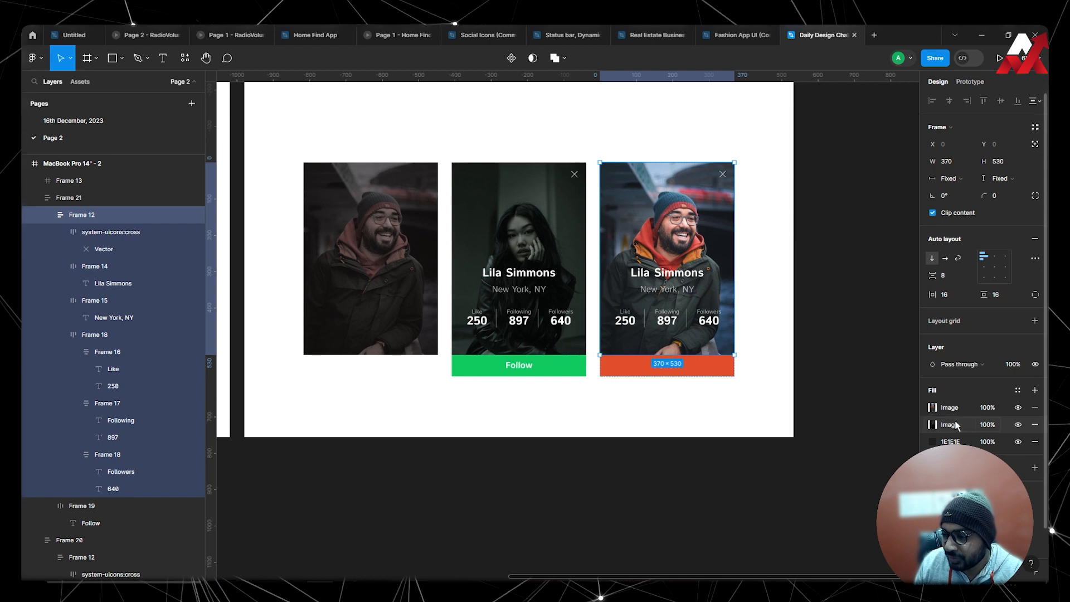
Remove the woman's image fill from the duplicated card's photo frame, keeping the man's photo and the 1E1E1E fill.
{"action": "left_click", "coordinate": [1019, 425]}
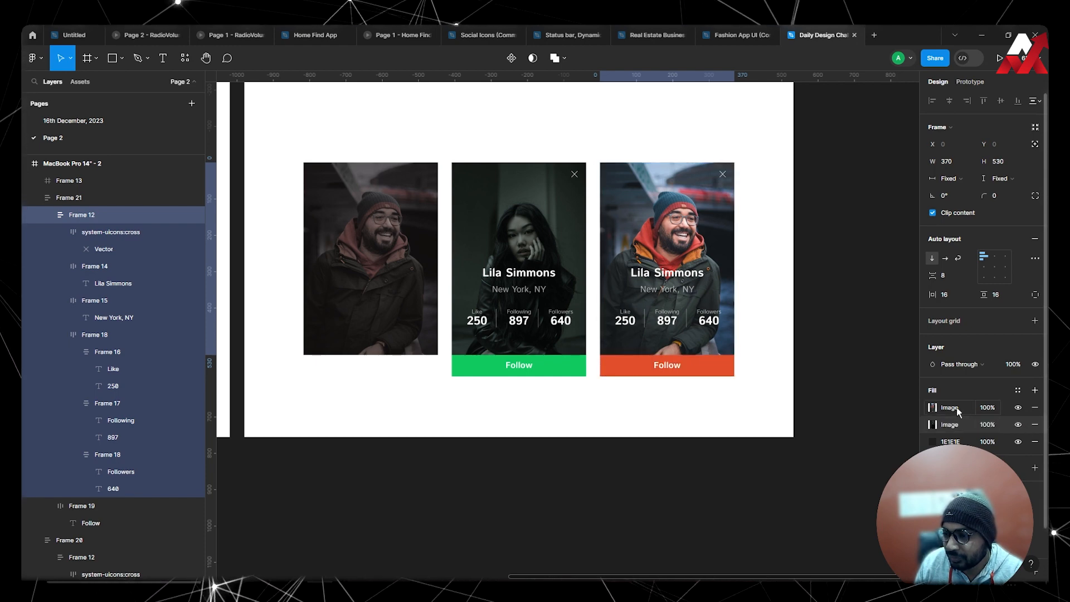
{"action": "left_click", "coordinate": [956, 410]}
{"action": "left_click", "coordinate": [1035, 426]}
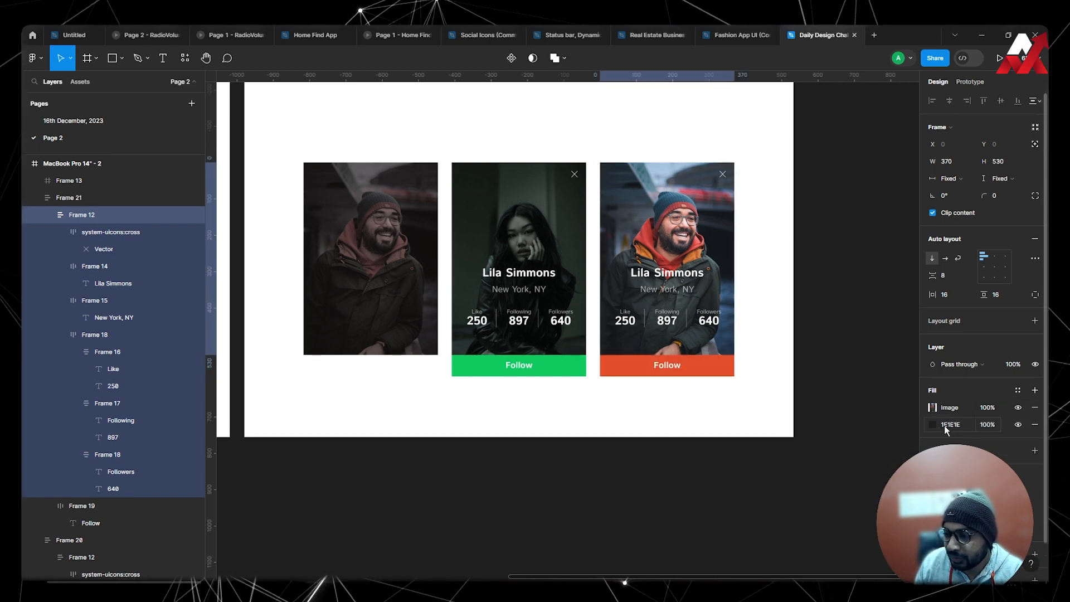
Darken the man's photo in the duplicated card by slightly lowering its exposure and contrast.
{"action": "left_click", "coordinate": [956, 411]}
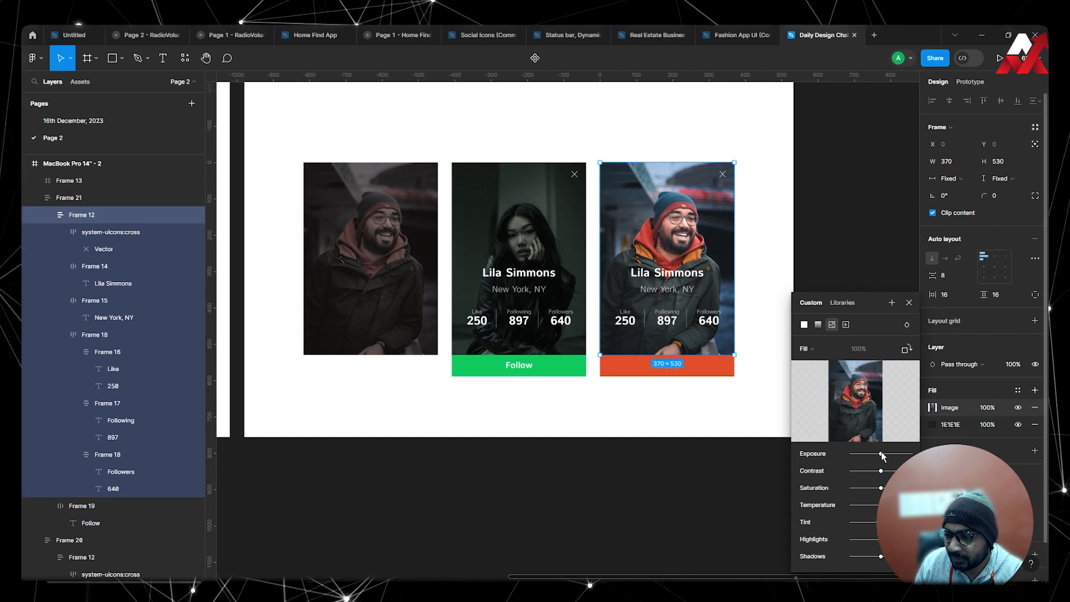
{"action": "left_click_drag", "start_coordinate": [877, 455], "coordinate": [874, 455]}
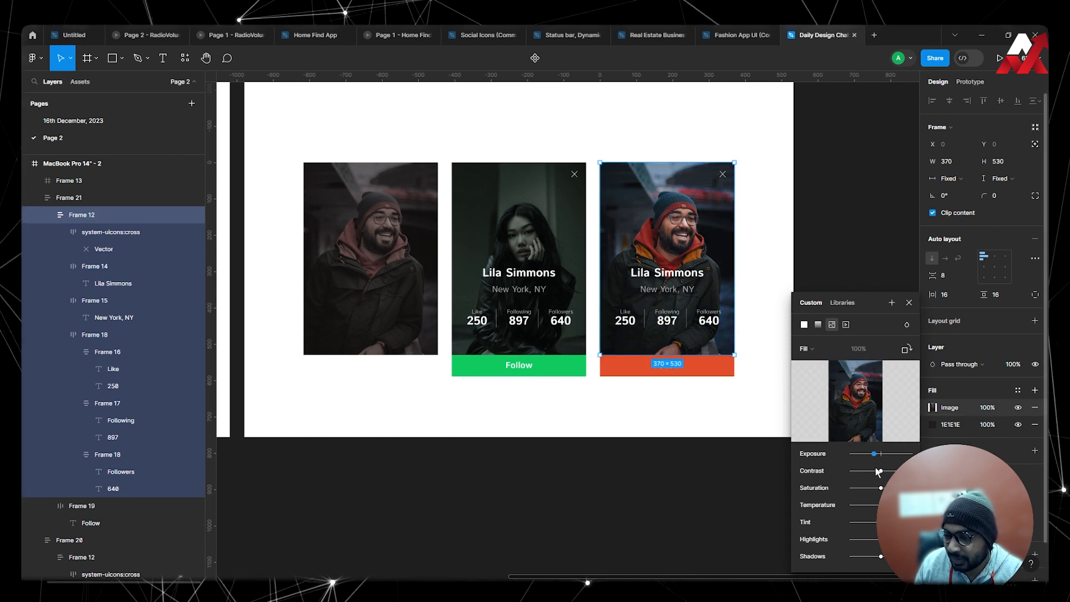
{"action": "left_click_drag", "start_coordinate": [882, 471], "coordinate": [879, 471]}
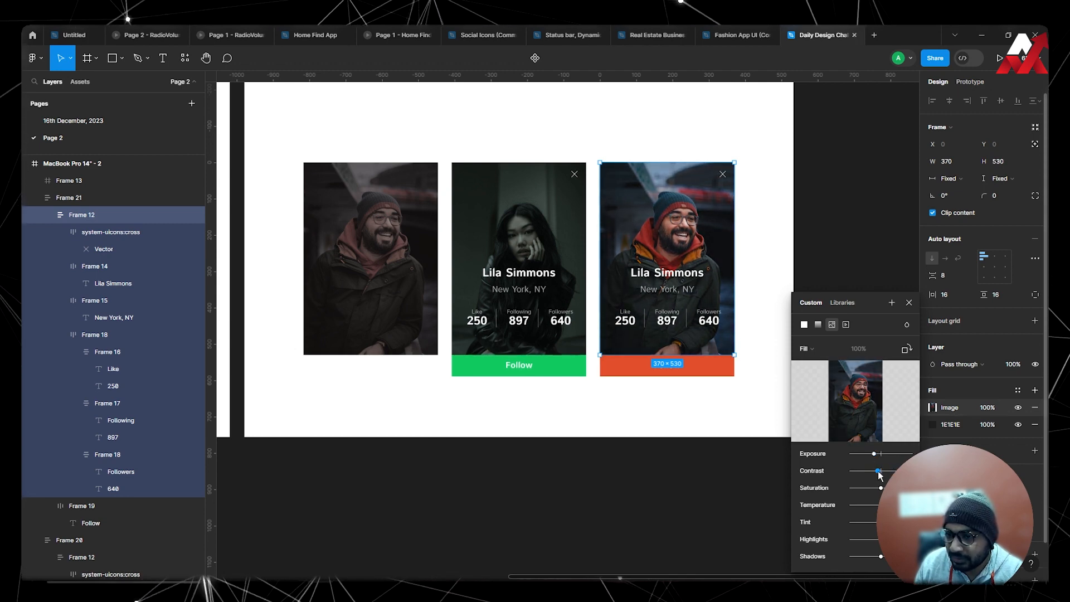
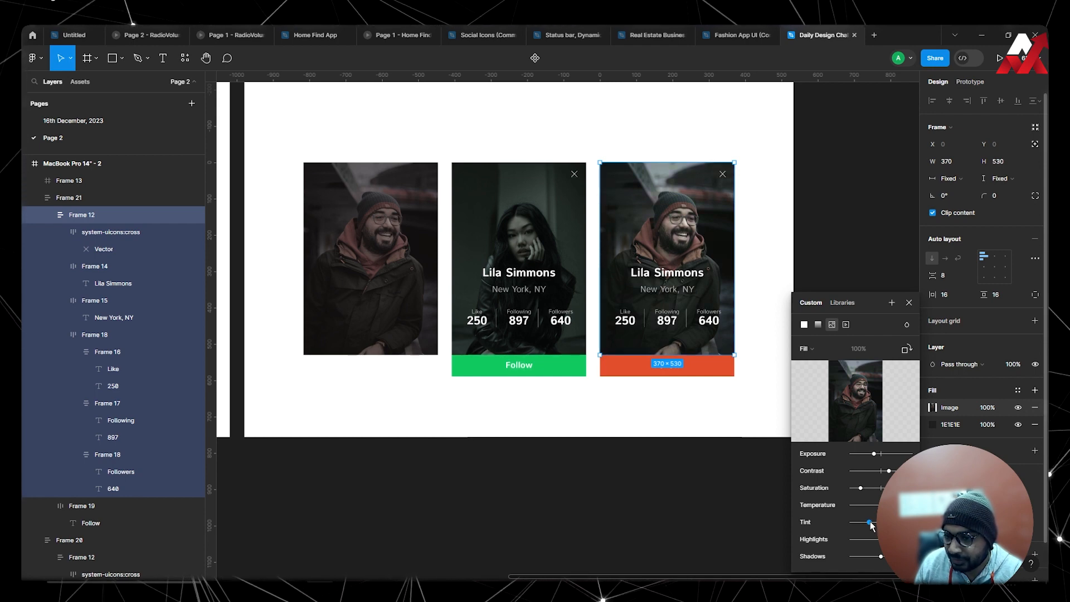
Lower the tint, highlights and shadows of the man's photo in the duplicated card, and close the image settings.
{"action": "left_click_drag", "start_coordinate": [872, 525], "coordinate": [868, 524]}
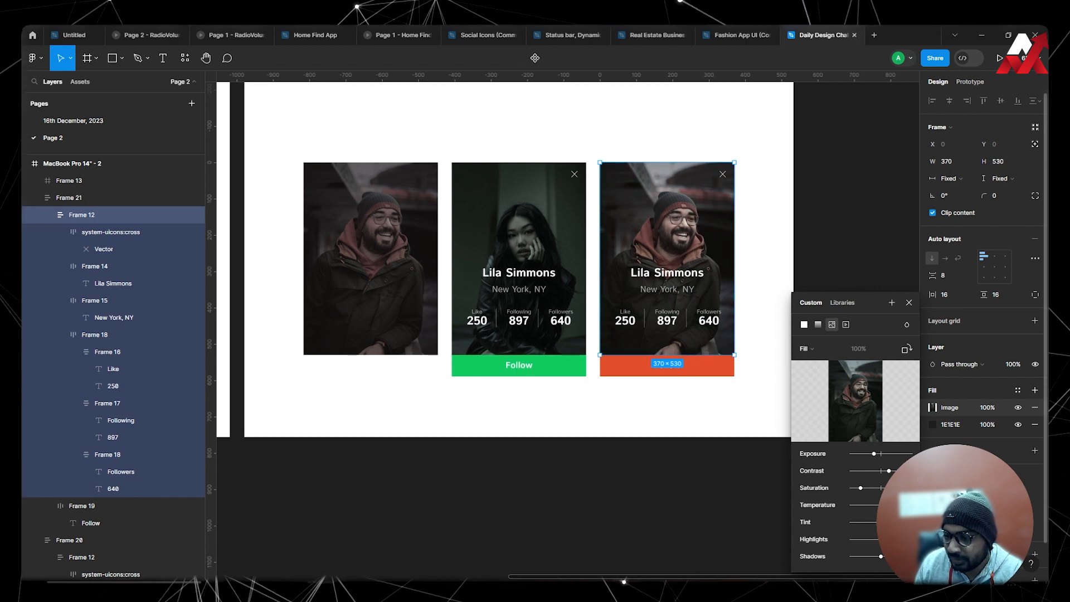
{"action": "mouse_move", "coordinate": [882, 541]}
{"action": "left_mouse_down"}
{"action": "mouse_move", "coordinate": [870, 542]}
{"action": "mouse_move", "coordinate": [880, 558]}
{"action": "left_mouse_up"}
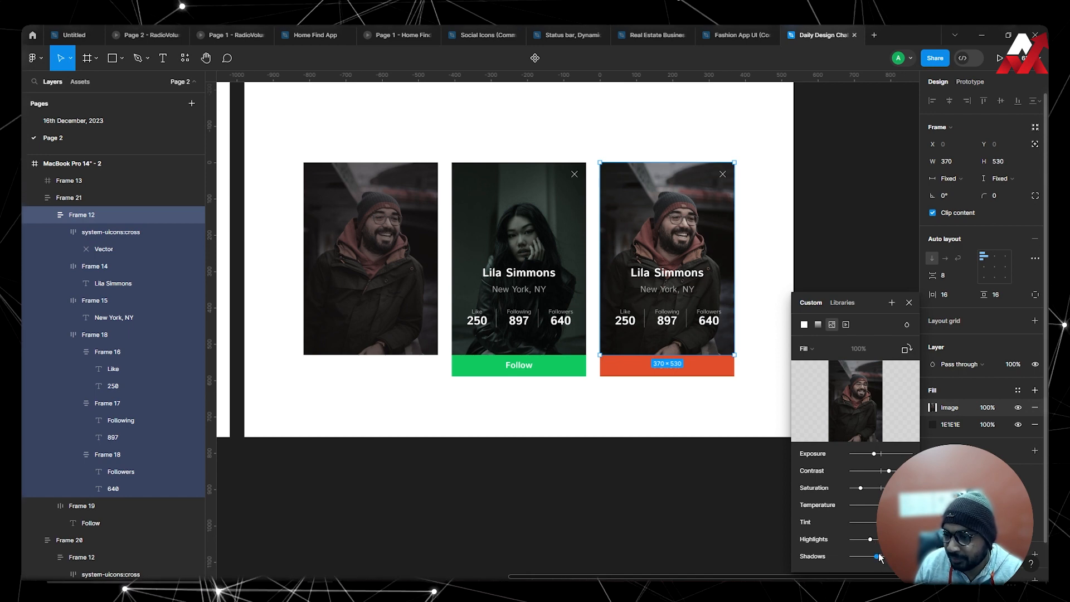
{"action": "left_click", "coordinate": [909, 303]}
{"action": "left_click", "coordinate": [748, 399]}
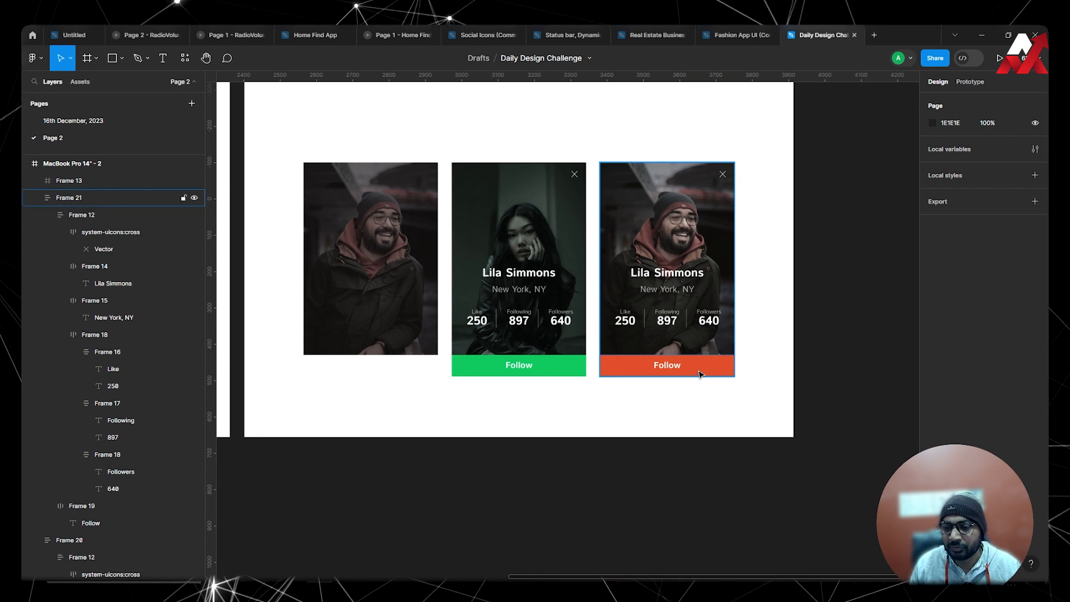
Replace the name text on the duplicated card with the man's full name.
{"action": "scroll", "coordinate": [769, 417], "scroll_direction": "right", "scroll_amount": 3}
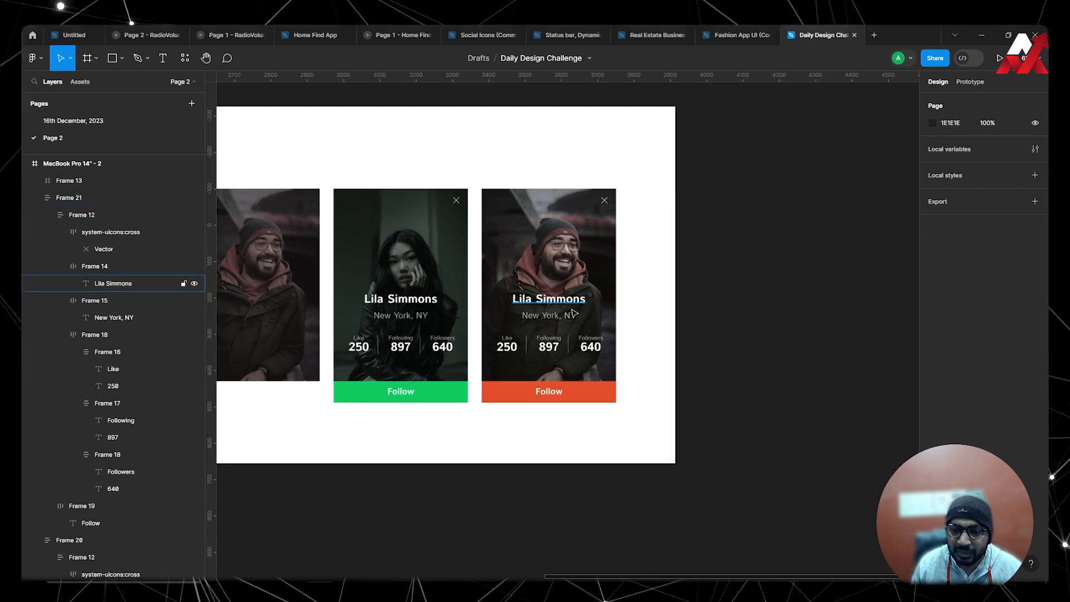
{"action": "scroll", "coordinate": [573, 313], "scroll_direction": "up", "scroll_amount": 1}
{"action": "scroll", "coordinate": [573, 313], "scroll_direction": "down", "scroll_amount": 3}
{"action": "left_click_drag", "start_coordinate": [534, 407], "coordinate": [602, 371]}
{"action": "scroll", "coordinate": [652, 312], "scroll_direction": "up", "scroll_amount": 3}
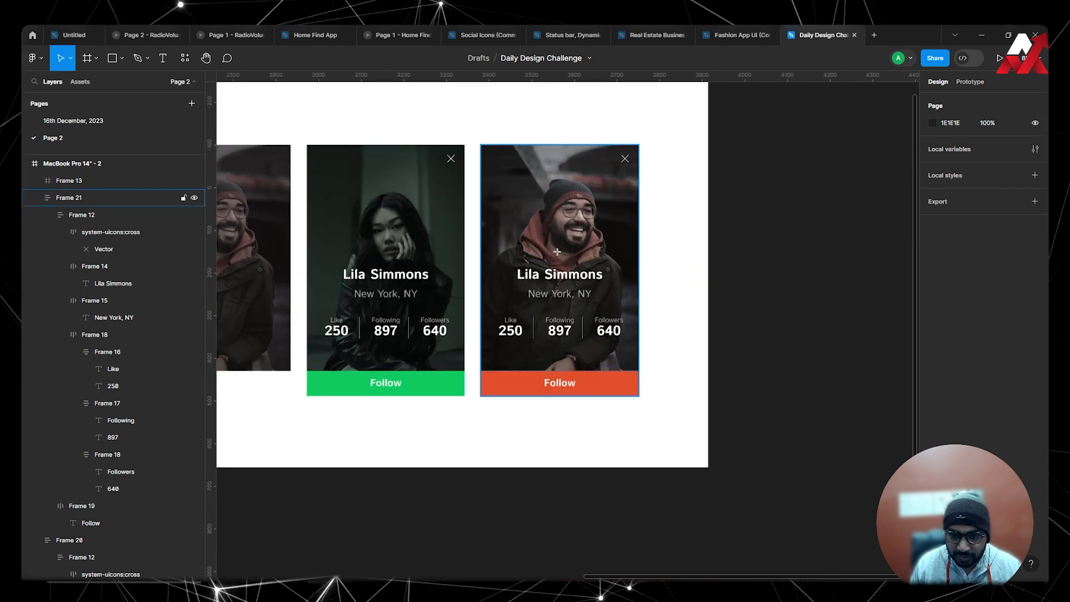
{"action": "double_click", "coordinate": [557, 274]}
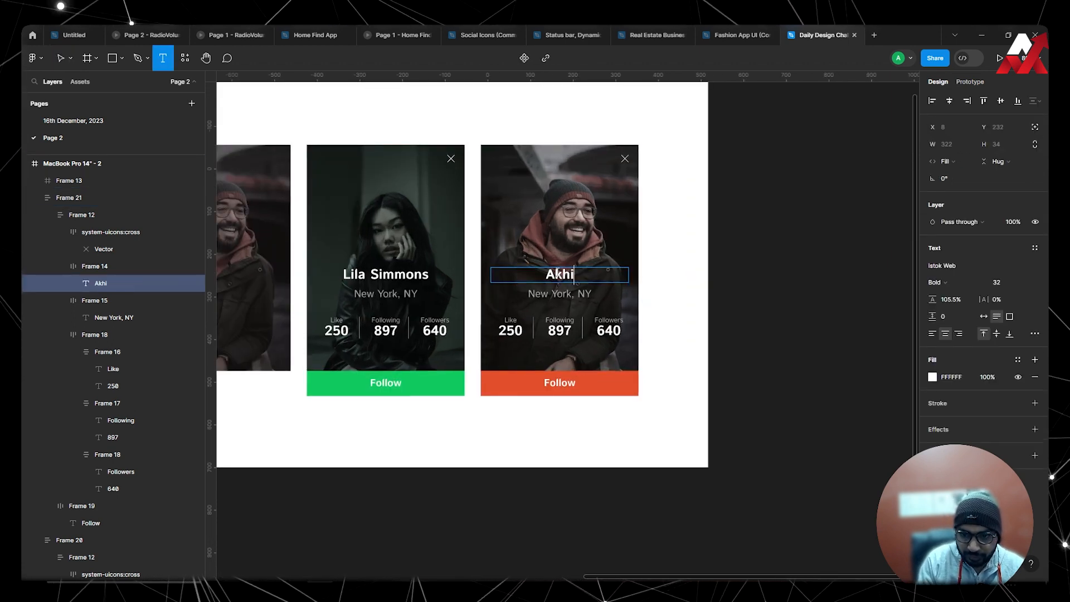
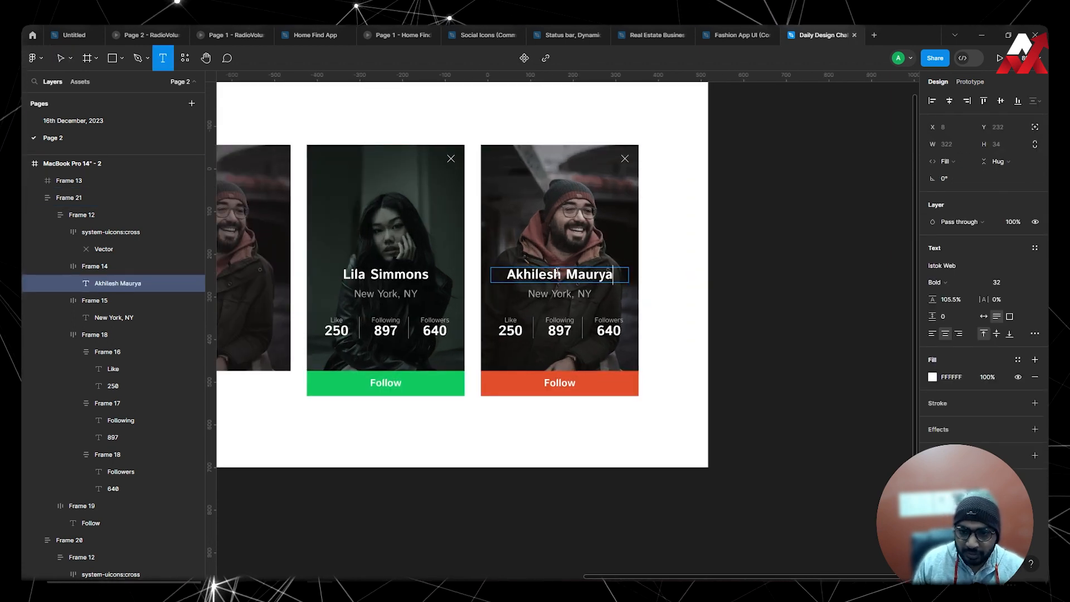
{"action": "left_click", "coordinate": [325, 126]}
{"action": "key", "text": "Escape"}
Delete the leftover photo-only frame of the man and move the man's finished card into its place.
{"action": "scroll", "coordinate": [625, 212], "scroll_direction": "down", "scroll_amount": 3}
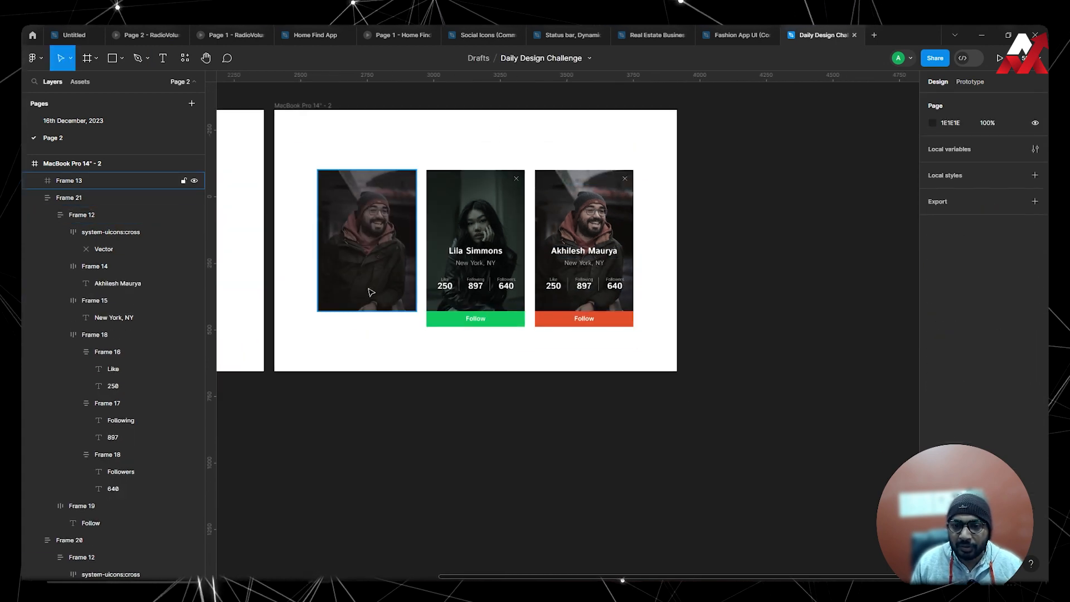
{"action": "left_click", "coordinate": [371, 292]}
{"action": "key", "text": "Delete"}
{"action": "left_click_drag", "start_coordinate": [512, 273], "coordinate": [298, 276]}
{"action": "left_click", "coordinate": [562, 275]}
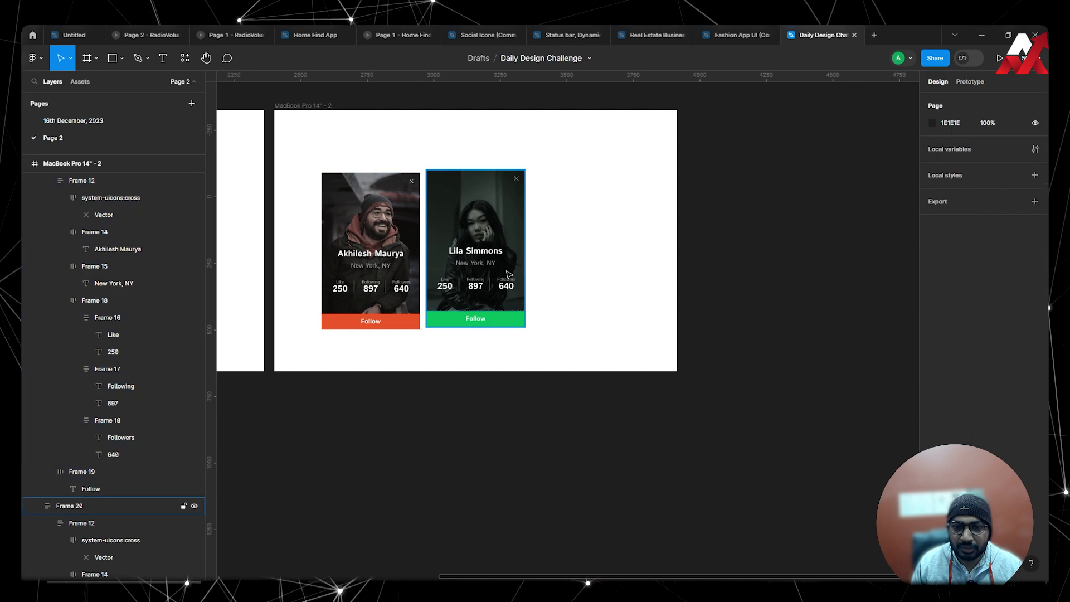
Place the woman's card in front of the man's card, partly overlapping it, at about X 416, Y 213.
{"action": "left_click_drag", "start_coordinate": [514, 274], "coordinate": [761, 258]}
{"action": "key", "text": "ctrl+z"}
{"action": "left_click_drag", "start_coordinate": [560, 315], "coordinate": [744, 348]}
{"action": "left_click_drag", "start_coordinate": [662, 315], "coordinate": [628, 315]}
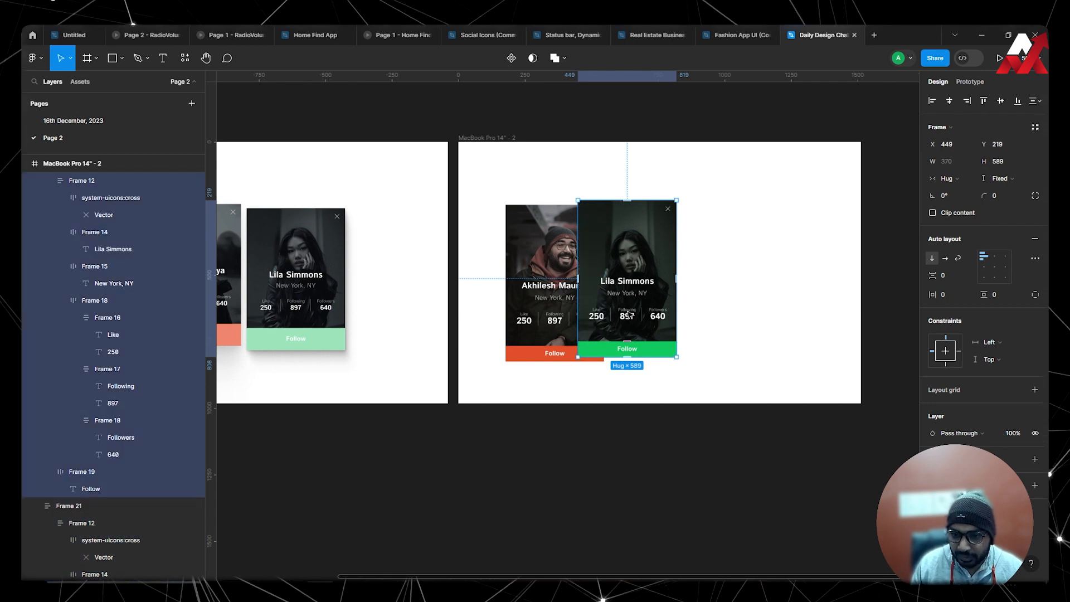
{"action": "left_click", "coordinate": [757, 309]}
{"action": "scroll", "coordinate": [702, 284], "scroll_direction": "up", "scroll_amount": 4}
{"action": "left_click_drag", "start_coordinate": [553, 381], "coordinate": [536, 378]}
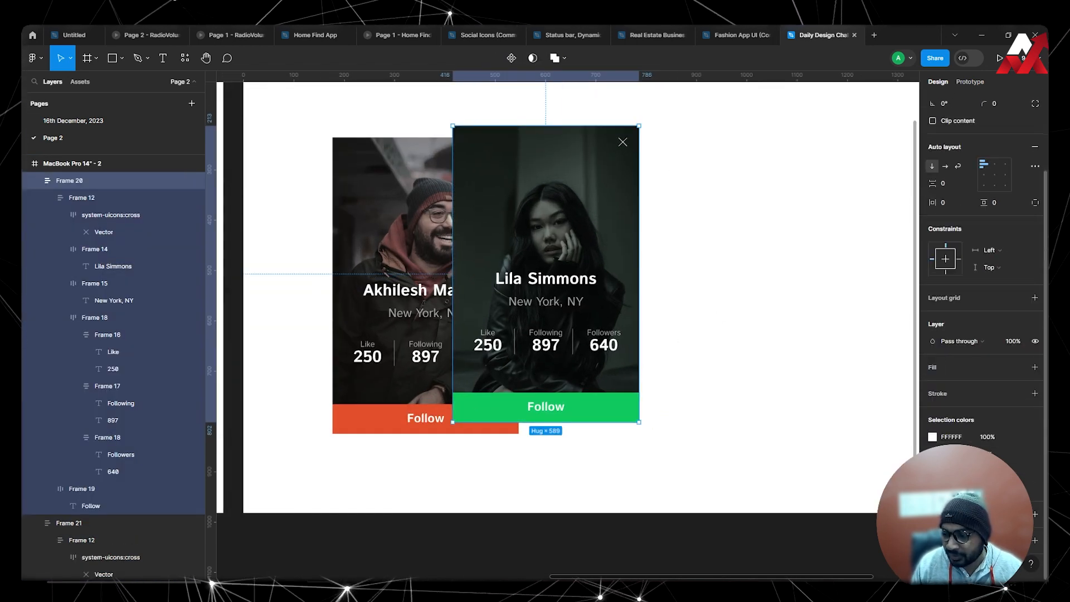
Apply a Beautiful Shadows drop shadow to the woman's card with a 60° light angle and a distance of 64.
{"action": "left_click", "coordinate": [187, 62]}
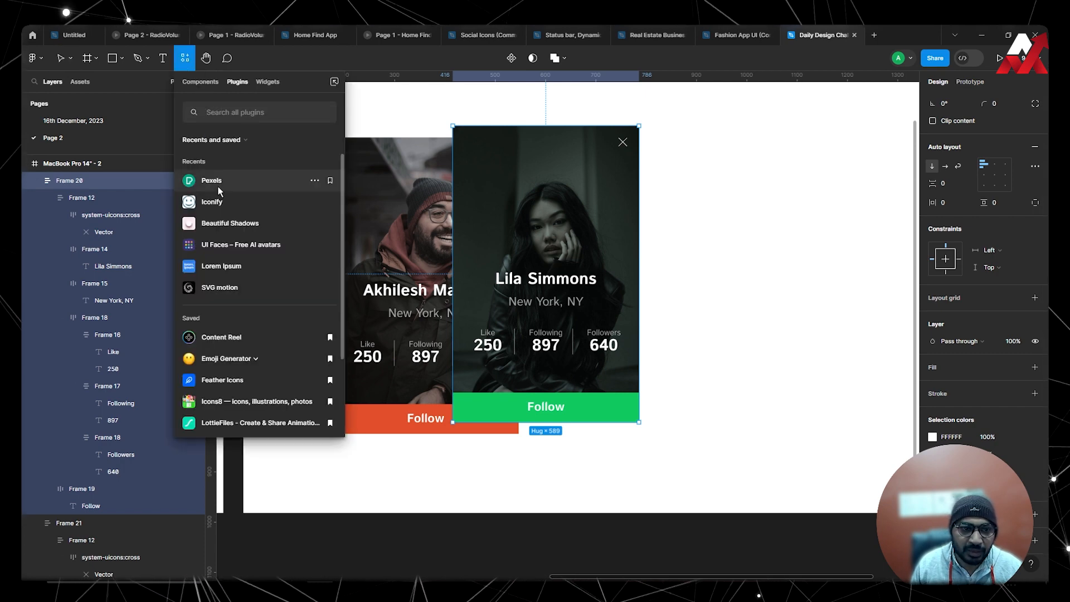
{"action": "left_click", "coordinate": [230, 223]}
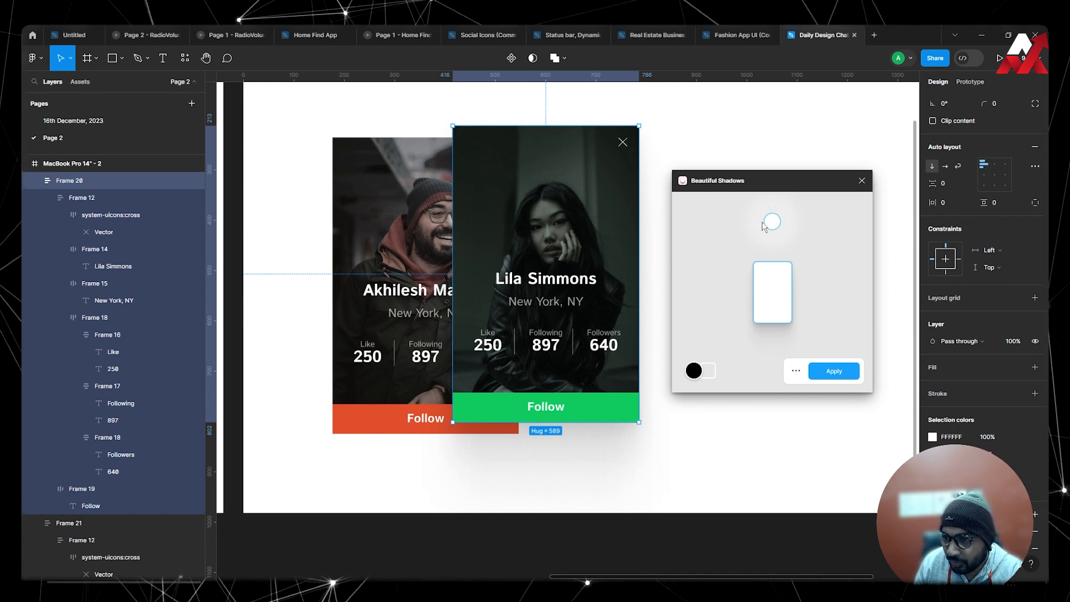
{"action": "left_click_drag", "start_coordinate": [784, 224], "coordinate": [763, 268]}
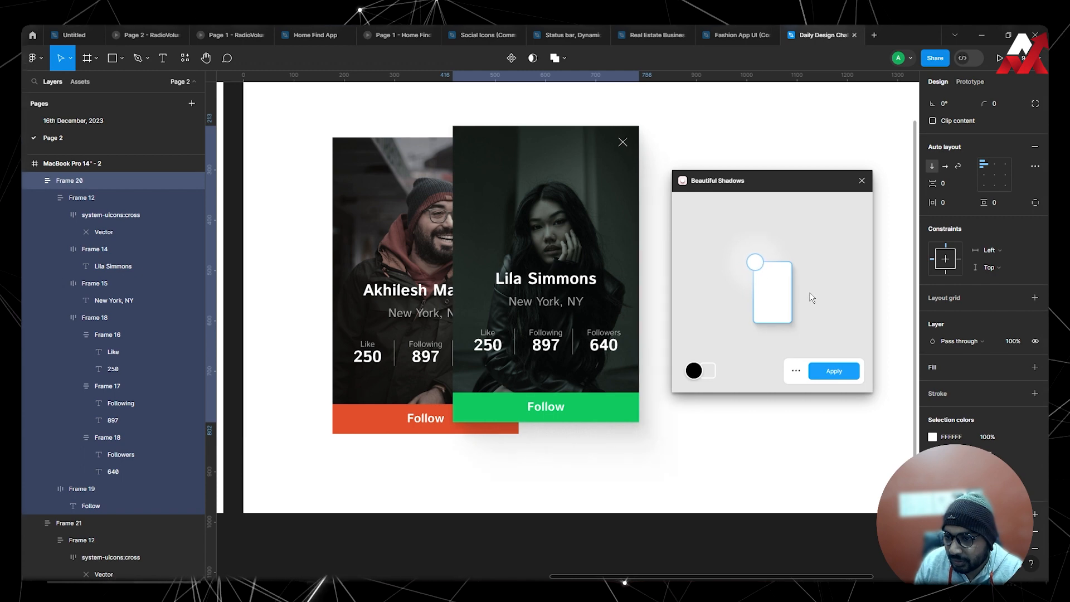
{"action": "left_click", "coordinate": [796, 373]}
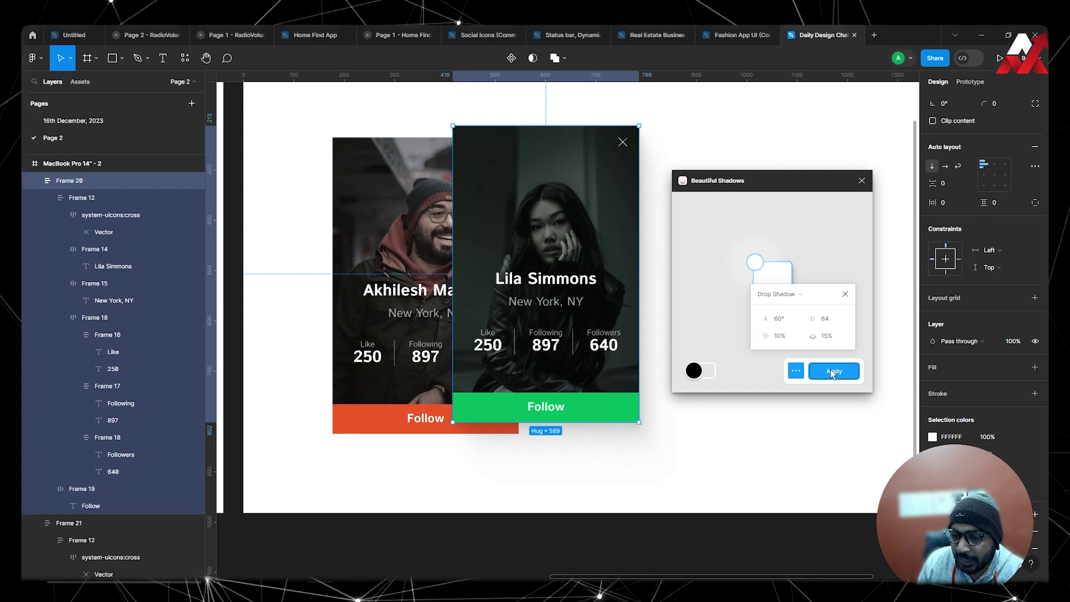
{"action": "left_click", "coordinate": [833, 372]}
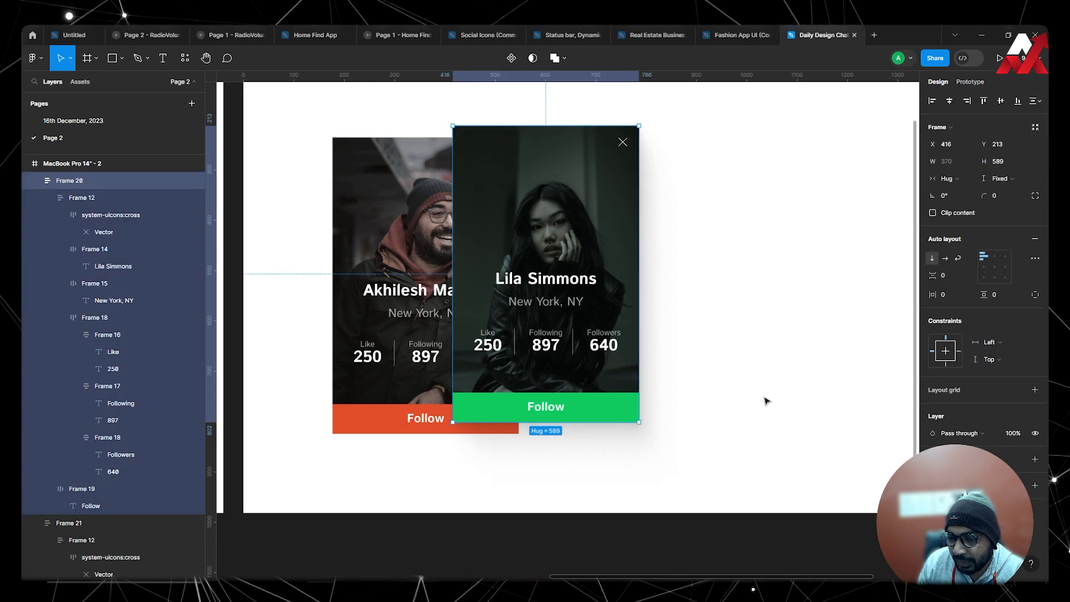
Apply a matching Beautiful Shadows drop shadow to the man's card with a 60° angle and a distance of 64.
{"action": "left_click", "coordinate": [360, 429]}
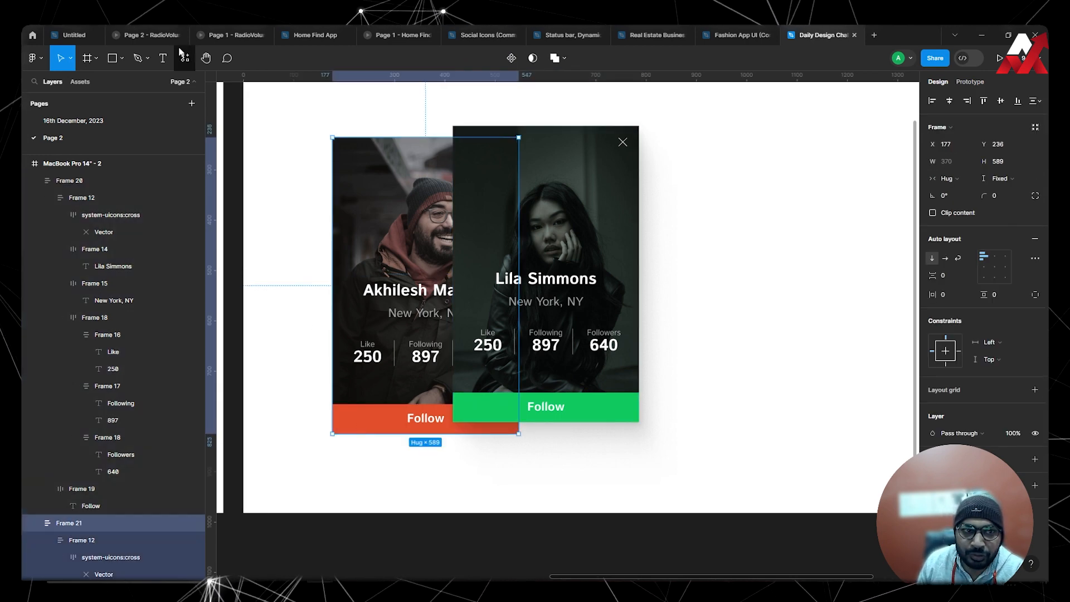
{"action": "left_click", "coordinate": [185, 58]}
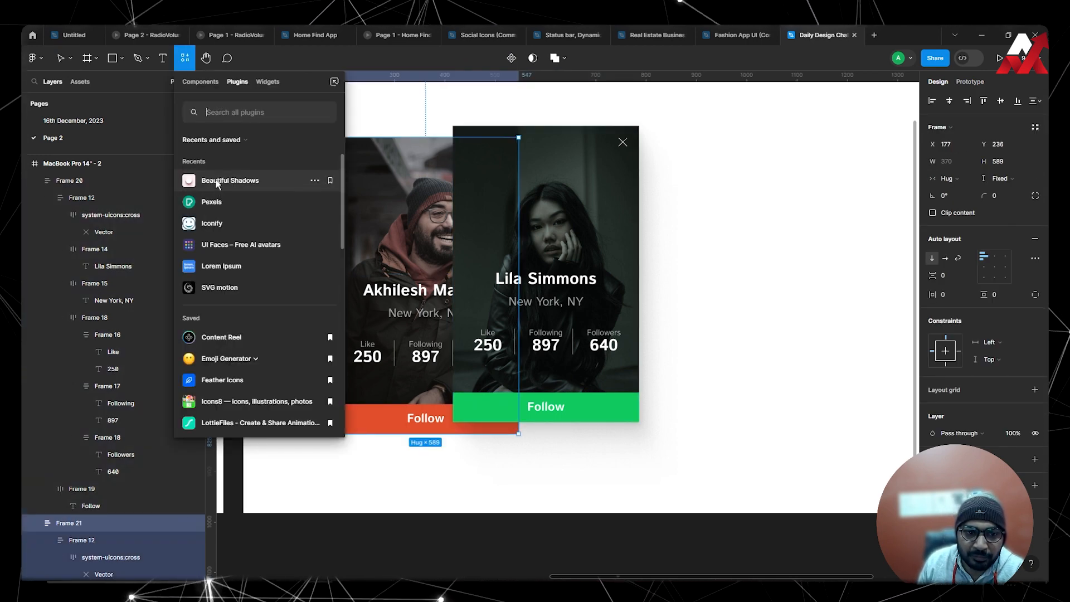
{"action": "left_click", "coordinate": [216, 183]}
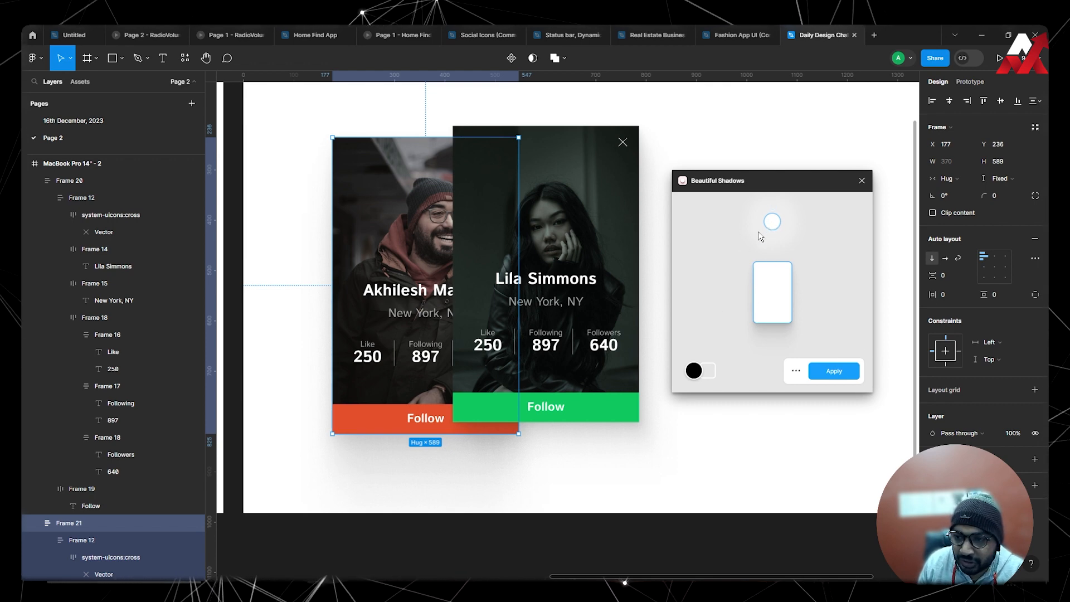
{"action": "left_click_drag", "start_coordinate": [772, 223], "coordinate": [757, 266]}
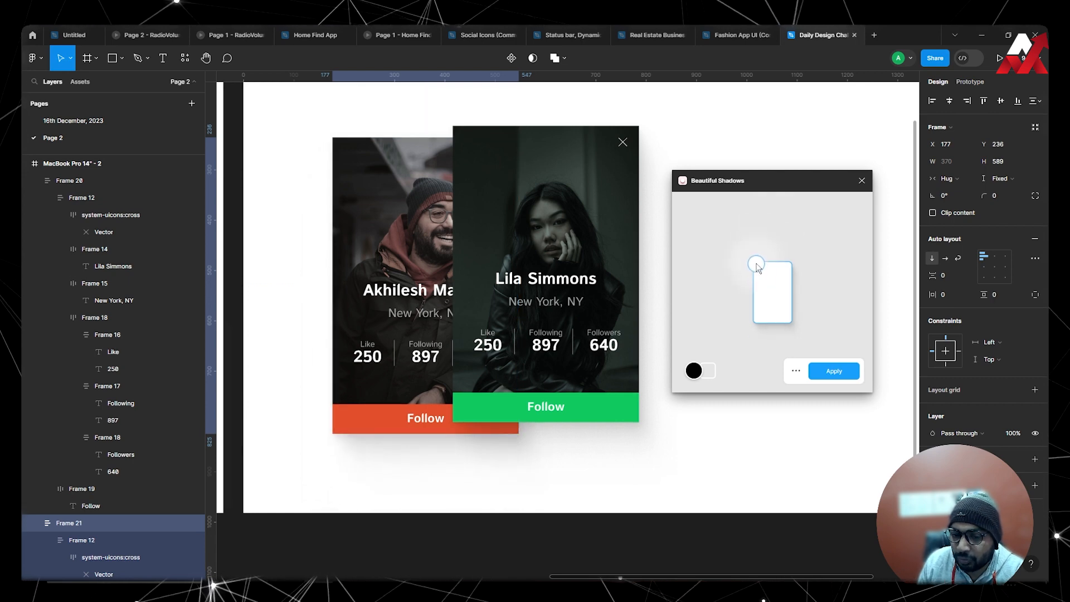
{"action": "left_click", "coordinate": [795, 372]}
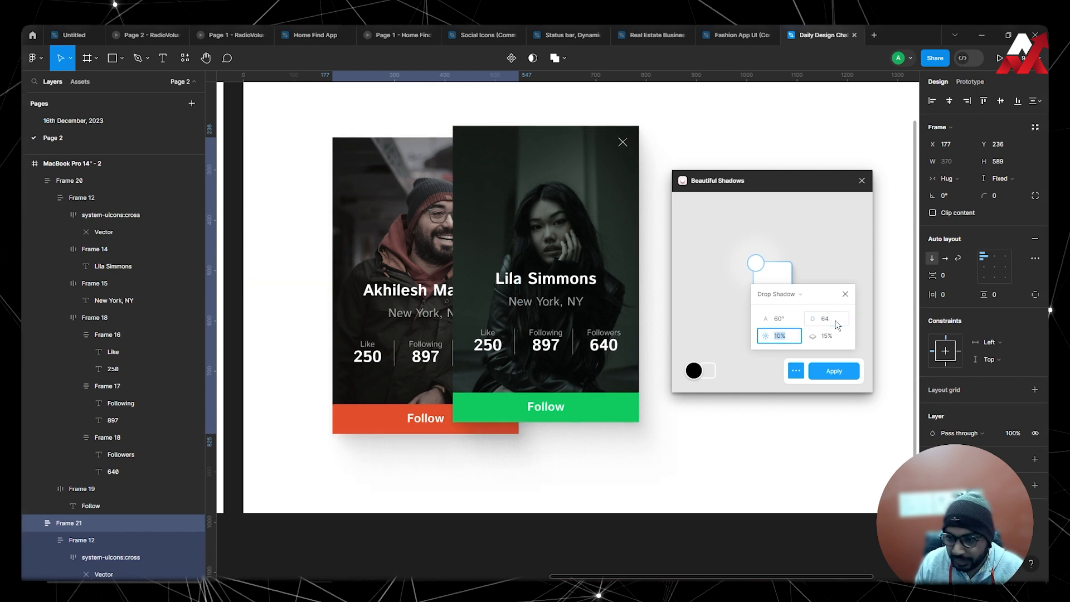
{"action": "left_click", "coordinate": [845, 371]}
{"action": "left_click", "coordinate": [783, 377]}
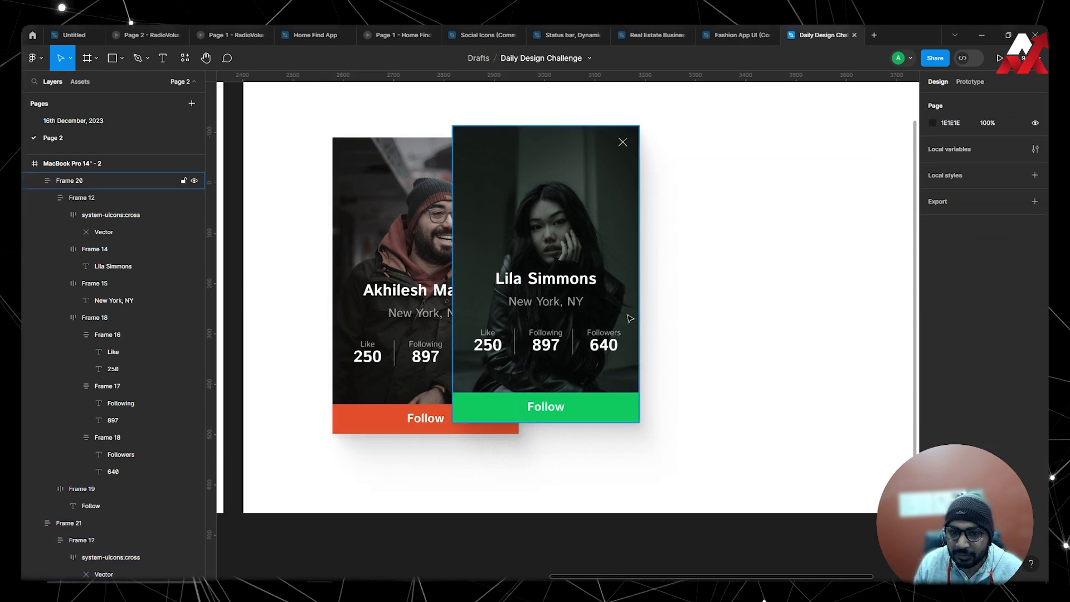
Move the woman's card up to Y 177 so its lower edge meets the top of the man's Follow button.
{"action": "left_click", "coordinate": [575, 319]}
{"action": "left_click_drag", "start_coordinate": [575, 319], "coordinate": [576, 303]}
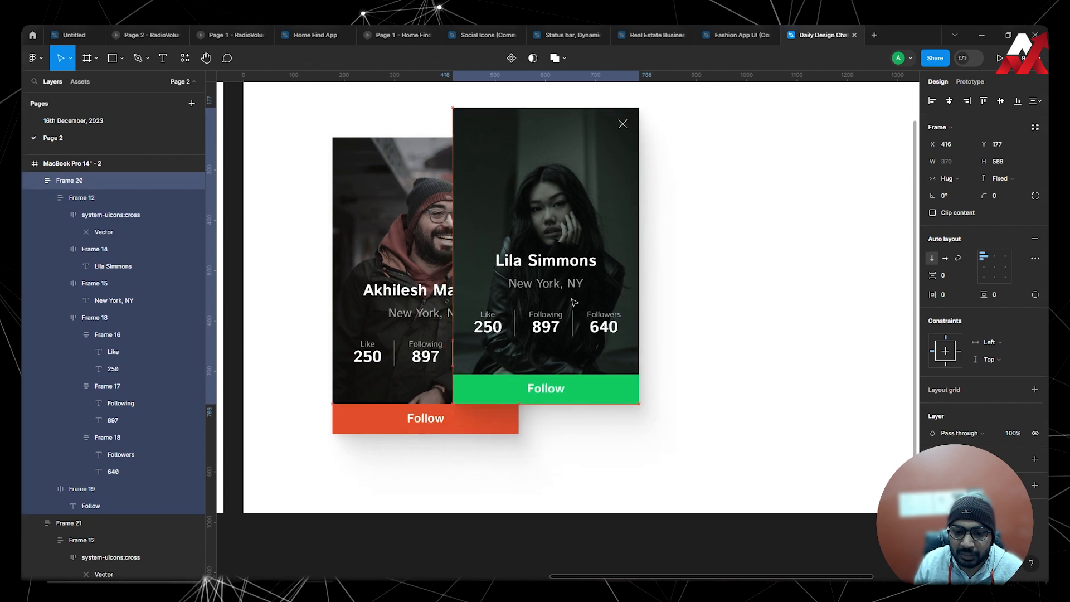
{"action": "left_click", "coordinate": [703, 310]}
Group both cards and centre the group horizontally and vertically in the MacBook Pro 14" - 2 frame.
{"action": "scroll", "coordinate": [700, 296], "scroll_direction": "down", "scroll_amount": 4}
{"action": "left_click_drag", "start_coordinate": [728, 255], "coordinate": [541, 320]}
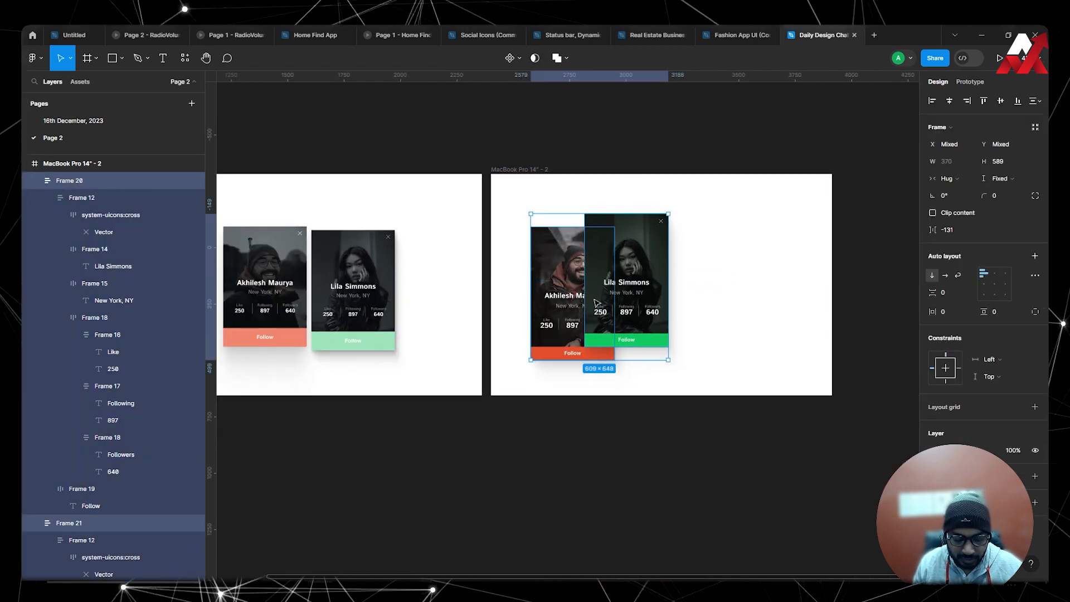
{"action": "key", "text": "ctrl+g"}
{"action": "left_click", "coordinate": [949, 100]}
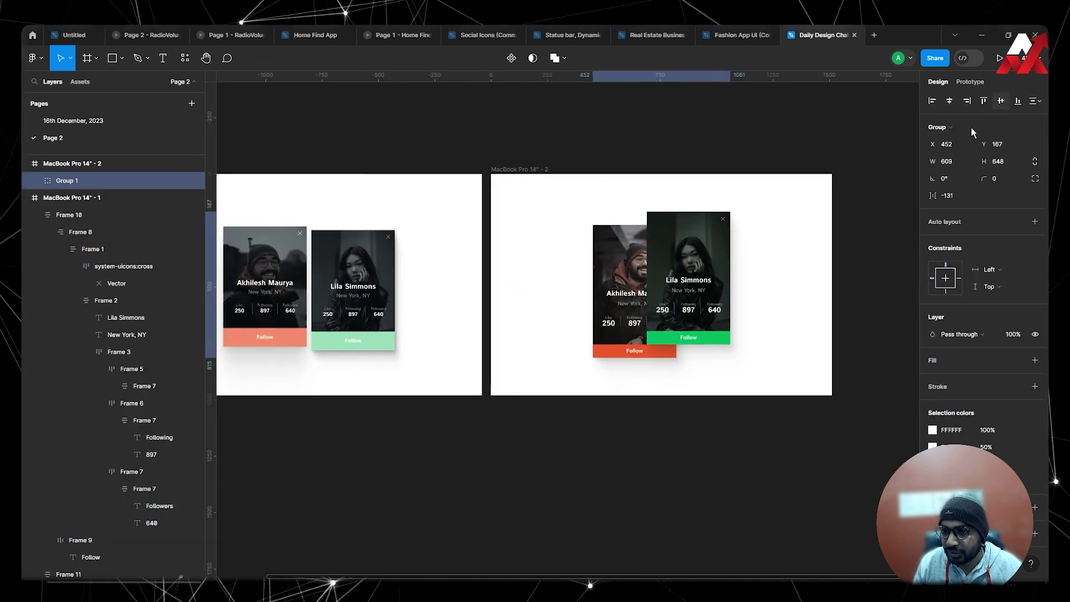
{"action": "left_click", "coordinate": [786, 241]}
{"action": "left_click", "coordinate": [717, 269]}
{"action": "left_click", "coordinate": [821, 266]}
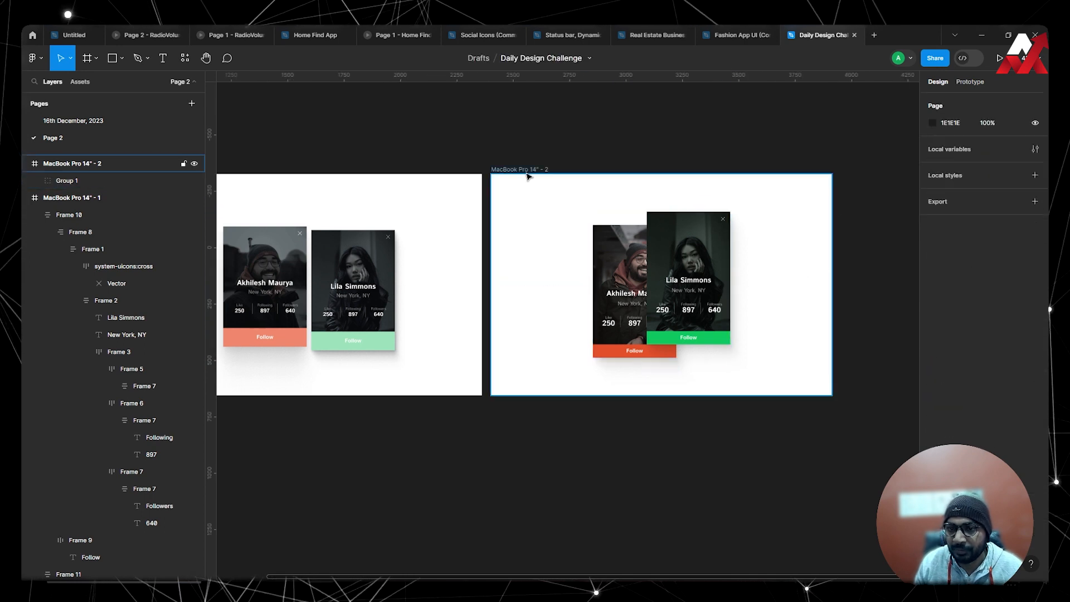
Preview the MacBook Pro 14" - 2 frame as a prototype and return to the design file.
{"action": "left_click", "coordinate": [537, 169]}
{"action": "left_click", "coordinate": [999, 58]}
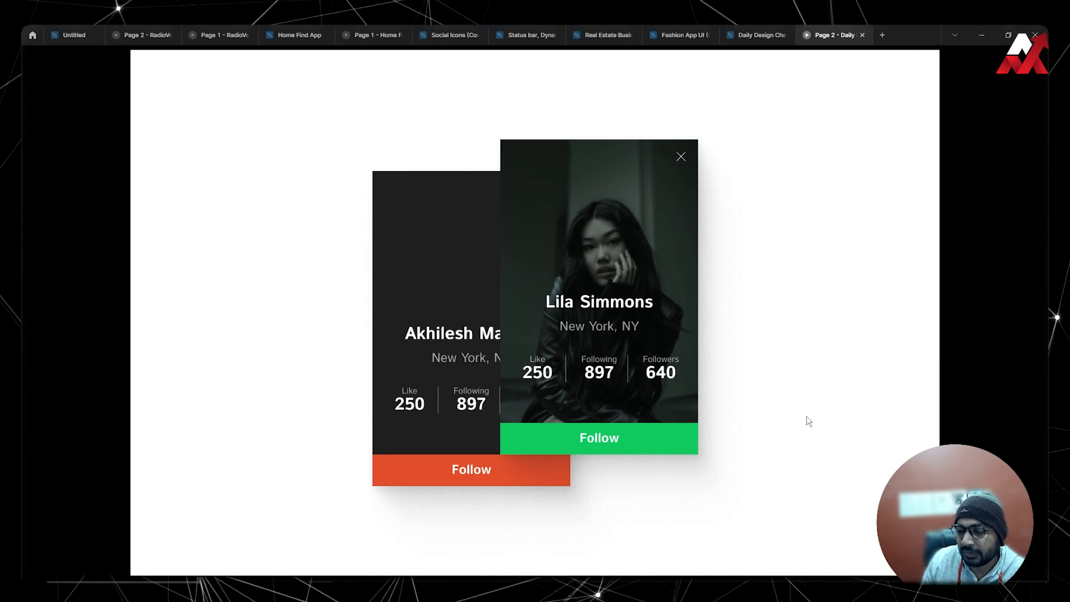
{"action": "left_click", "coordinate": [763, 36]}
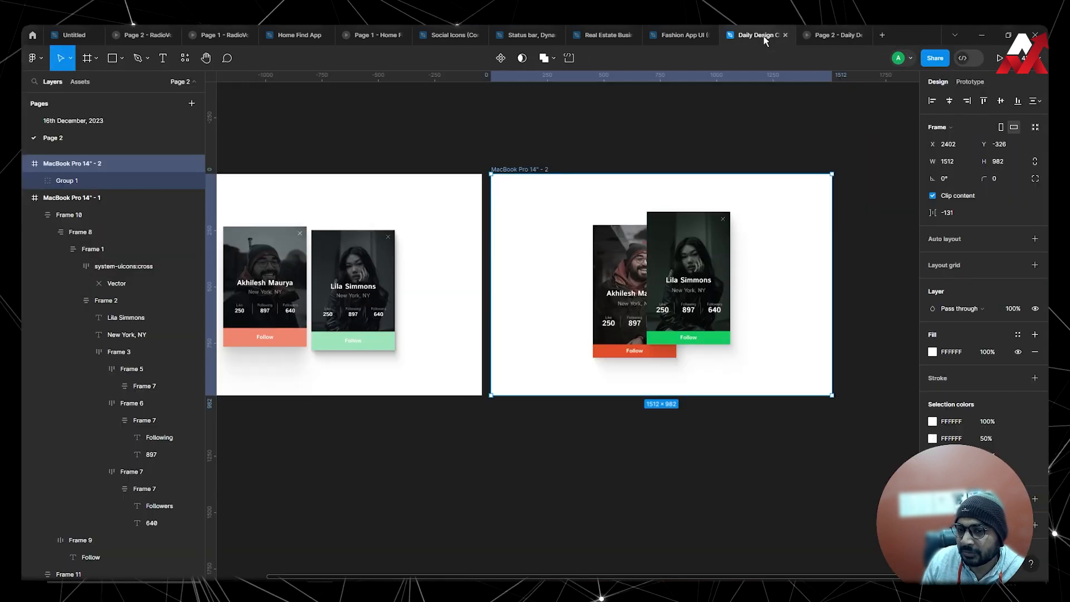
Set the prototype device to MacBook Pro 14".
{"action": "left_click", "coordinate": [970, 81]}
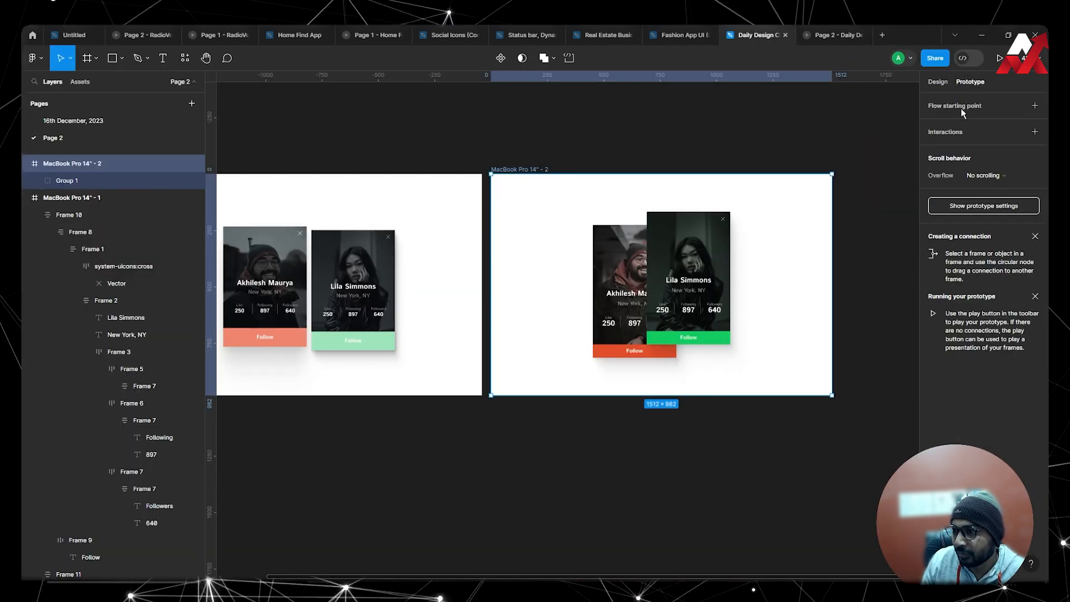
{"action": "left_click", "coordinate": [975, 206]}
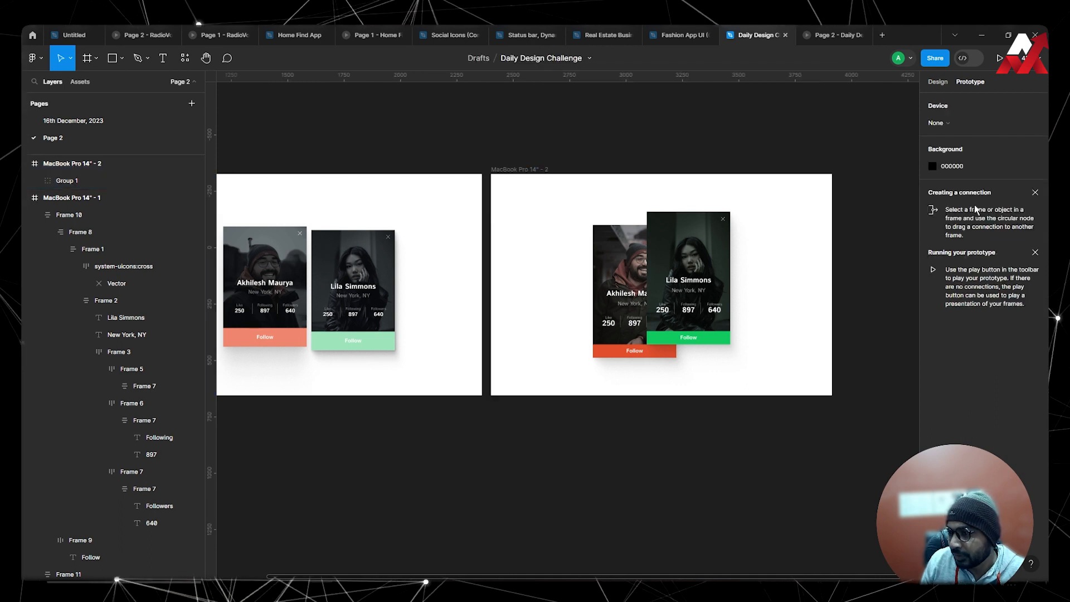
{"action": "left_click", "coordinate": [954, 123]}
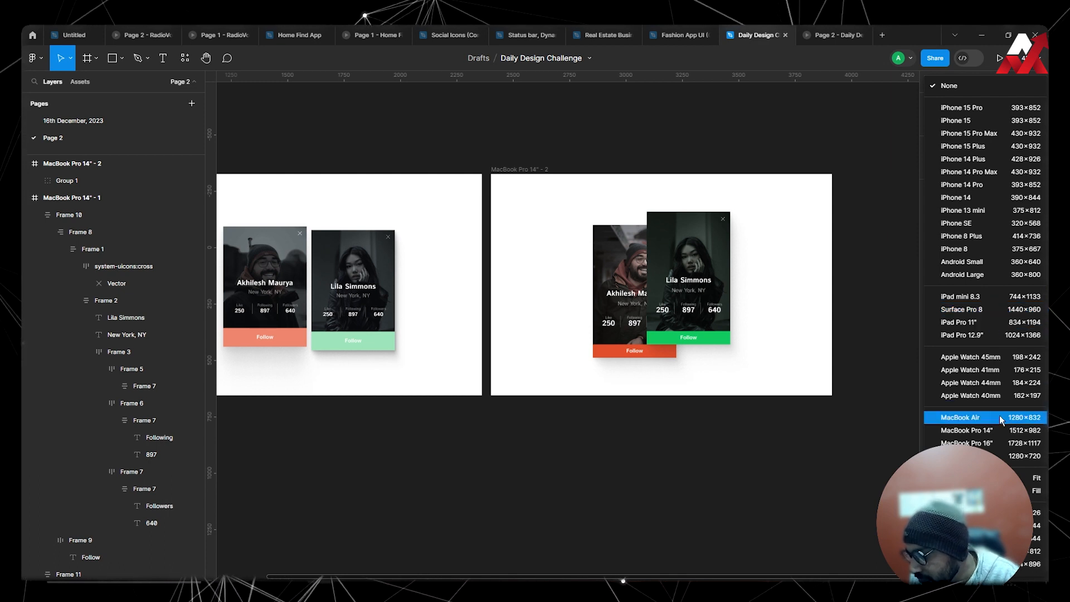
{"action": "left_click", "coordinate": [1006, 430]}
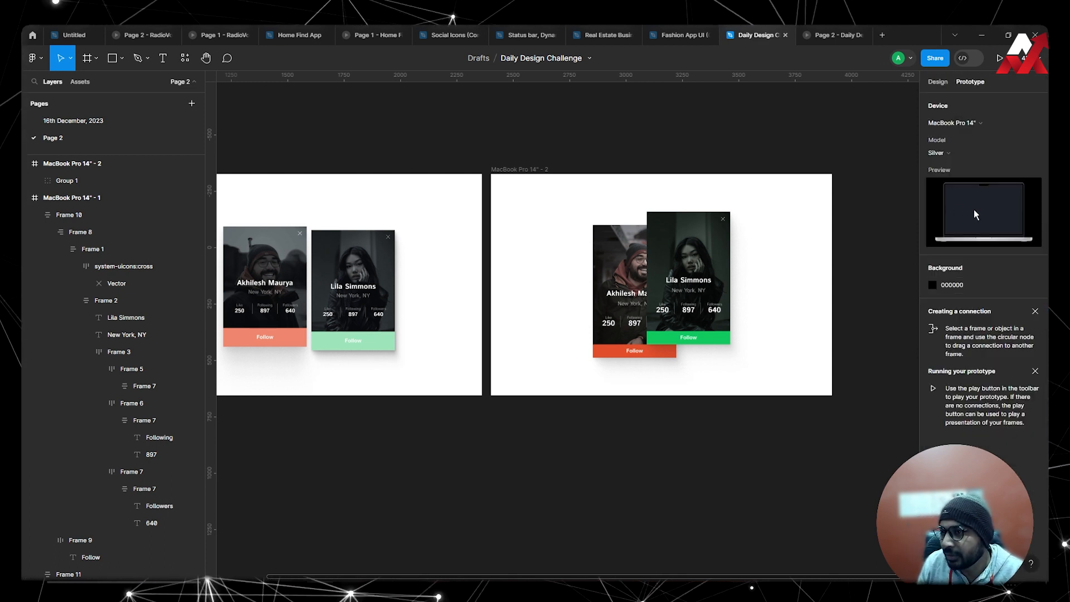
Check the running preview with the device mockup, close it, and present the MacBook Pro 14" - 2 frame again.
{"action": "left_click", "coordinate": [838, 37]}
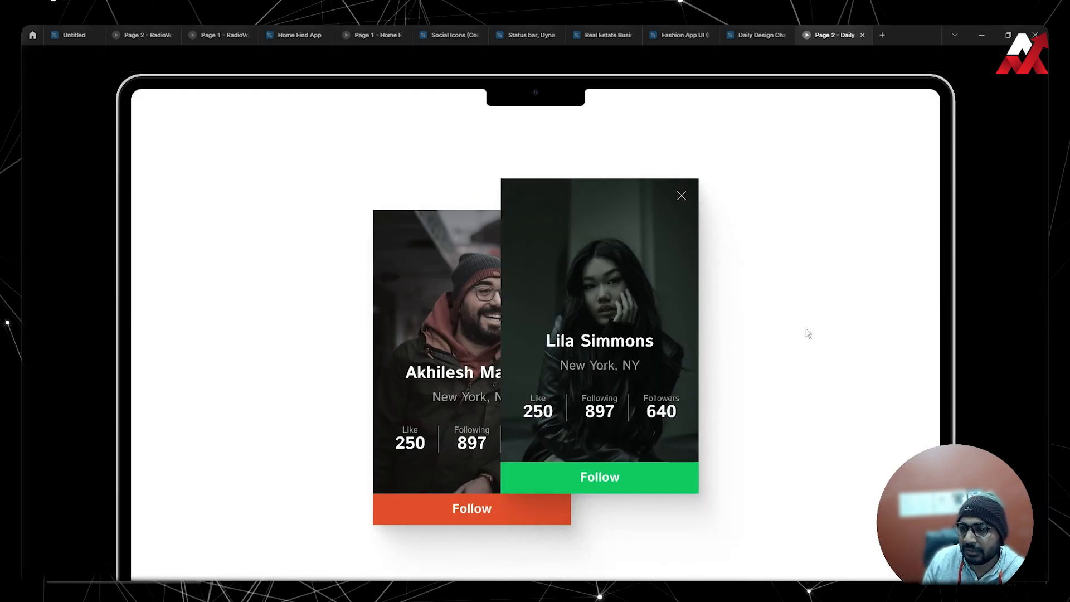
{"action": "left_click", "coordinate": [863, 35]}
{"action": "left_click", "coordinate": [521, 169]}
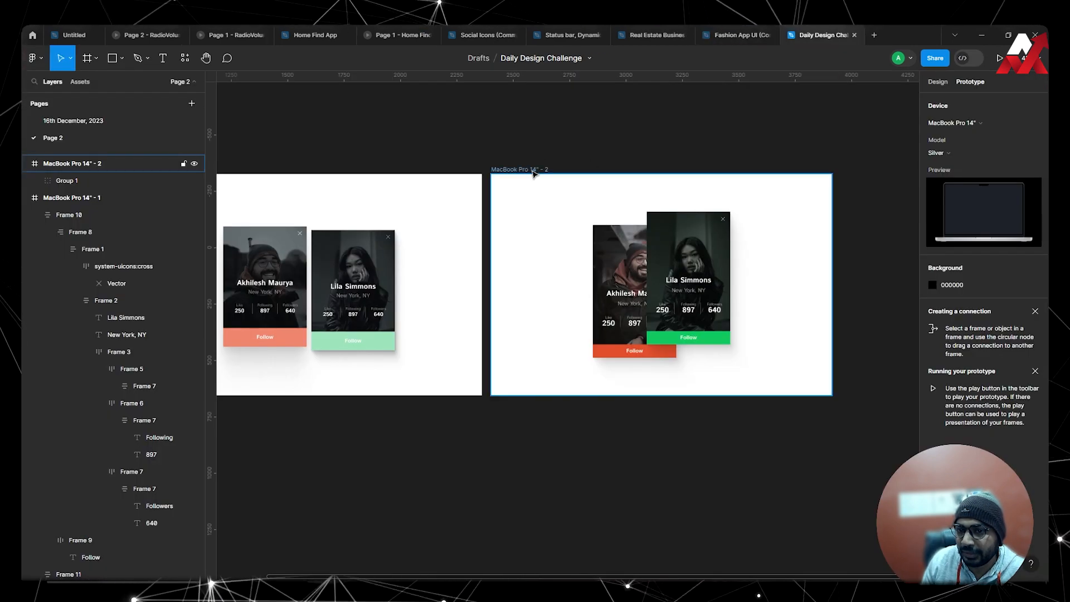
{"action": "left_click", "coordinate": [999, 58]}
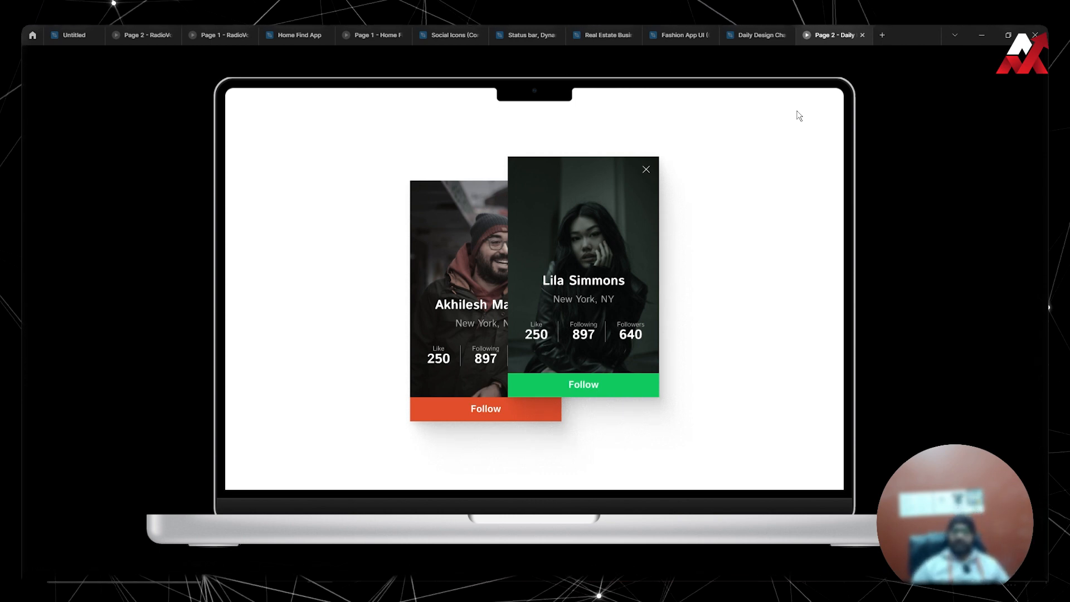
Return to the Daily Design Challenge file, then switch to the browser and review the Daily UI - User Profile reference shot on Dribbble.
{"action": "left_click", "coordinate": [758, 41]}
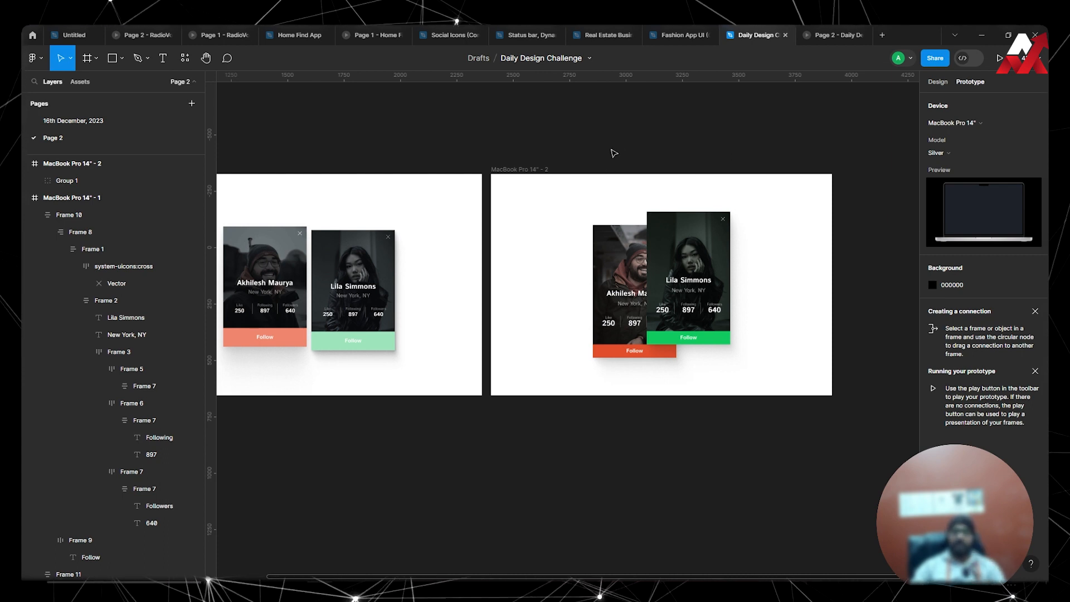
{"action": "left_click", "coordinate": [647, 258]}
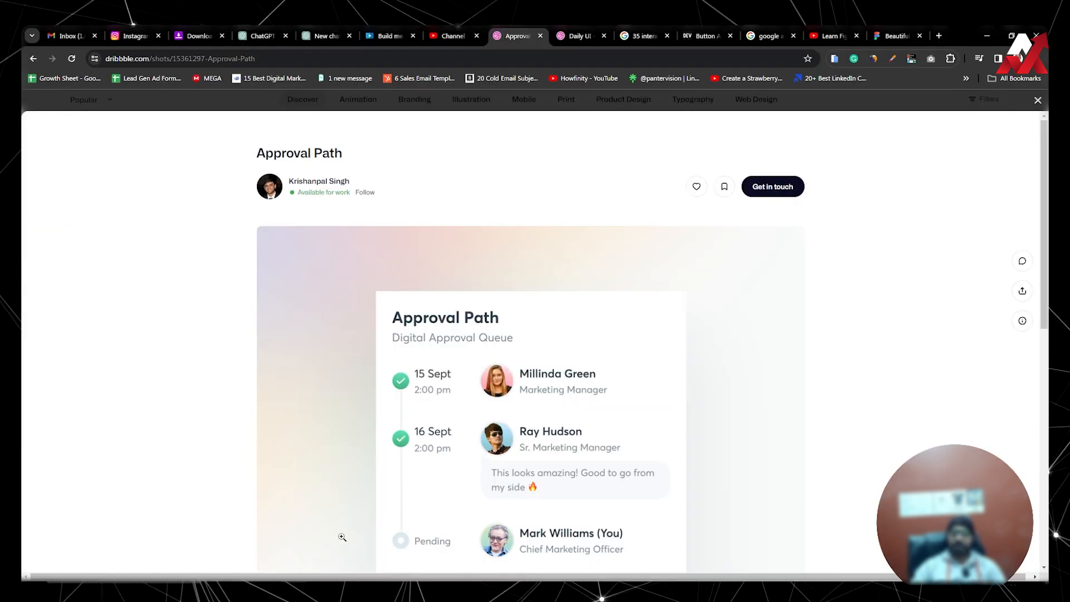
{"action": "left_click", "coordinate": [574, 37]}
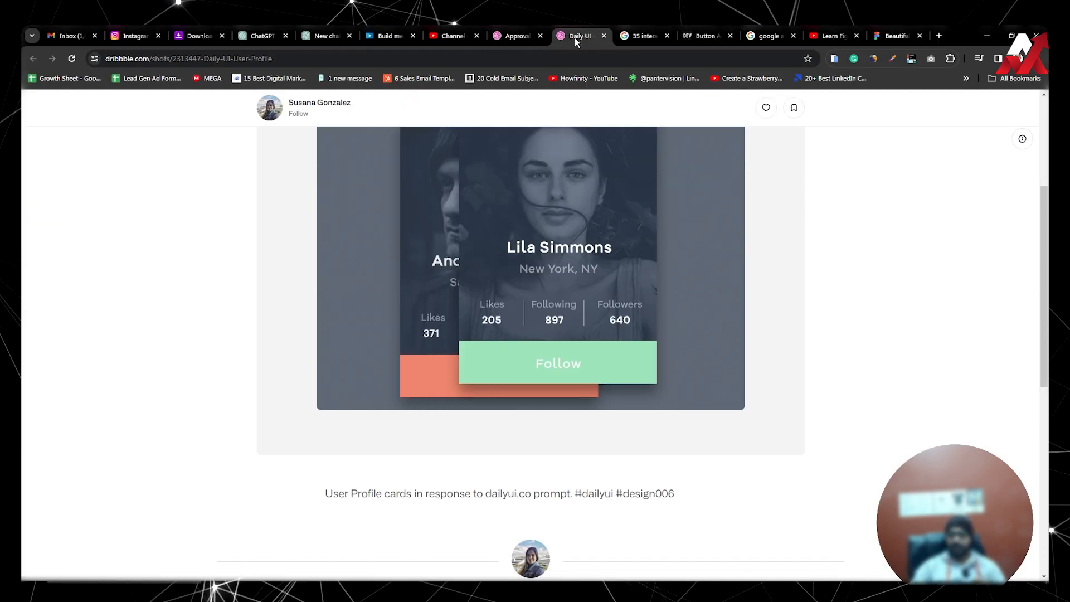
{"action": "scroll", "coordinate": [569, 248], "scroll_direction": "up", "scroll_amount": 3}
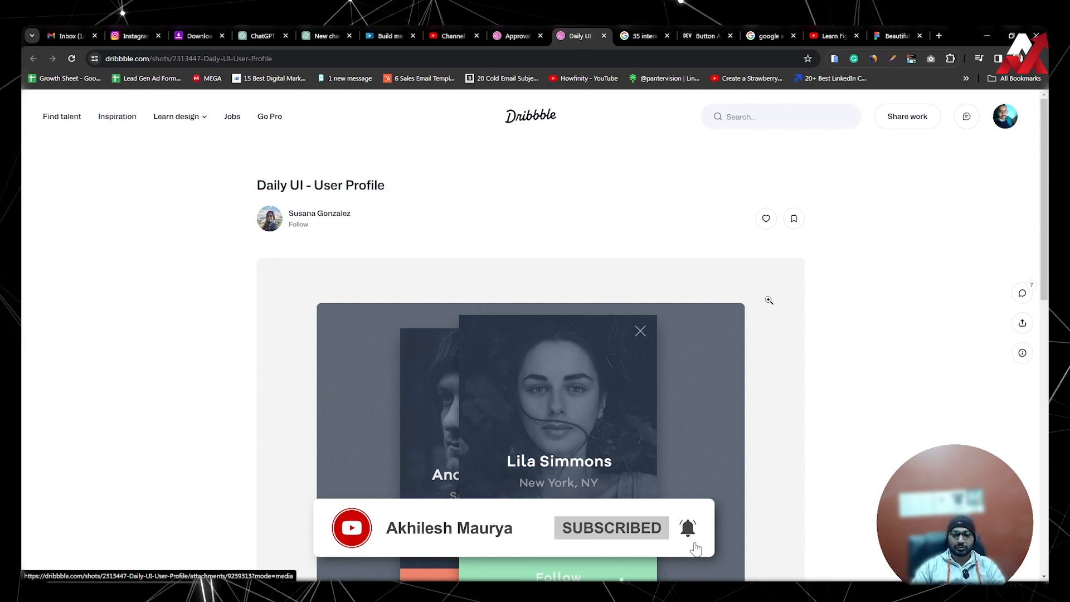
{"action": "scroll", "coordinate": [769, 300], "scroll_direction": "down", "scroll_amount": 1}
{"action": "scroll", "coordinate": [769, 301], "scroll_direction": "down", "scroll_amount": 10}
{"action": "scroll", "coordinate": [770, 303], "scroll_direction": "up", "scroll_amount": 8}
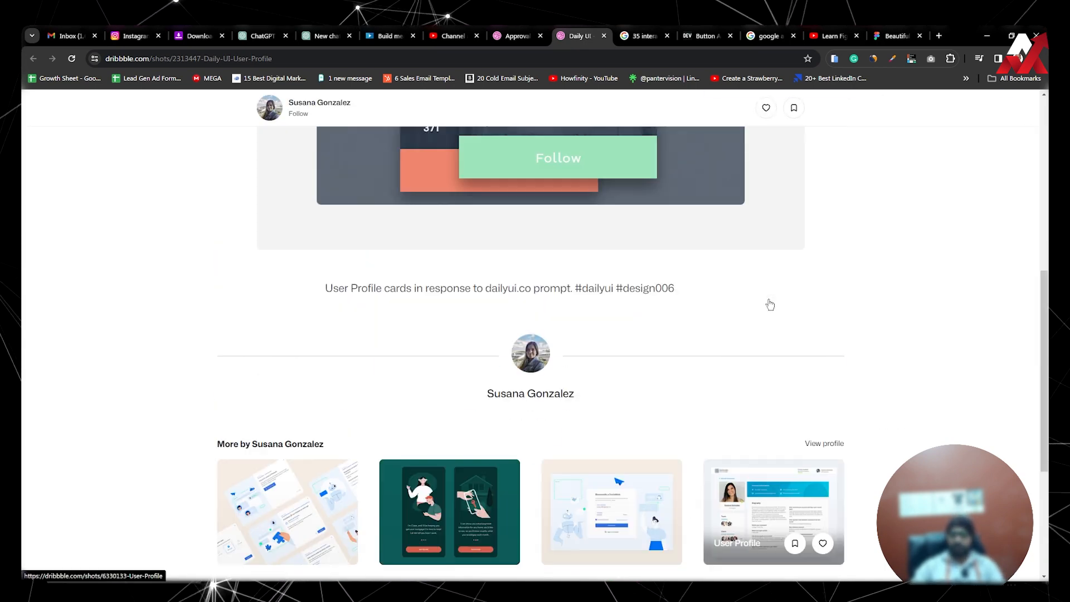
{"action": "scroll", "coordinate": [760, 317], "scroll_direction": "down", "scroll_amount": 4}
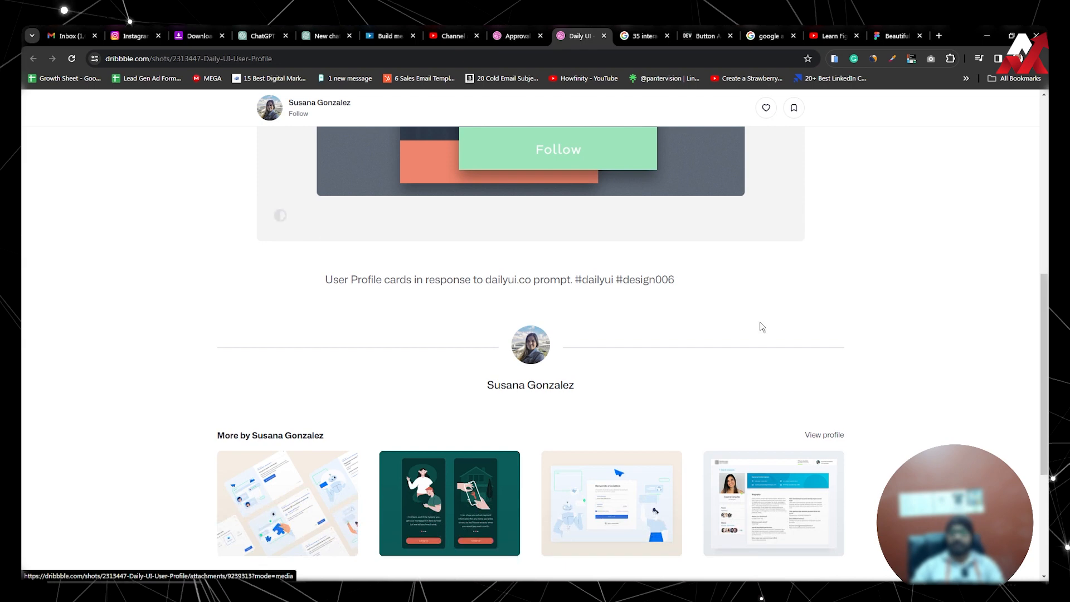
Compare the overlapping cards in the MacBook Pro 14" - 2 frame in Figma with the Dribbble reference, finishing in the design file.
{"action": "key", "text": "alt+Tab"}
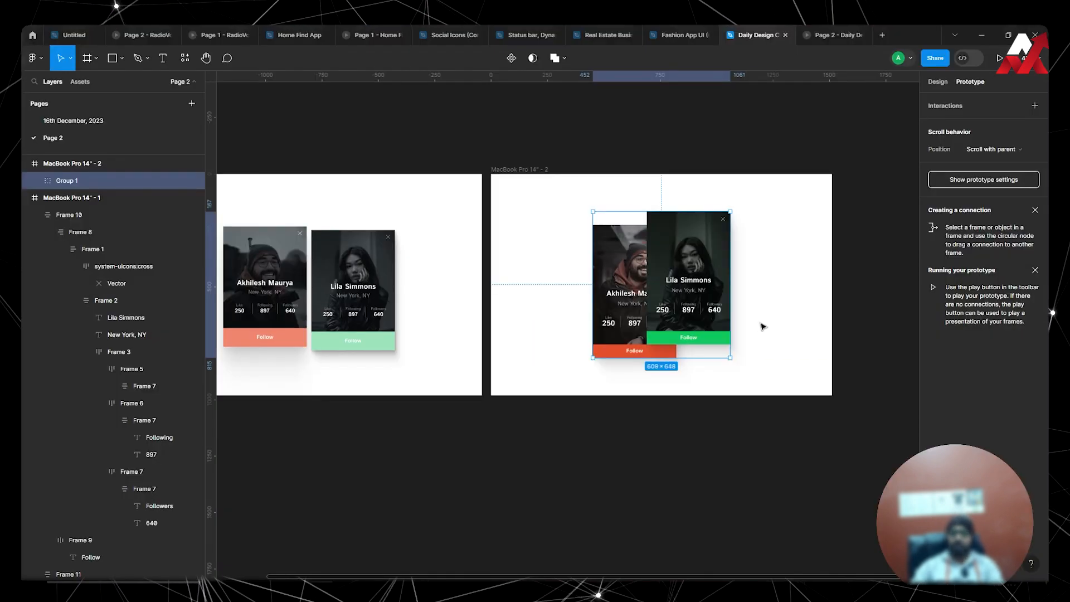
{"action": "left_click", "coordinate": [756, 435]}
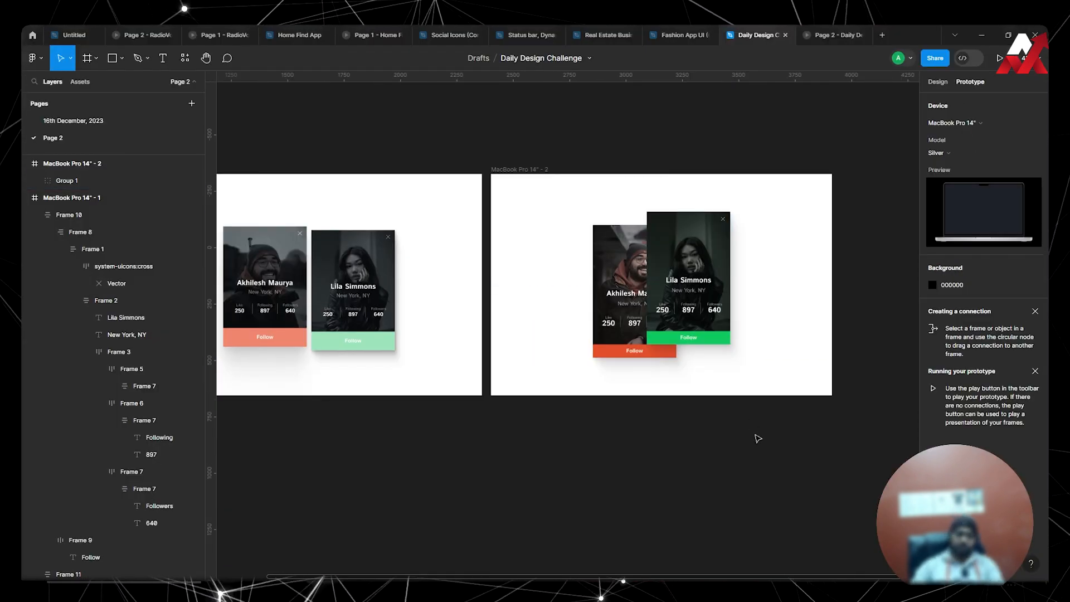
{"action": "key", "text": "alt+Tab"}
{"action": "scroll", "coordinate": [695, 373], "scroll_direction": "up", "scroll_amount": 8}
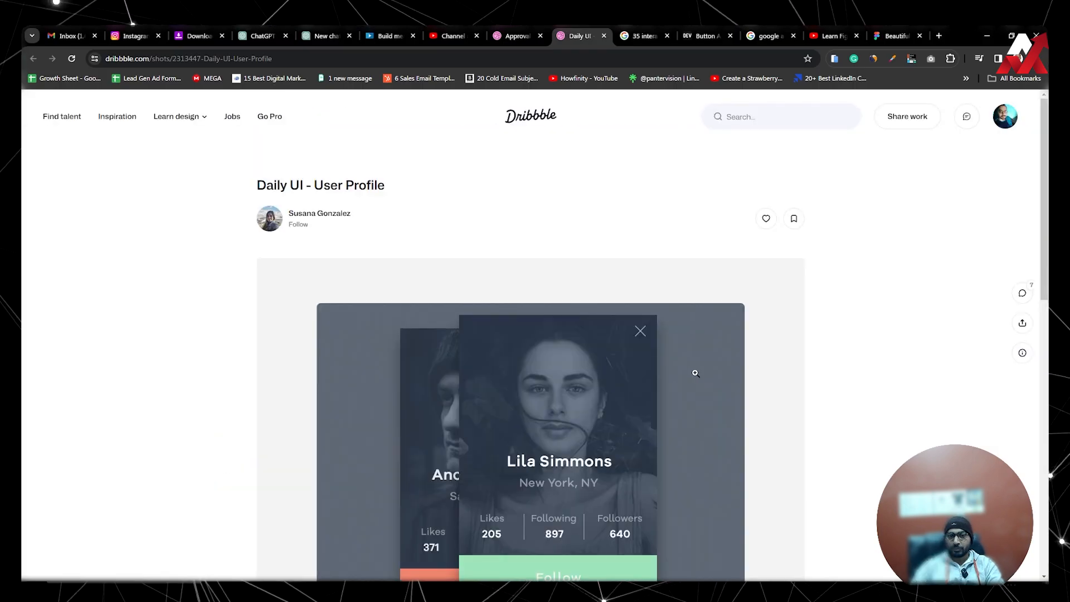
{"action": "key", "text": "alt+Tab"}
{"action": "key", "text": "alt+Tab"}
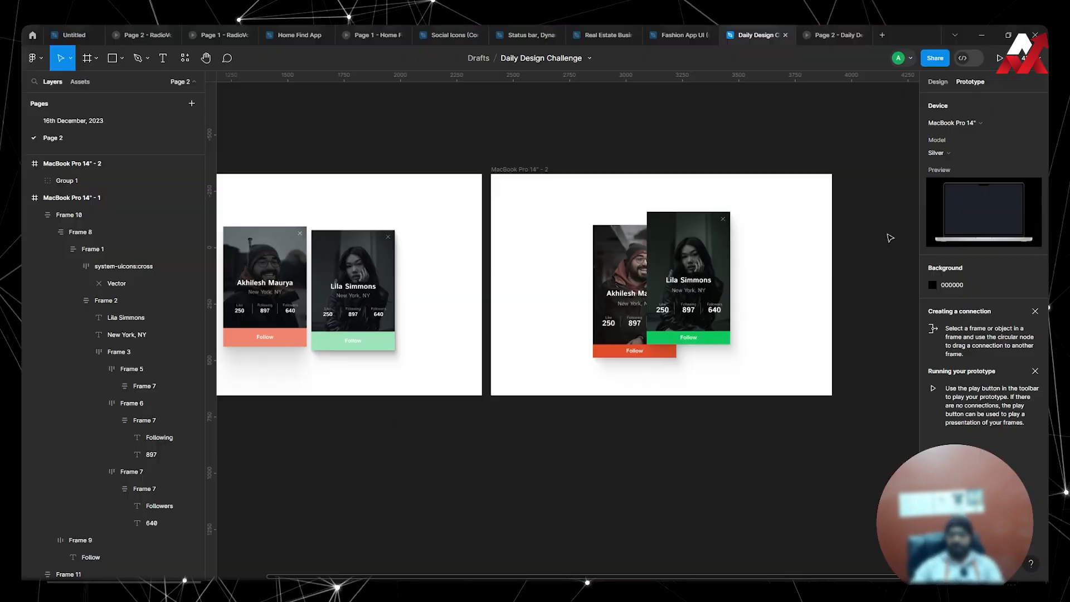
{"action": "key", "text": "alt+Tab"}
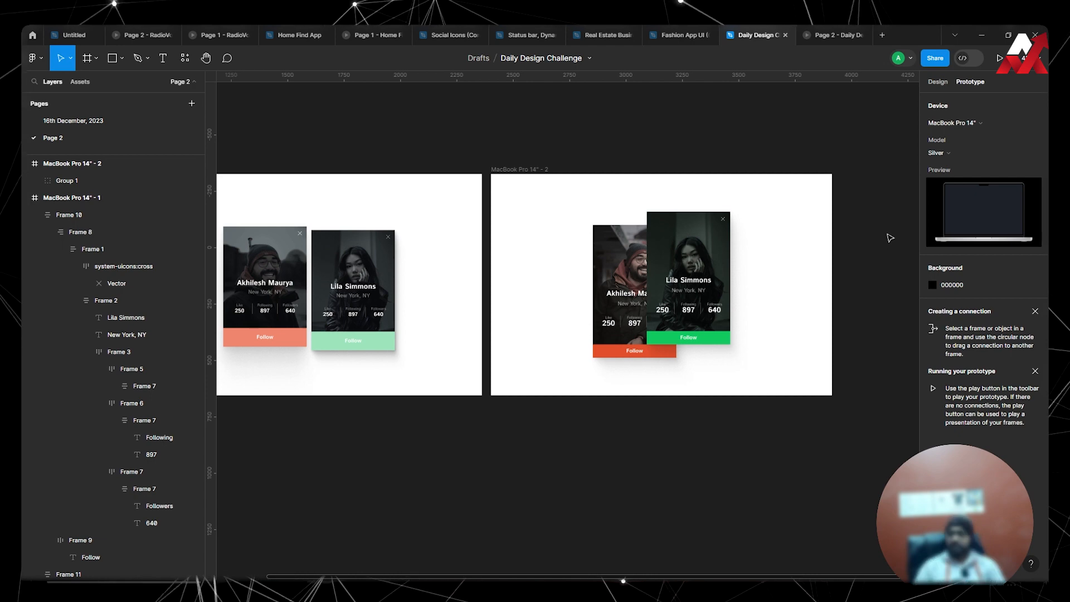